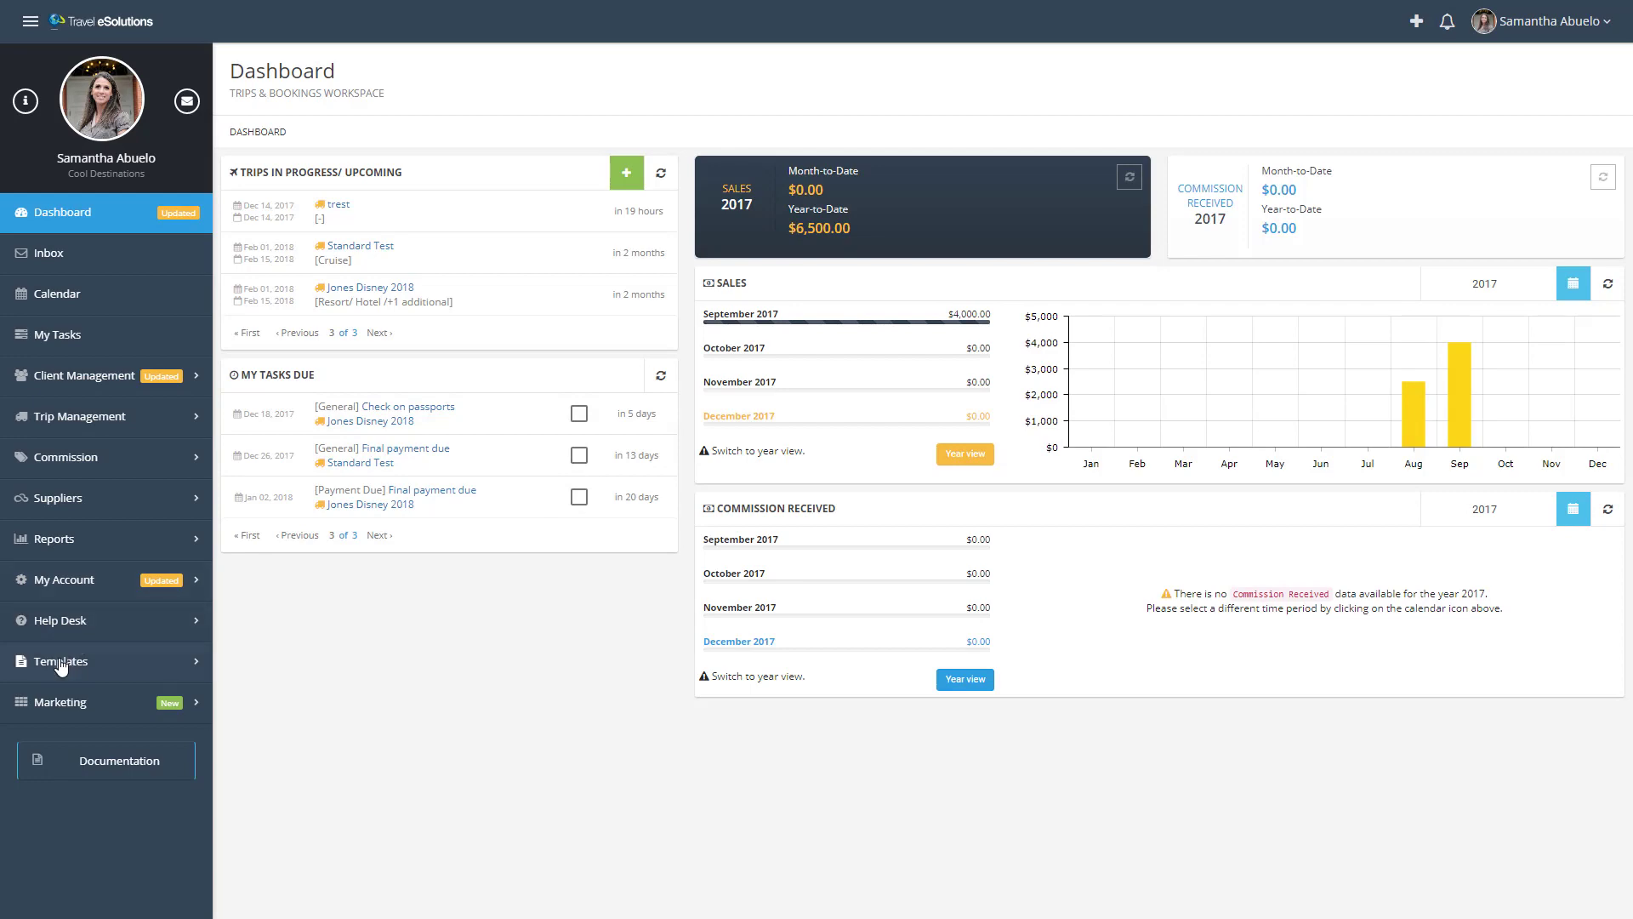
- Go to the email template management area and open its list of email headers
left_click(61, 664)
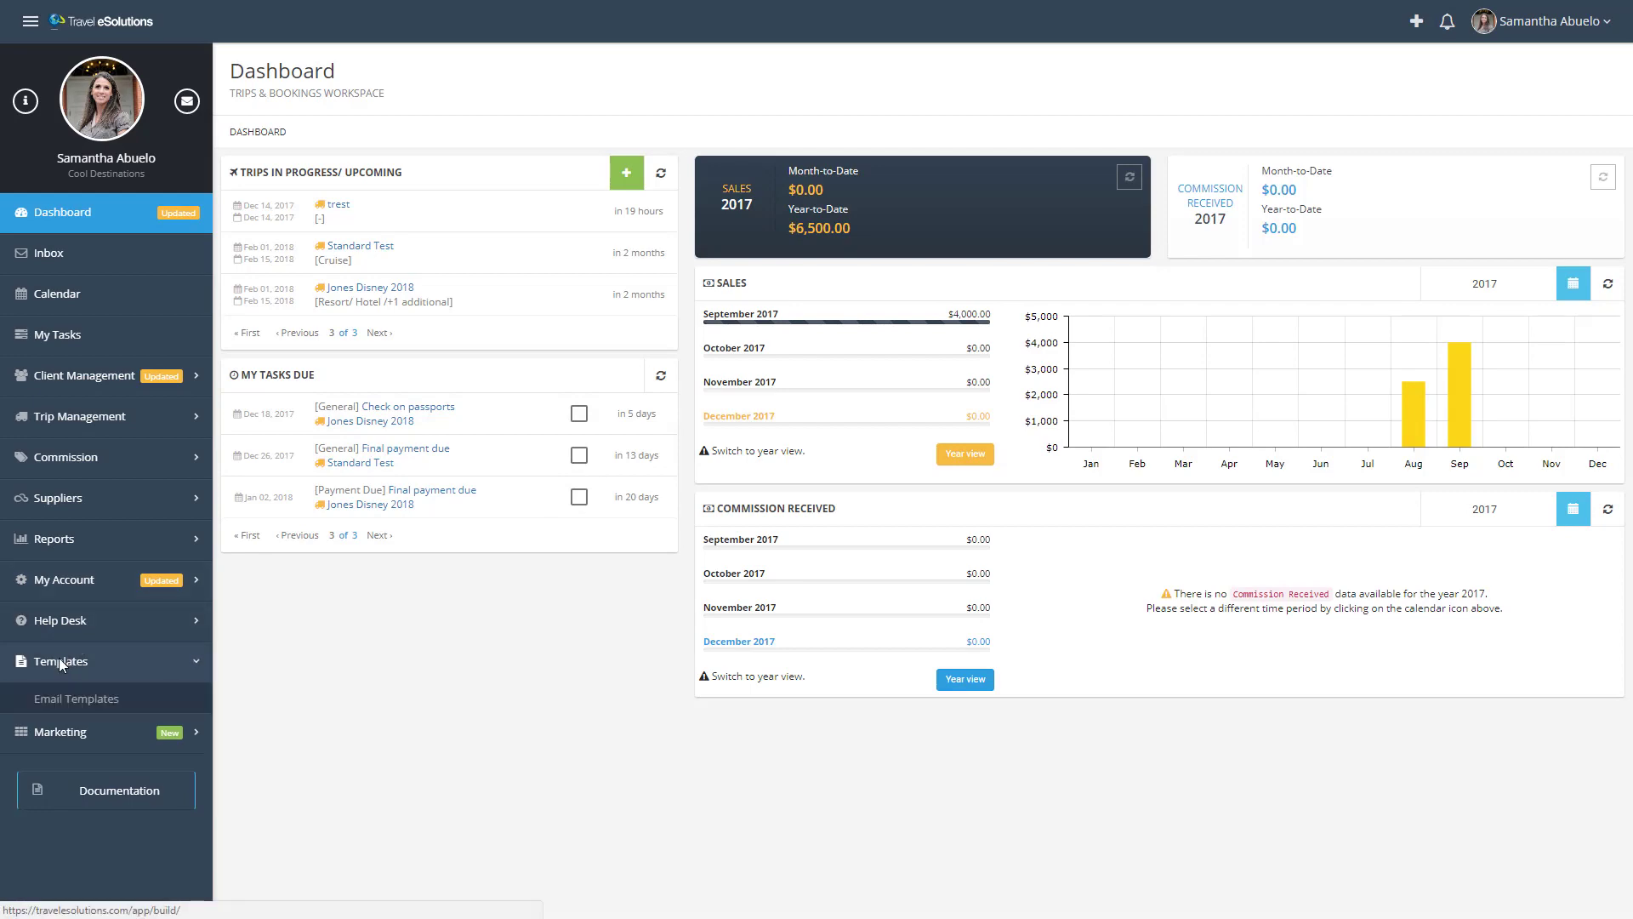
left_click(79, 698)
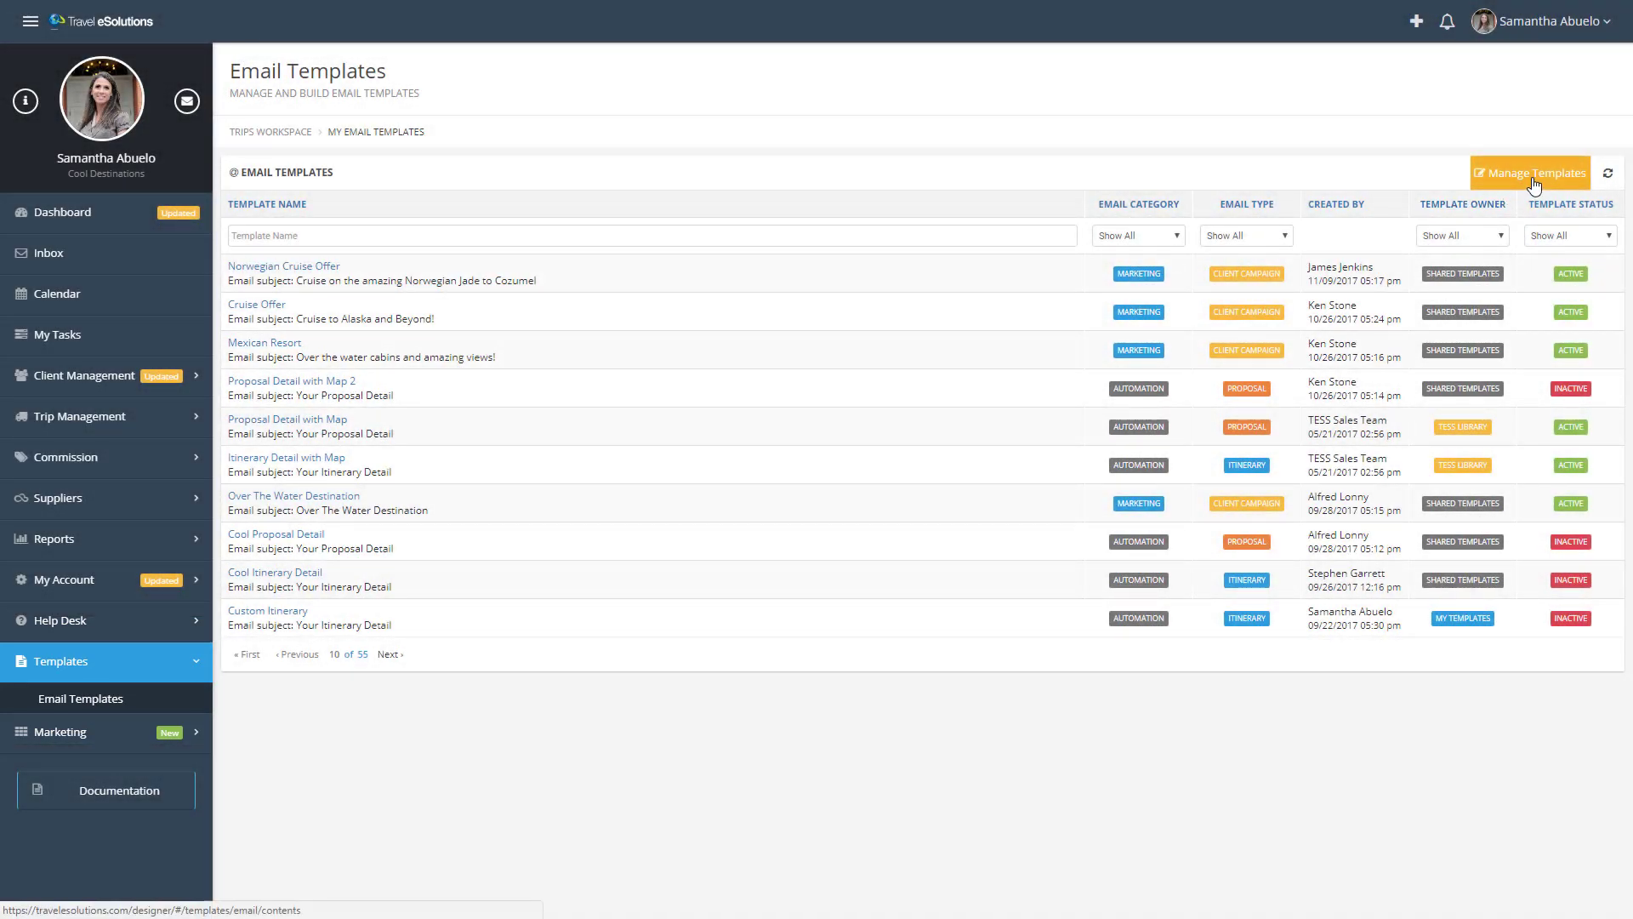
left_click(1534, 185)
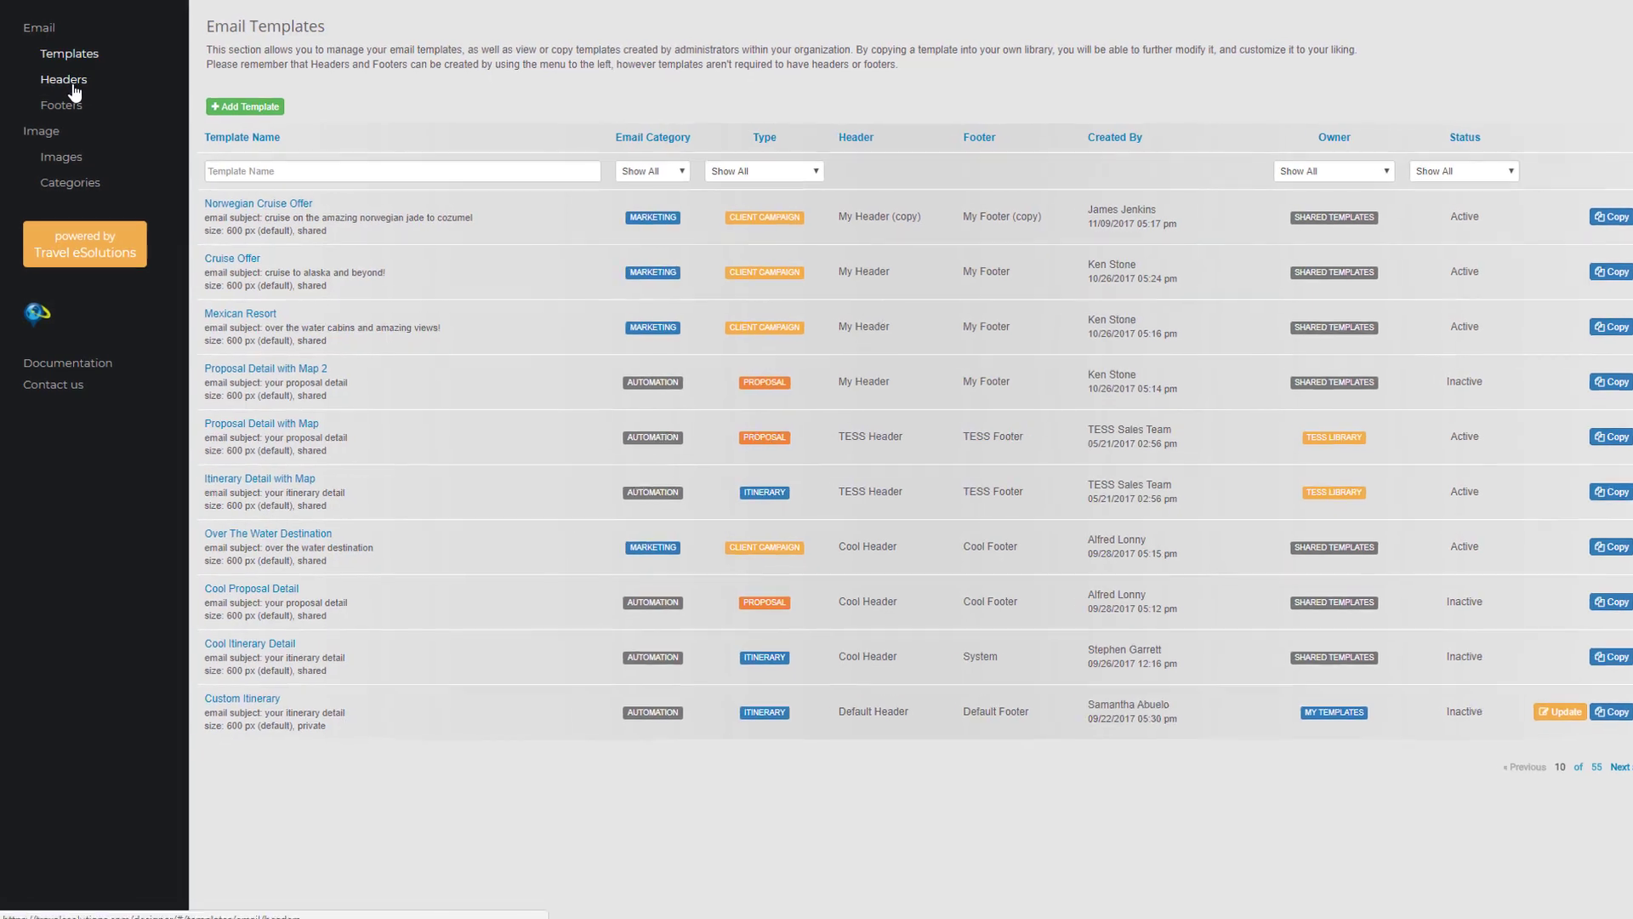
left_click(72, 86)
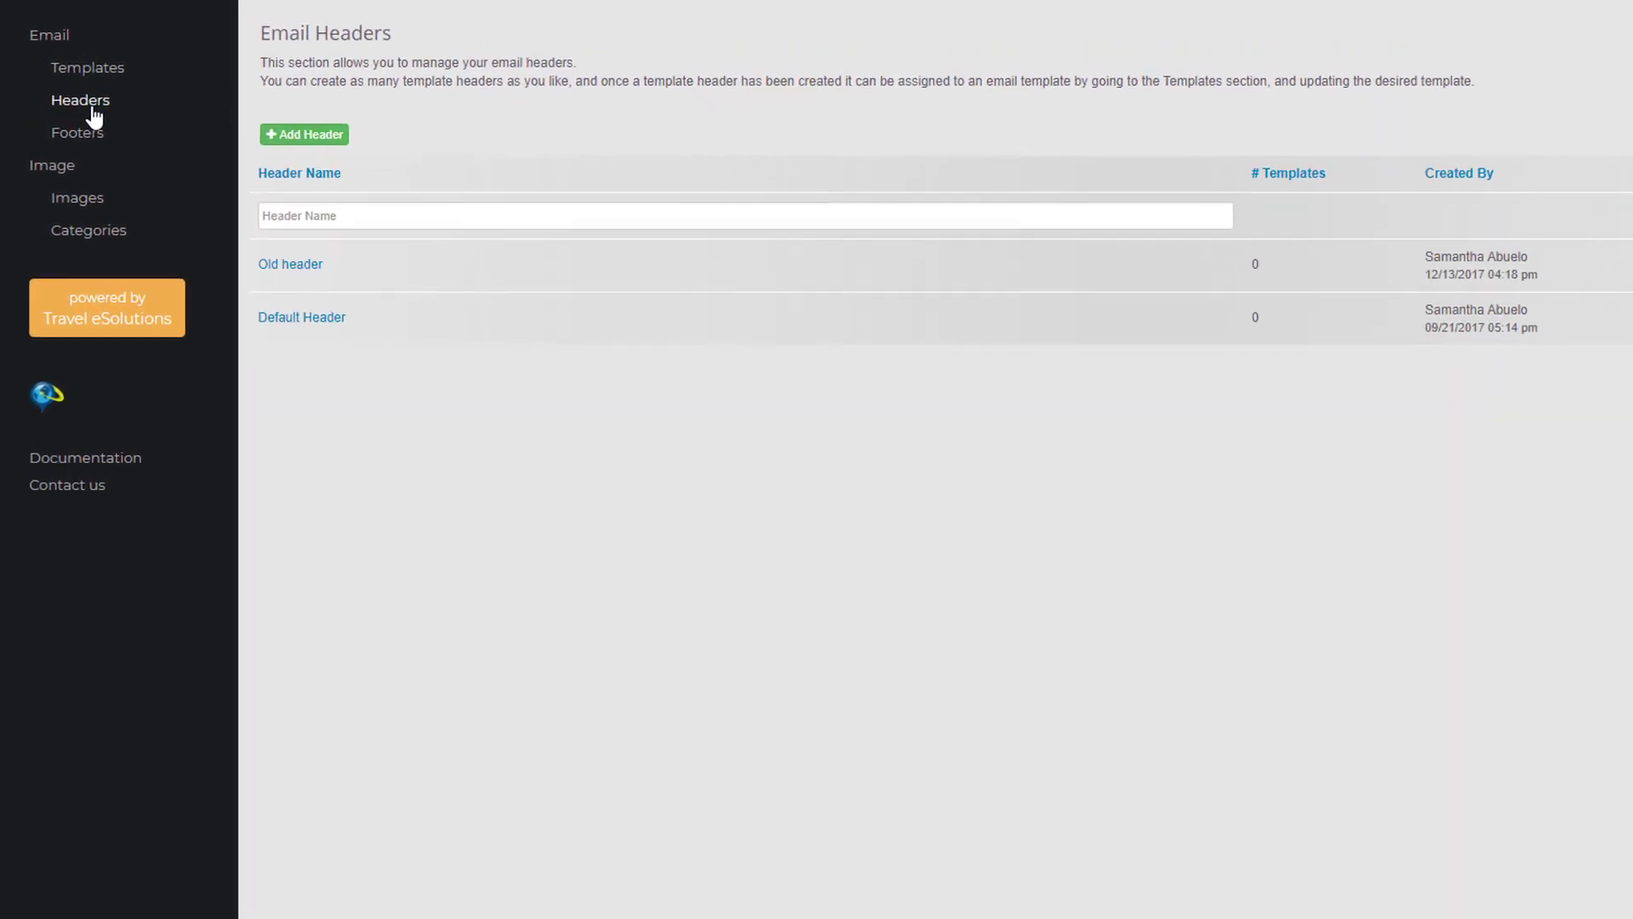
- Add a new email header named "Header 1" with the template status Active
left_click(323, 142)
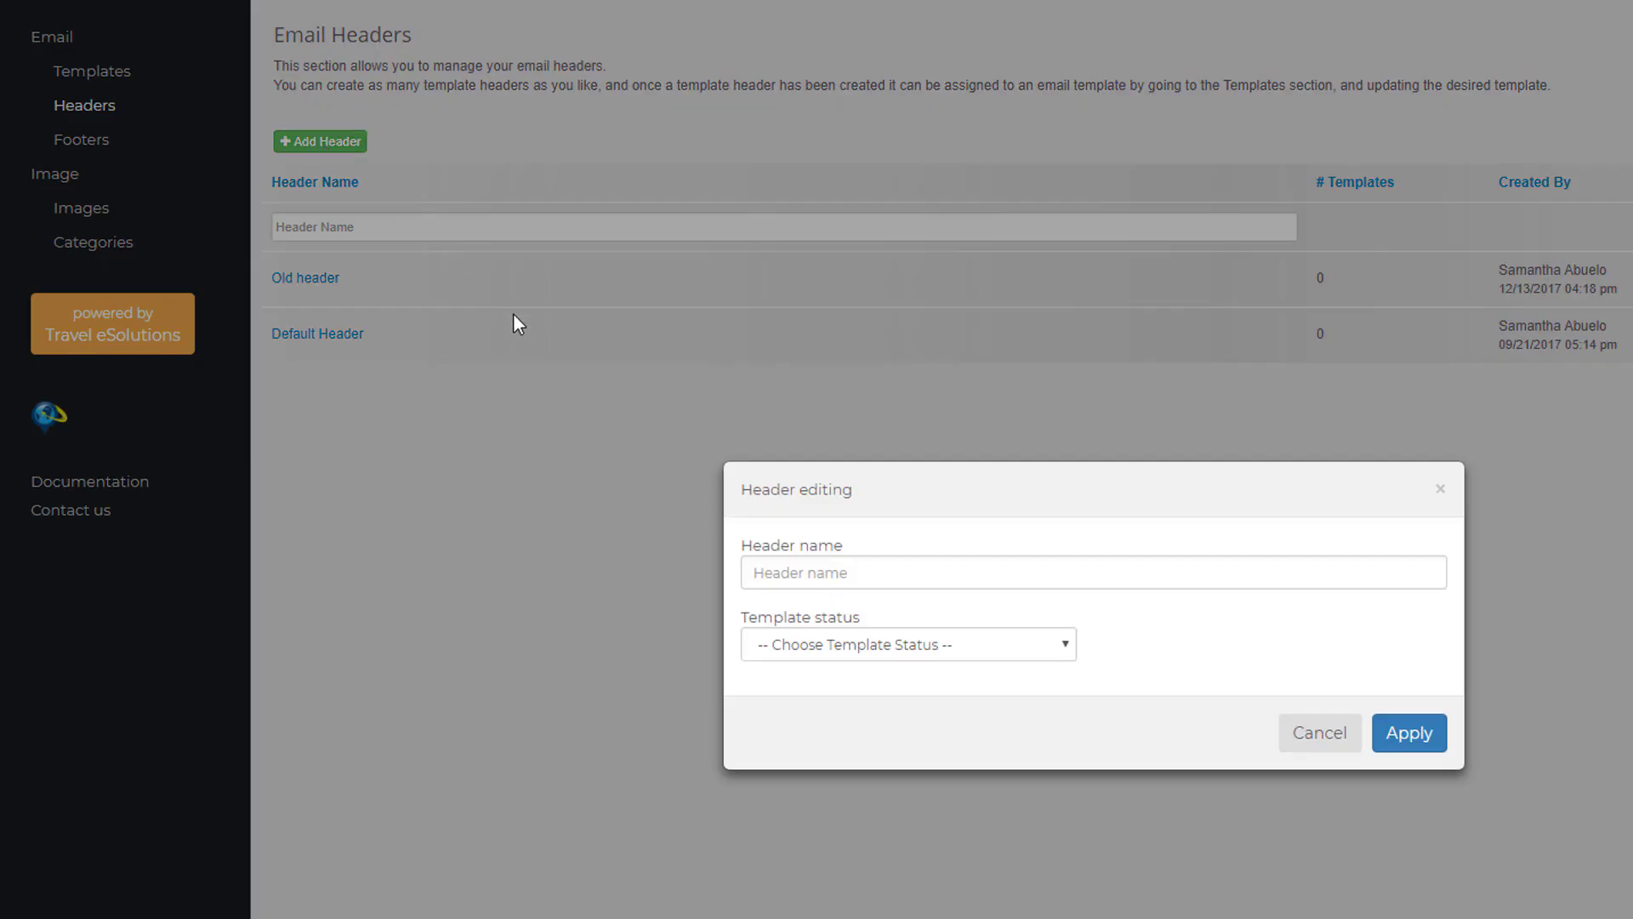
left_click(821, 577)
type("Header 1")
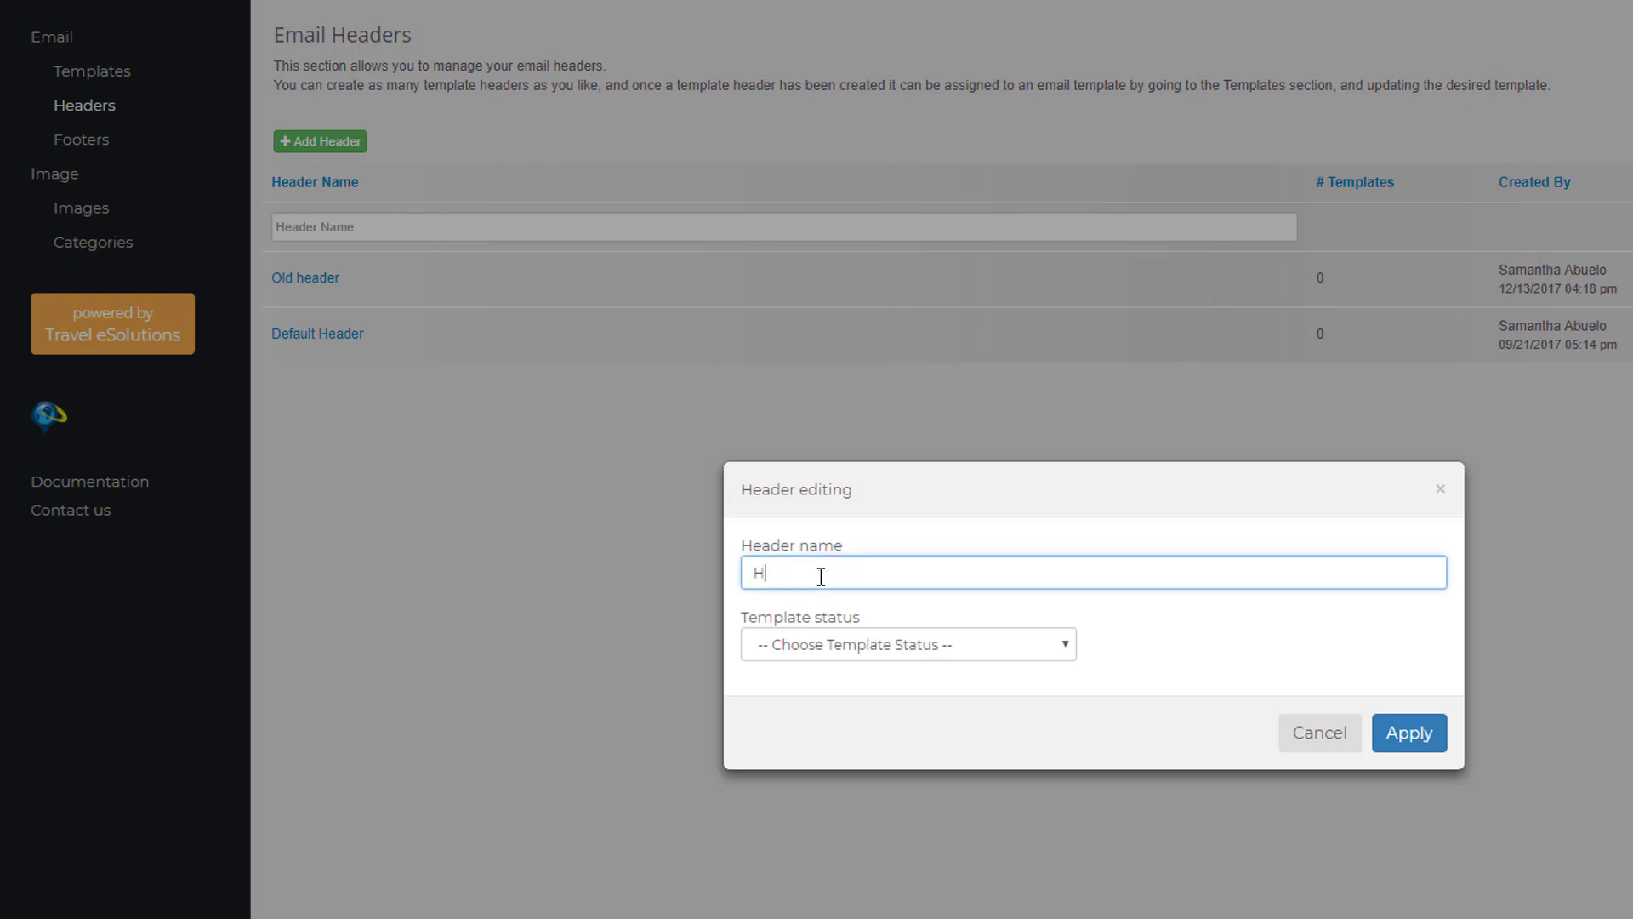
left_click(1039, 651)
left_click(1017, 688)
left_click(1404, 740)
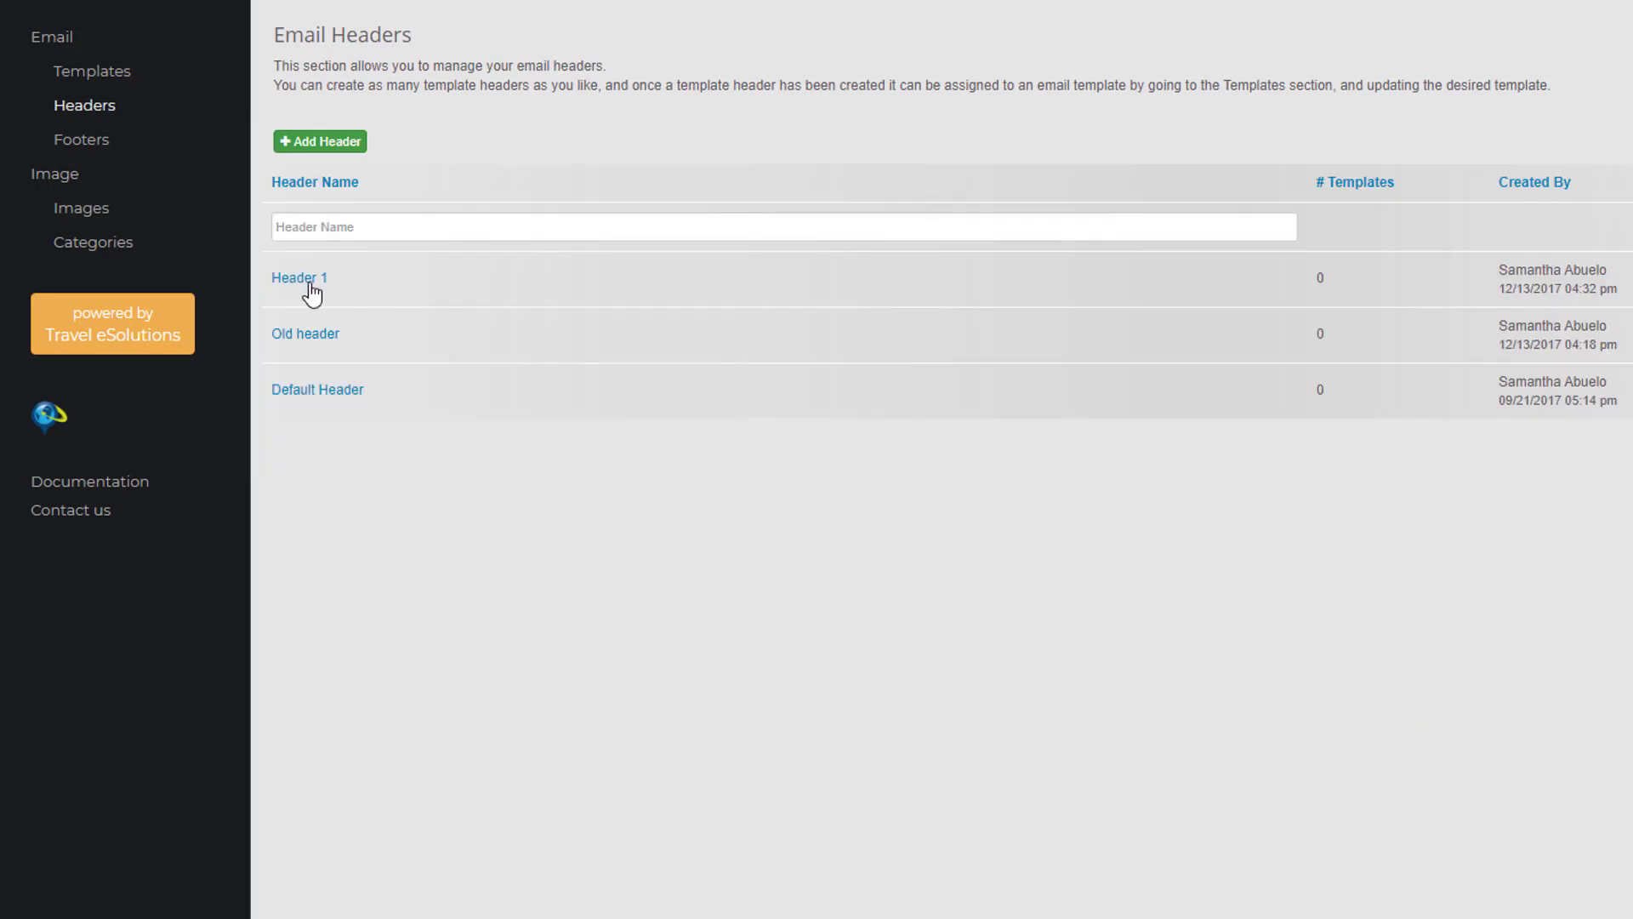
- Open Header 1 for editing and add a 2 Columns grid with a Title widget in its left column
left_click(309, 284)
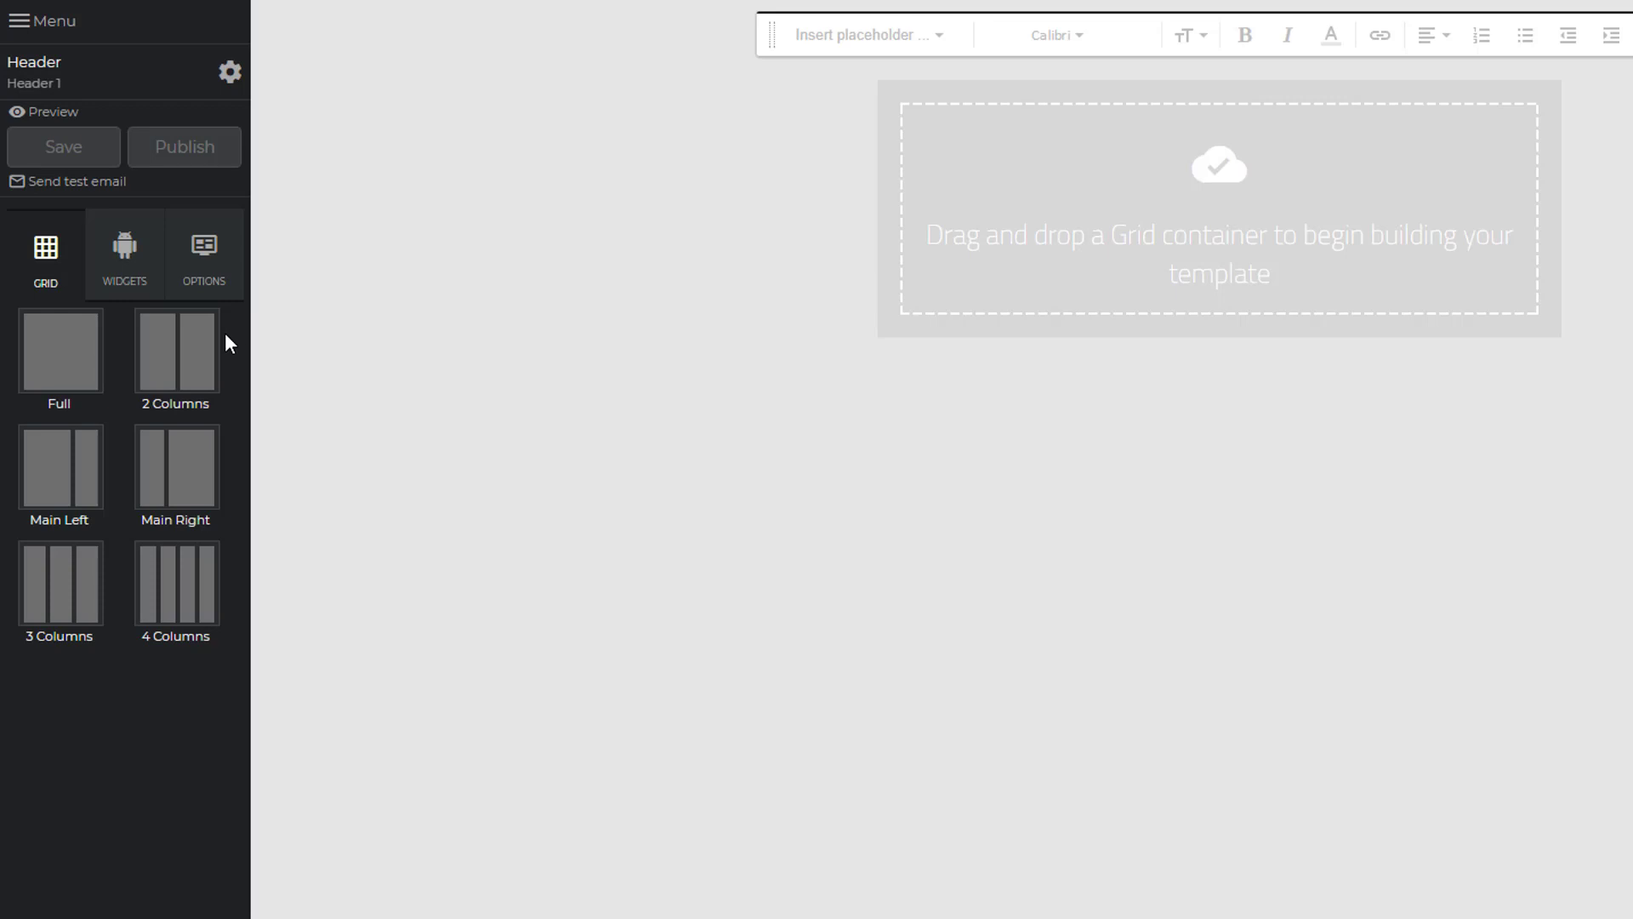
left_click_drag(179, 342, 1009, 198)
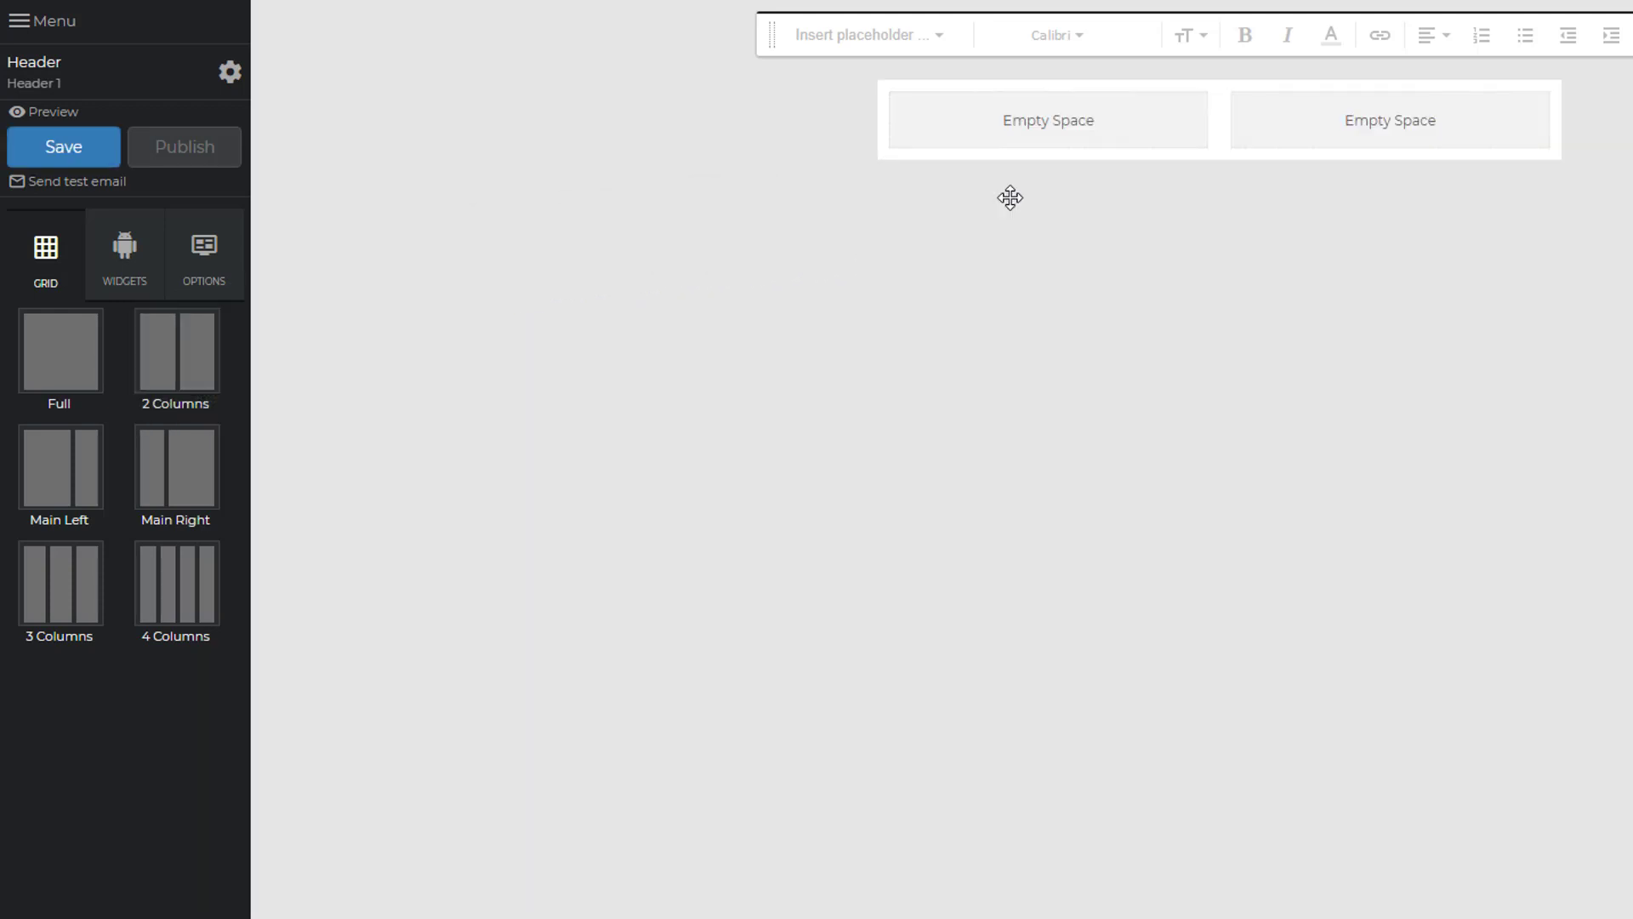
left_click(121, 247)
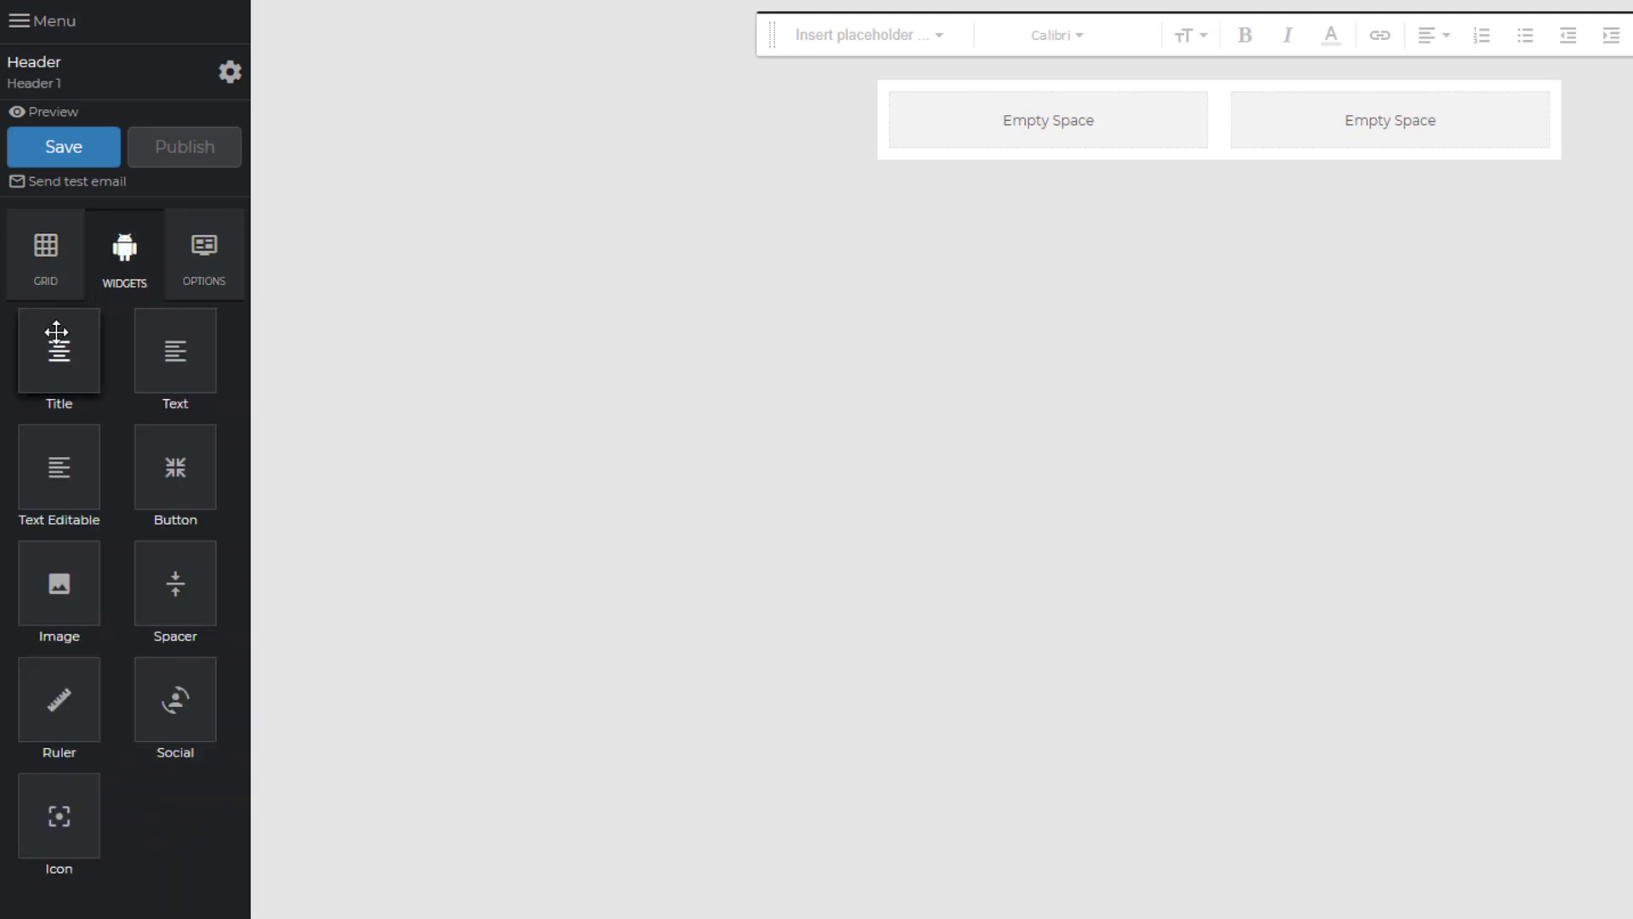
left_click_drag(57, 345, 893, 106)
- Insert the Company Logo or Name placeholder into the title in the header's left column
left_click(946, 106)
left_click(867, 35)
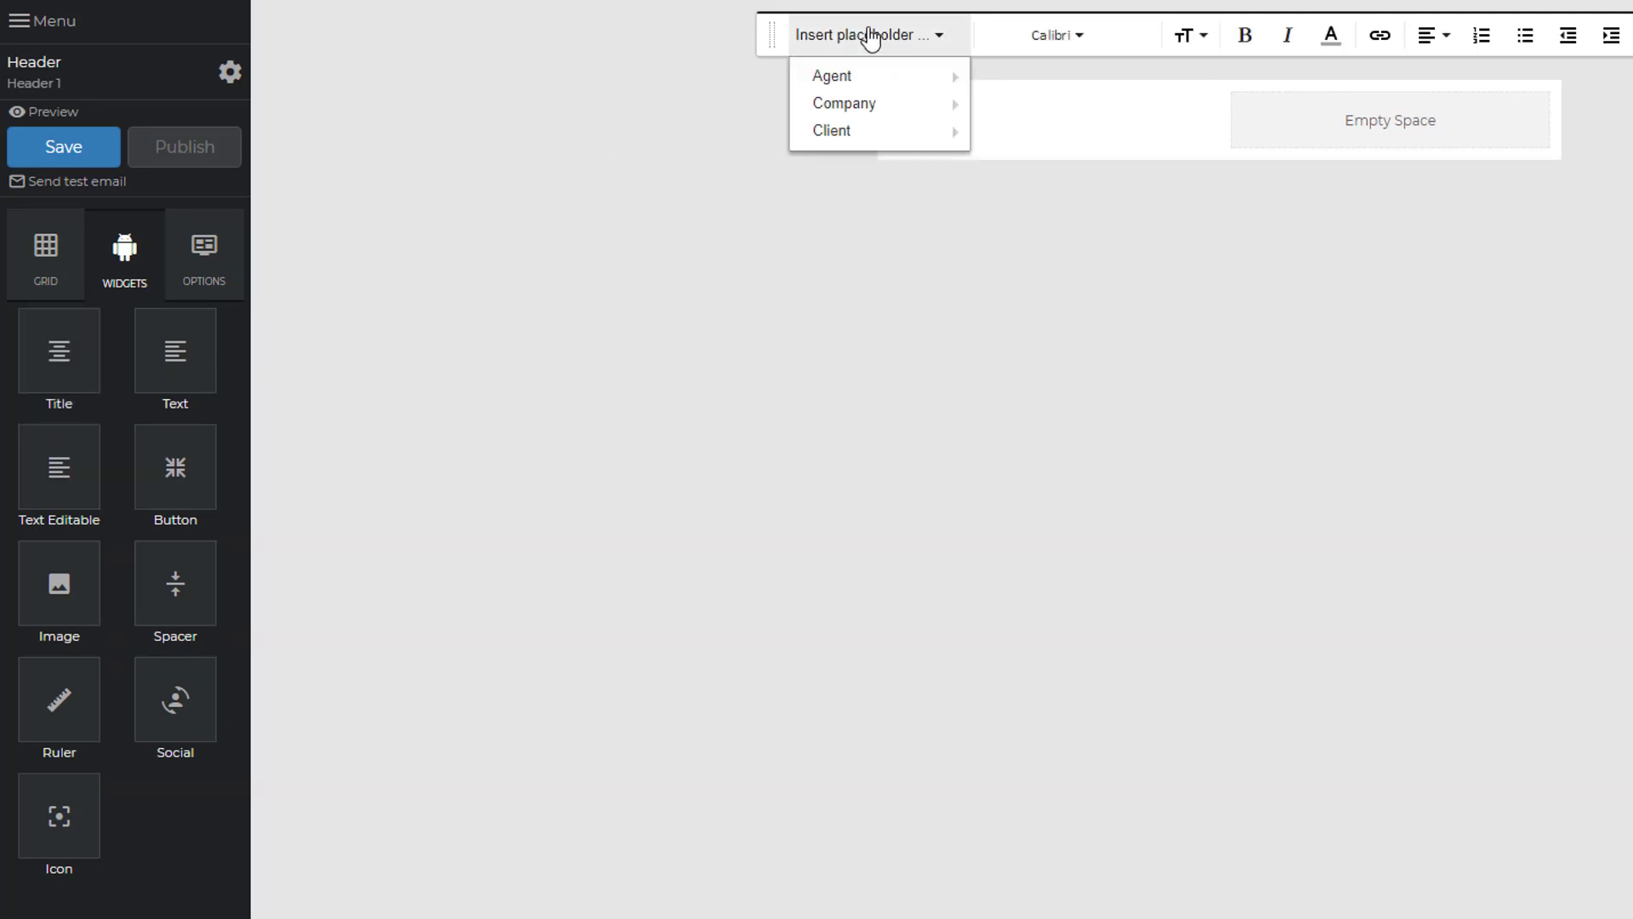
mouse_move(864, 106)
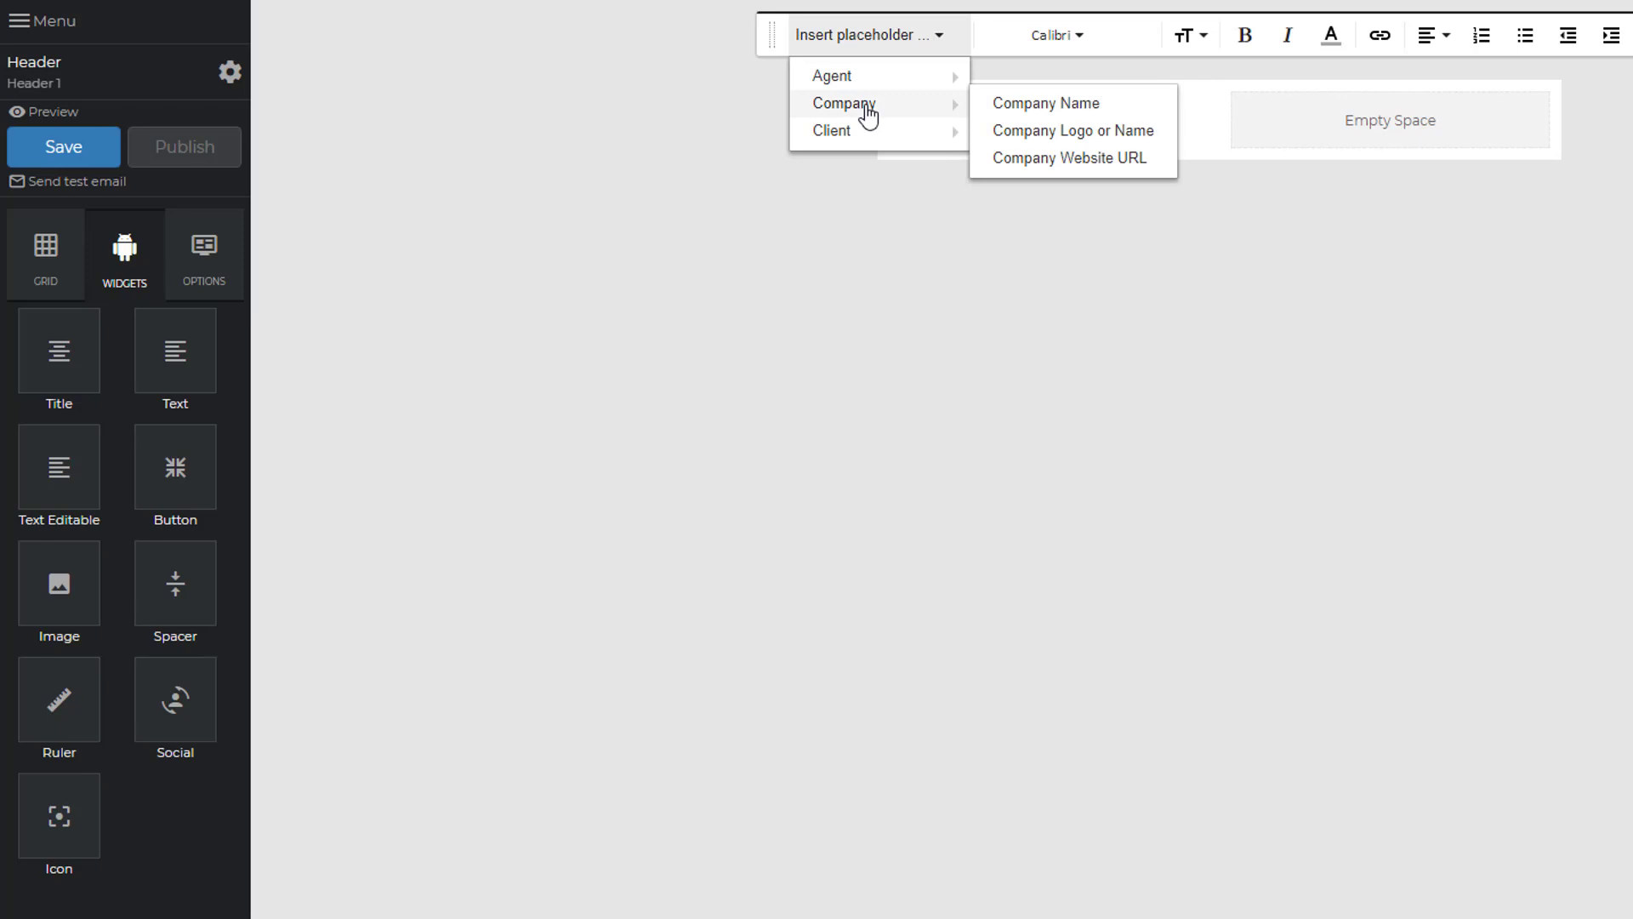
left_click(1074, 133)
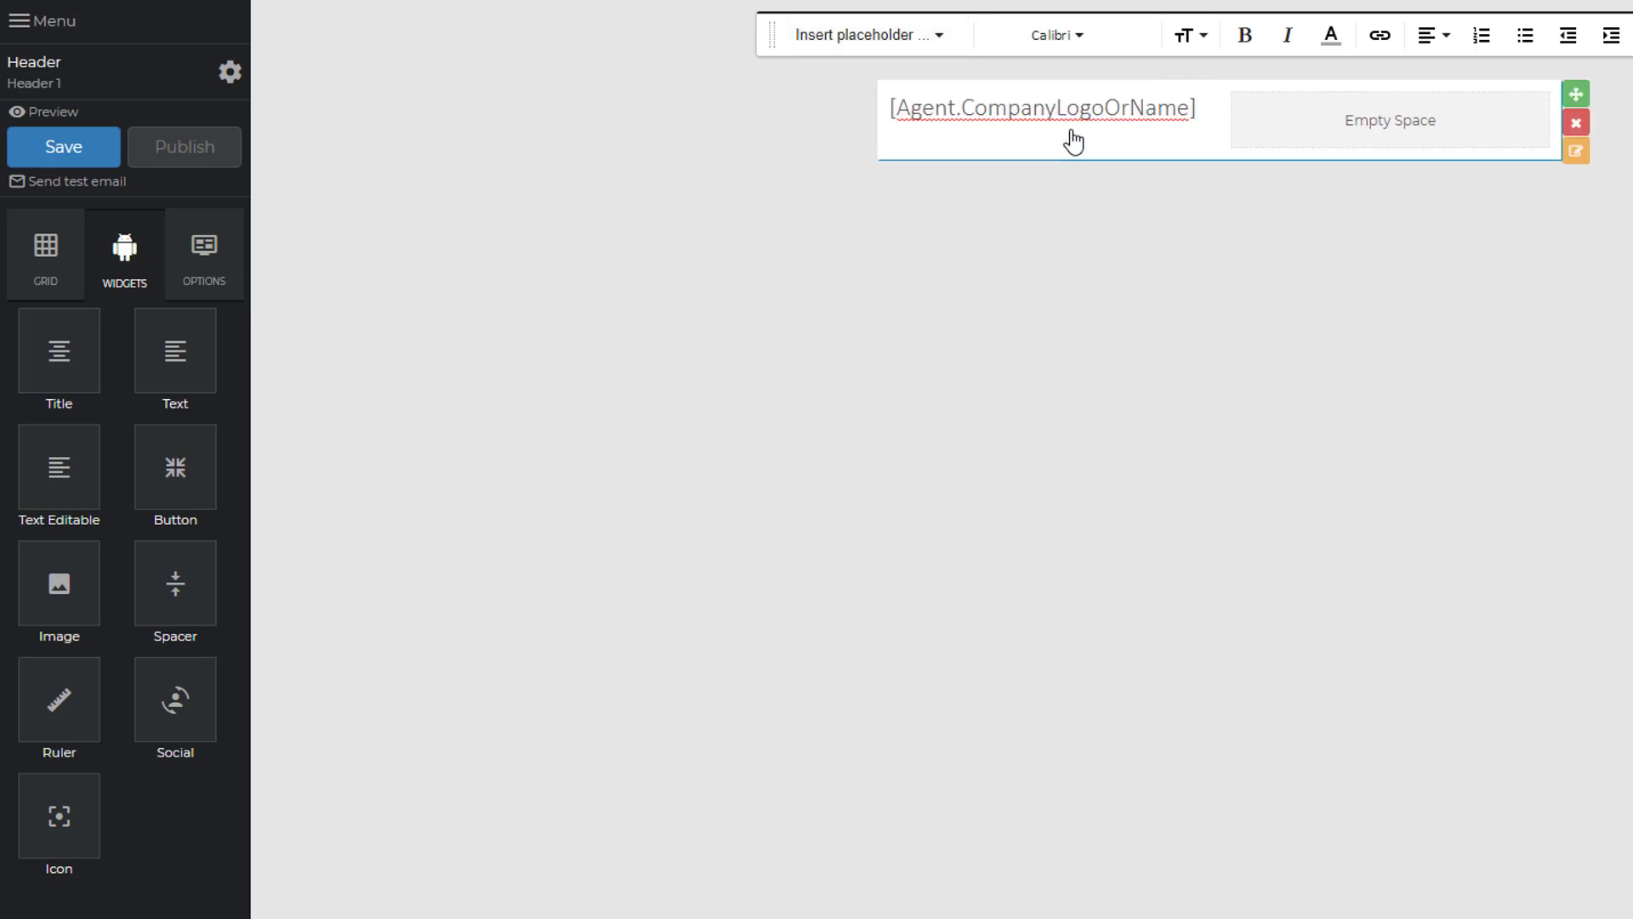
- Place a Text widget in the header's right column and clear its sample text
left_click_drag(190, 339, 1289, 104)
double_click(1291, 104)
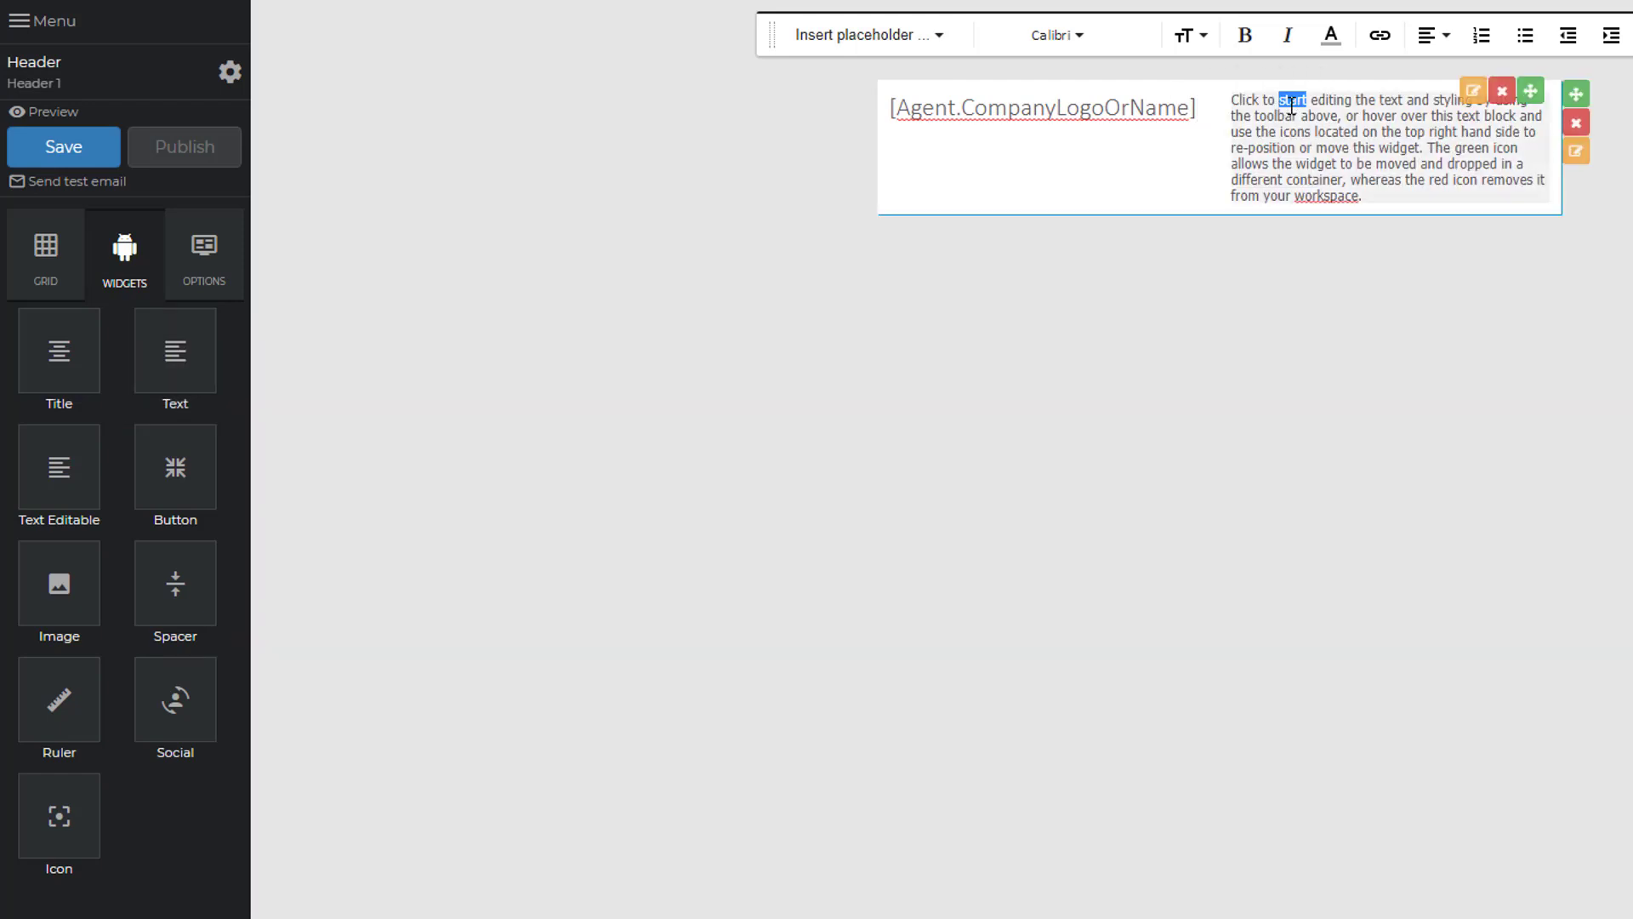
key("ctrl+a")
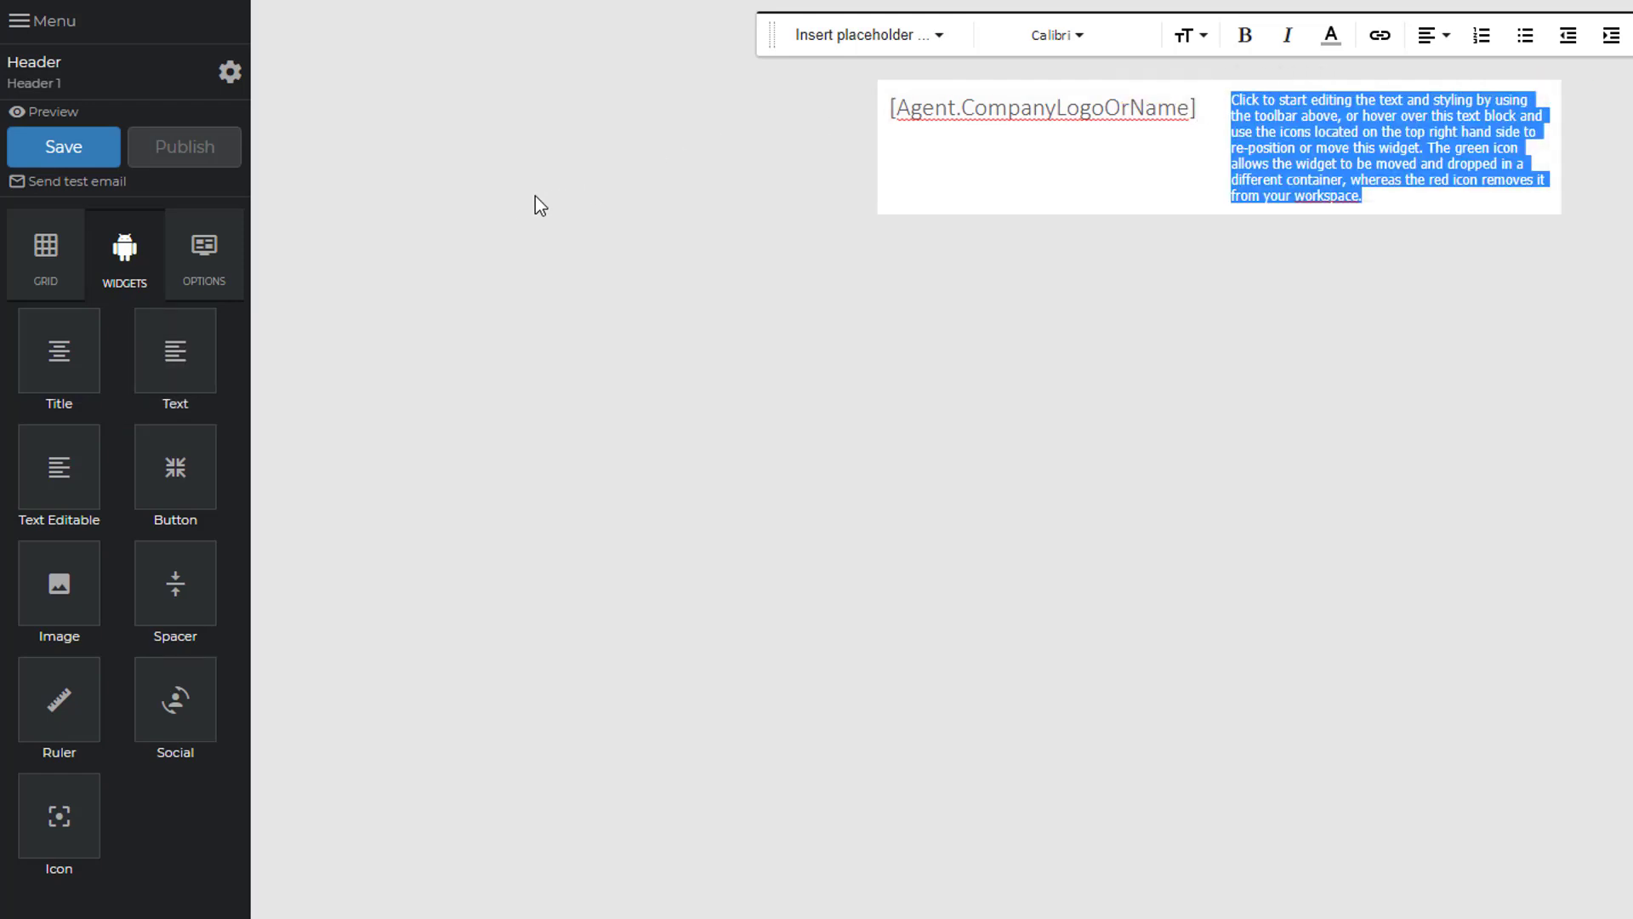
key("BackSpace")
- Insert the agent's First Name and Last Name placeholders side by side in the right column's text block
left_click(836, 38)
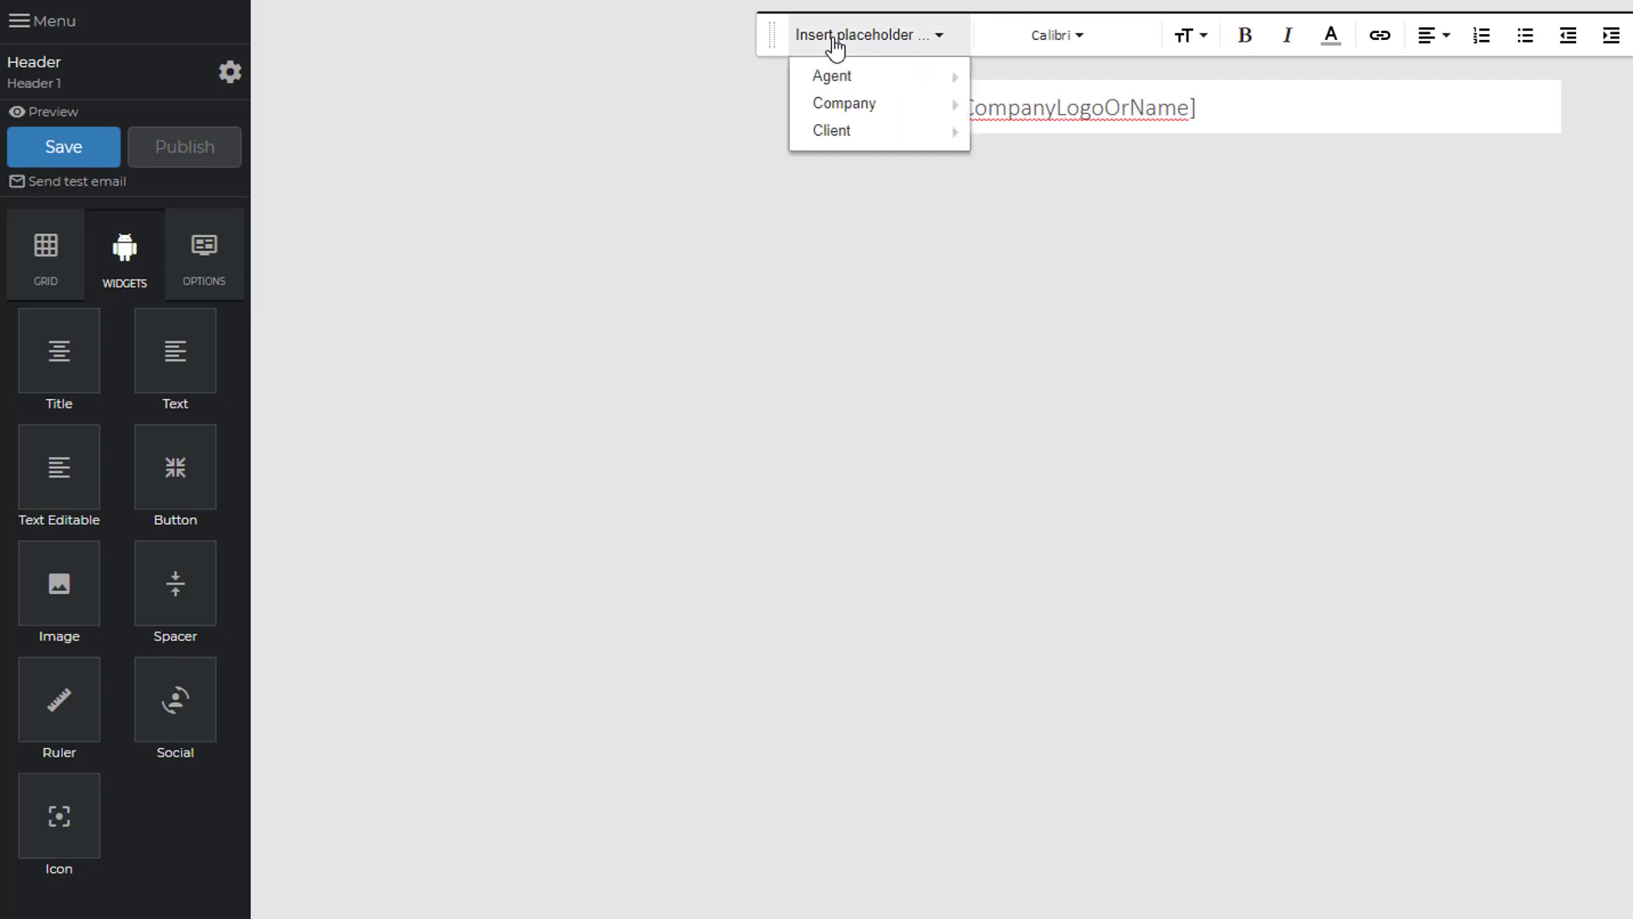
mouse_move(842, 78)
left_click(1008, 75)
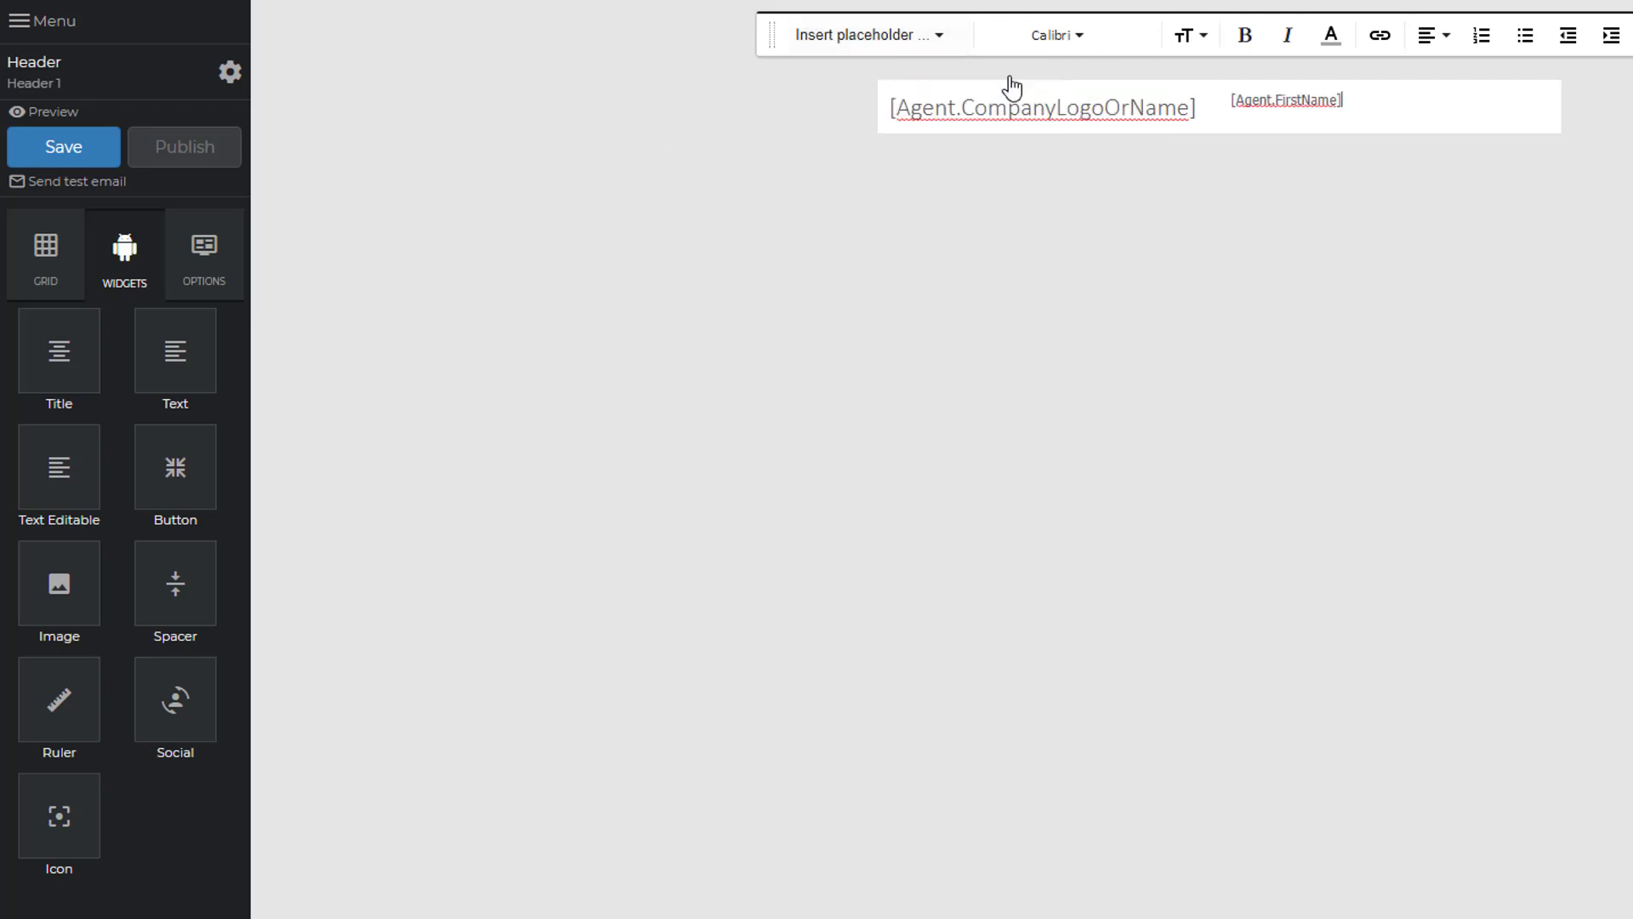
left_click(882, 44)
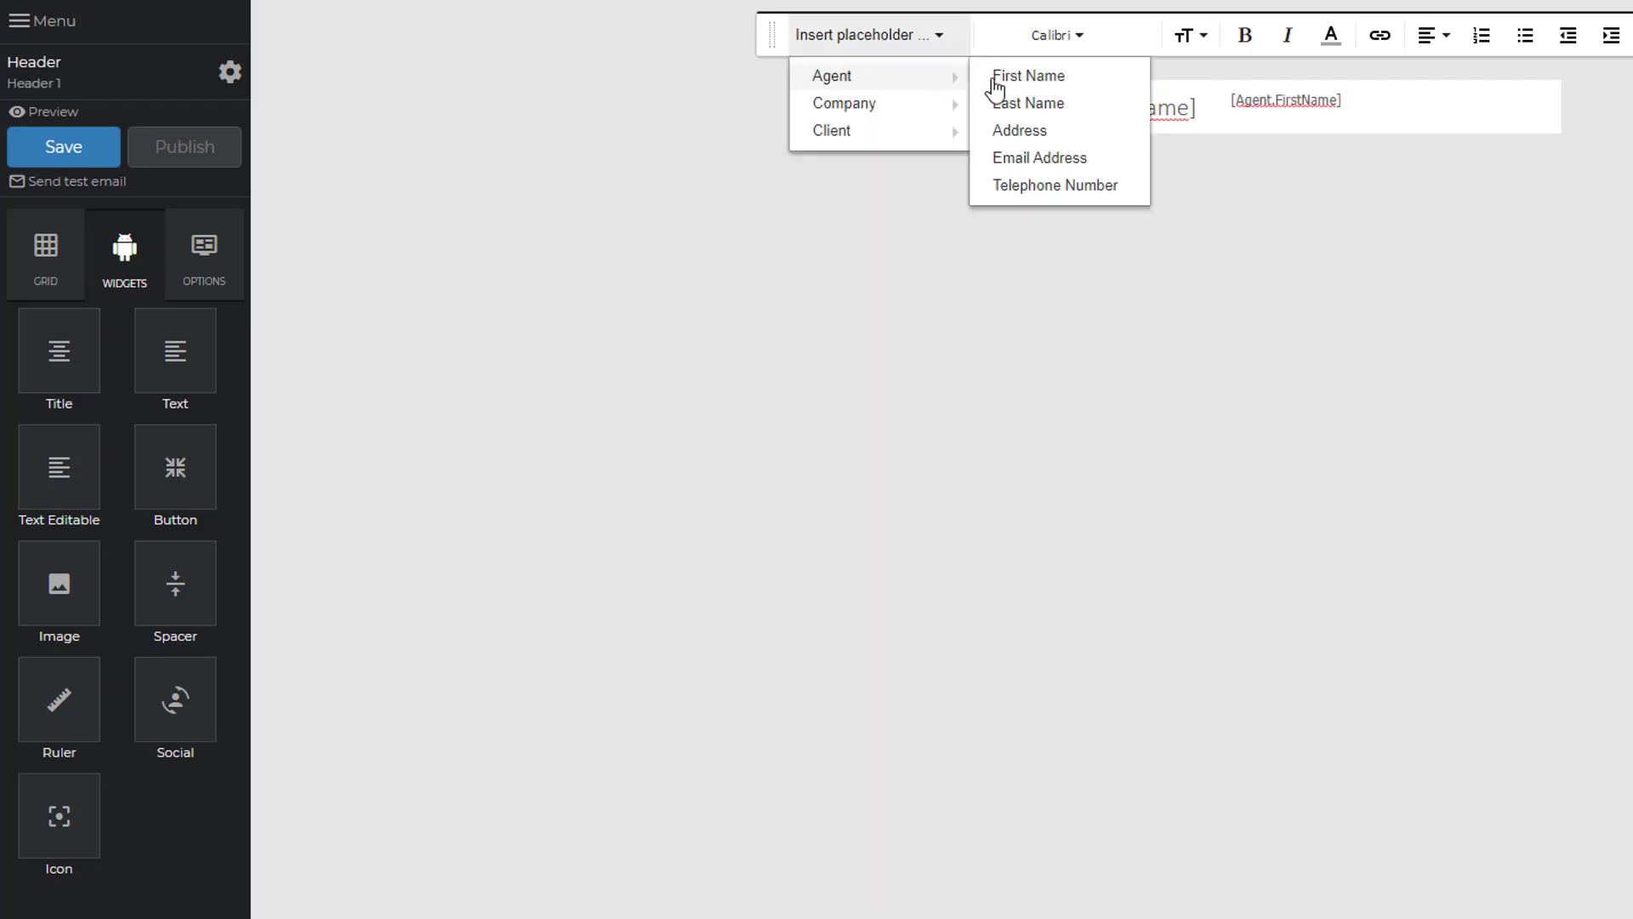
left_click(1022, 105)
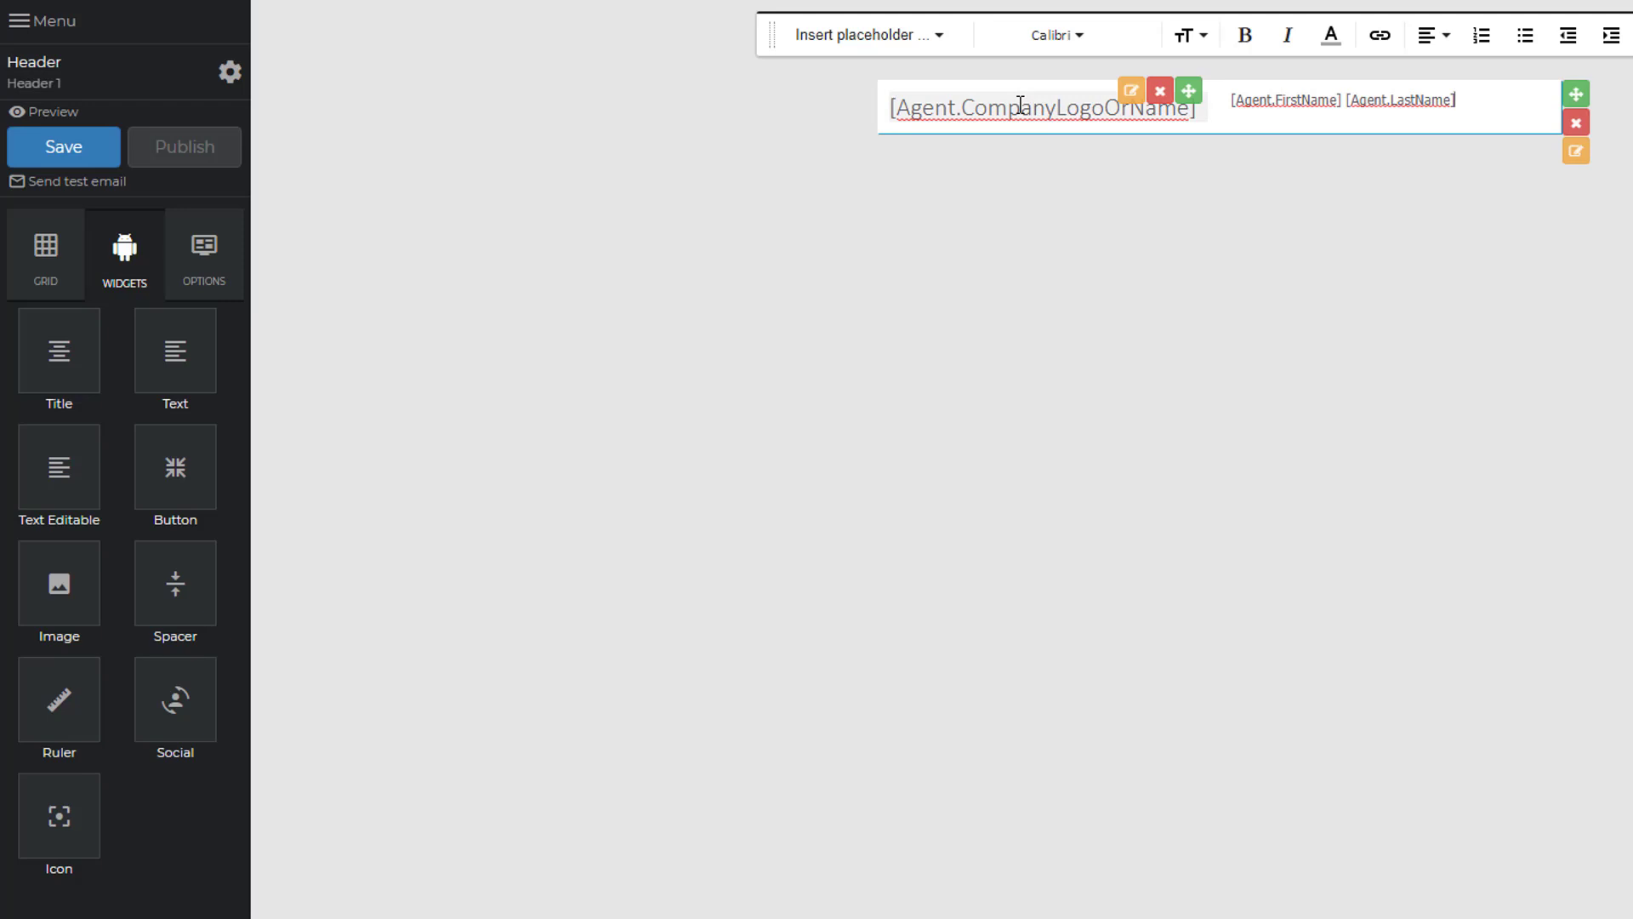
- Add the agent's Email Address and Telephone Number placeholders on separate lines below the agent name placeholders
key("Return")
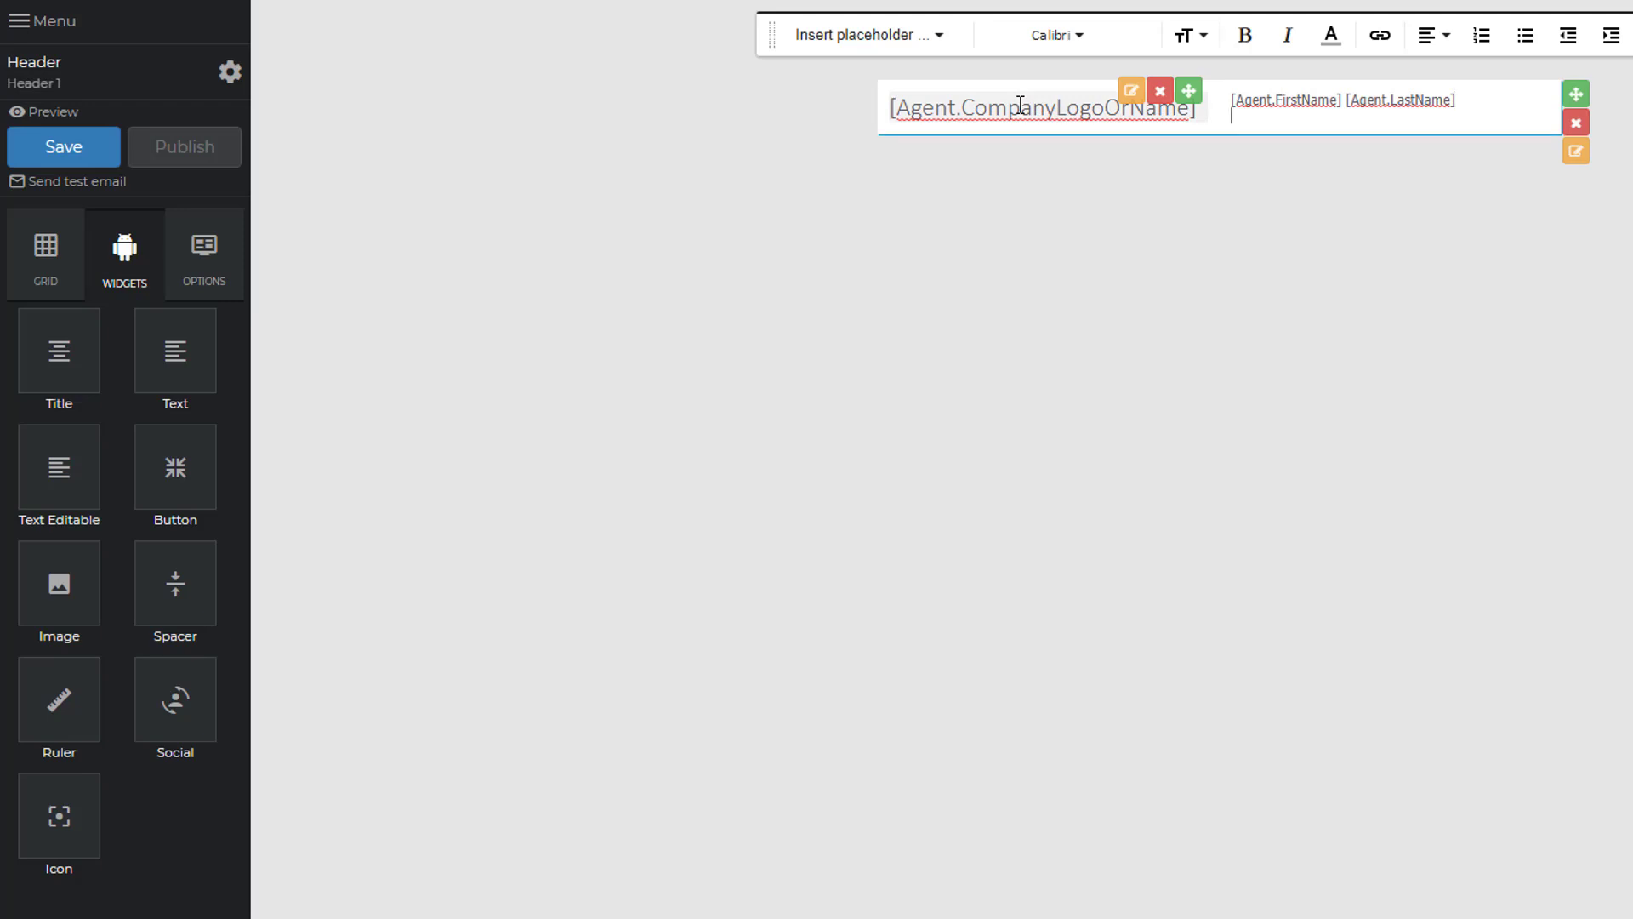
left_click(882, 51)
mouse_move(882, 75)
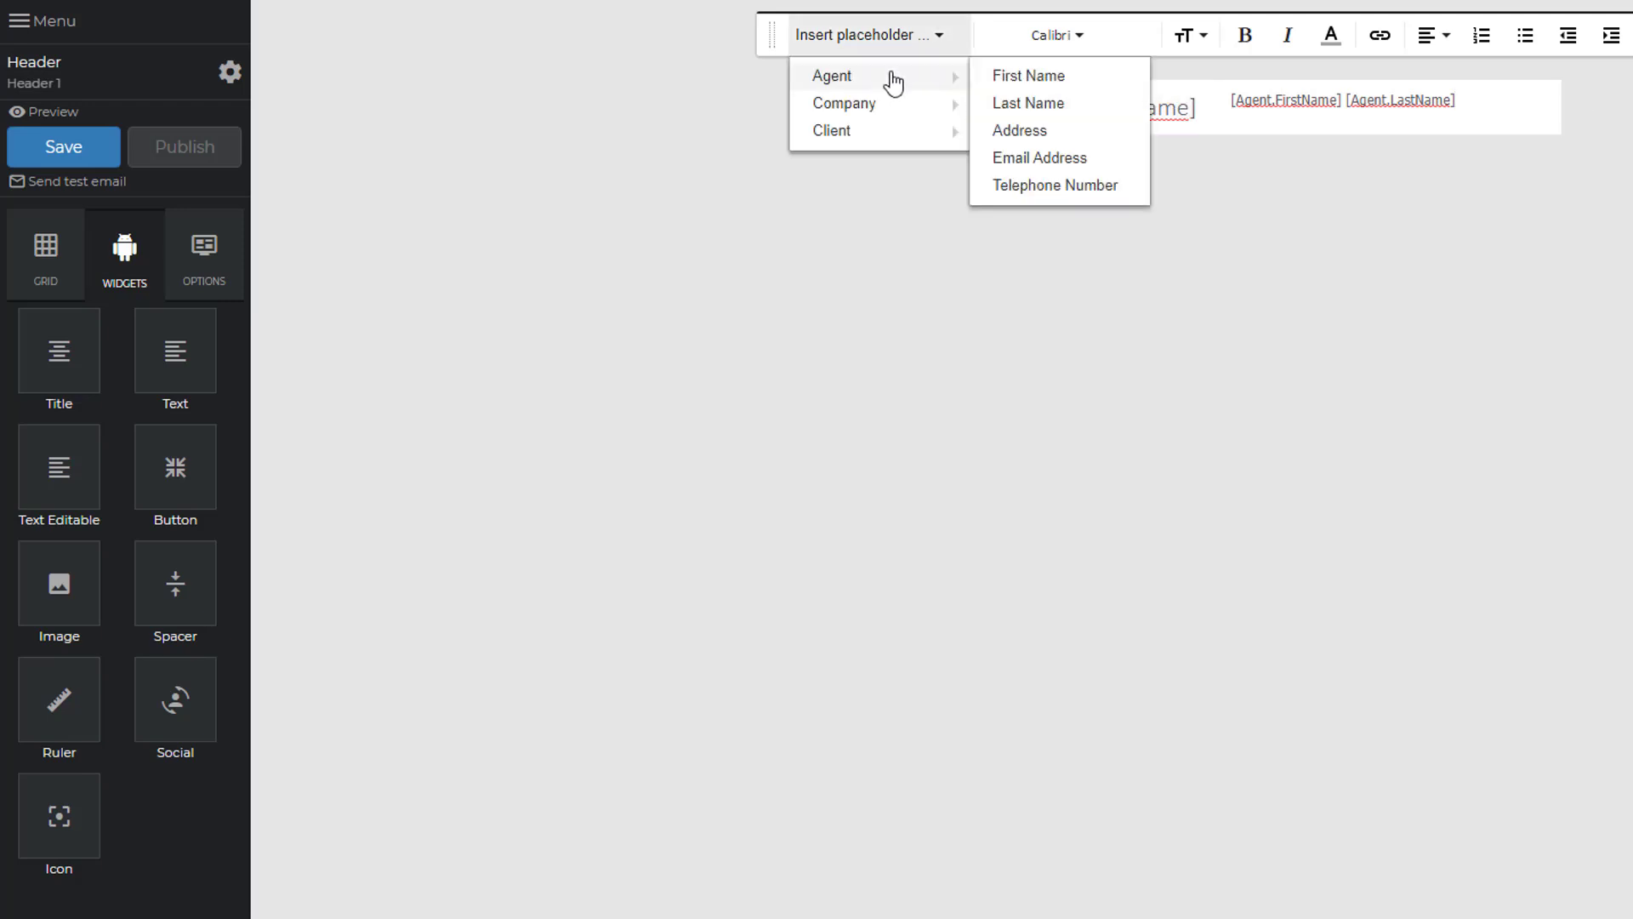
left_click(1064, 158)
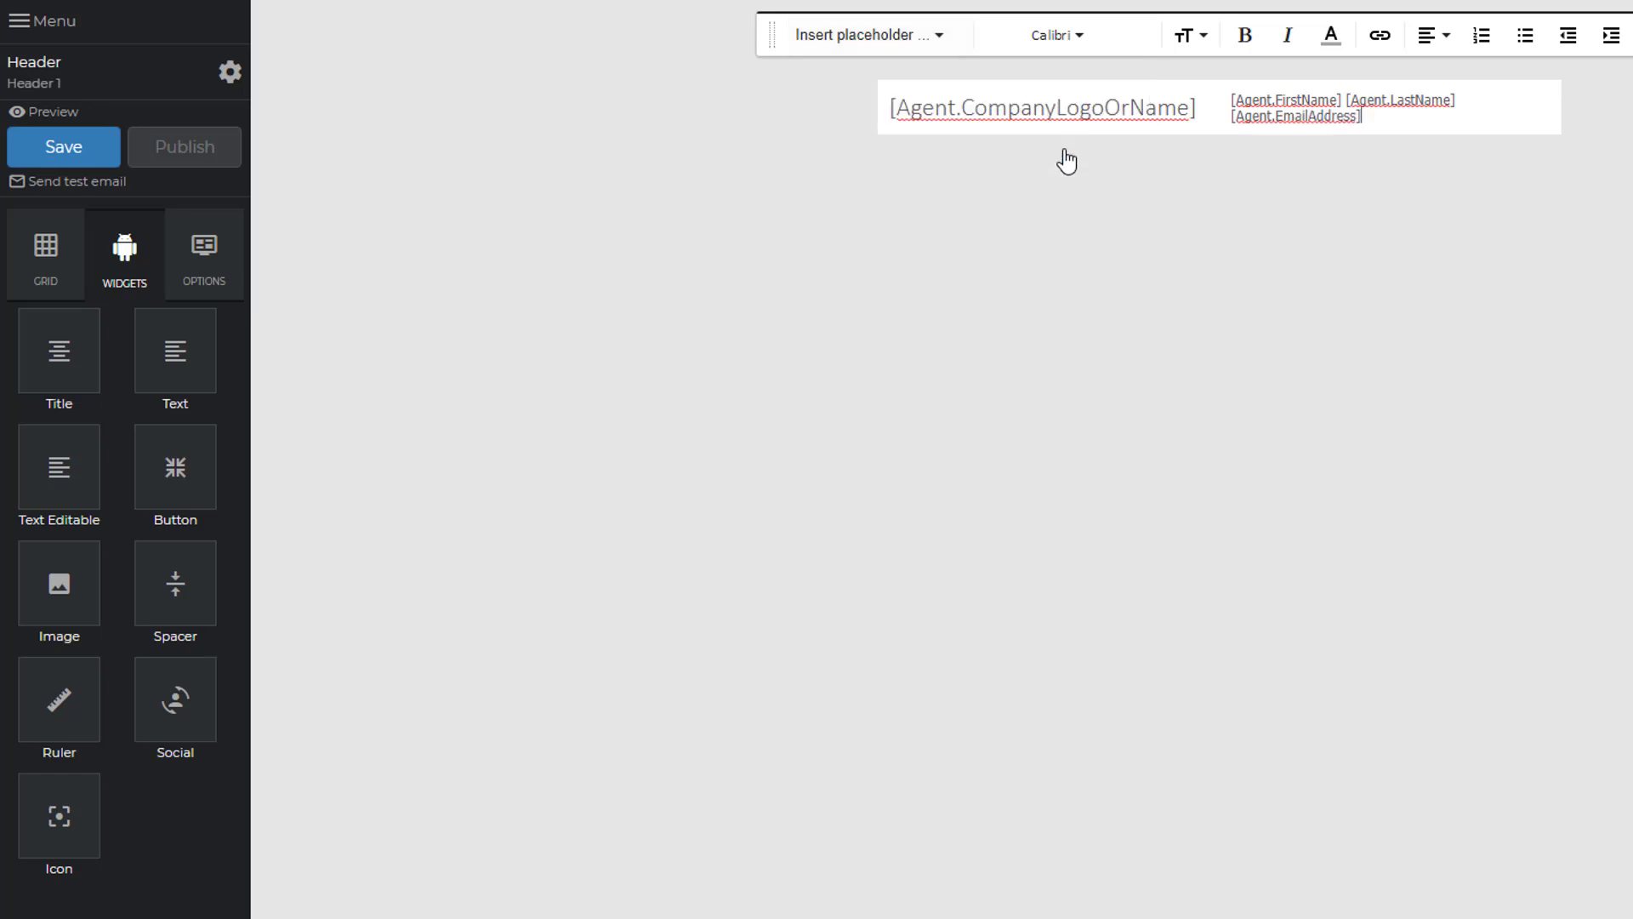
left_click(844, 47)
mouse_move(850, 74)
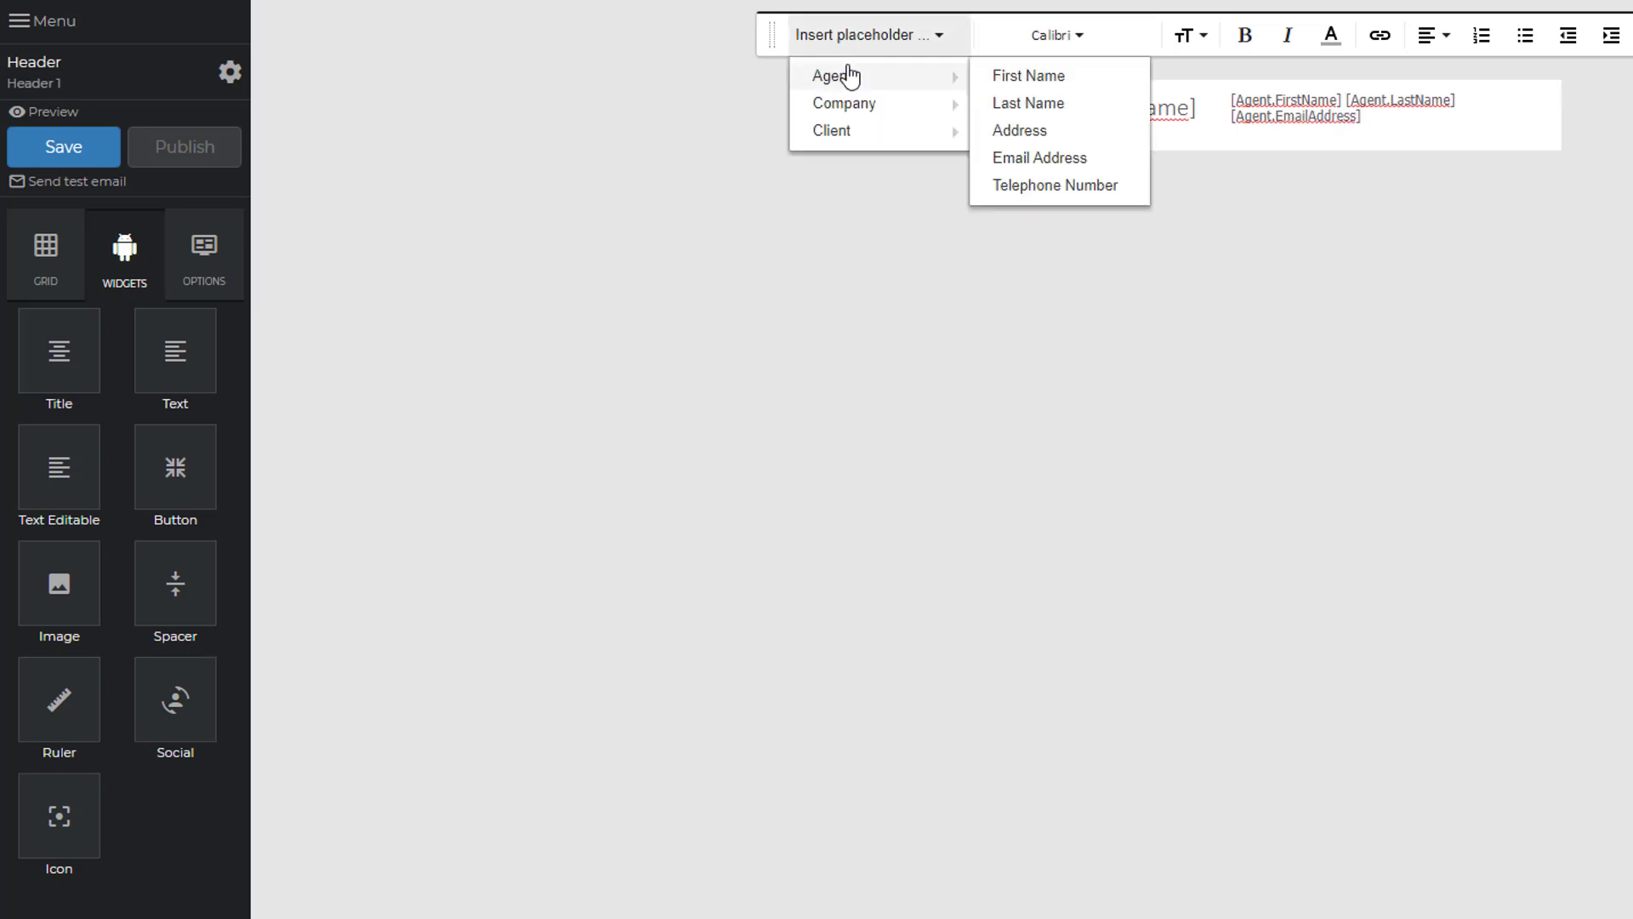
left_click(1055, 185)
- Right-align the three lines of agent placeholders and save the header
left_click_drag(1355, 134, 1230, 99)
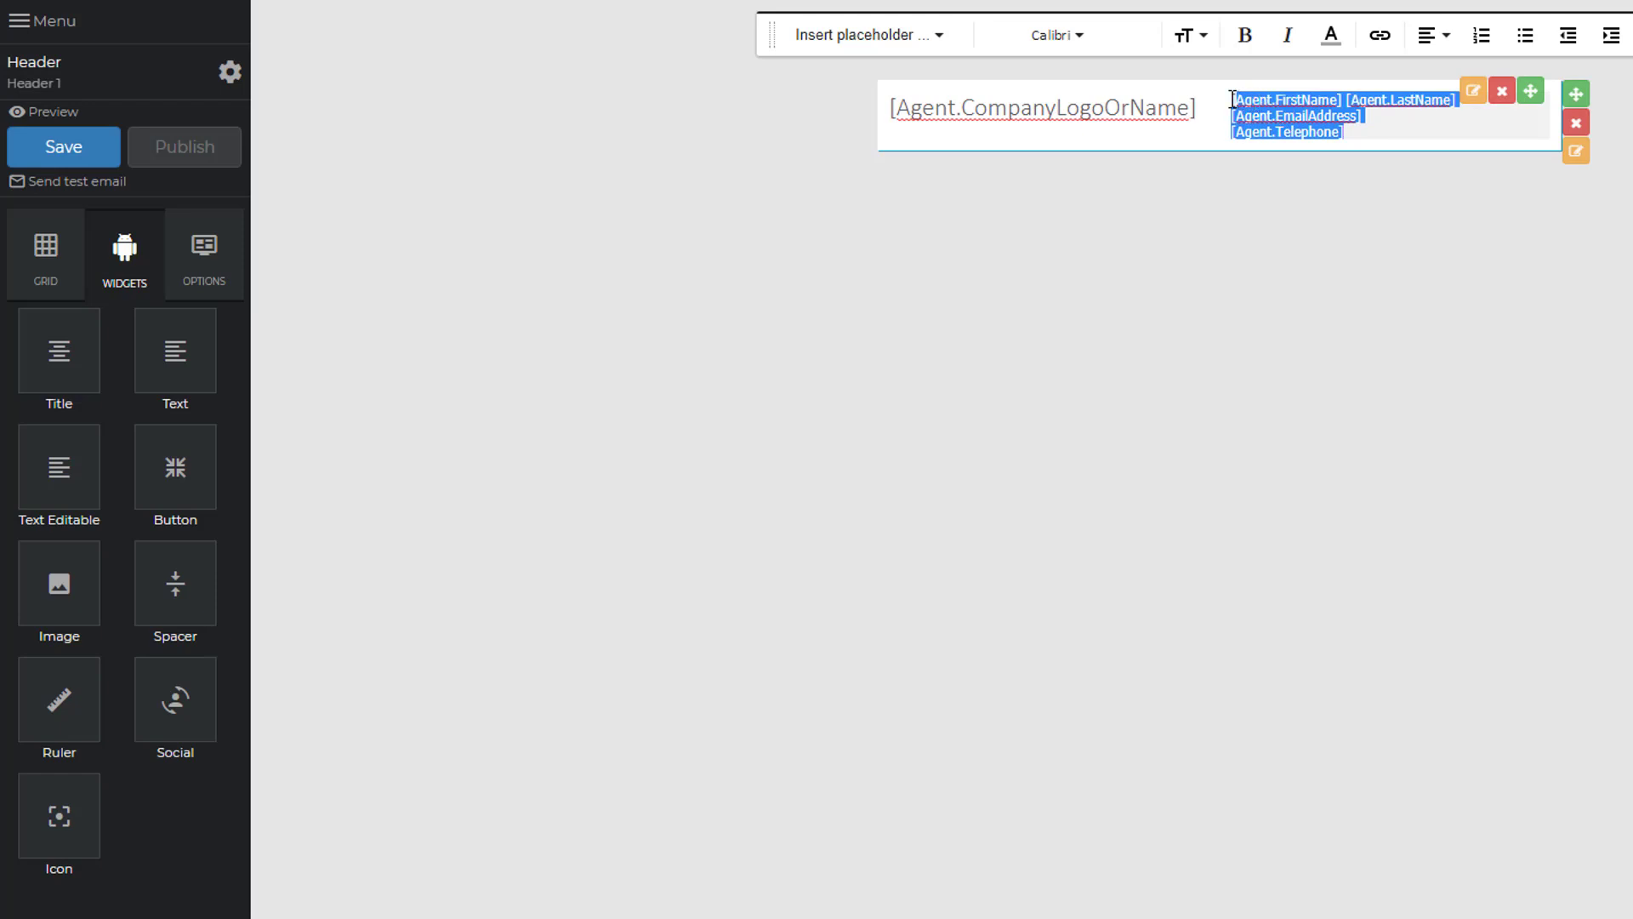
left_click(1432, 38)
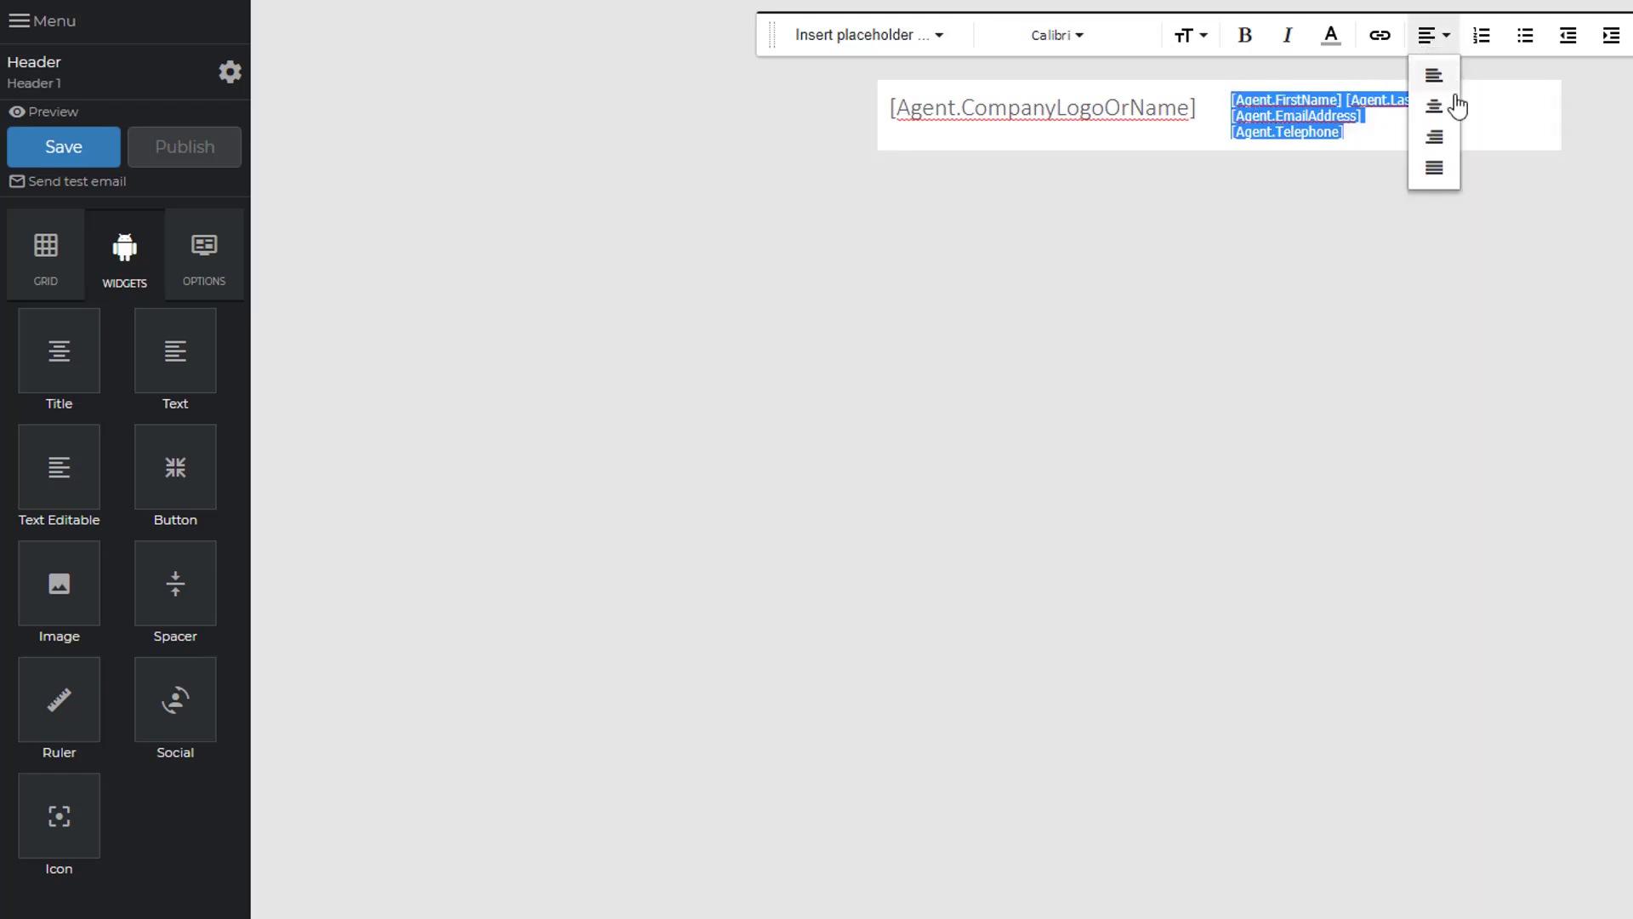
left_click(1451, 136)
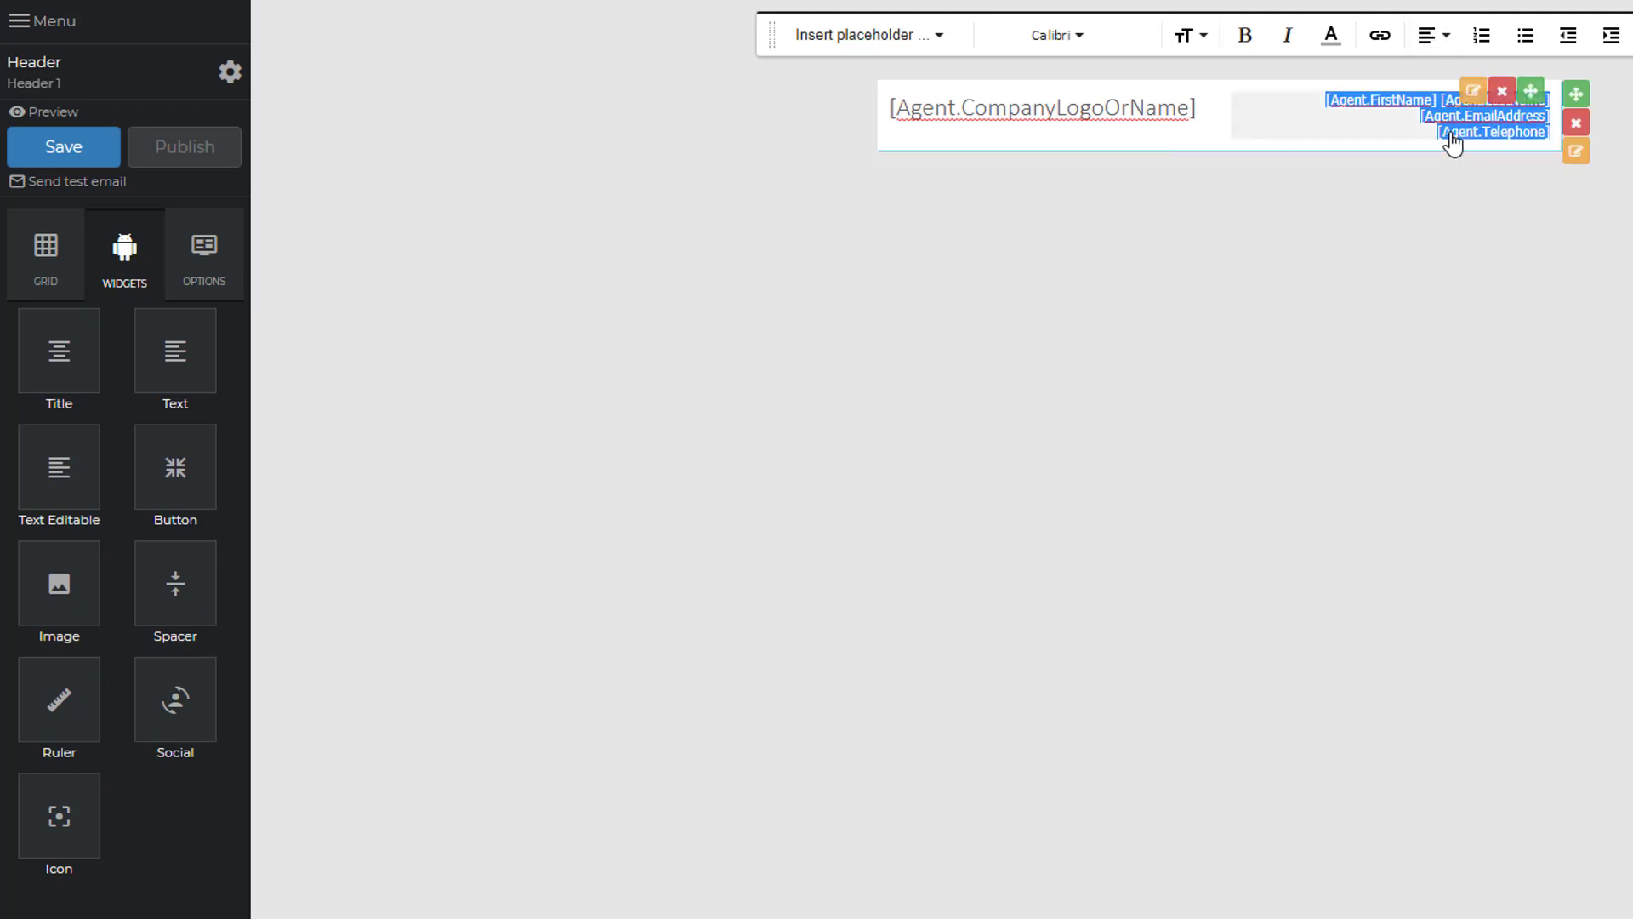
left_click(1516, 192)
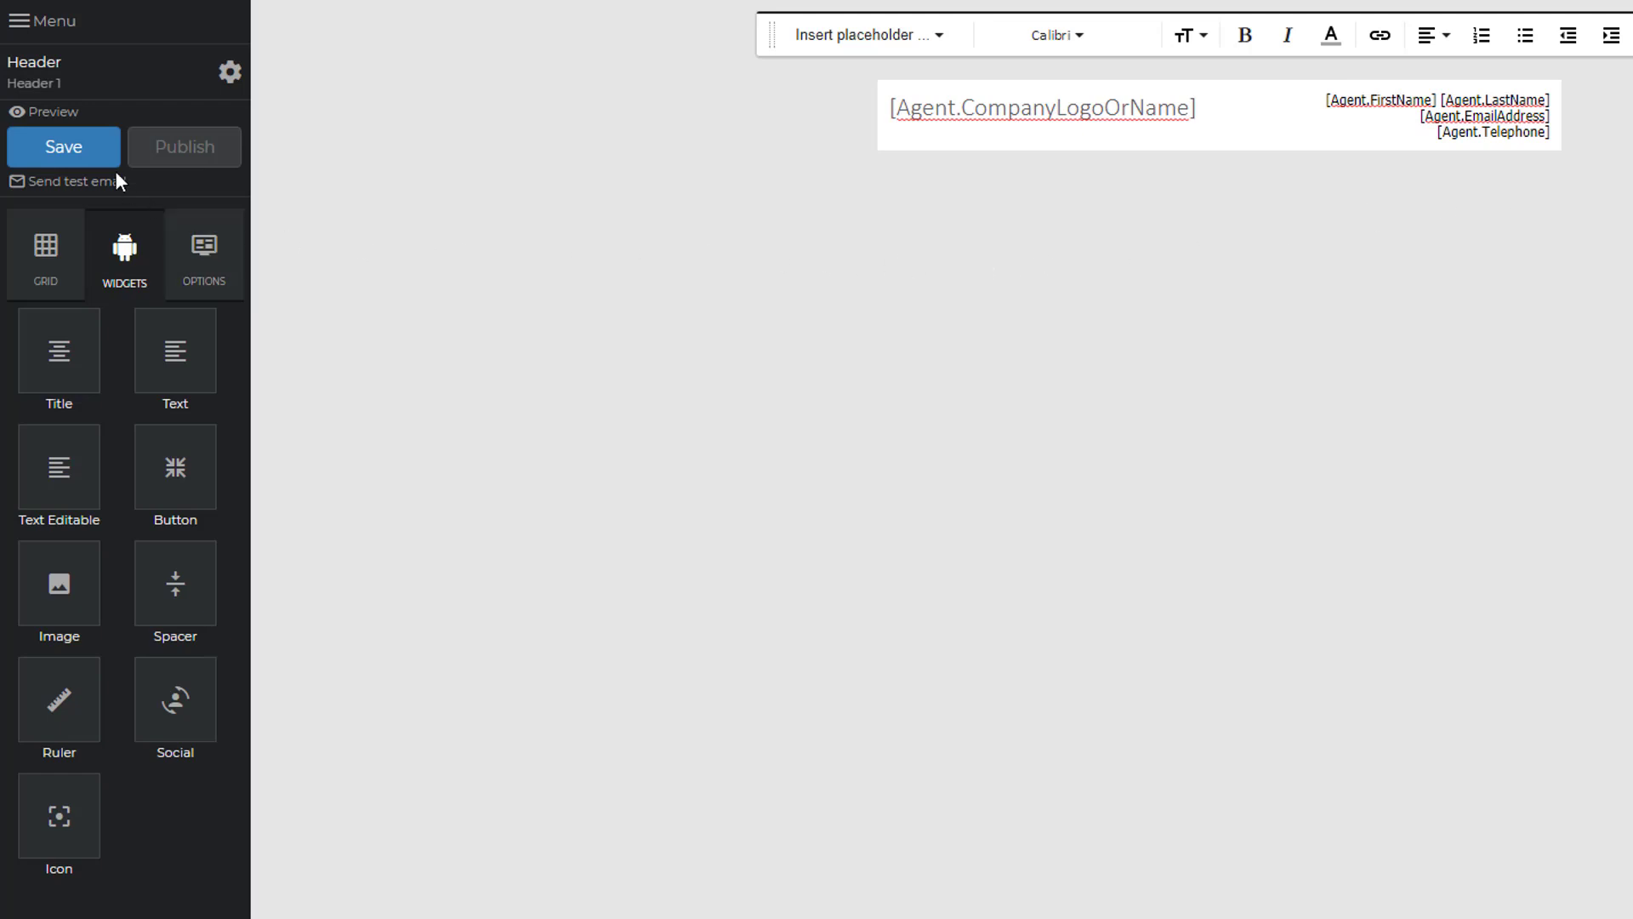
left_click(84, 162)
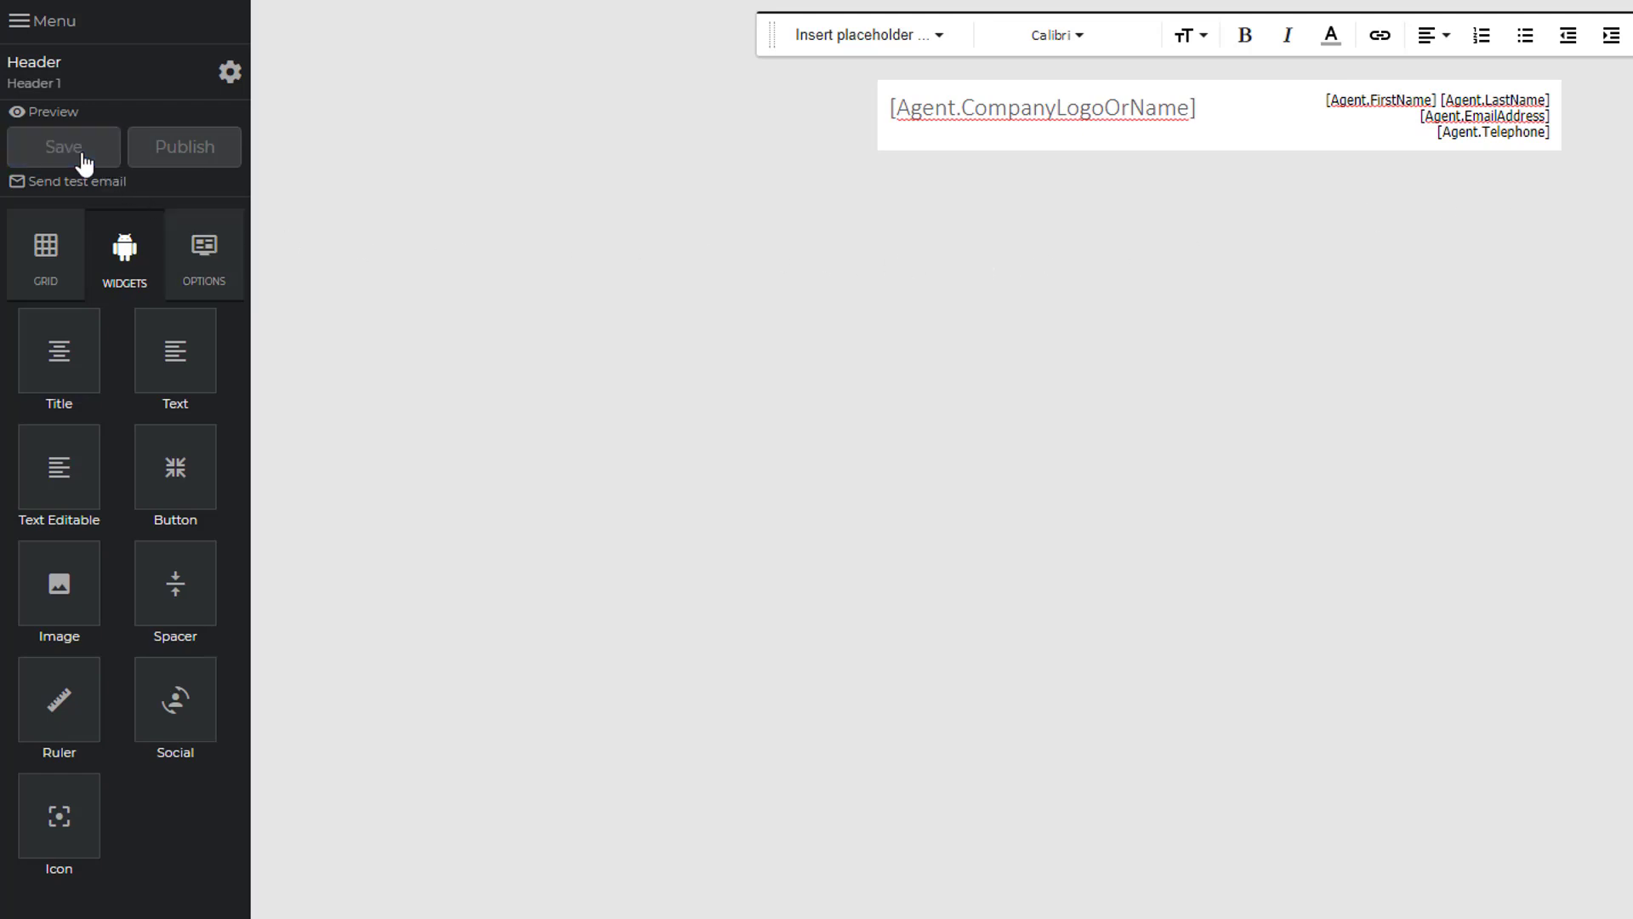
- Go to the email footers and add a new footer named "Footer 1" with the template status Active
left_click(19, 24)
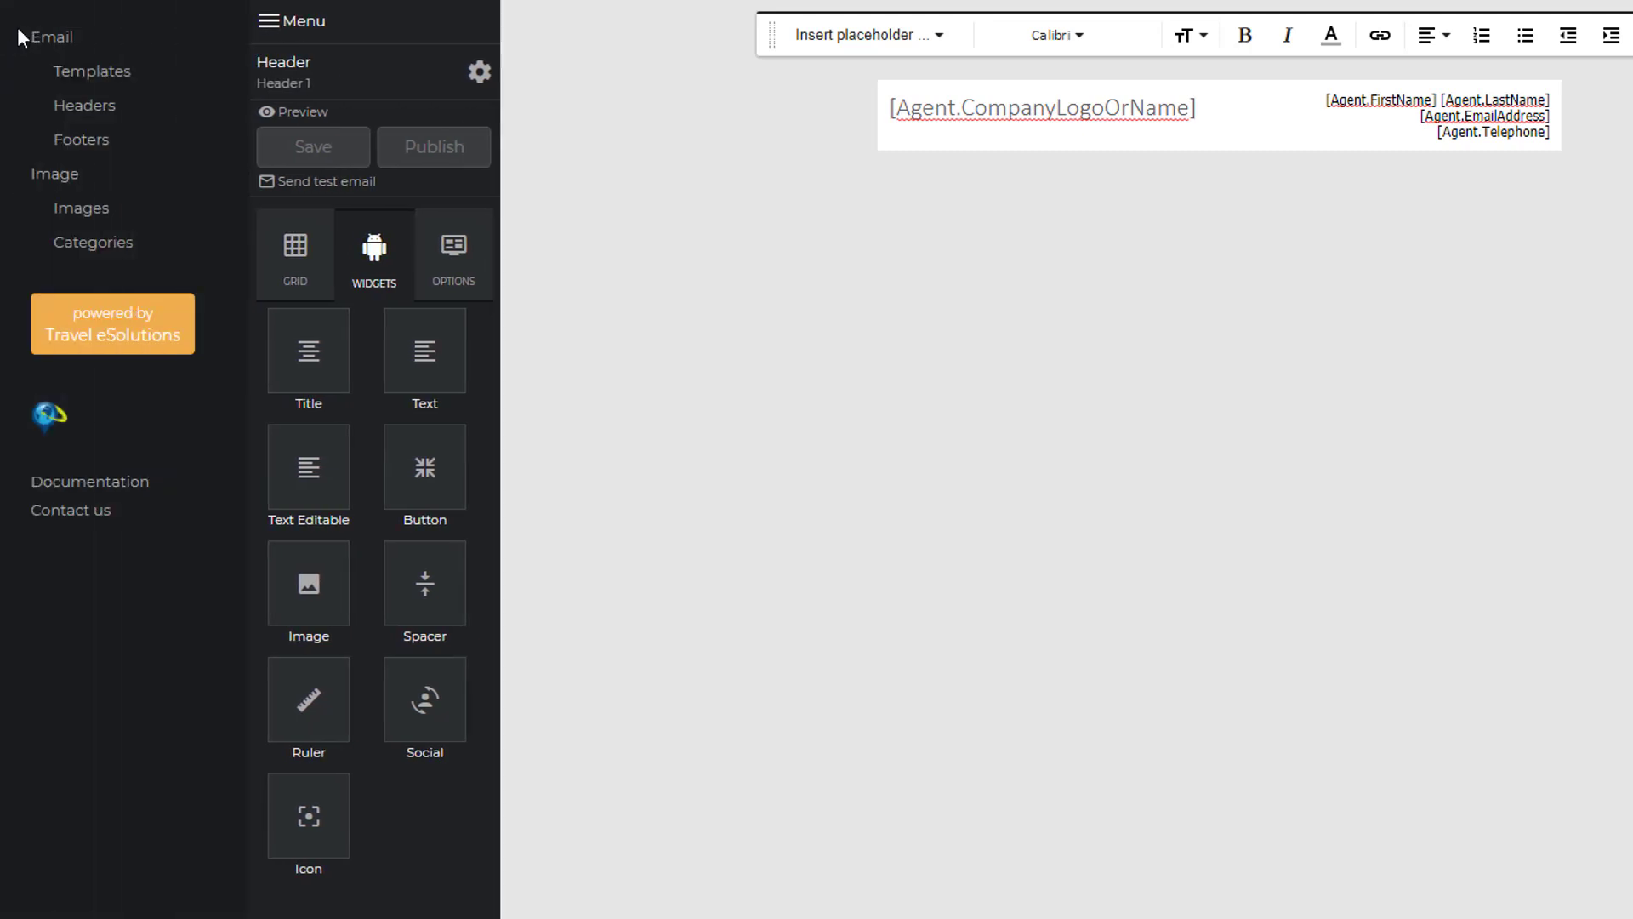
left_click(81, 139)
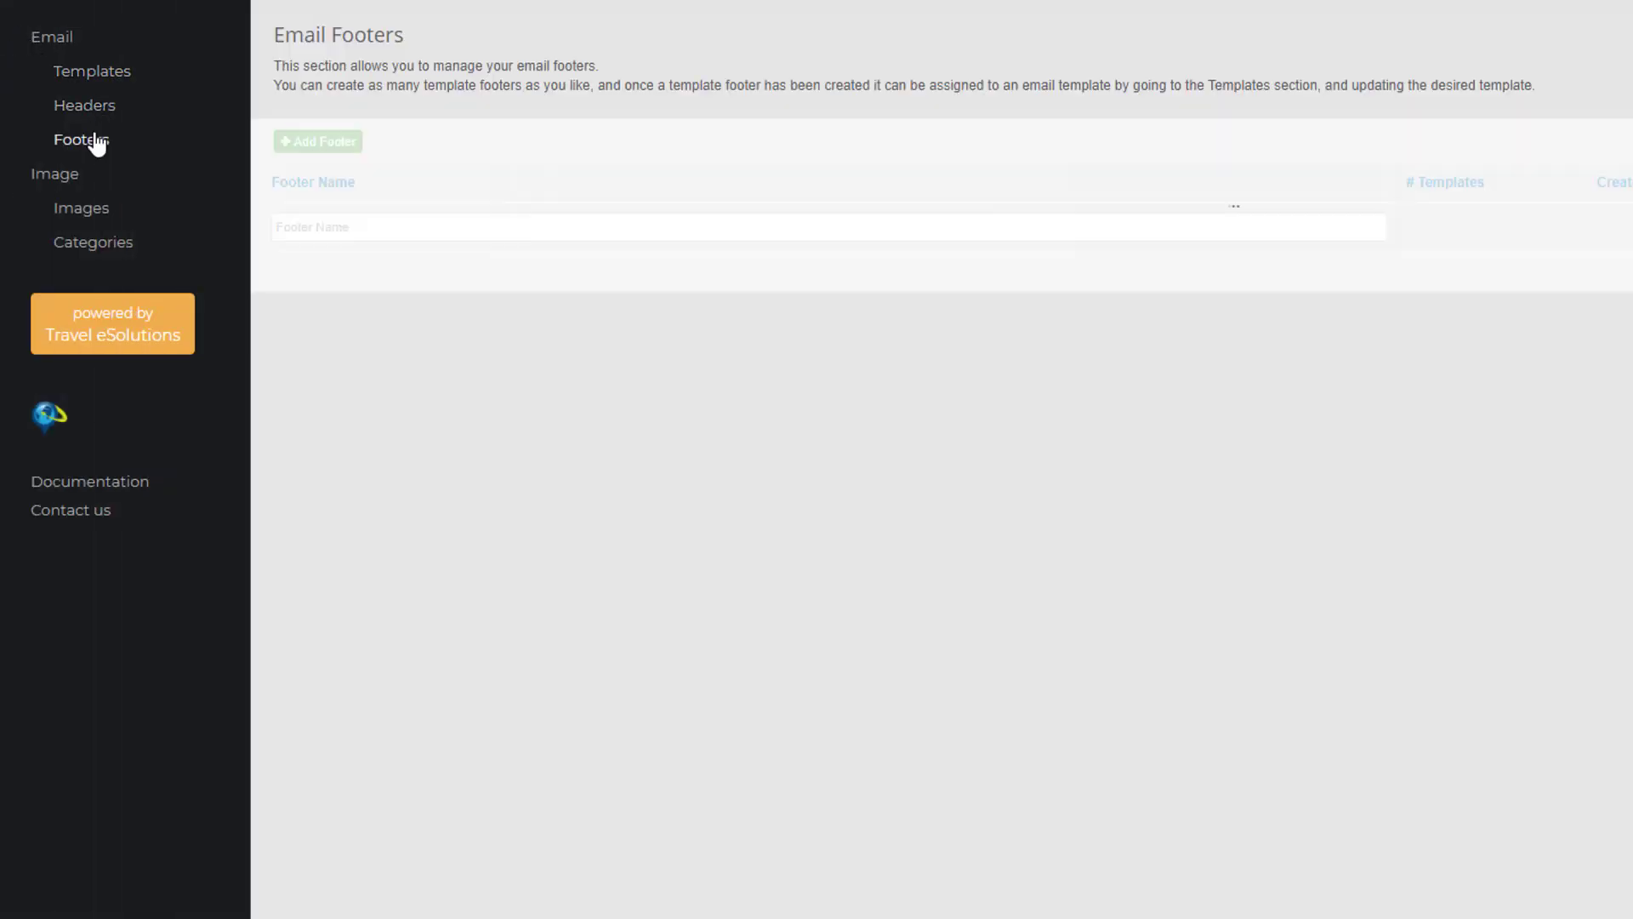
left_click(296, 142)
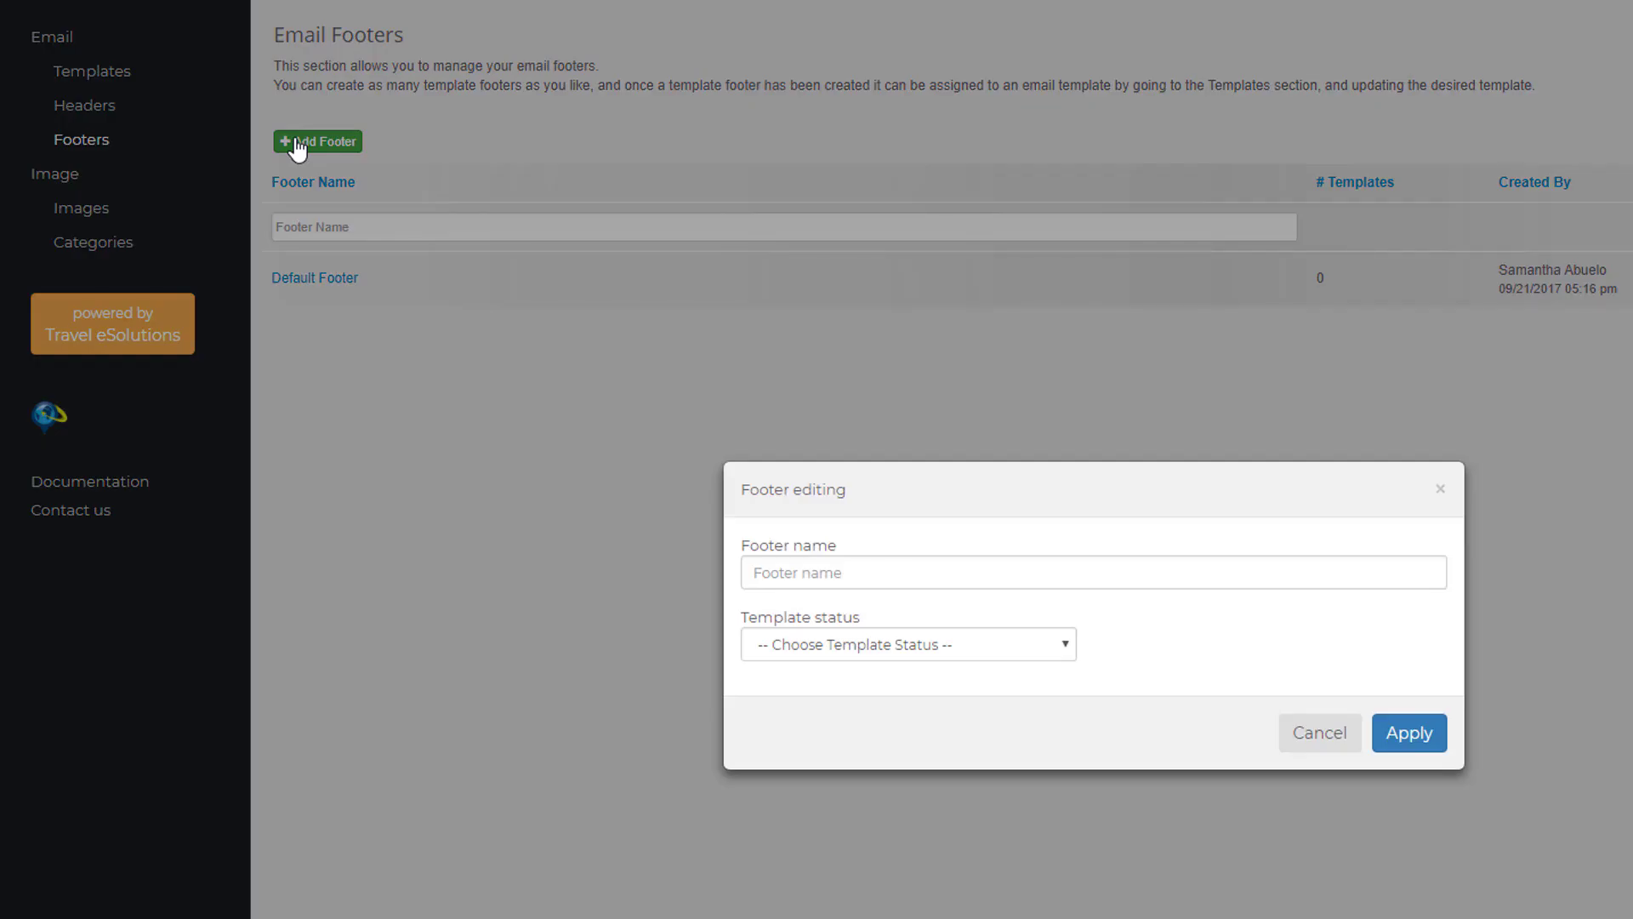
left_click(861, 578)
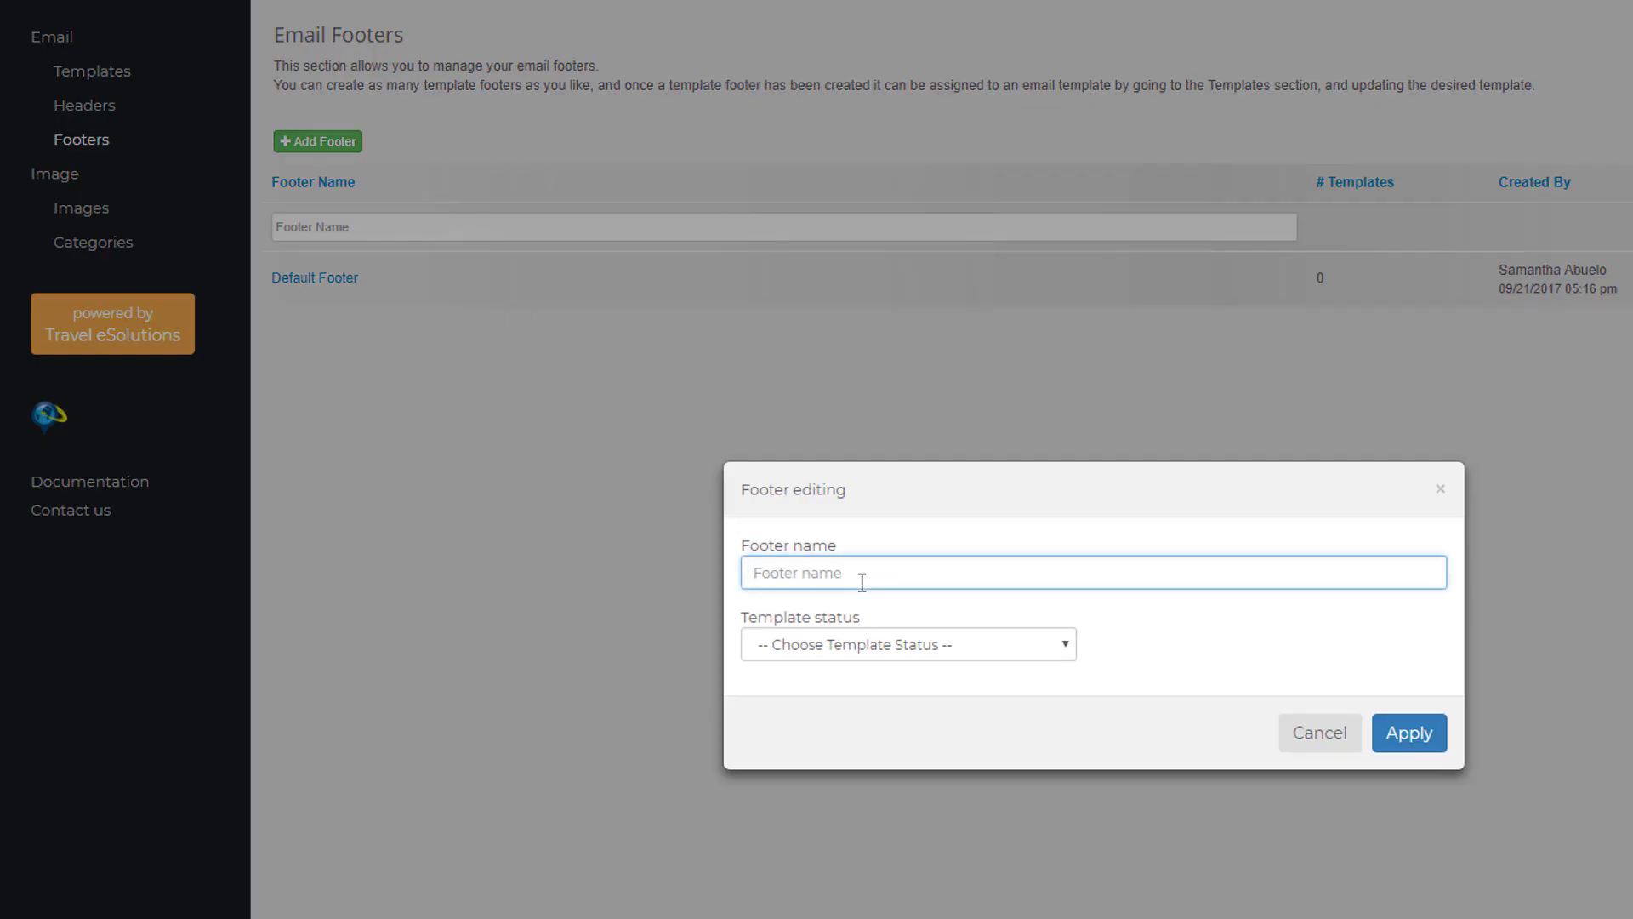
type("Footer 1")
left_click(896, 636)
left_click(901, 685)
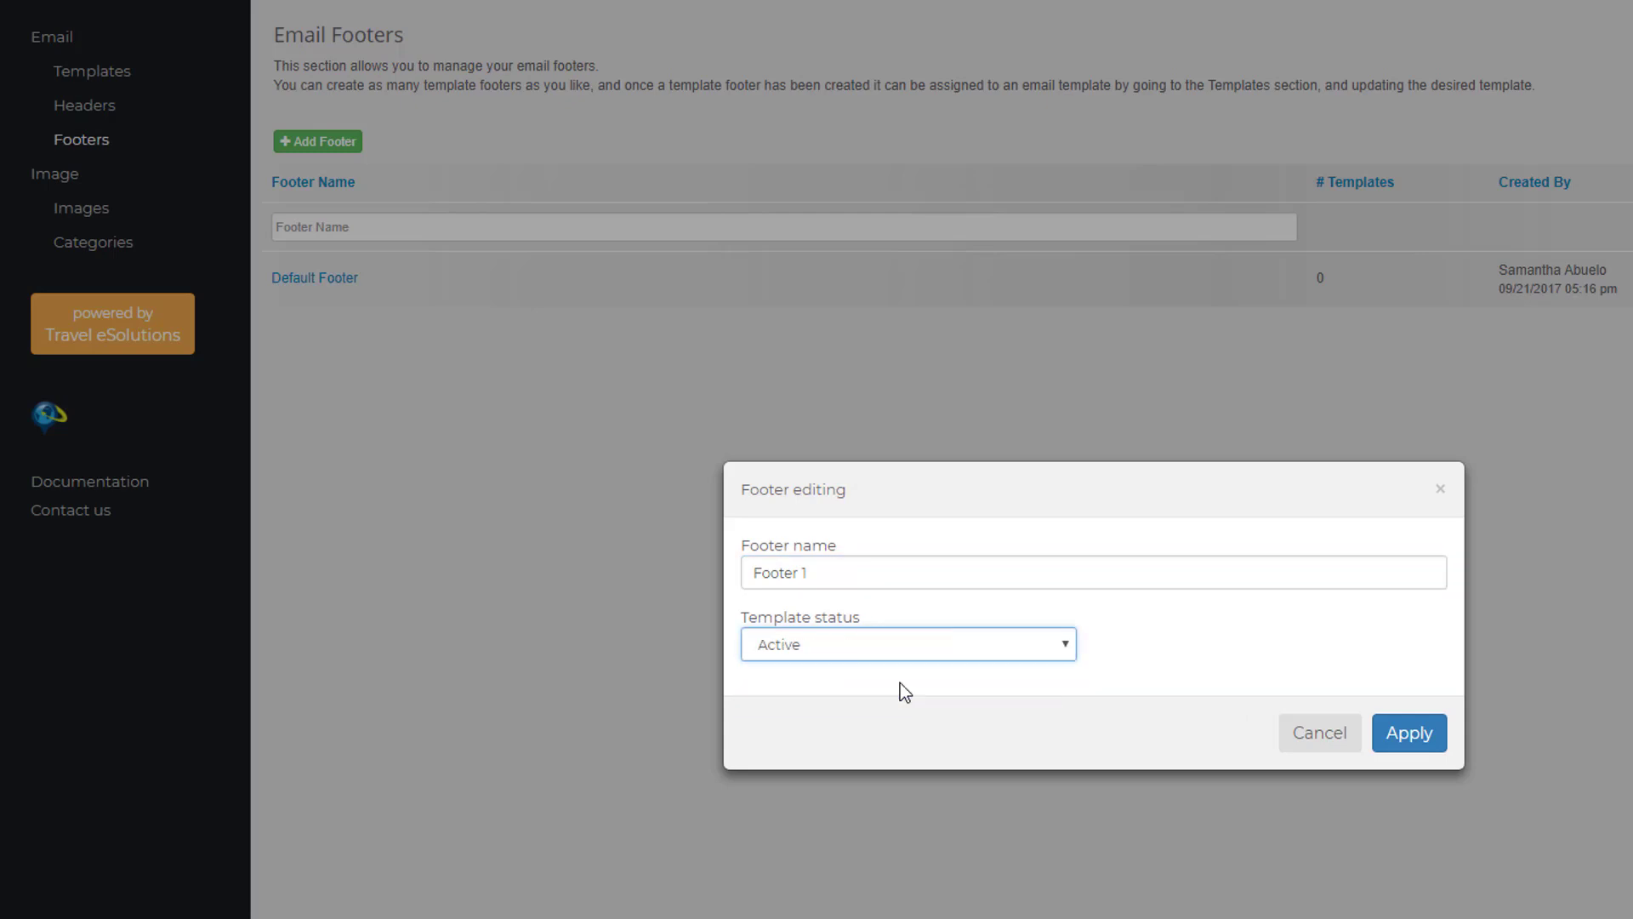
left_click(1415, 736)
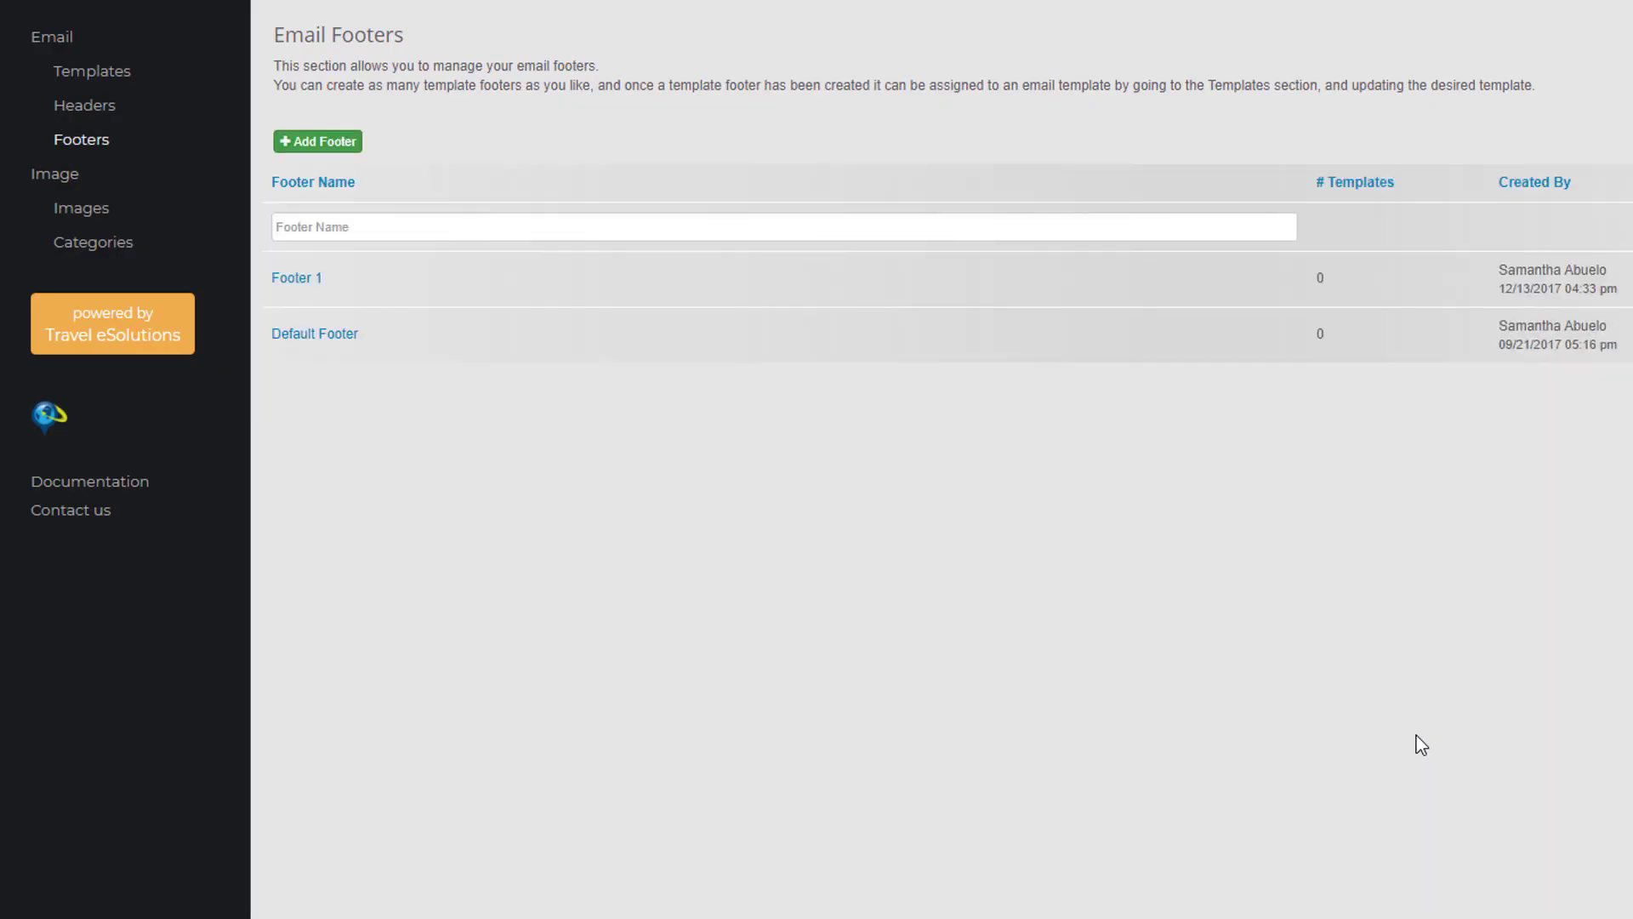
- Open Footer 1 for editing and add a full-width grid container holding a Ruler widget
left_click(306, 280)
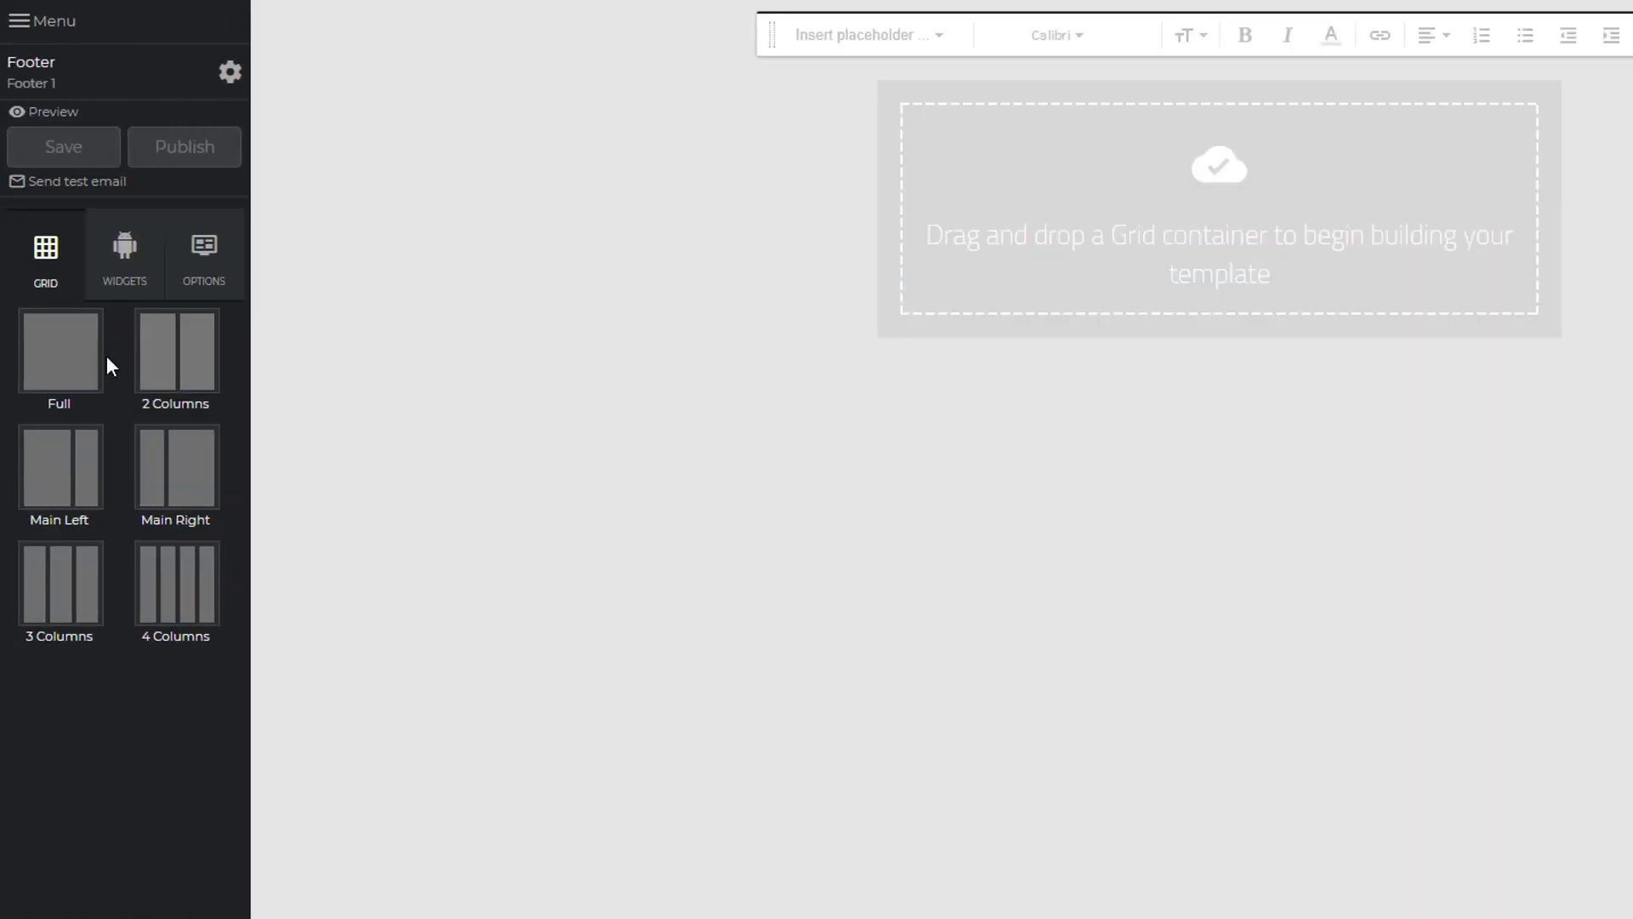
left_click_drag(40, 340, 1110, 174)
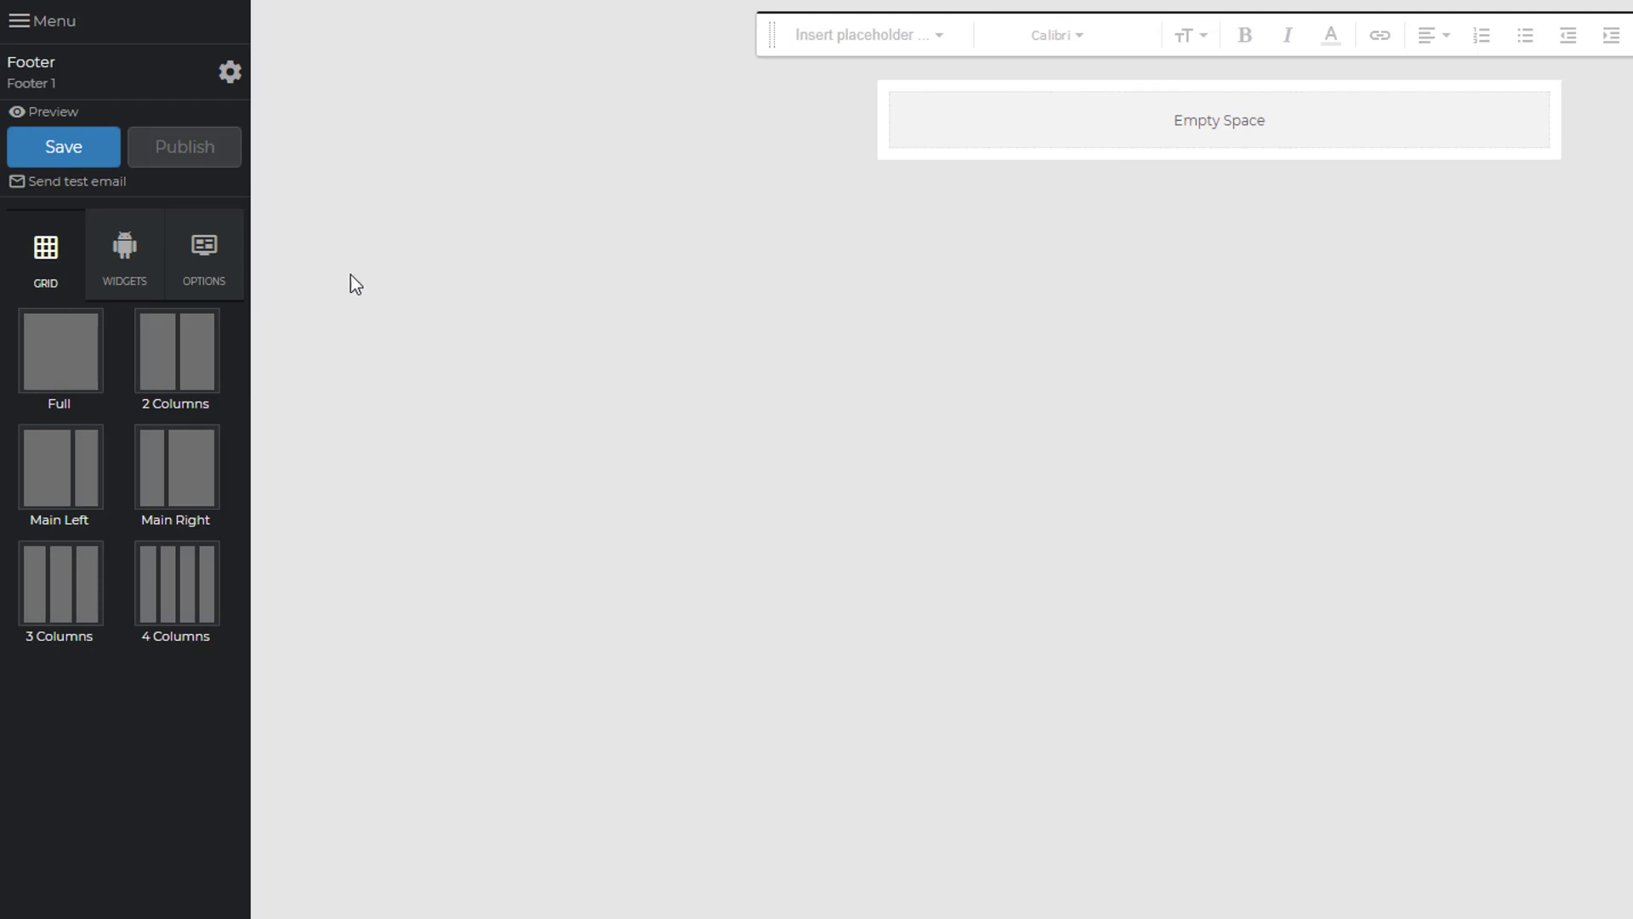
left_click(154, 267)
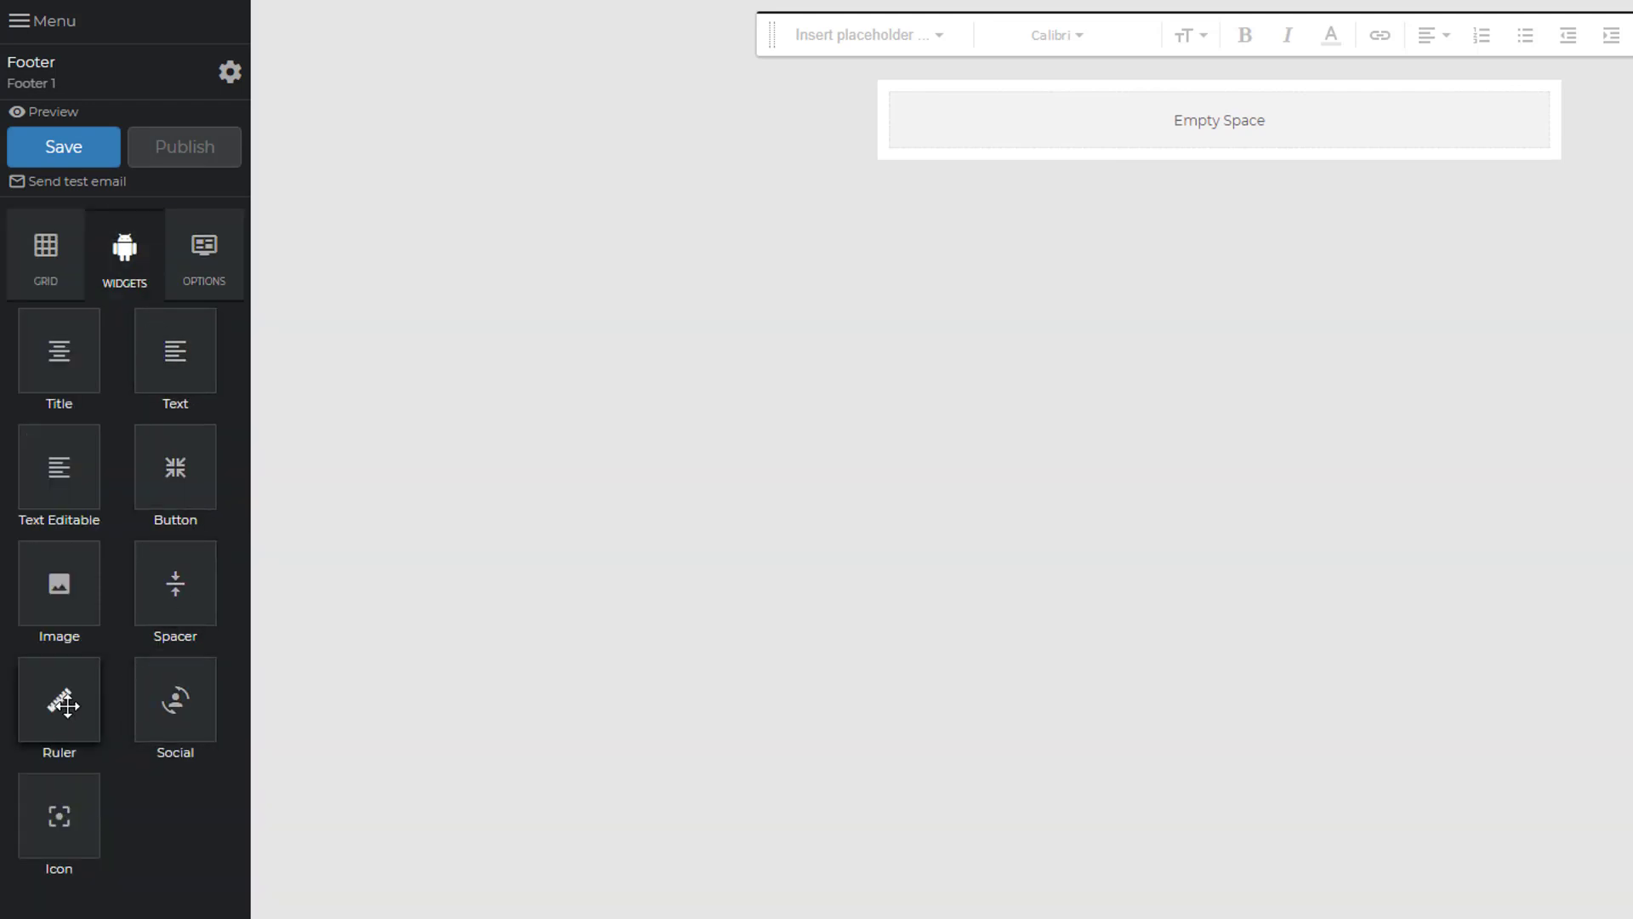
left_click_drag(67, 704, 1181, 96)
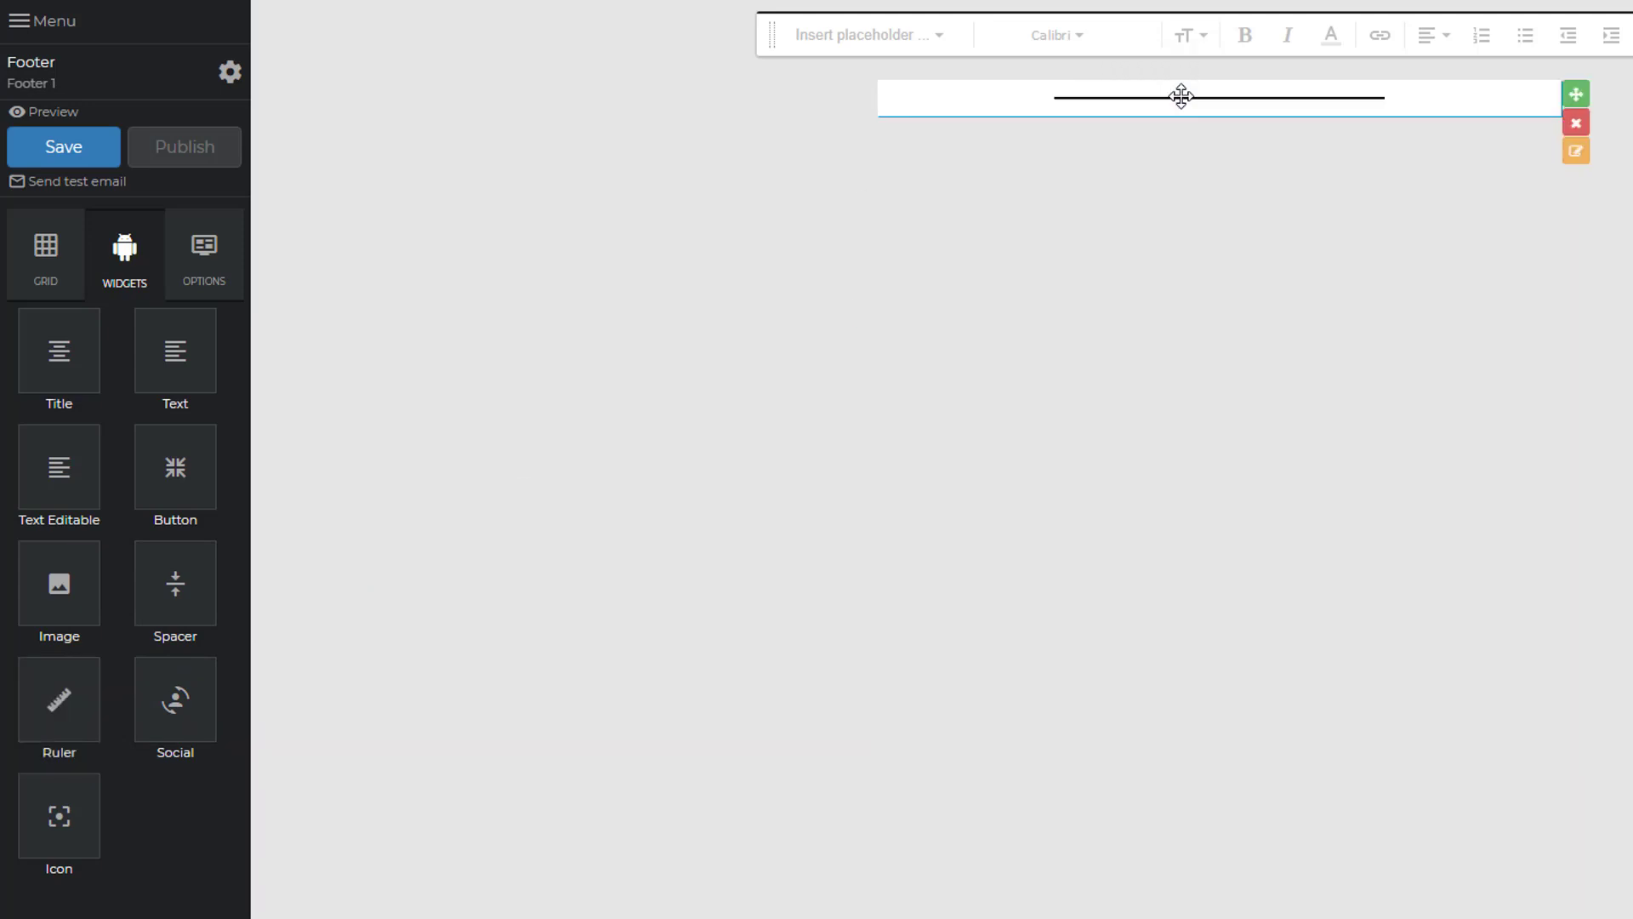
- Add a 2 Columns grid container below the ruler and place a Social widget in its right column
left_click(45, 255)
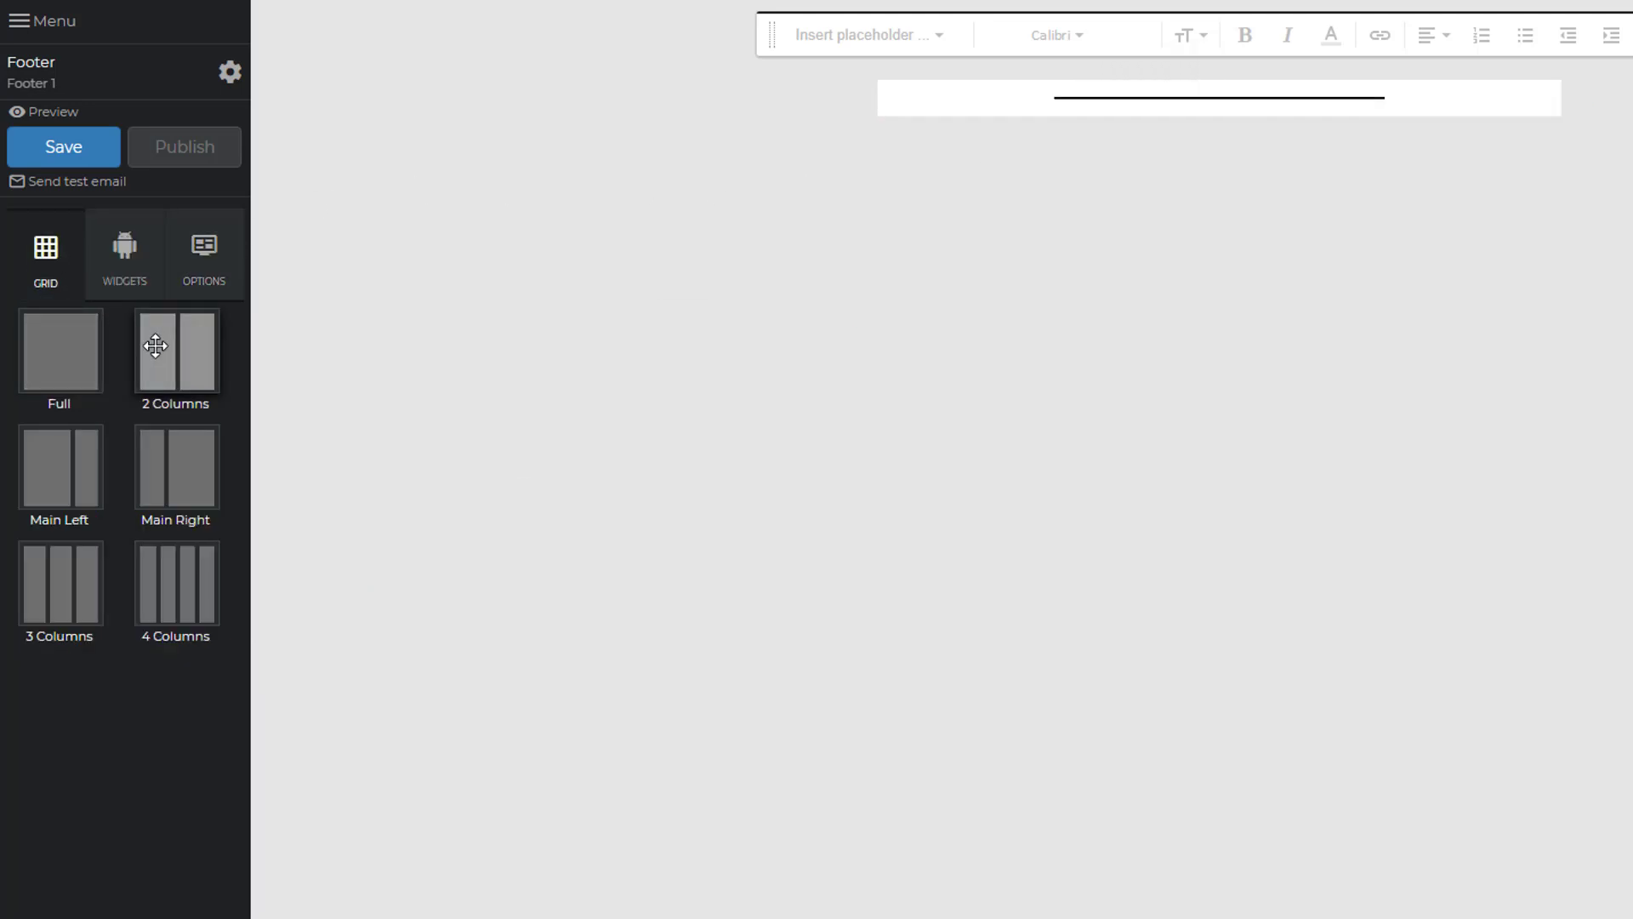
left_click_drag(156, 343, 1124, 114)
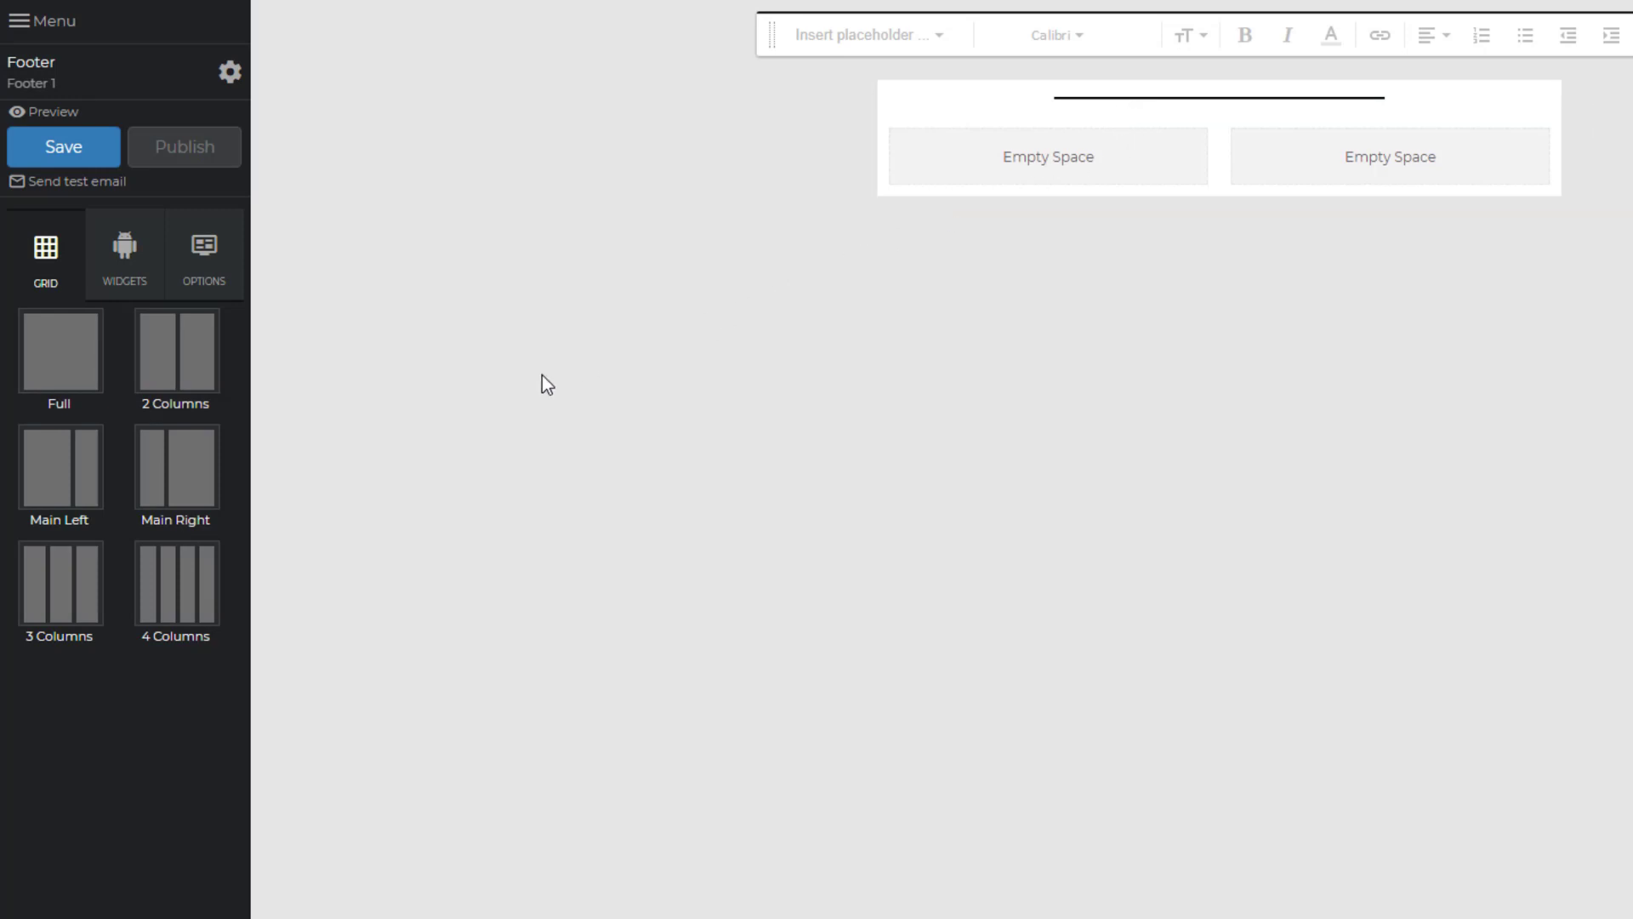
left_click(132, 268)
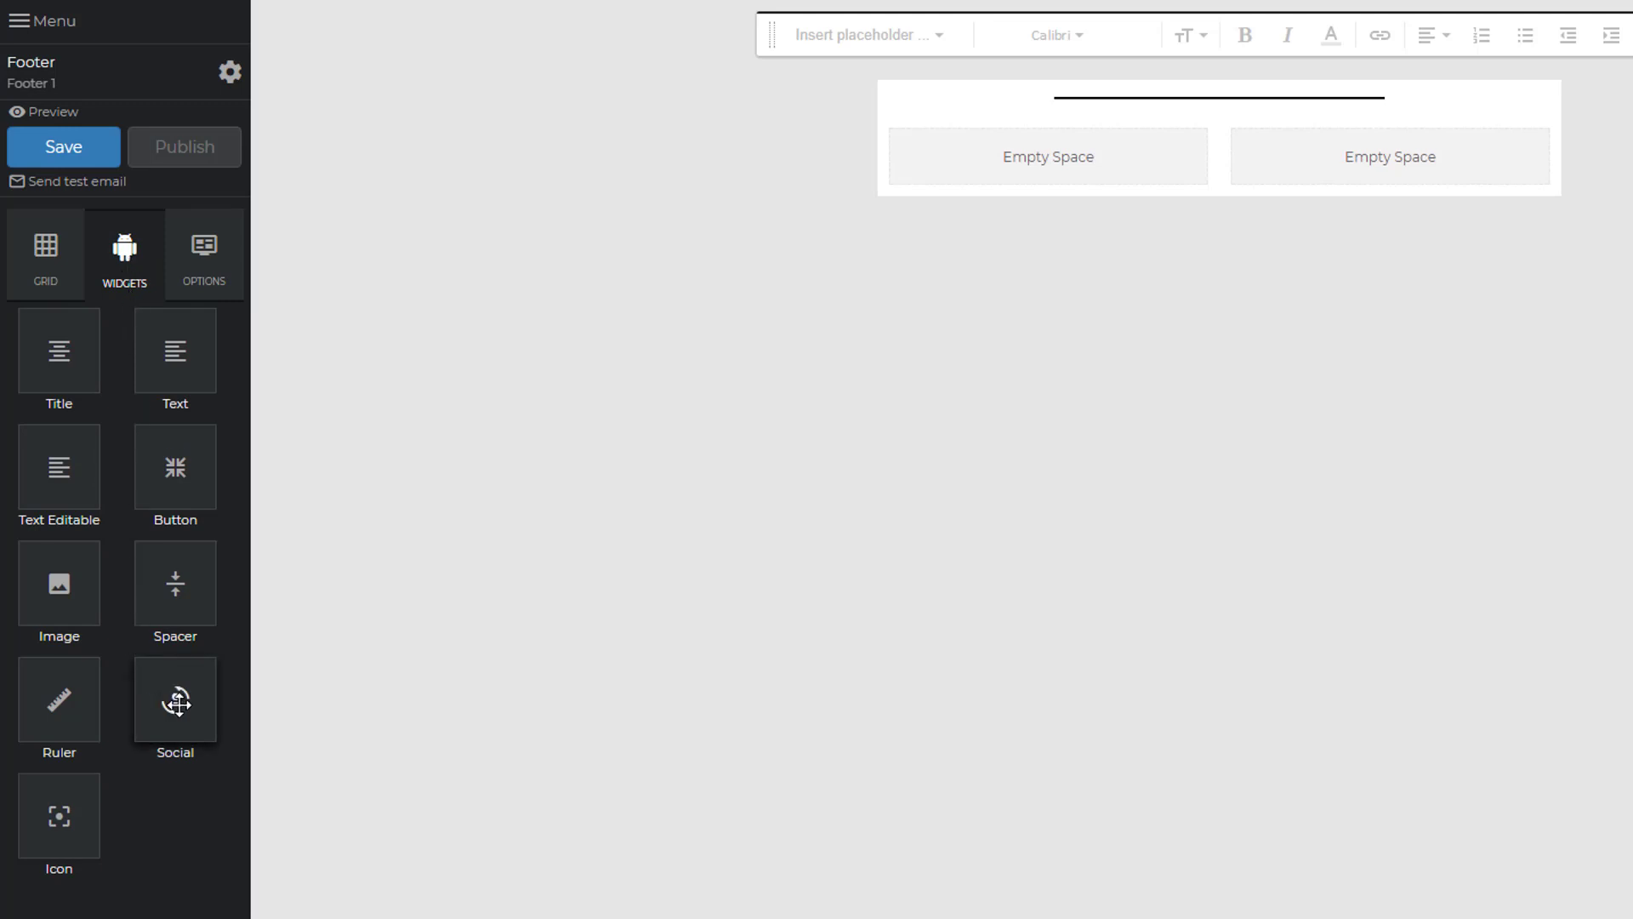
left_click_drag(175, 699, 1356, 168)
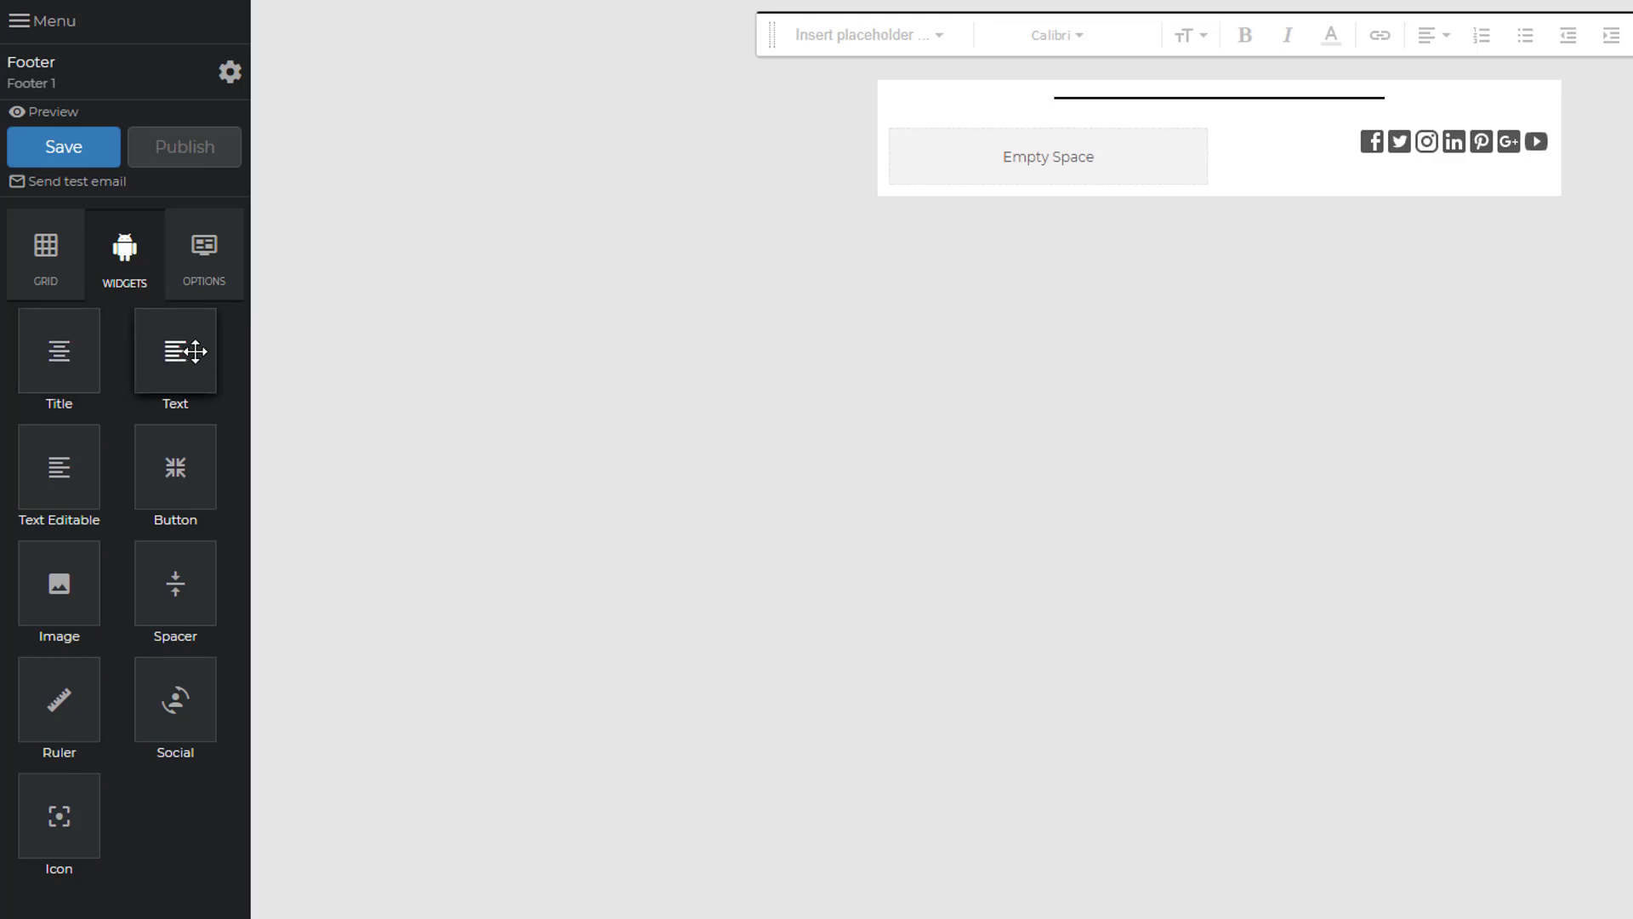
- Add a Text widget to the left column and replace its sample text with the company website URL placeholder
left_click_drag(180, 348, 977, 146)
left_click_drag(1024, 230, 874, 131)
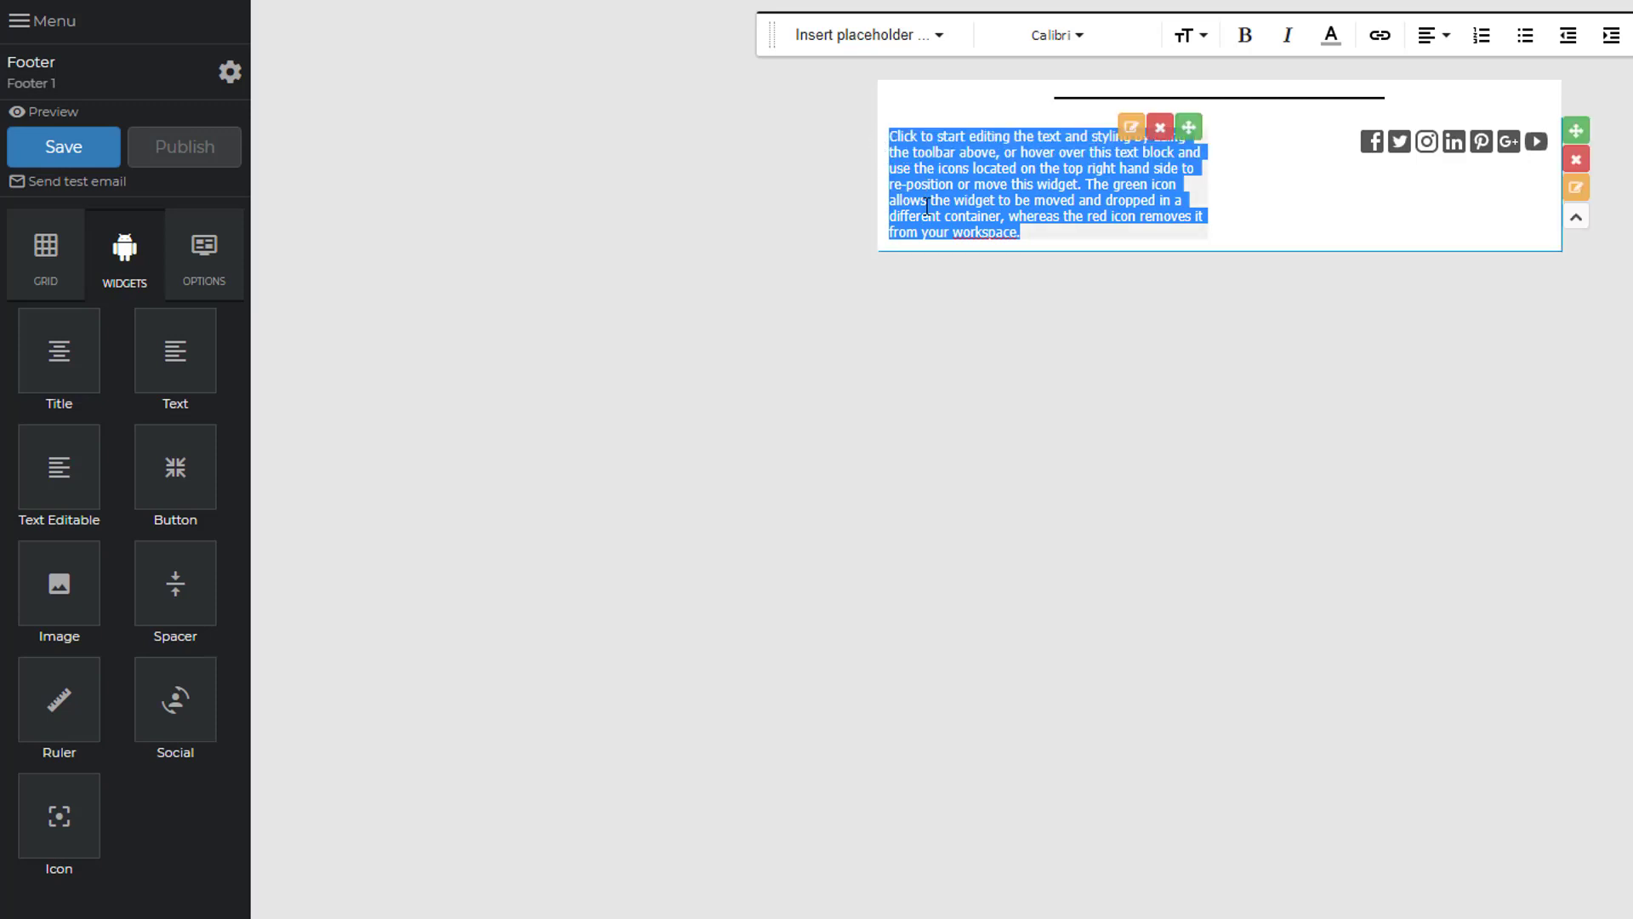
key("BackSpace")
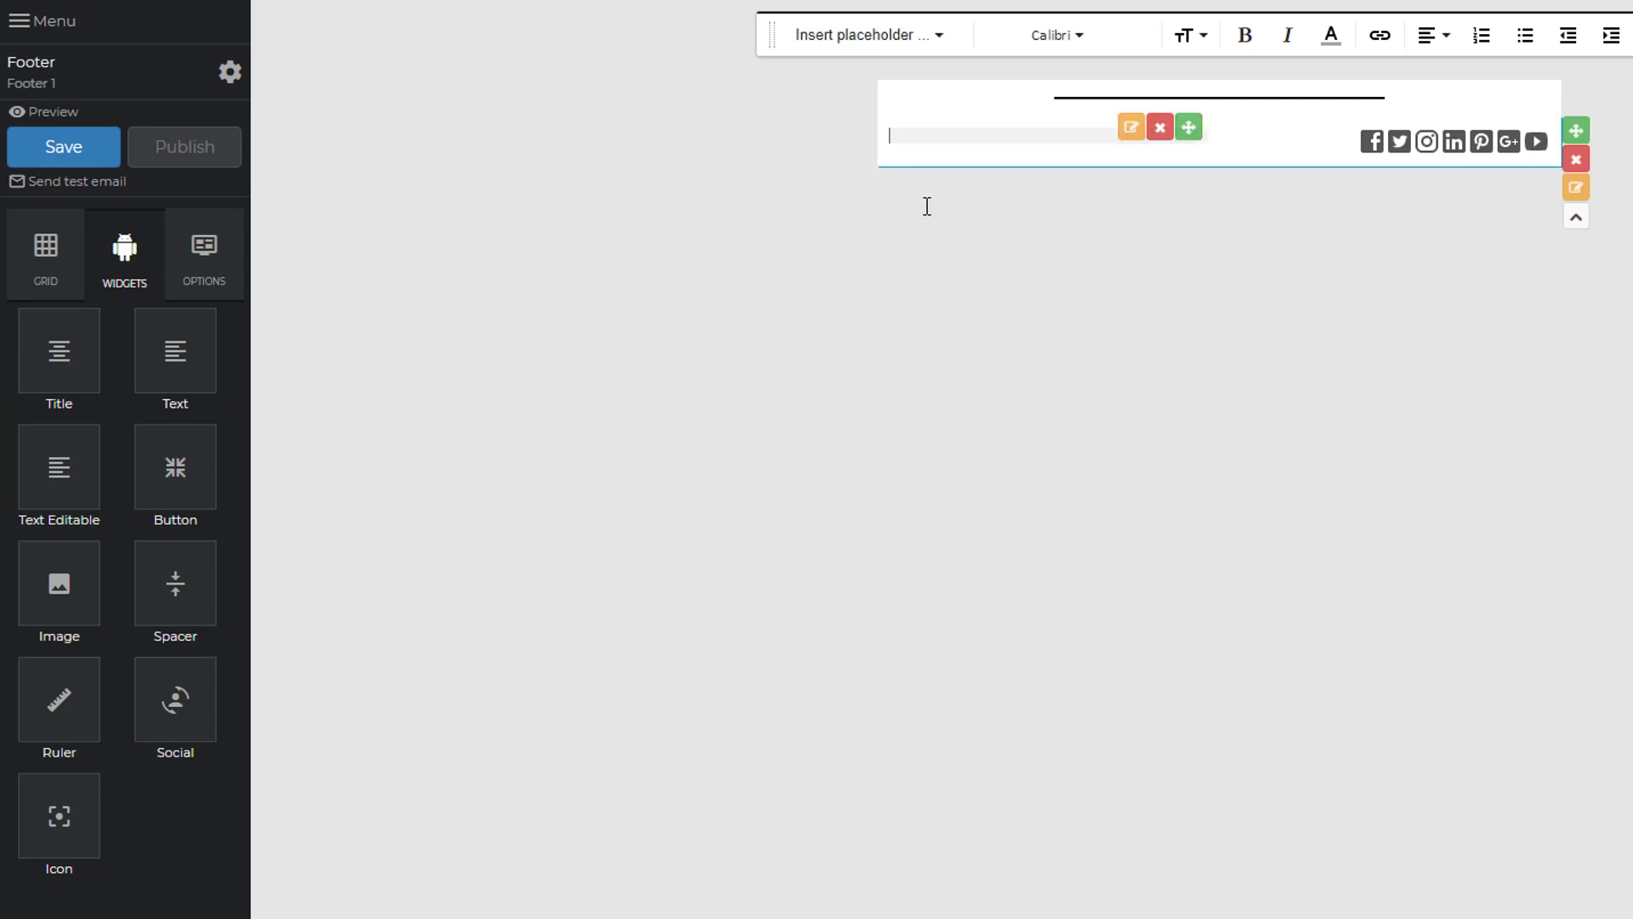
left_click(868, 38)
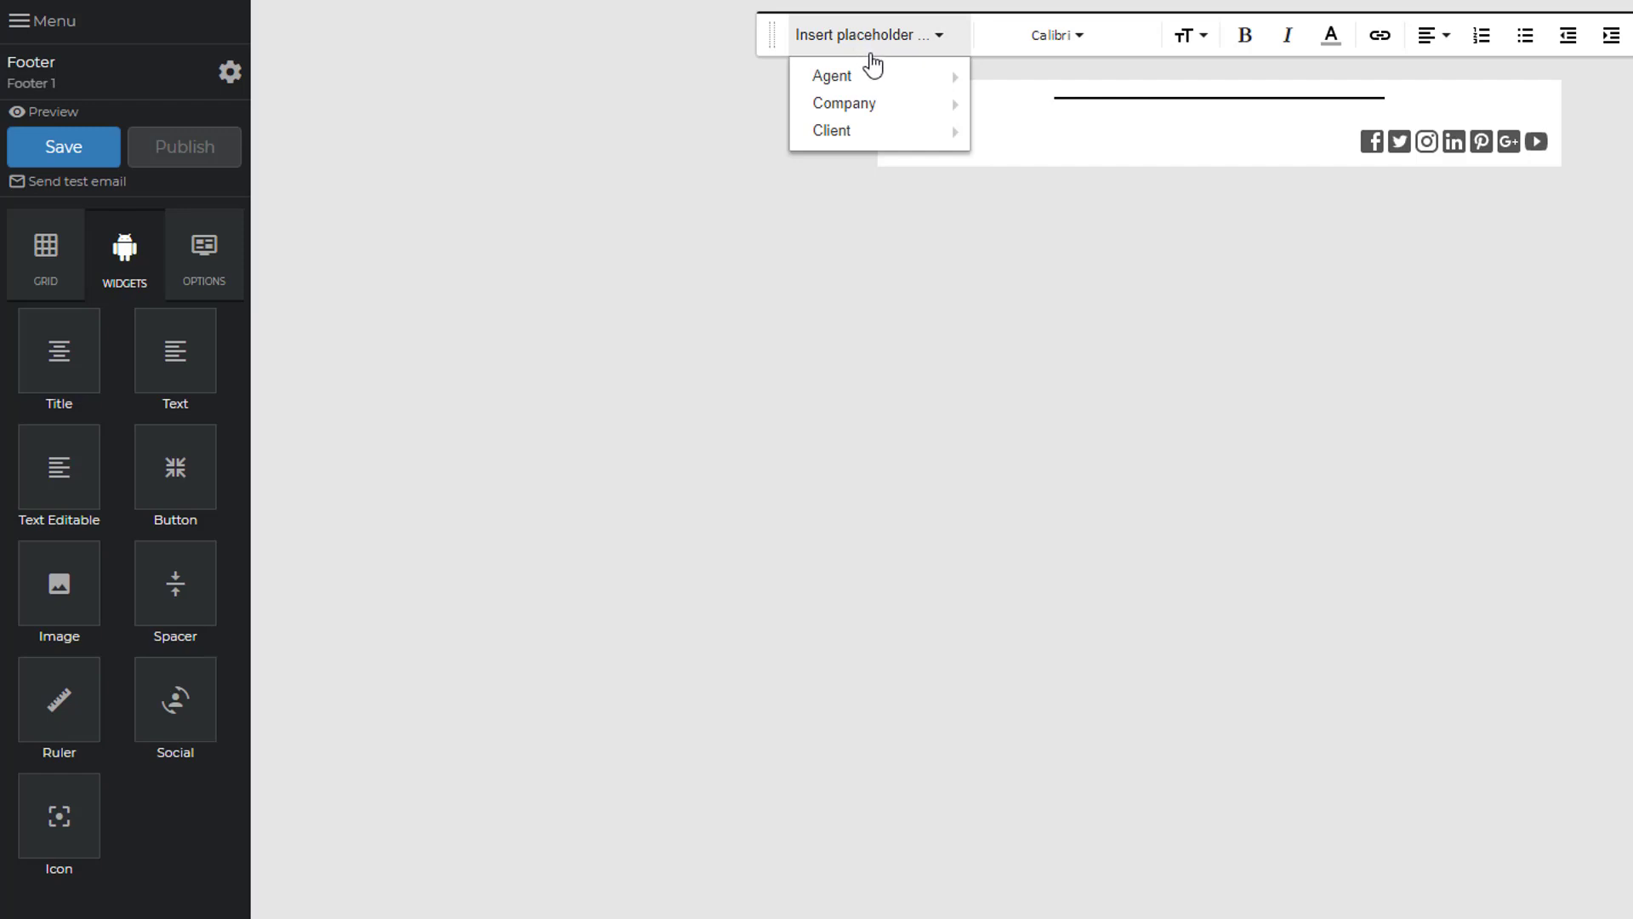
mouse_move(936, 130)
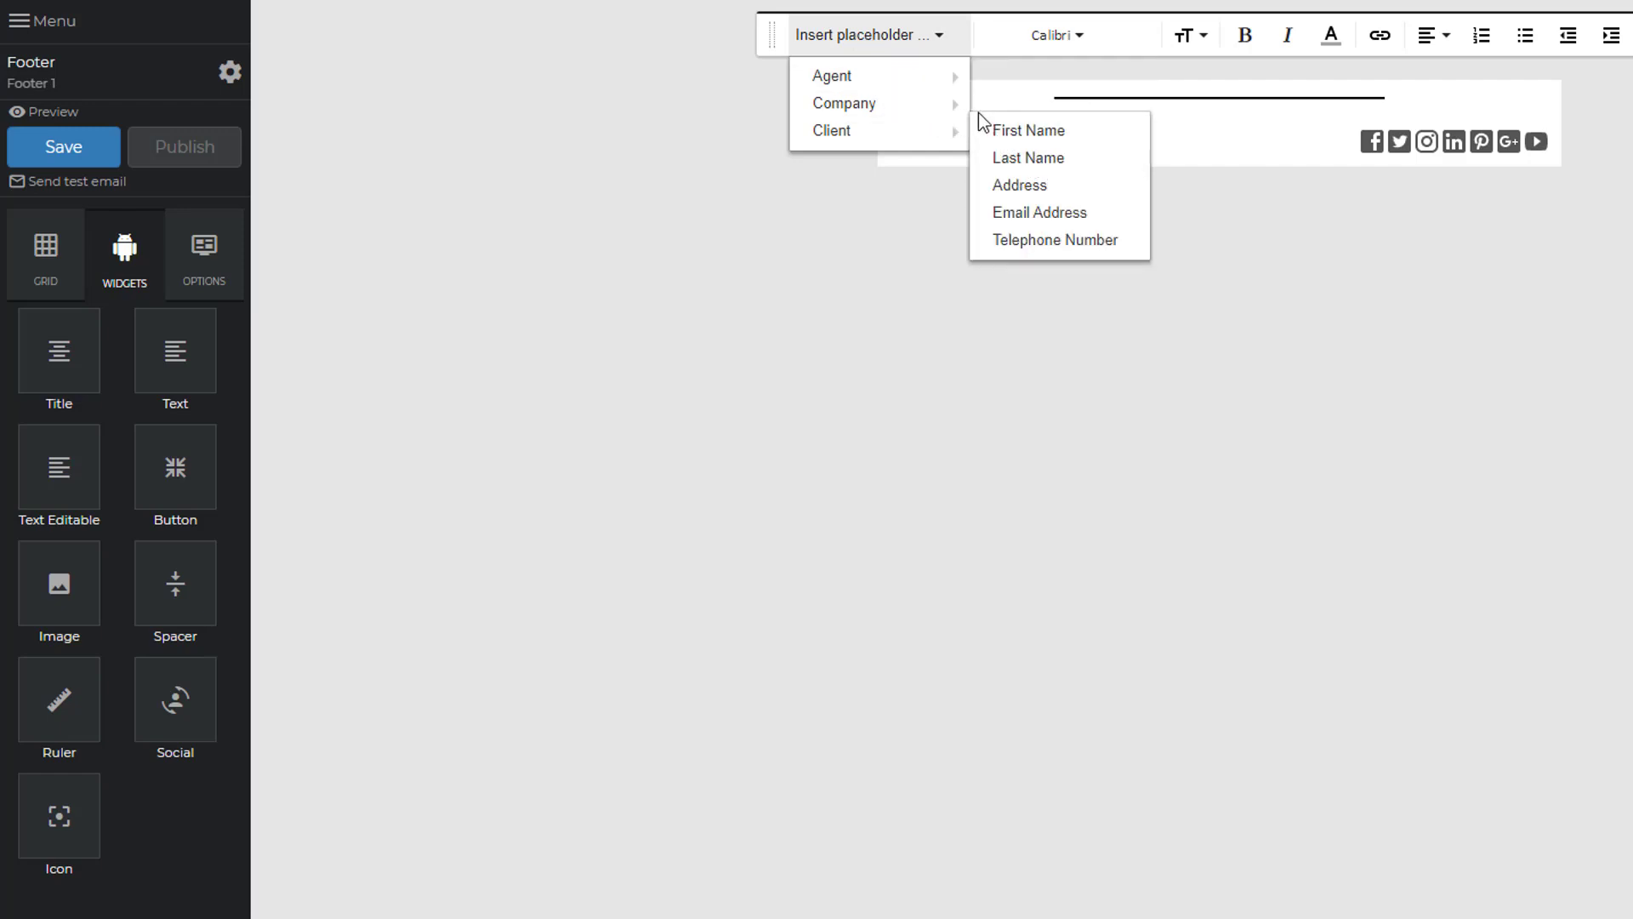
mouse_move(953, 103)
left_click(1025, 156)
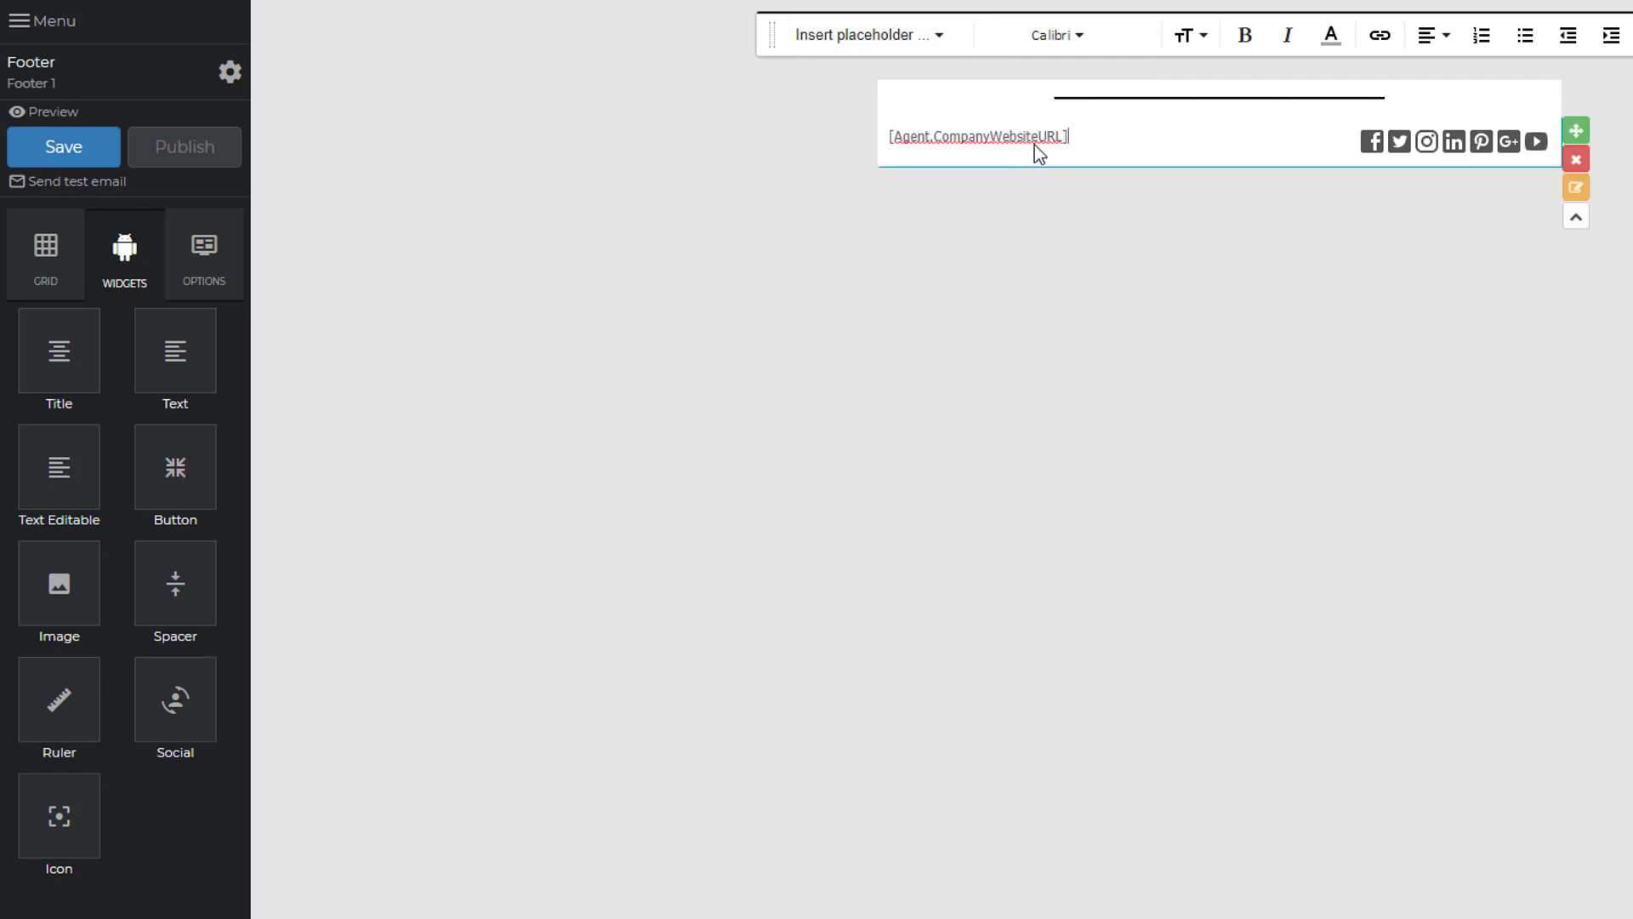
left_click_drag(1076, 135, 893, 129)
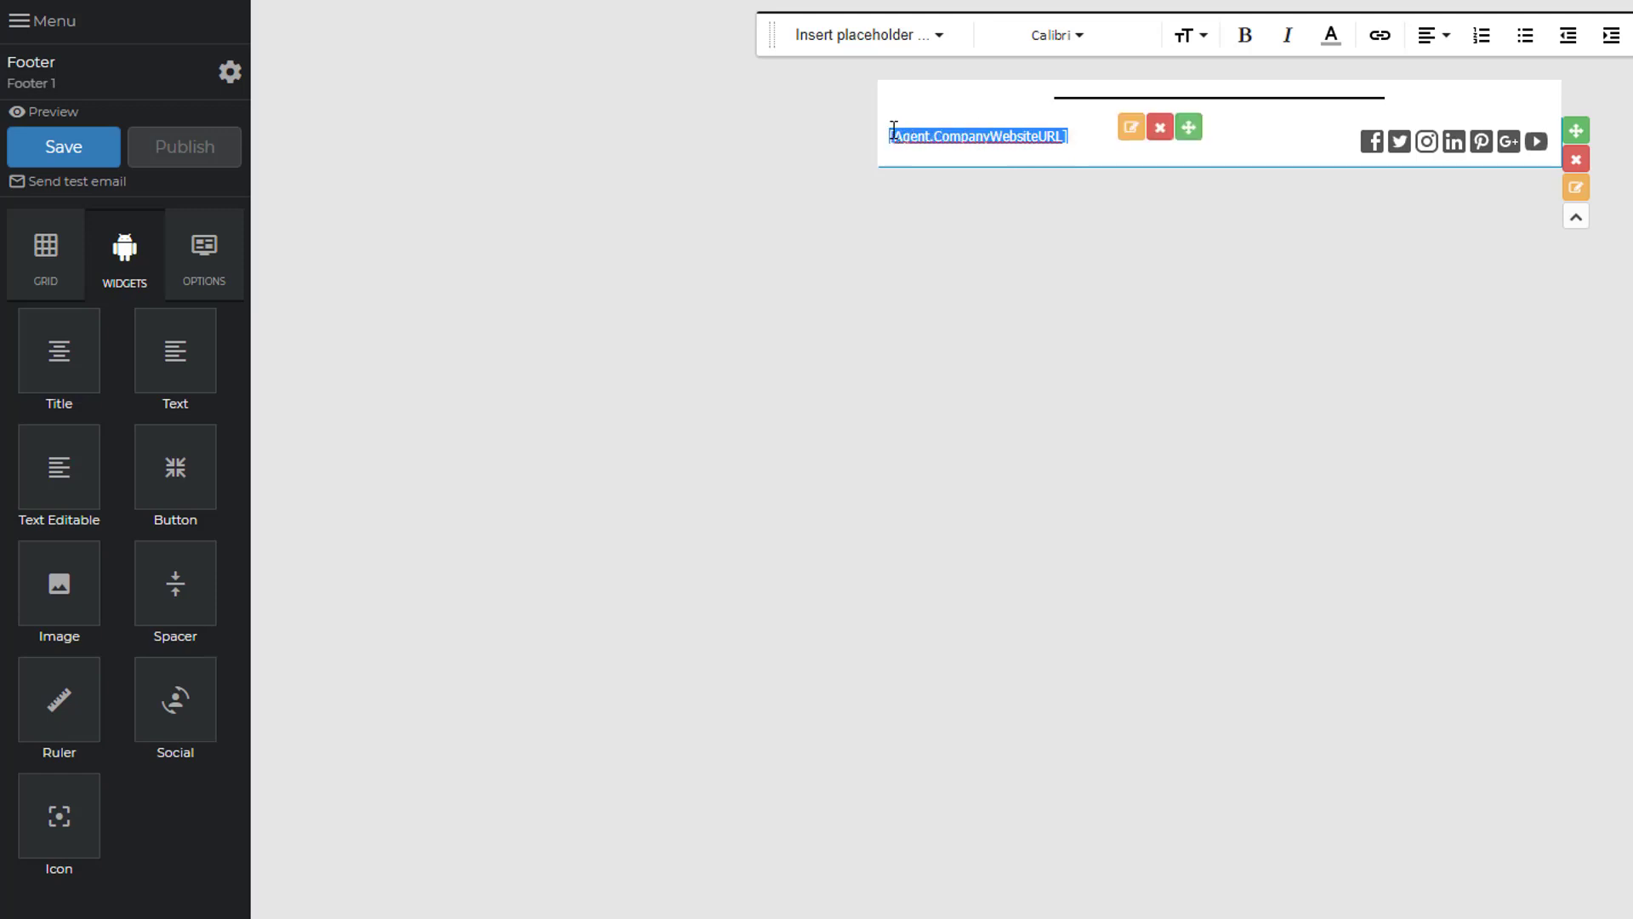
left_click(1379, 35)
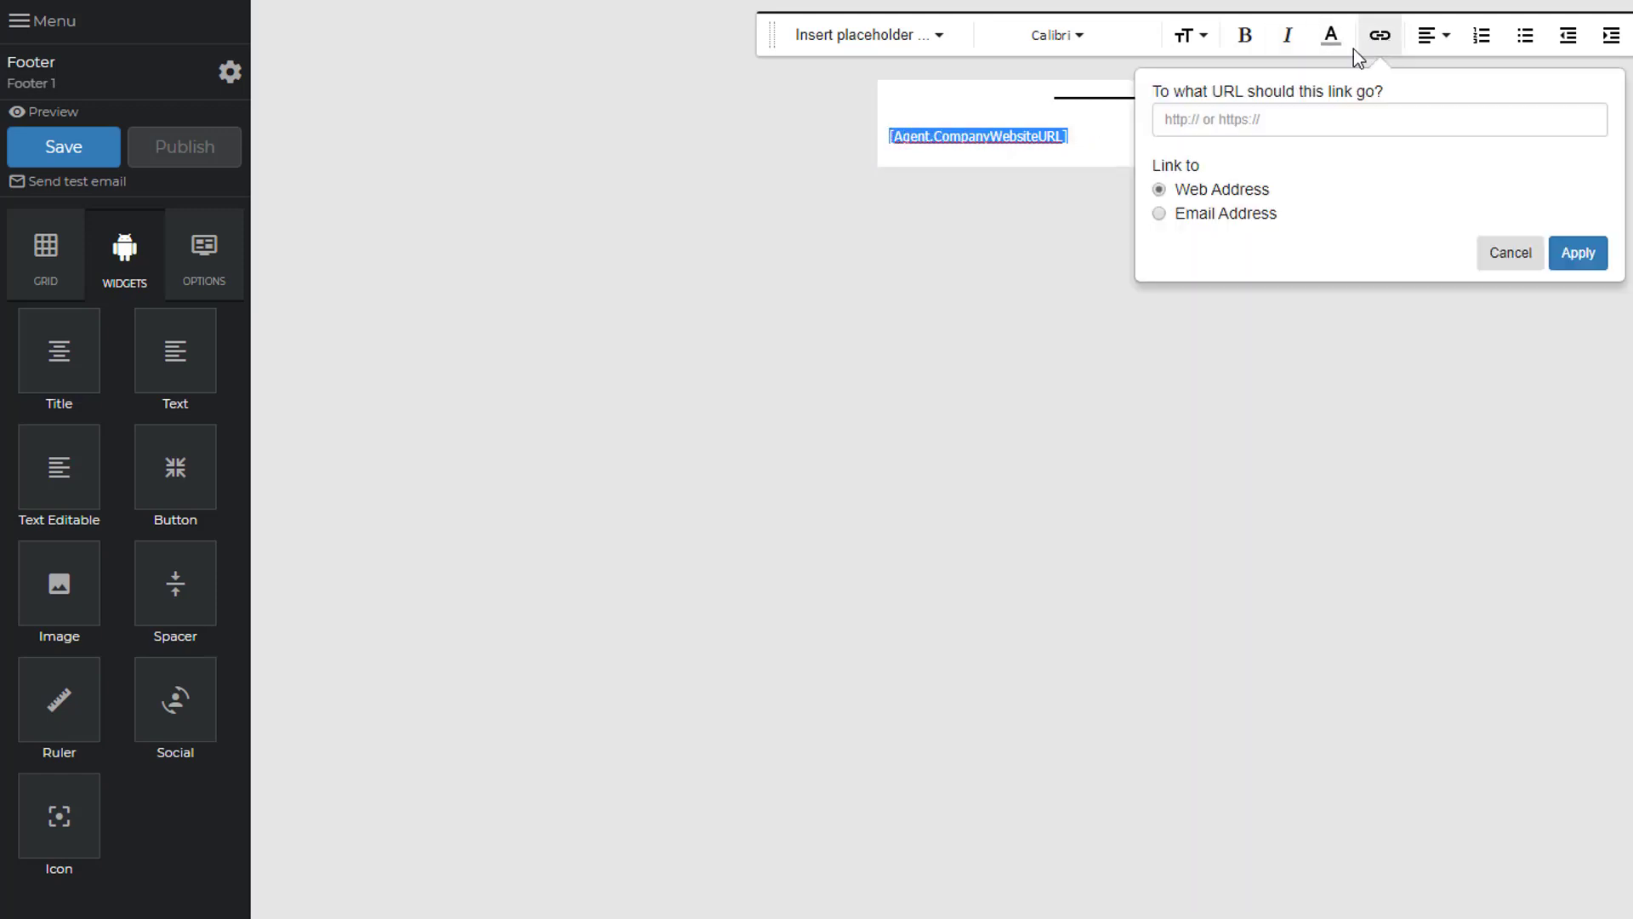
left_click(1320, 119)
type("htt")
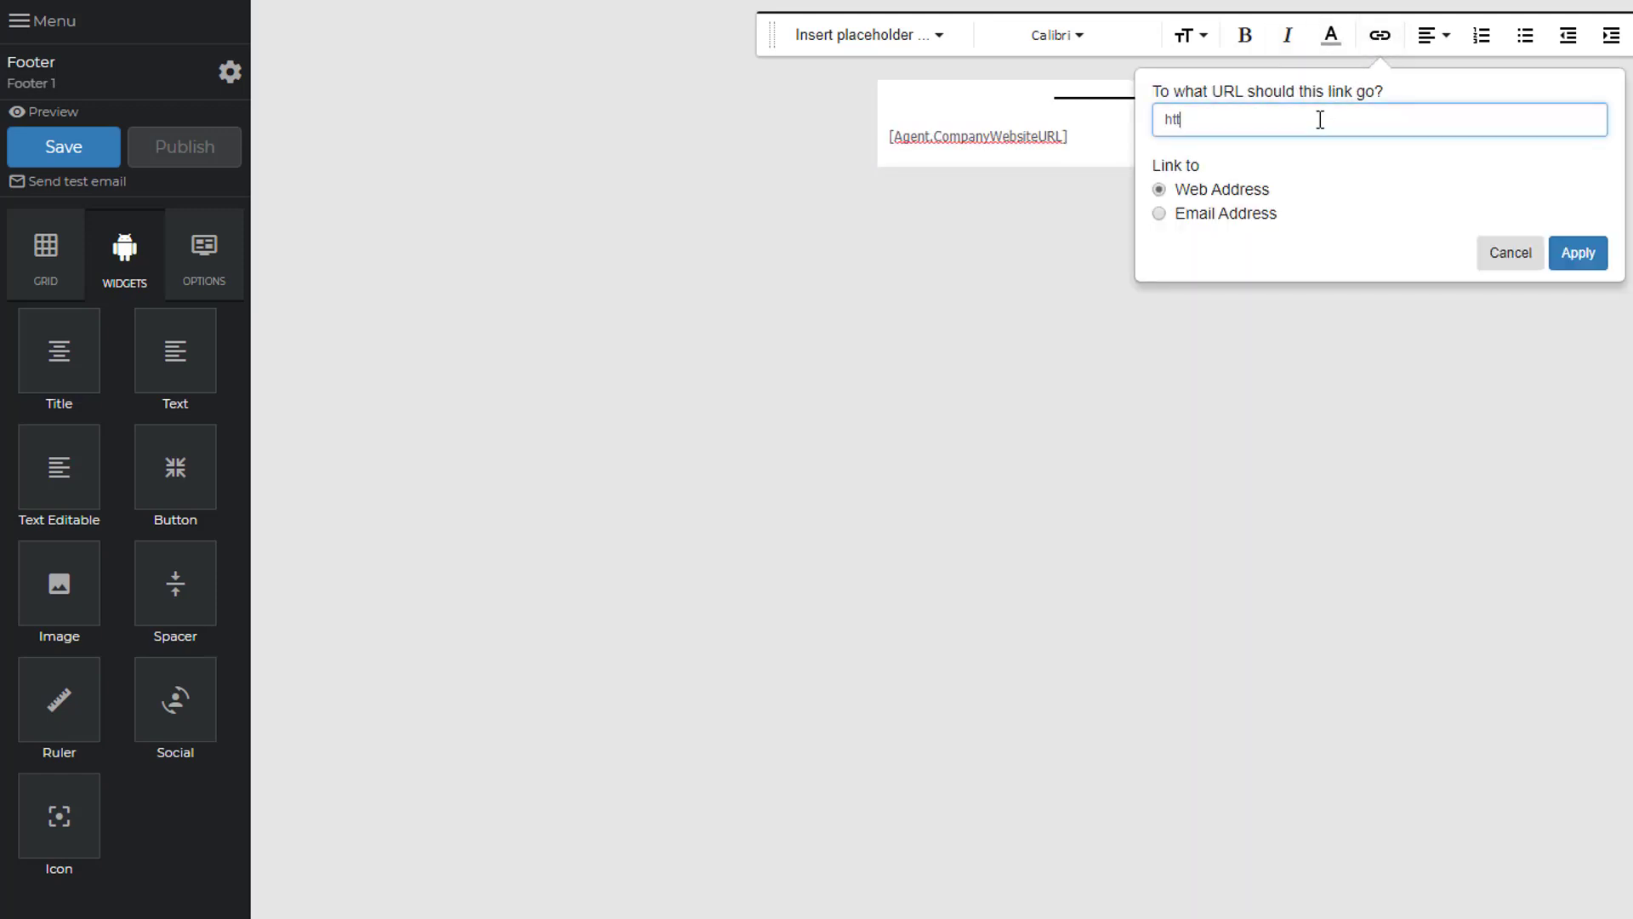
type("p://mywebsite.com")
left_click(1585, 257)
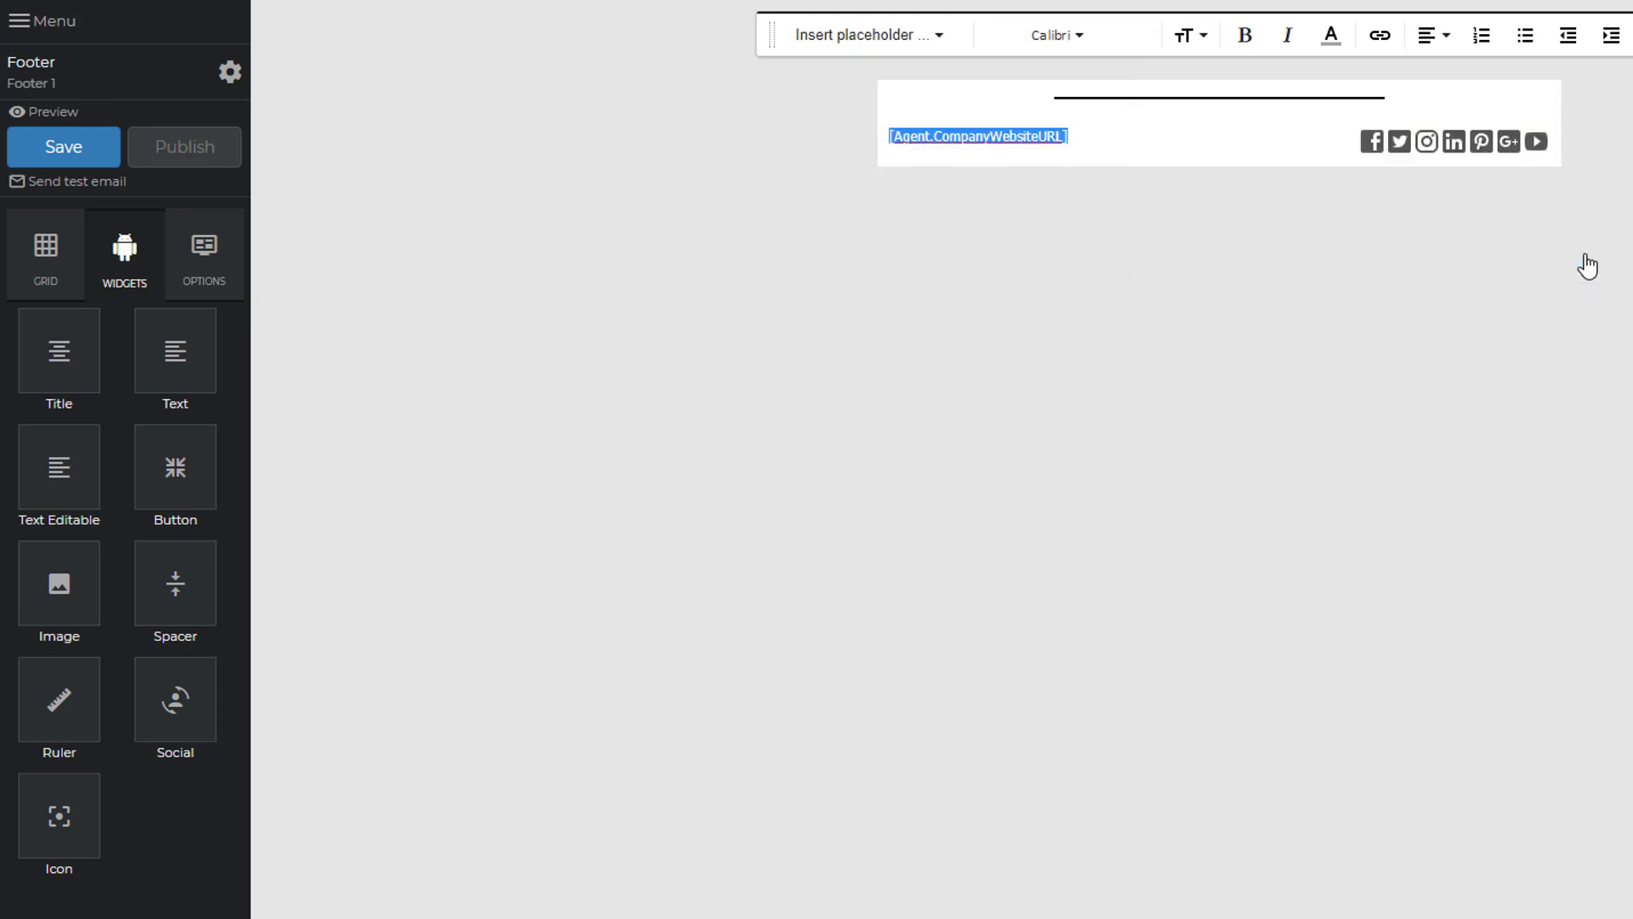
- Add a full-width grid container below the two columns and place a Text widget in it
left_click(63, 260)
left_click_drag(60, 349, 1134, 176)
left_click(100, 276)
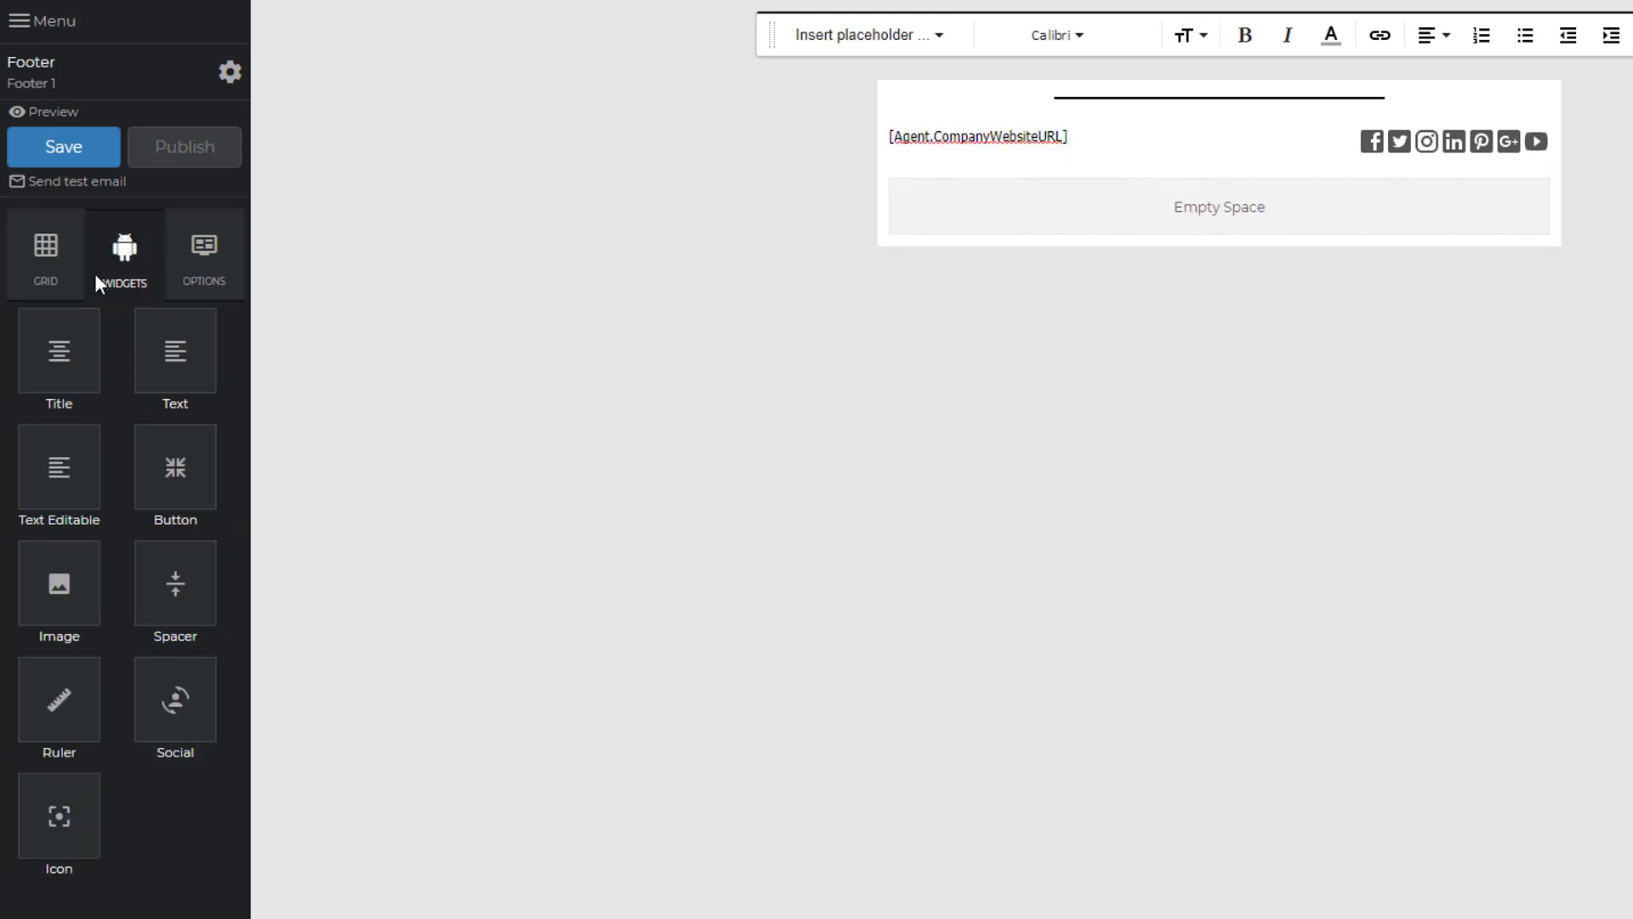
left_click_drag(171, 350, 998, 210)
- Replace the bottom block's sample text with "For more information, and to find the details on our cancellation and insurance policies, please visit our website."
triple_click(998, 210)
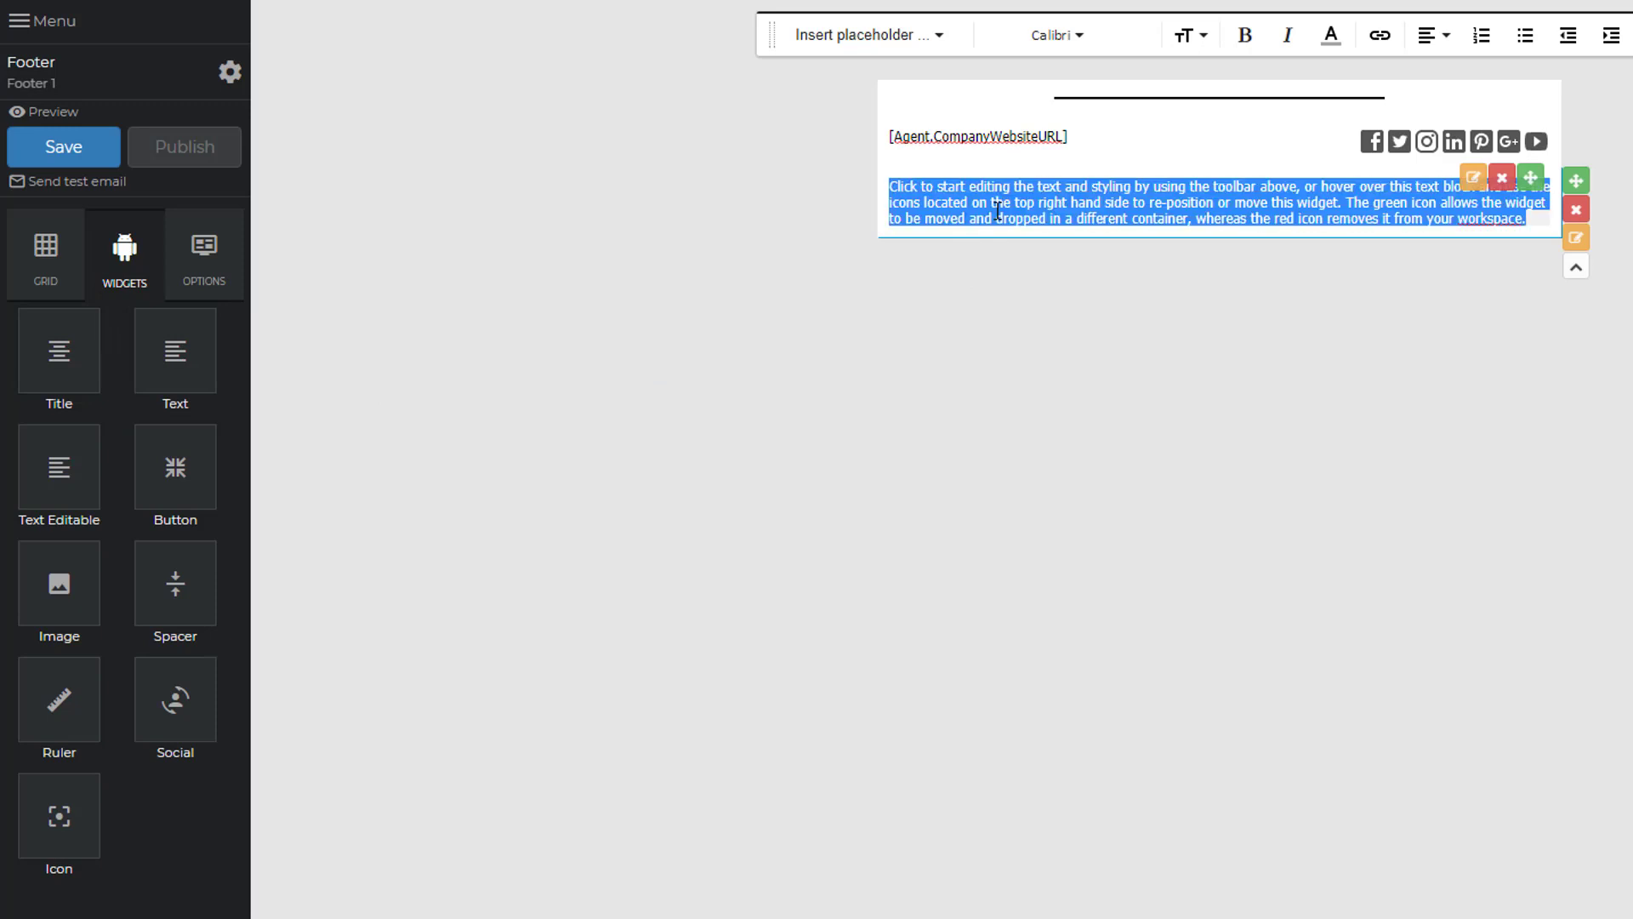
type("For more inf")
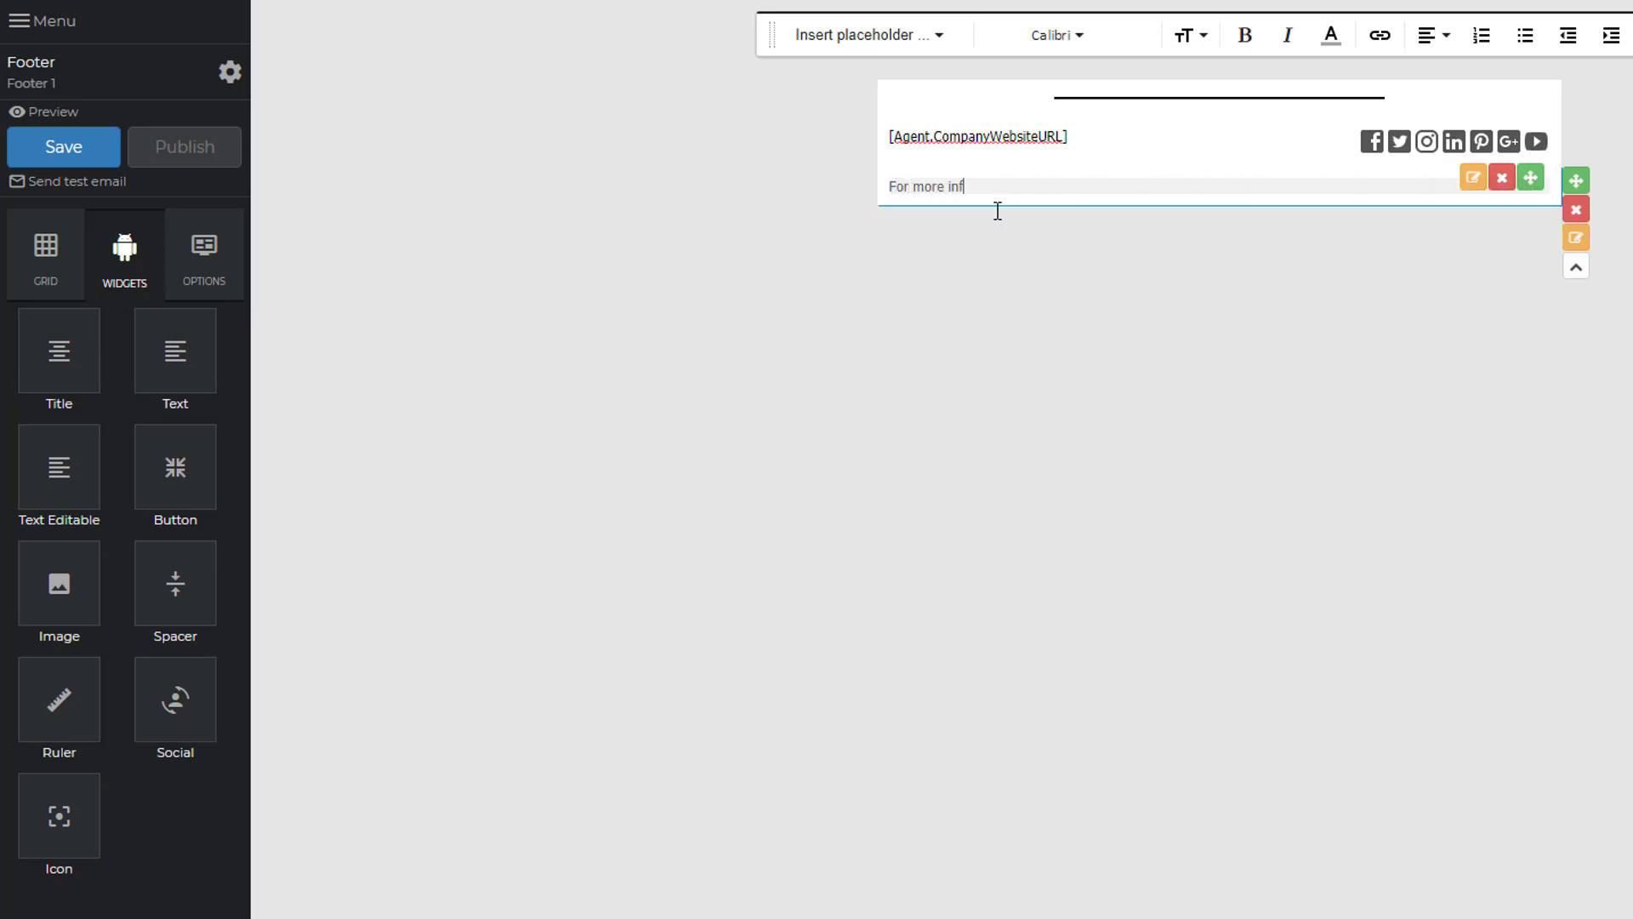
type("ormation, and to find the details")
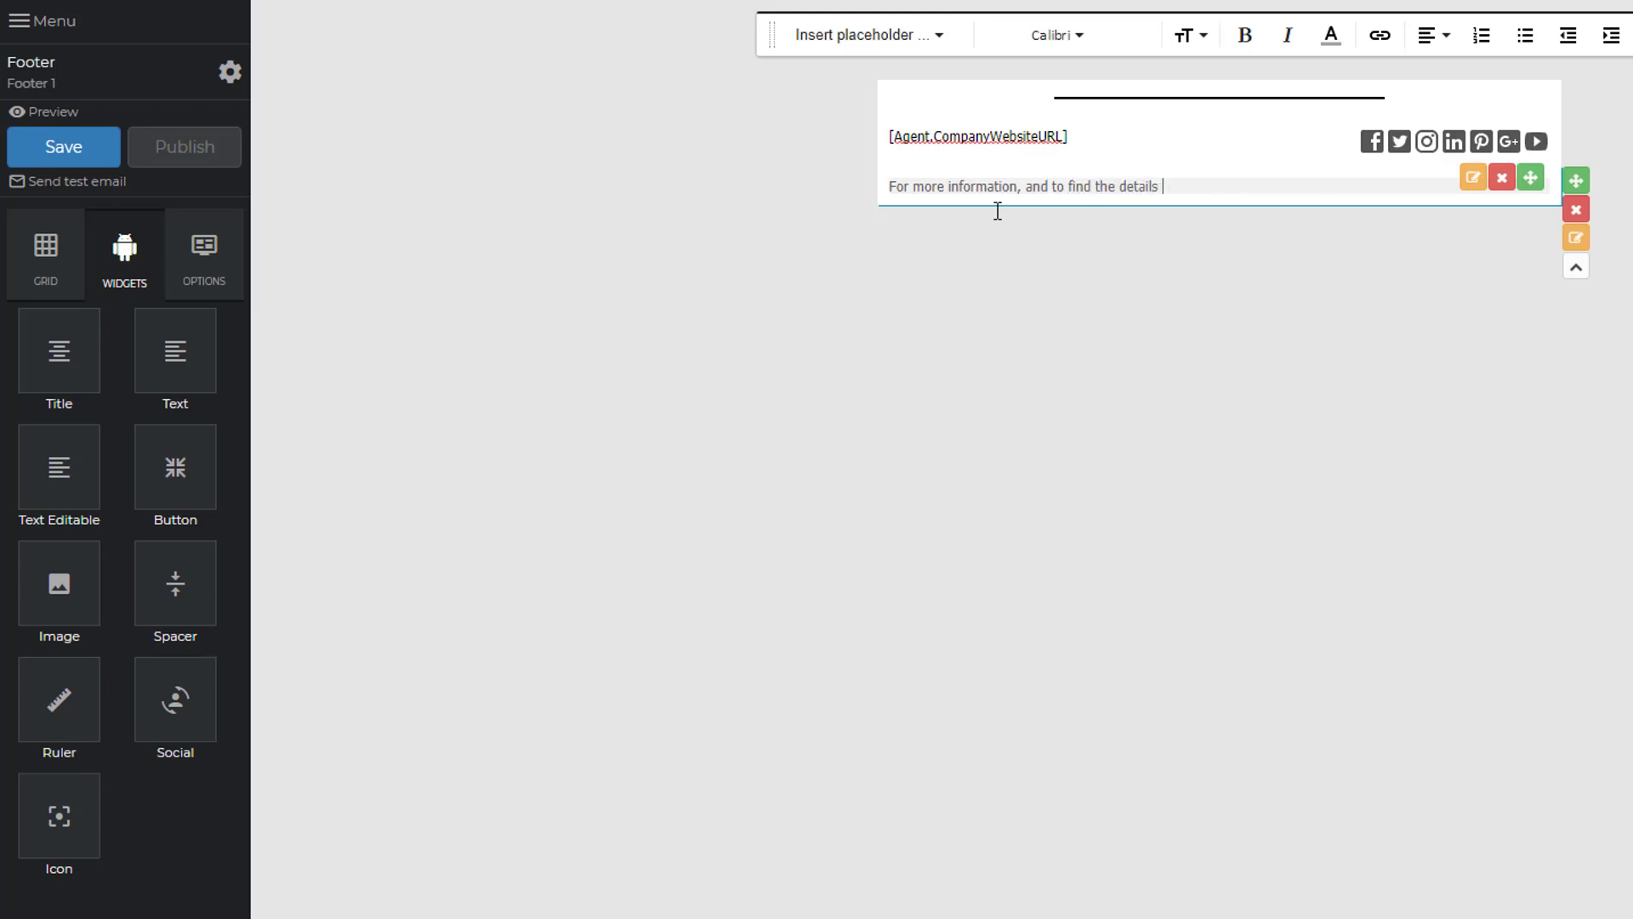
type(" on our cancellation and insurance policies,")
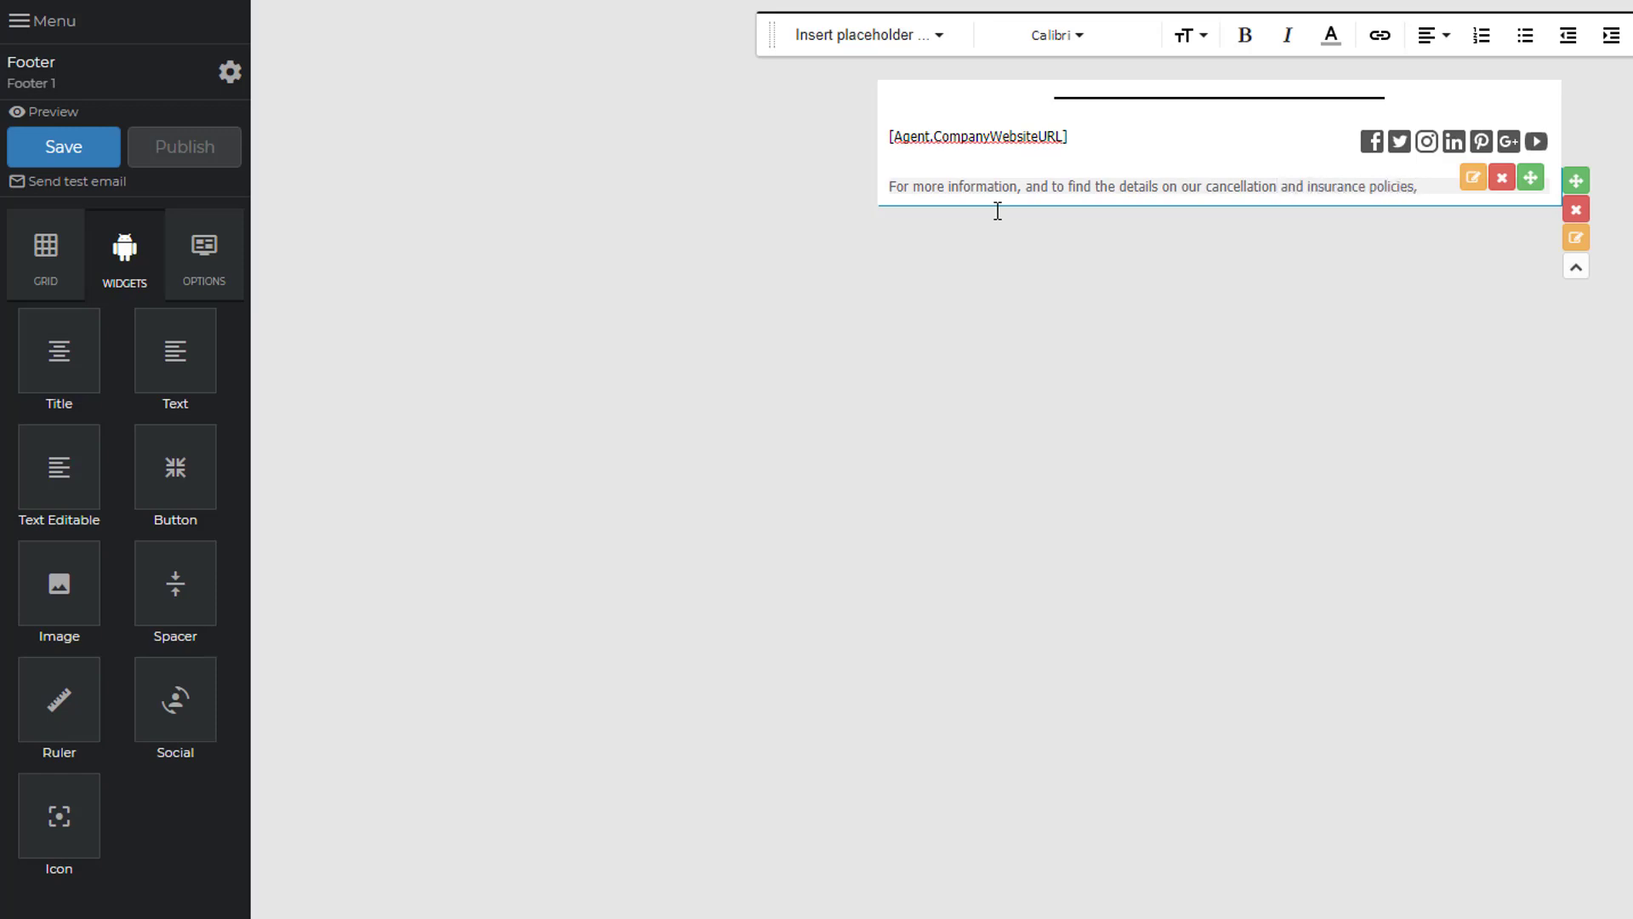
type("se visit our website.")
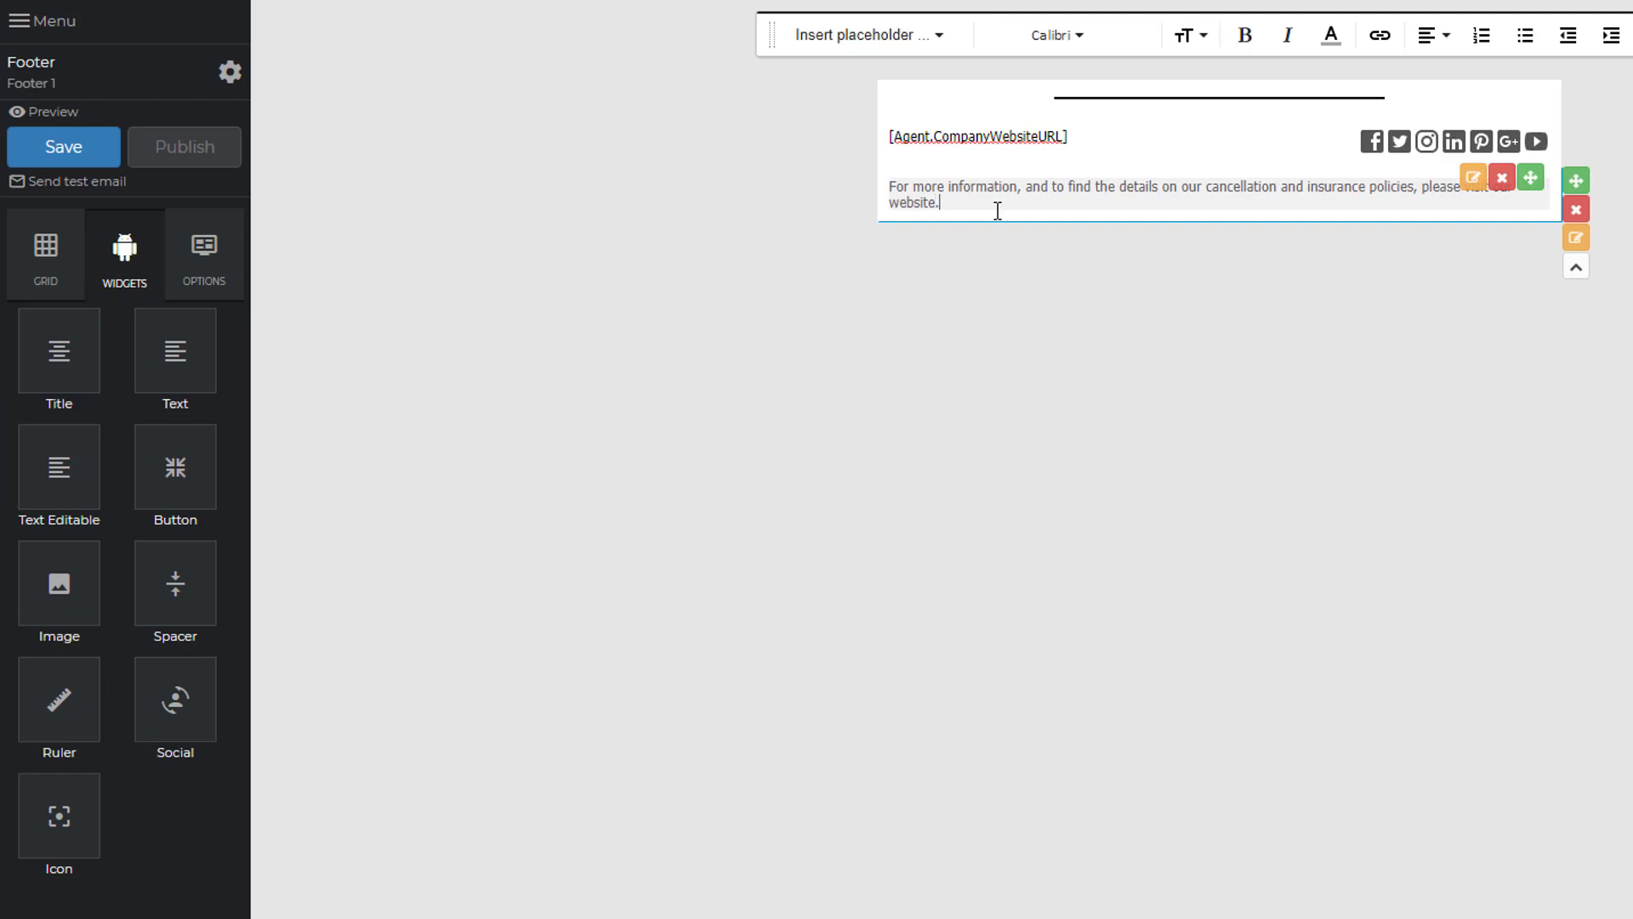
double_click(1259, 189)
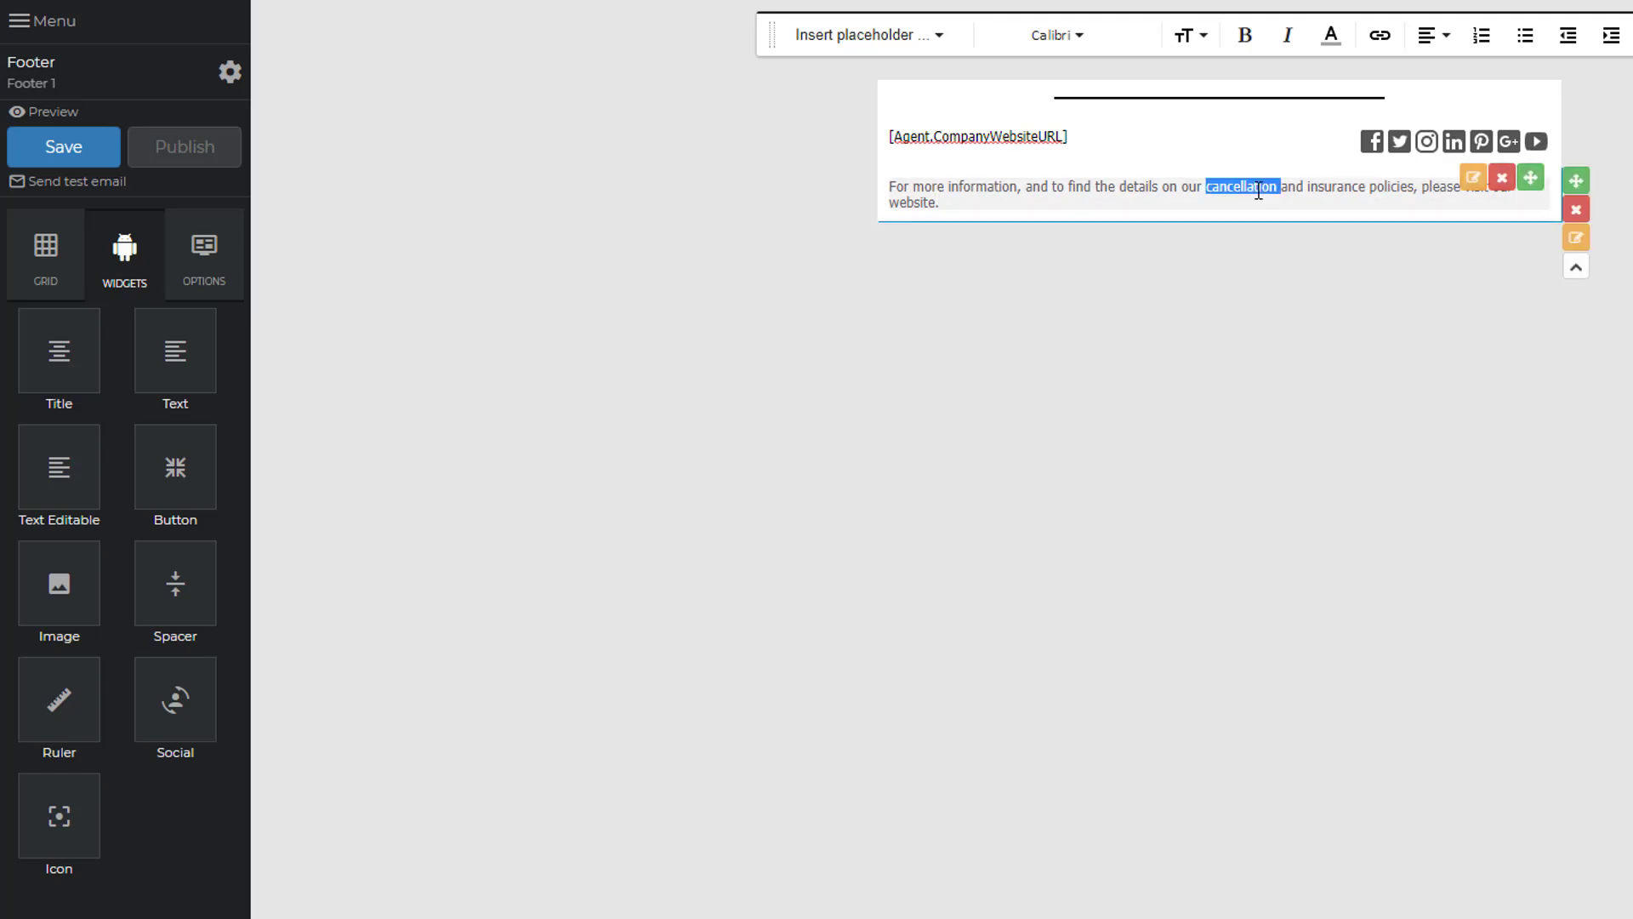
left_click(1377, 37)
left_click(1348, 120)
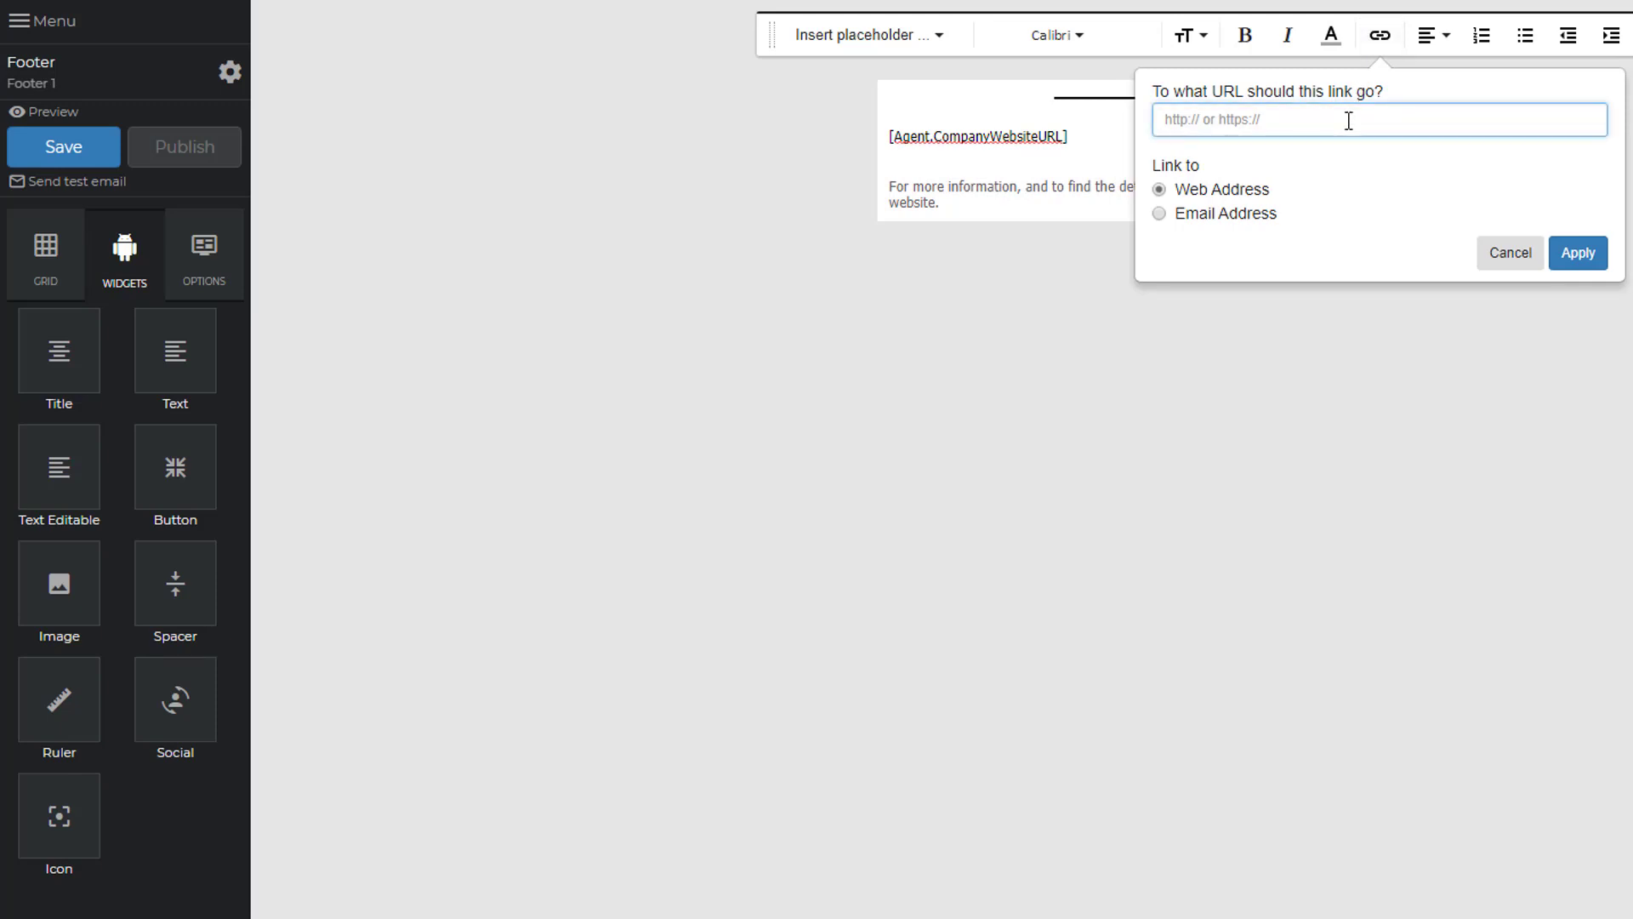
type("http://mywebsite.com/cancellations")
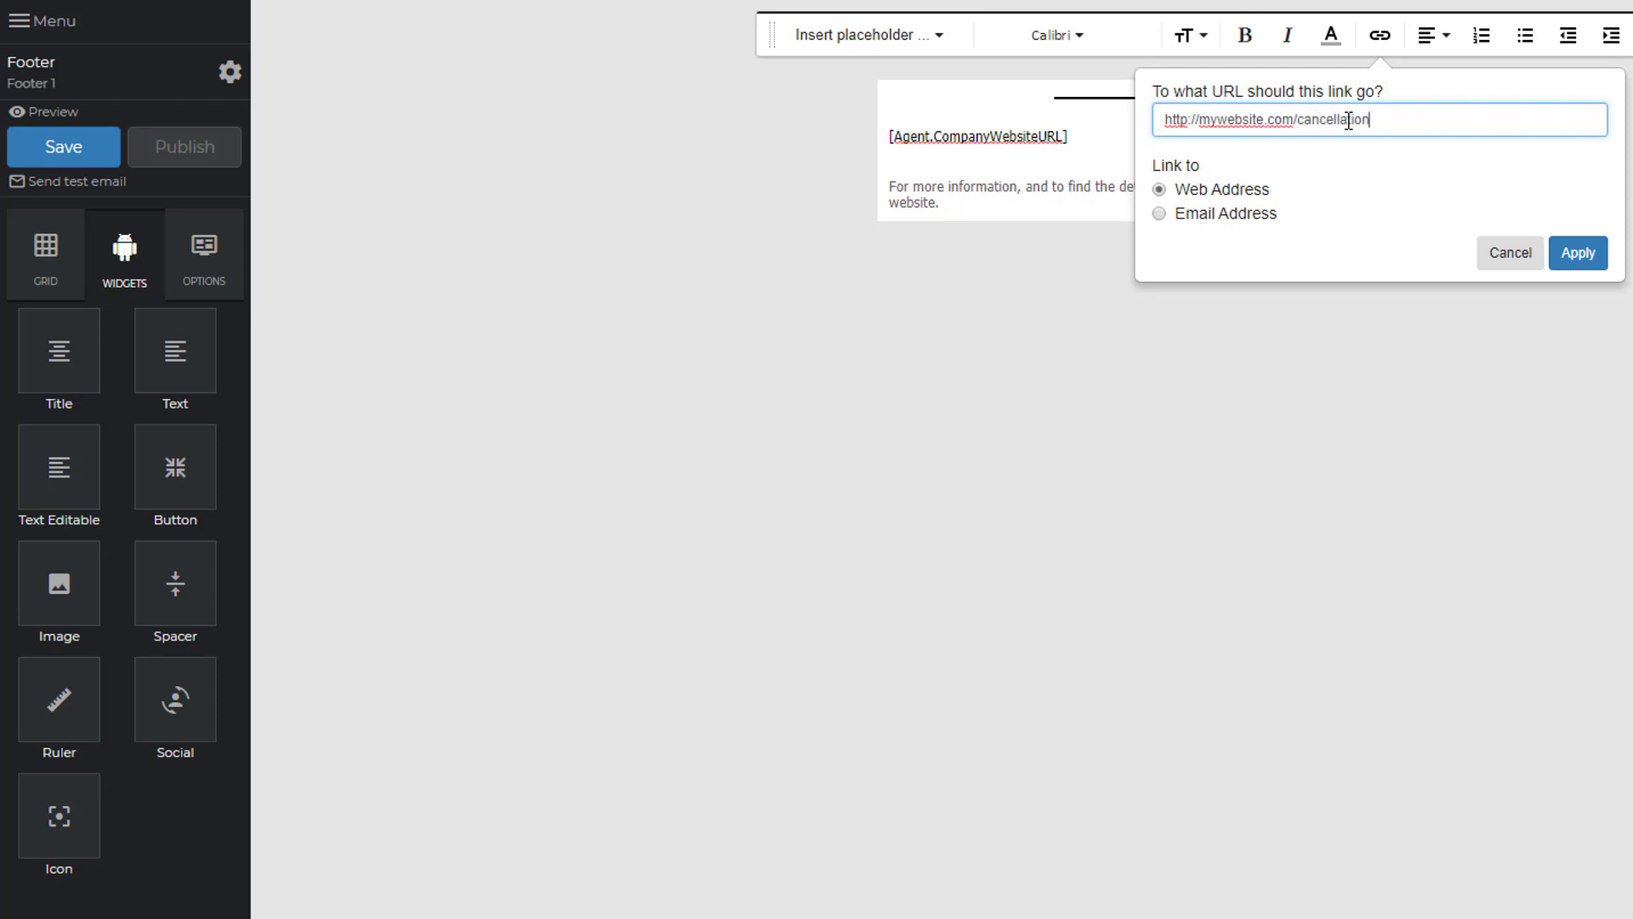
left_click(1580, 253)
mouse_move(1367, 186)
left_mouse_down()
mouse_move(1318, 186)
mouse_move(1367, 186)
left_mouse_up()
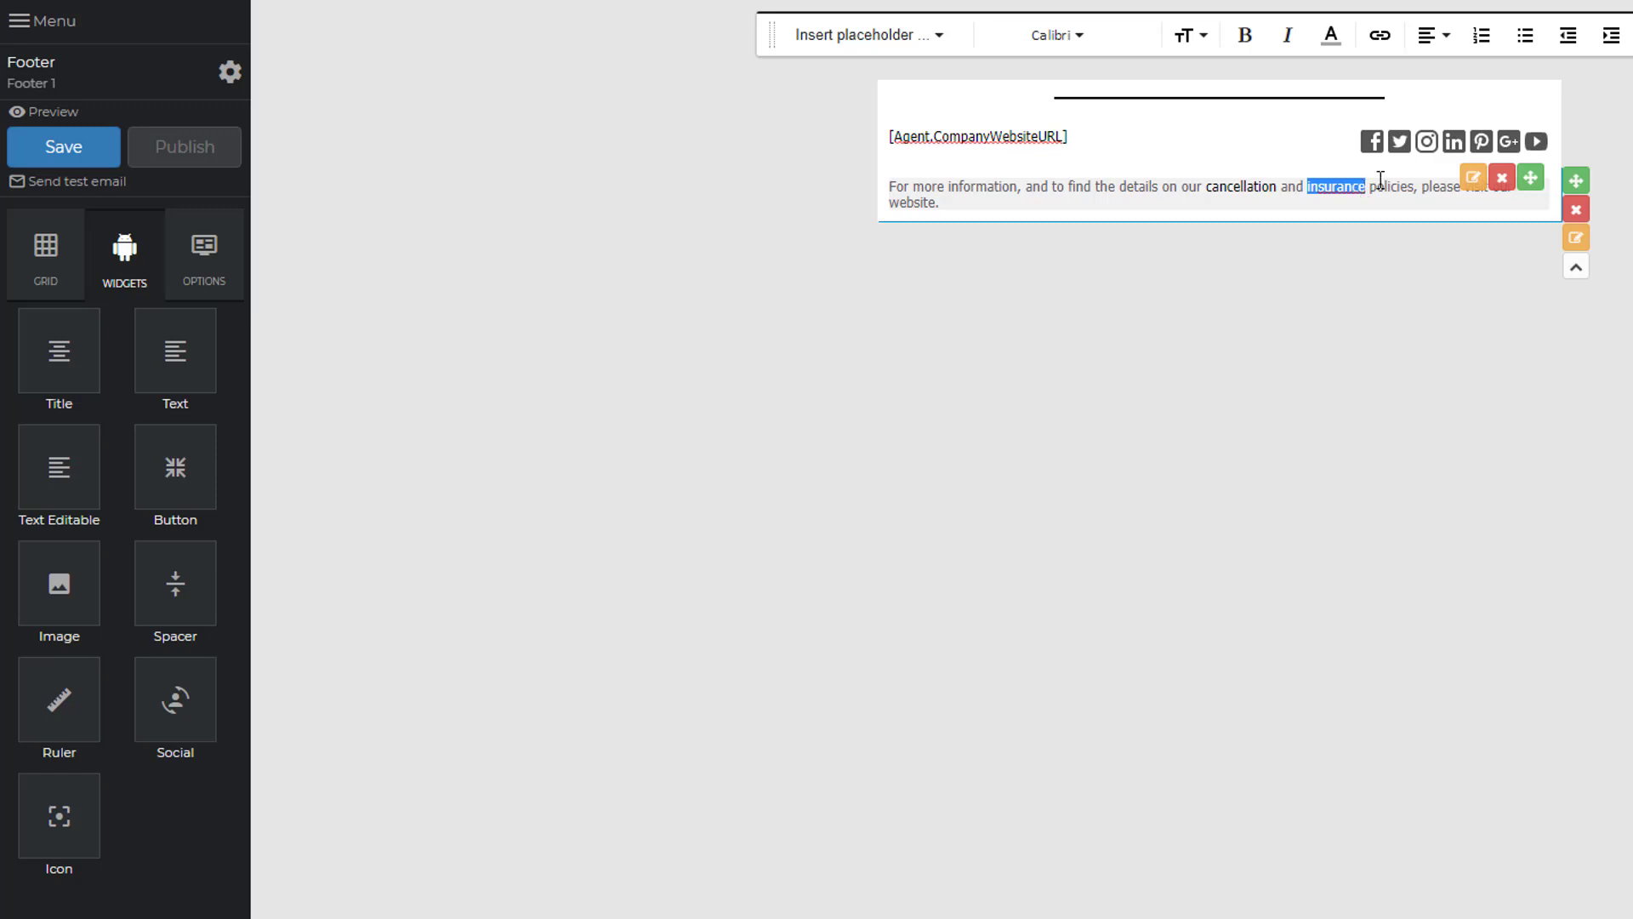
left_click(1380, 37)
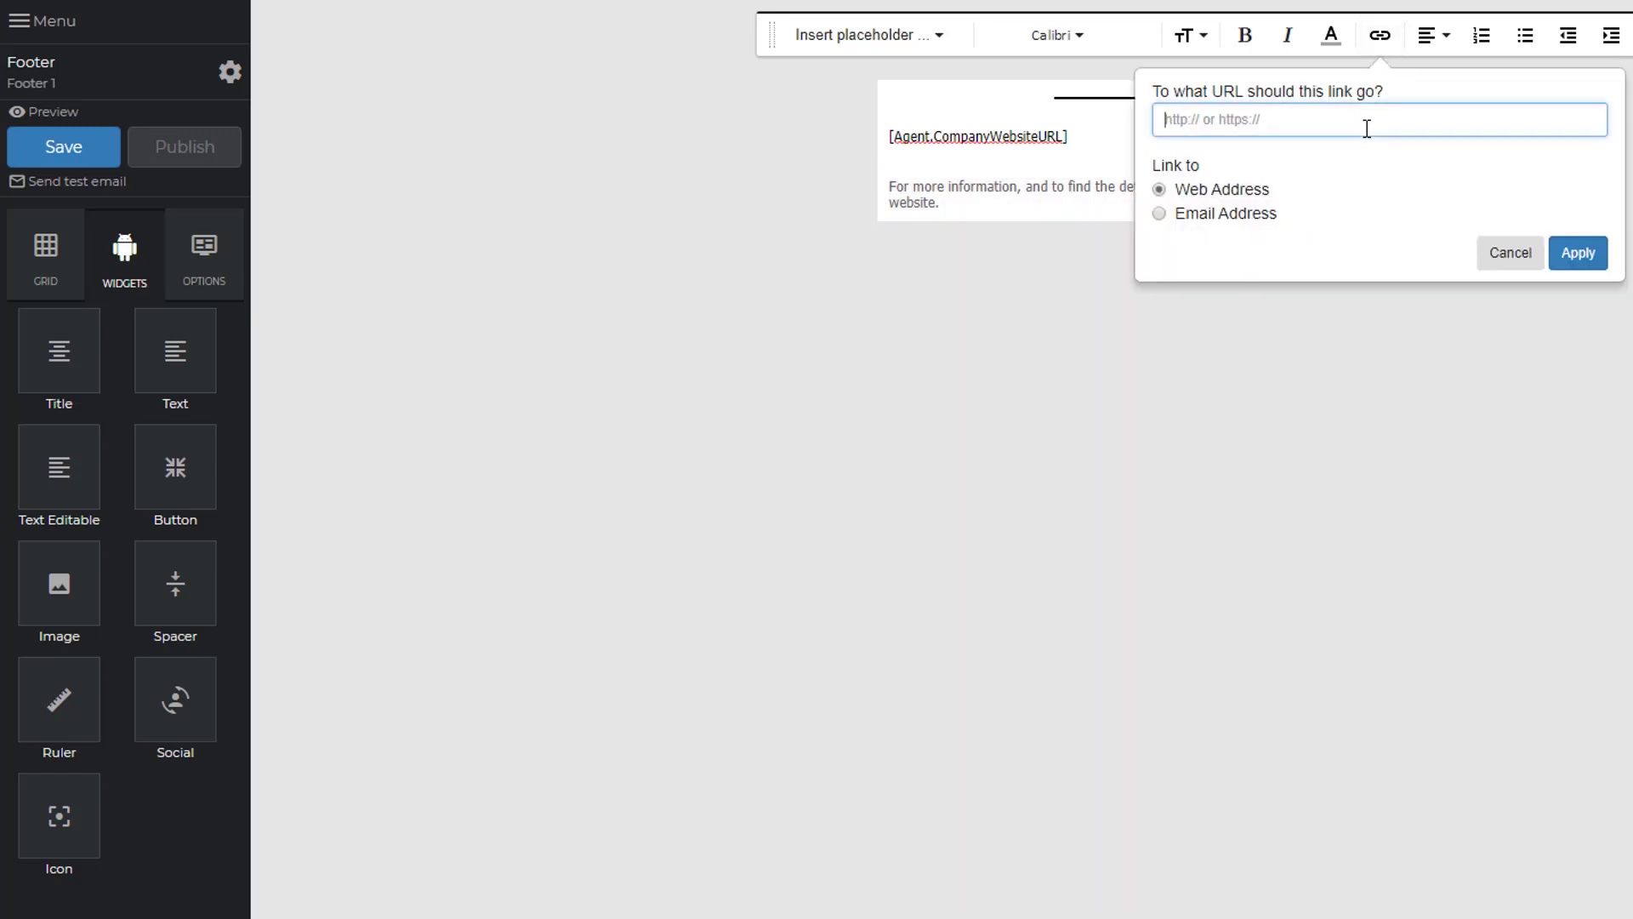
type("http://mywebsite.com/")
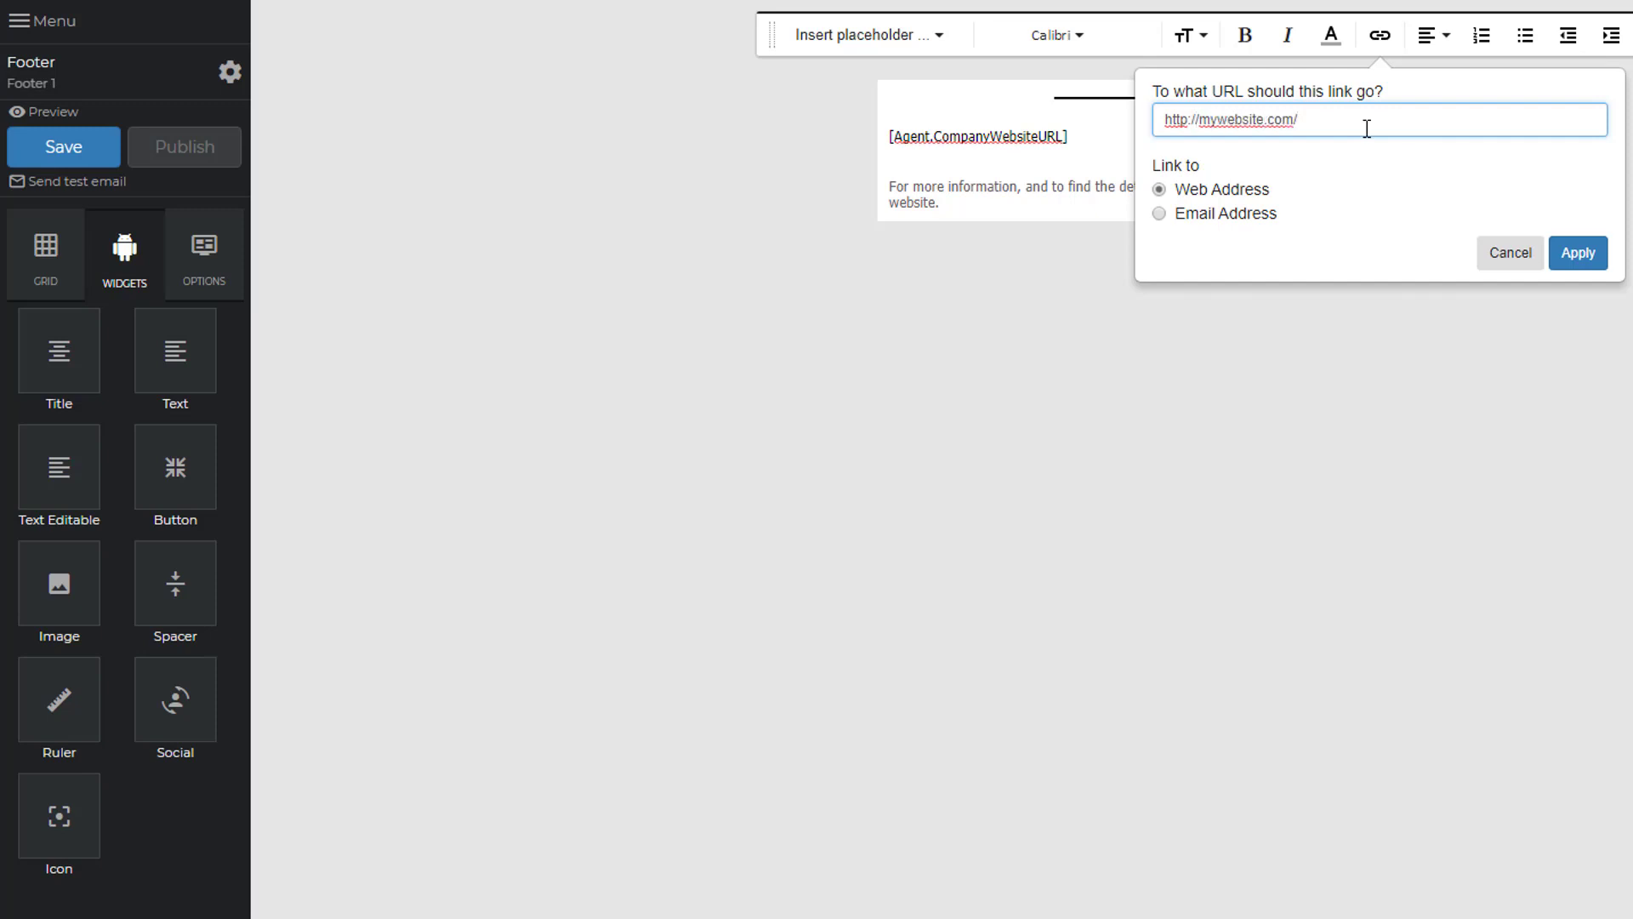
type("insurance")
left_click(1578, 252)
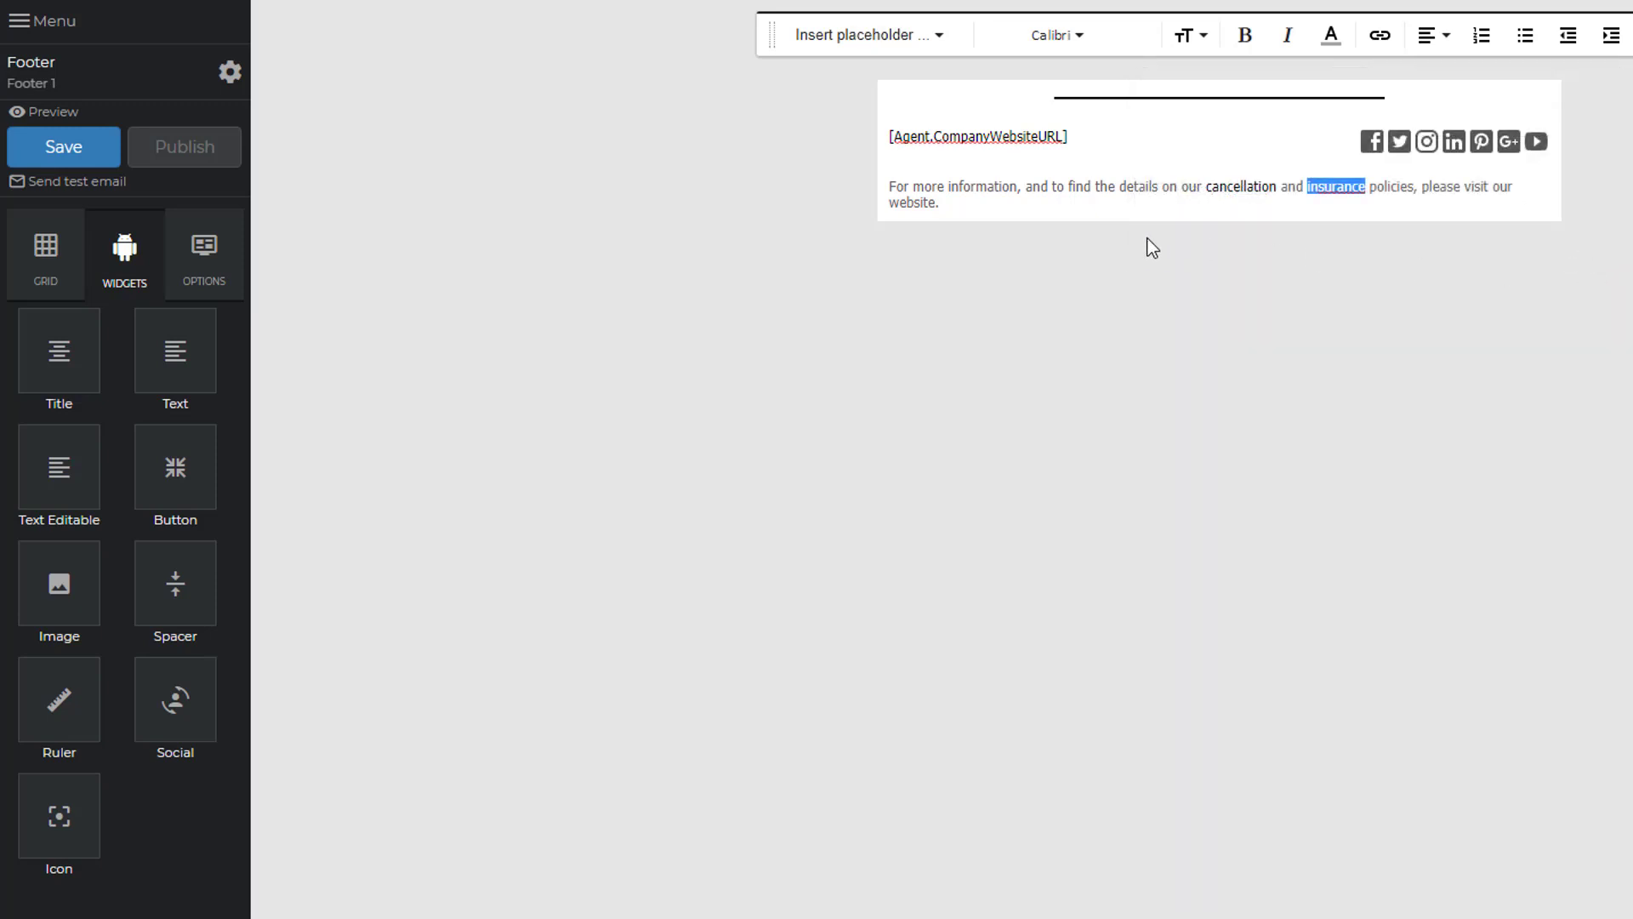
left_click(1089, 204)
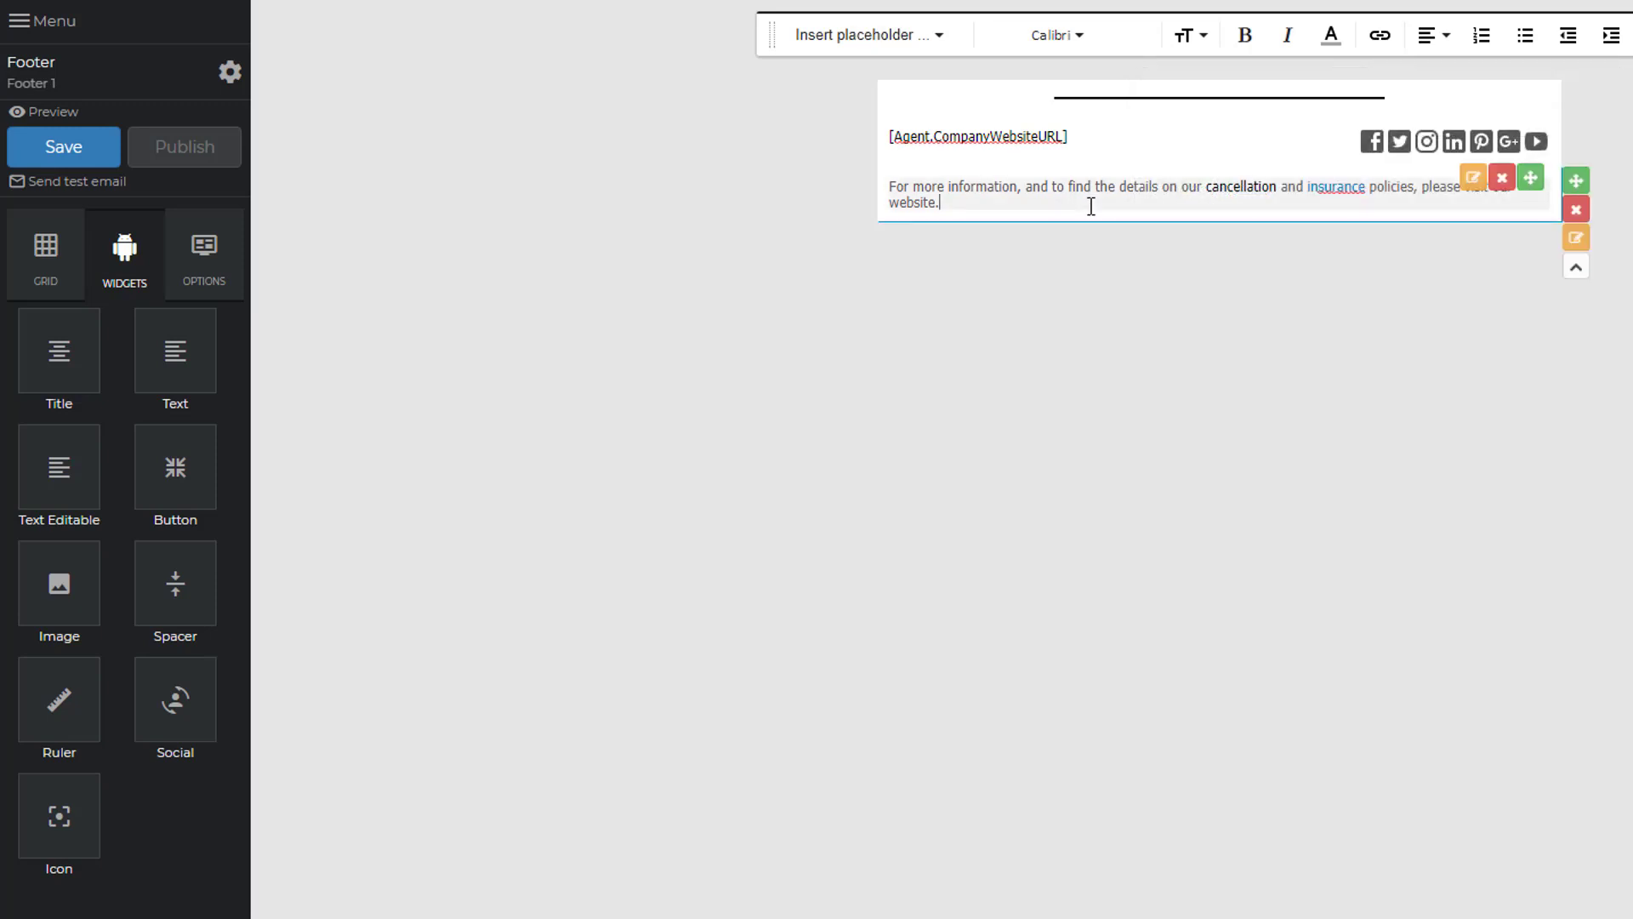
- Reapply the existing web address link on the word "cancellation" in the bottom text
double_click(1226, 185)
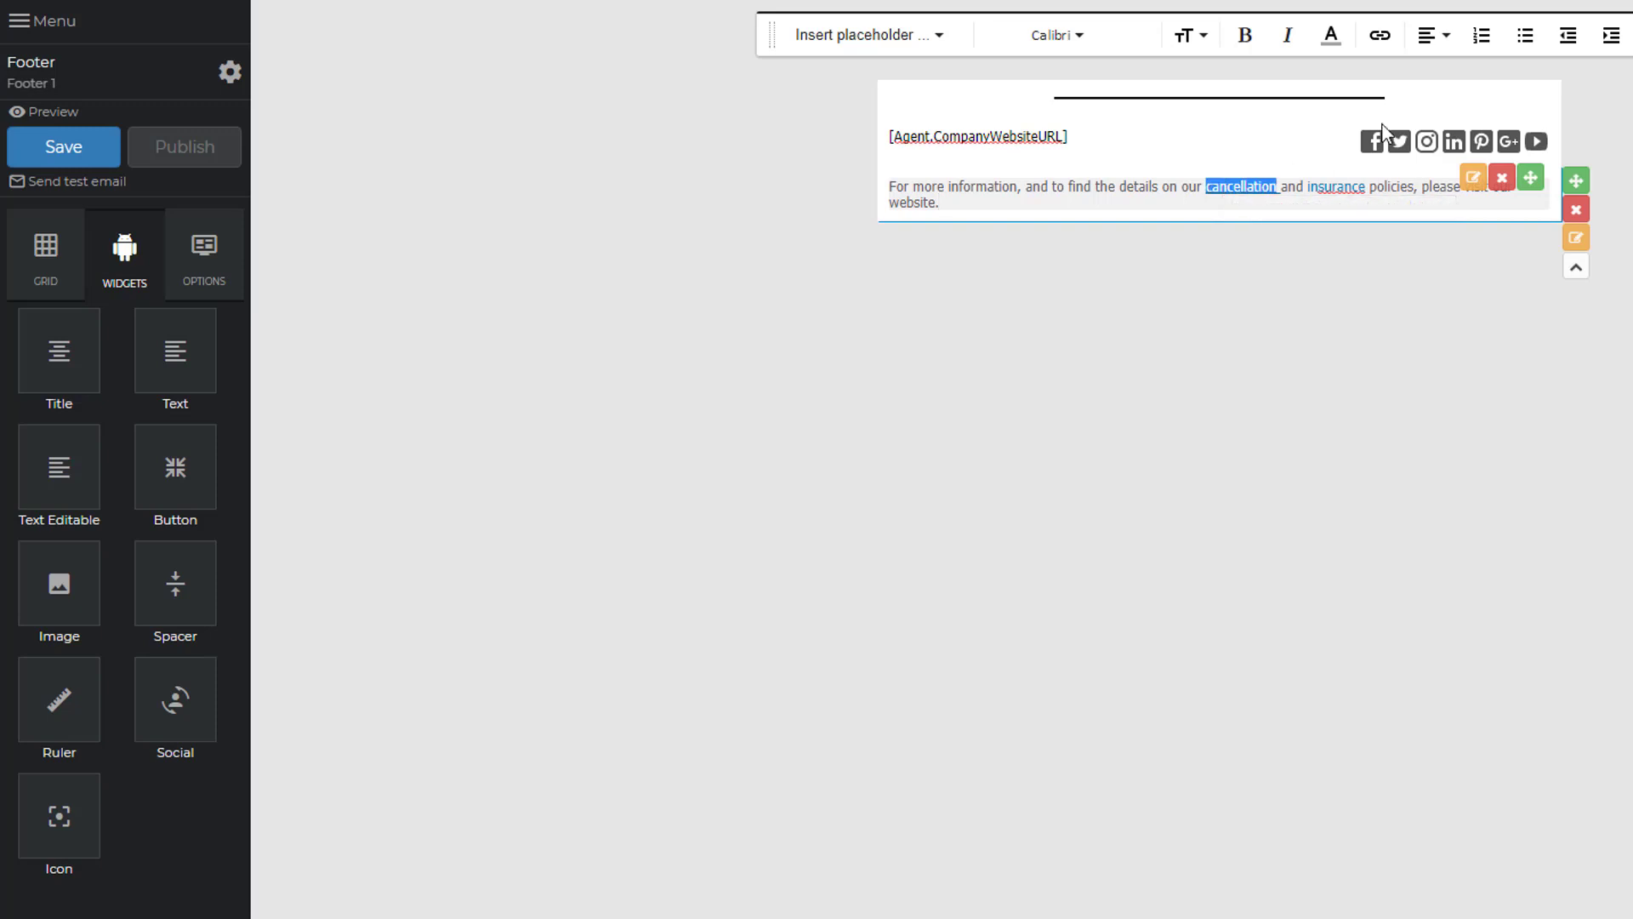
left_click(1378, 38)
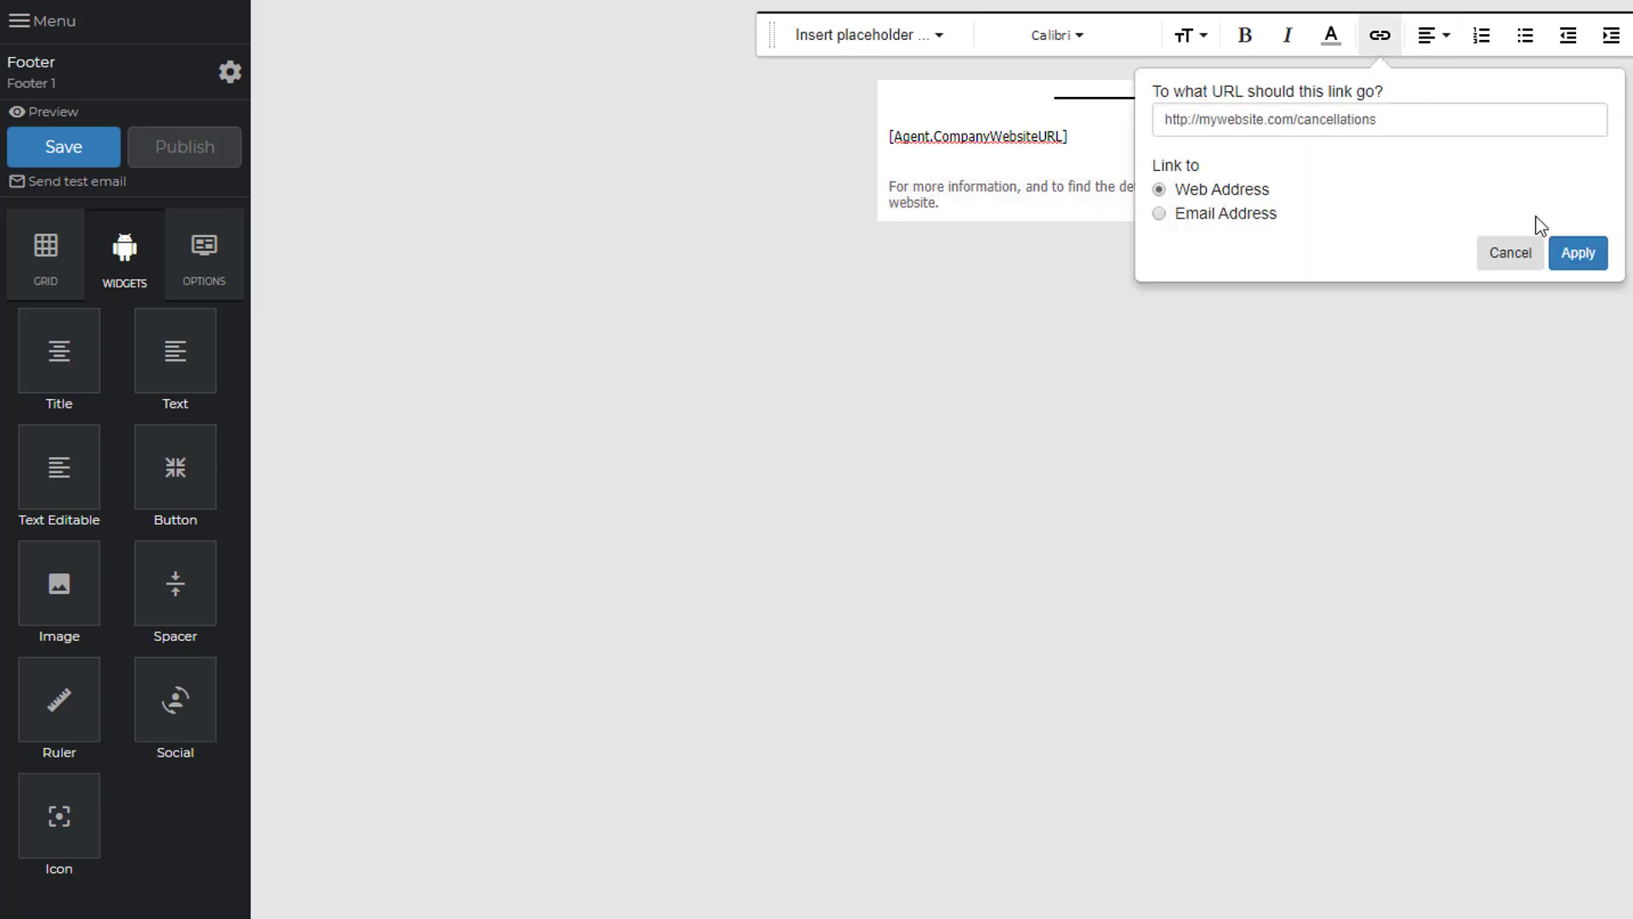
left_click(1576, 255)
left_click(1168, 189)
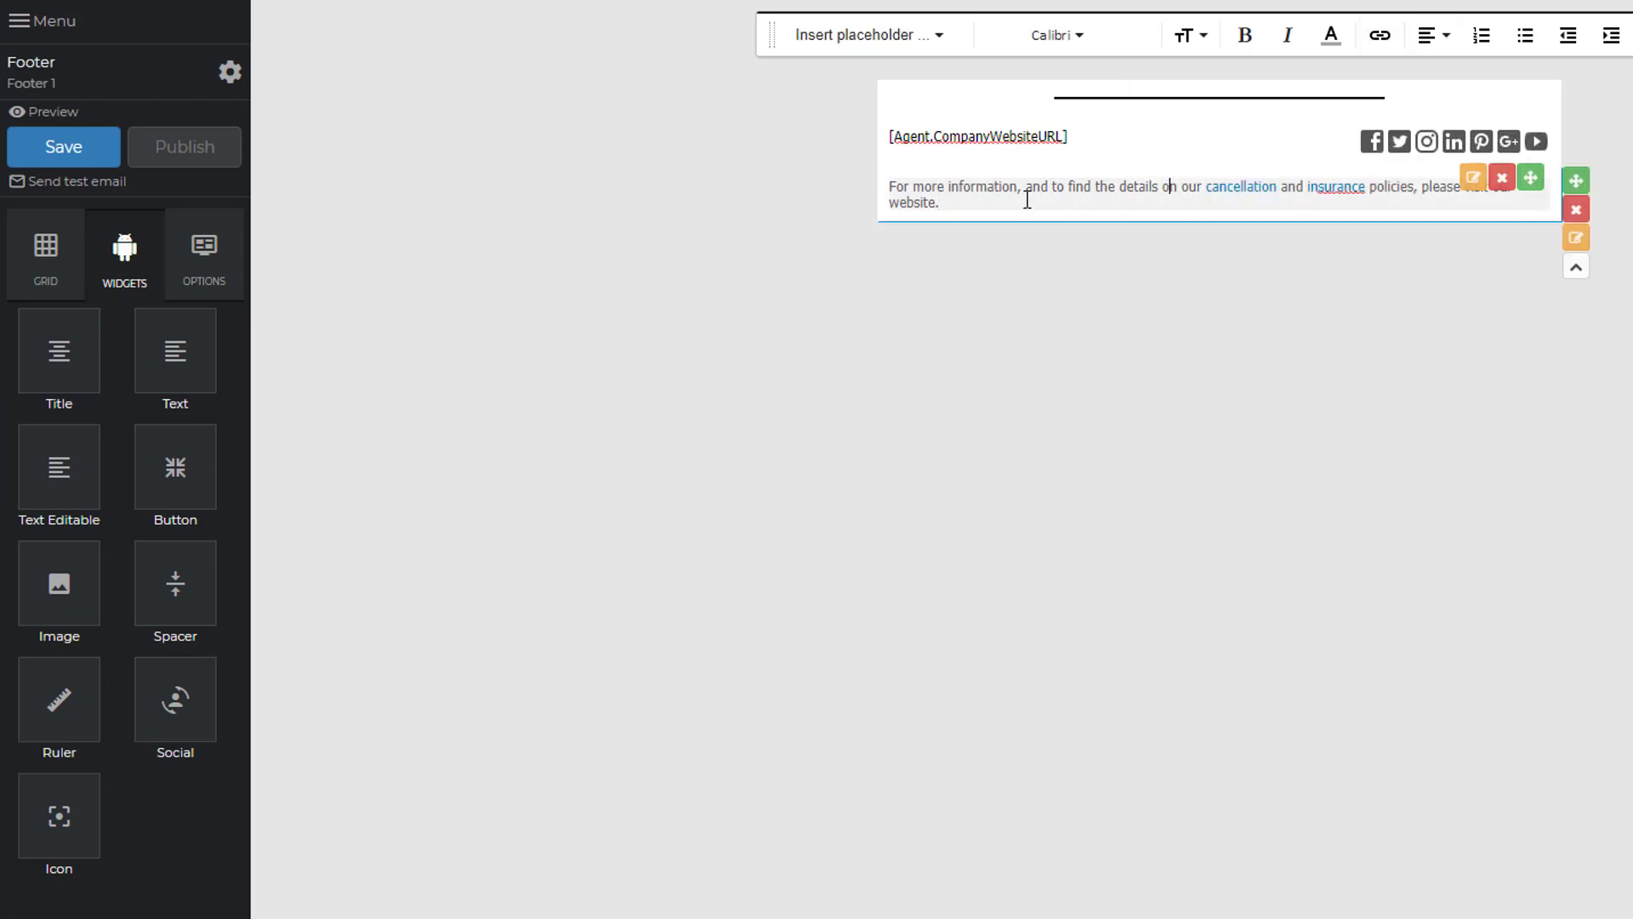
- Center the policy text at the bottom of the footer and set its font size to Medium
left_click_drag(981, 202, 879, 200)
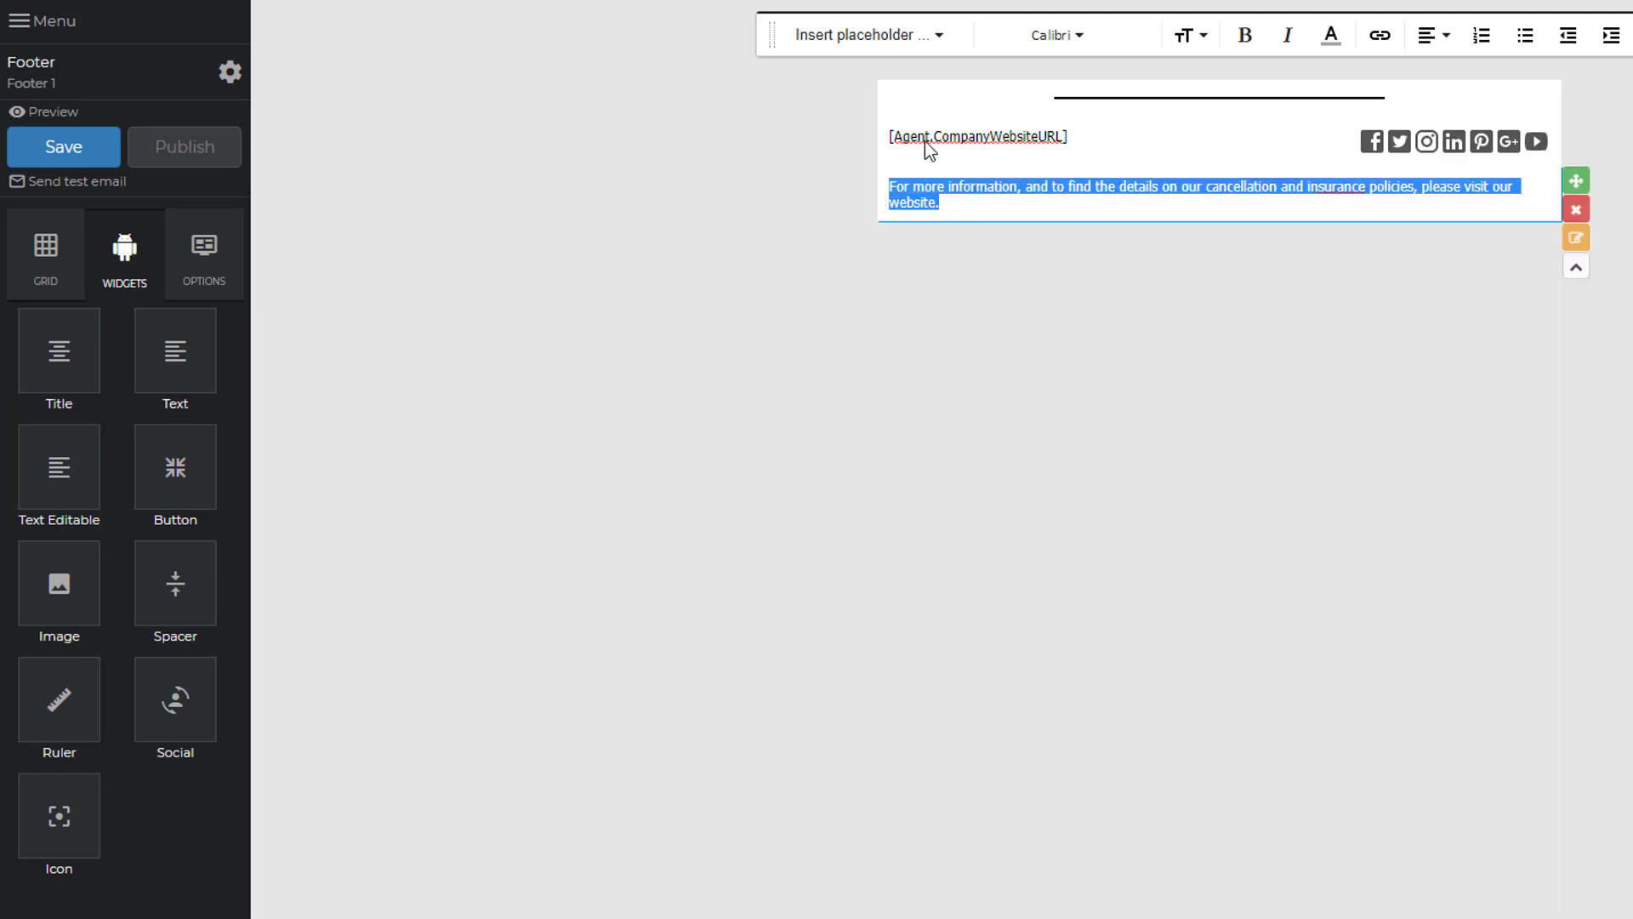
left_click(1431, 43)
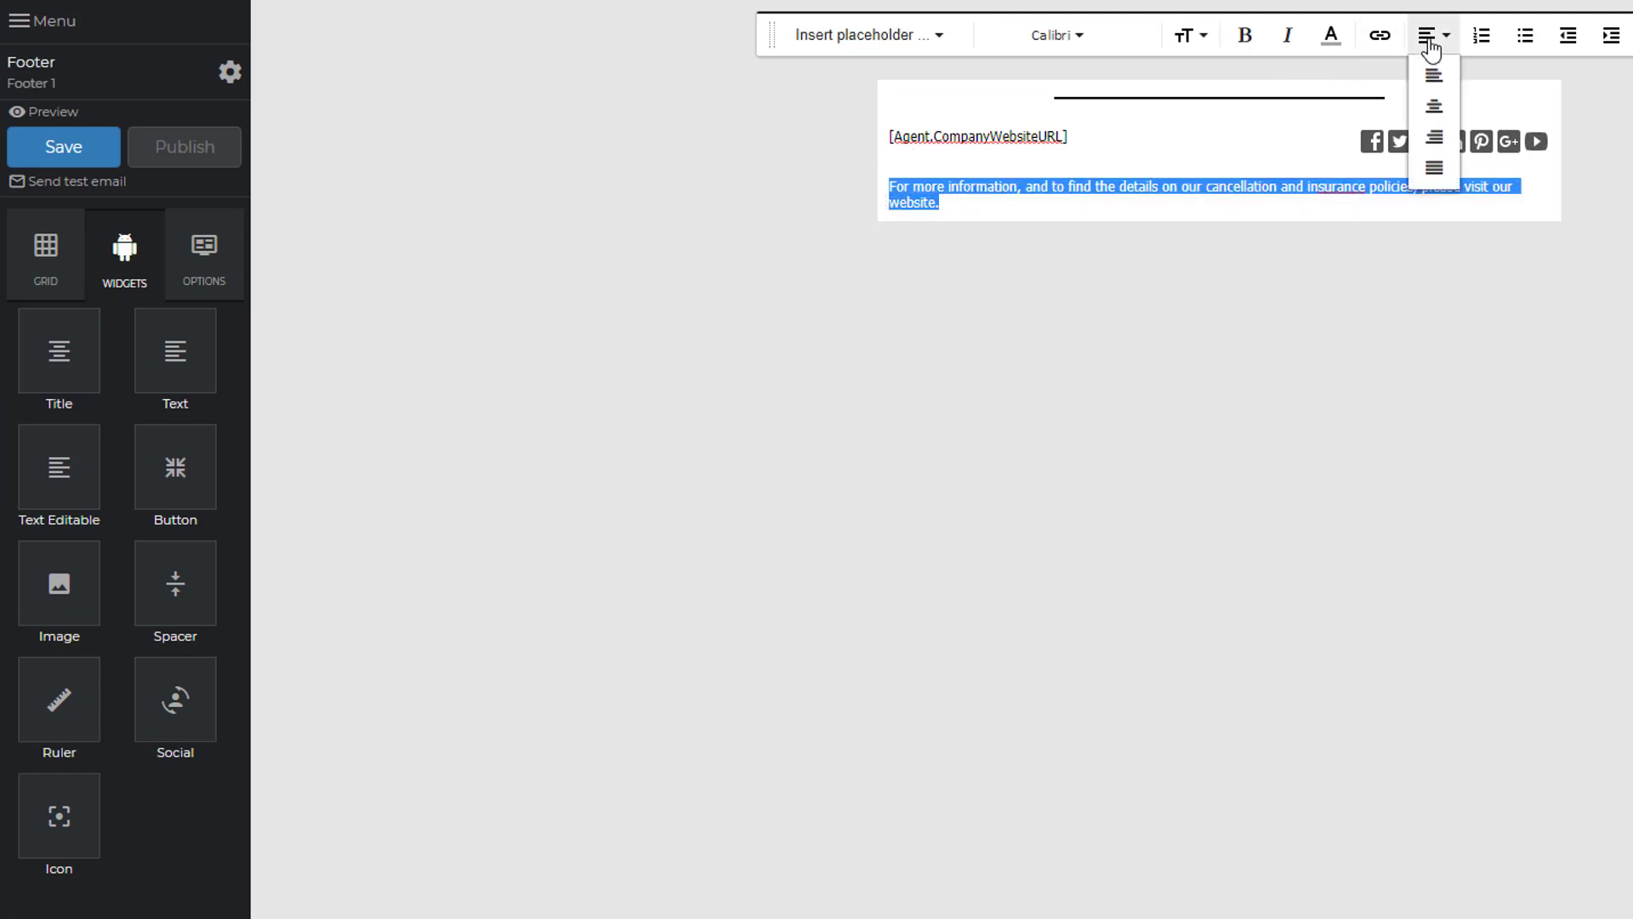
left_click(1434, 106)
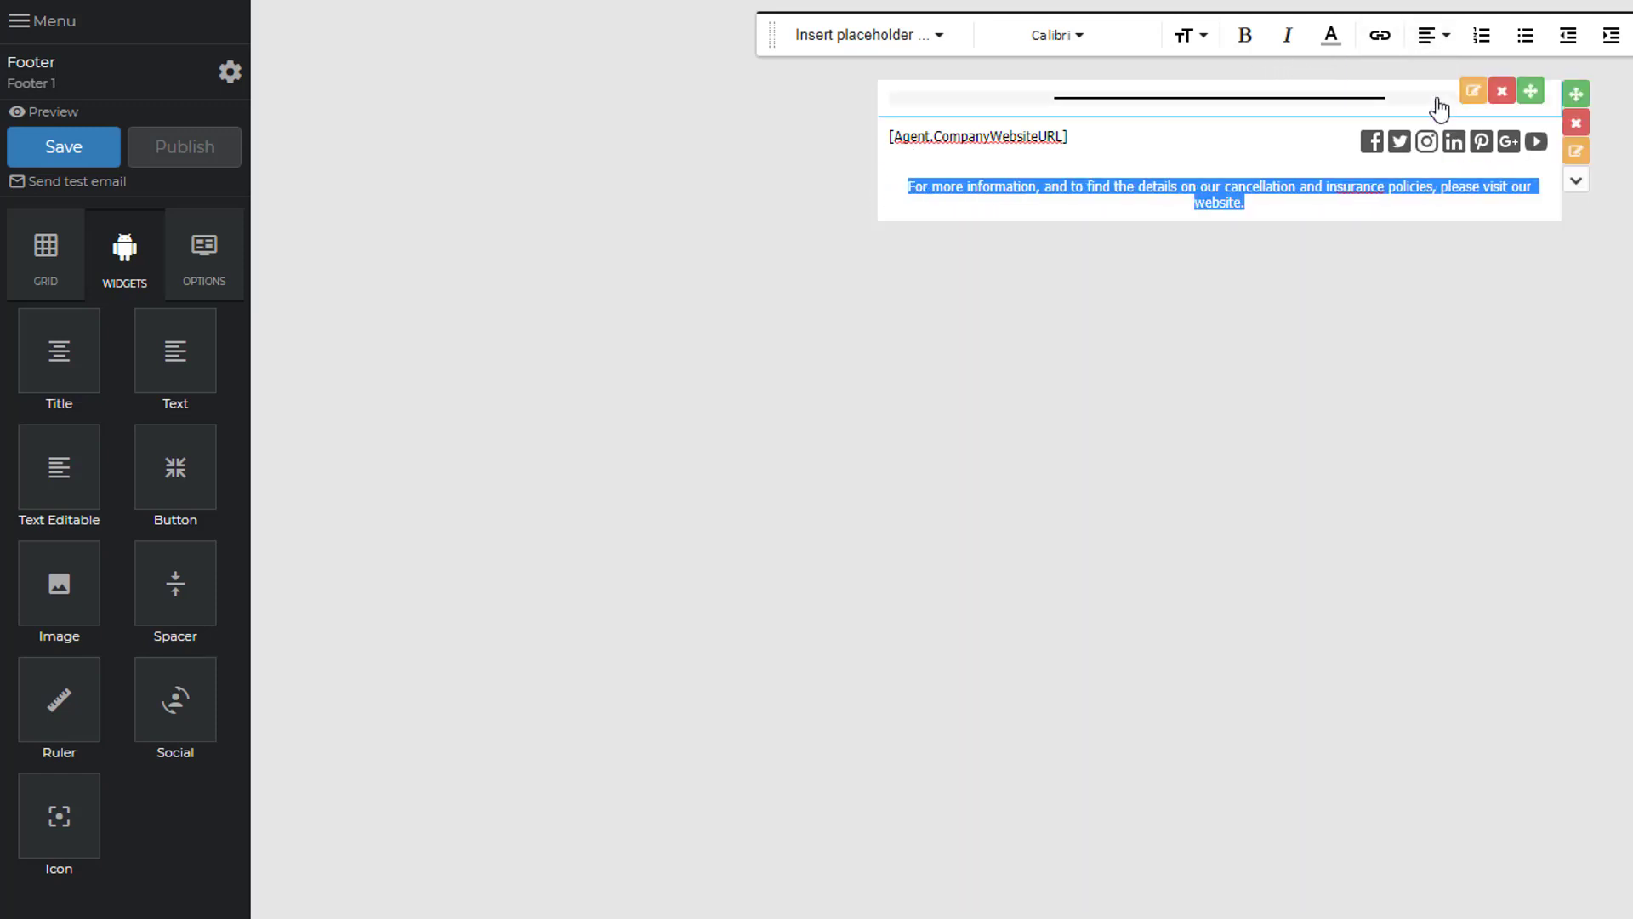
left_click(1189, 36)
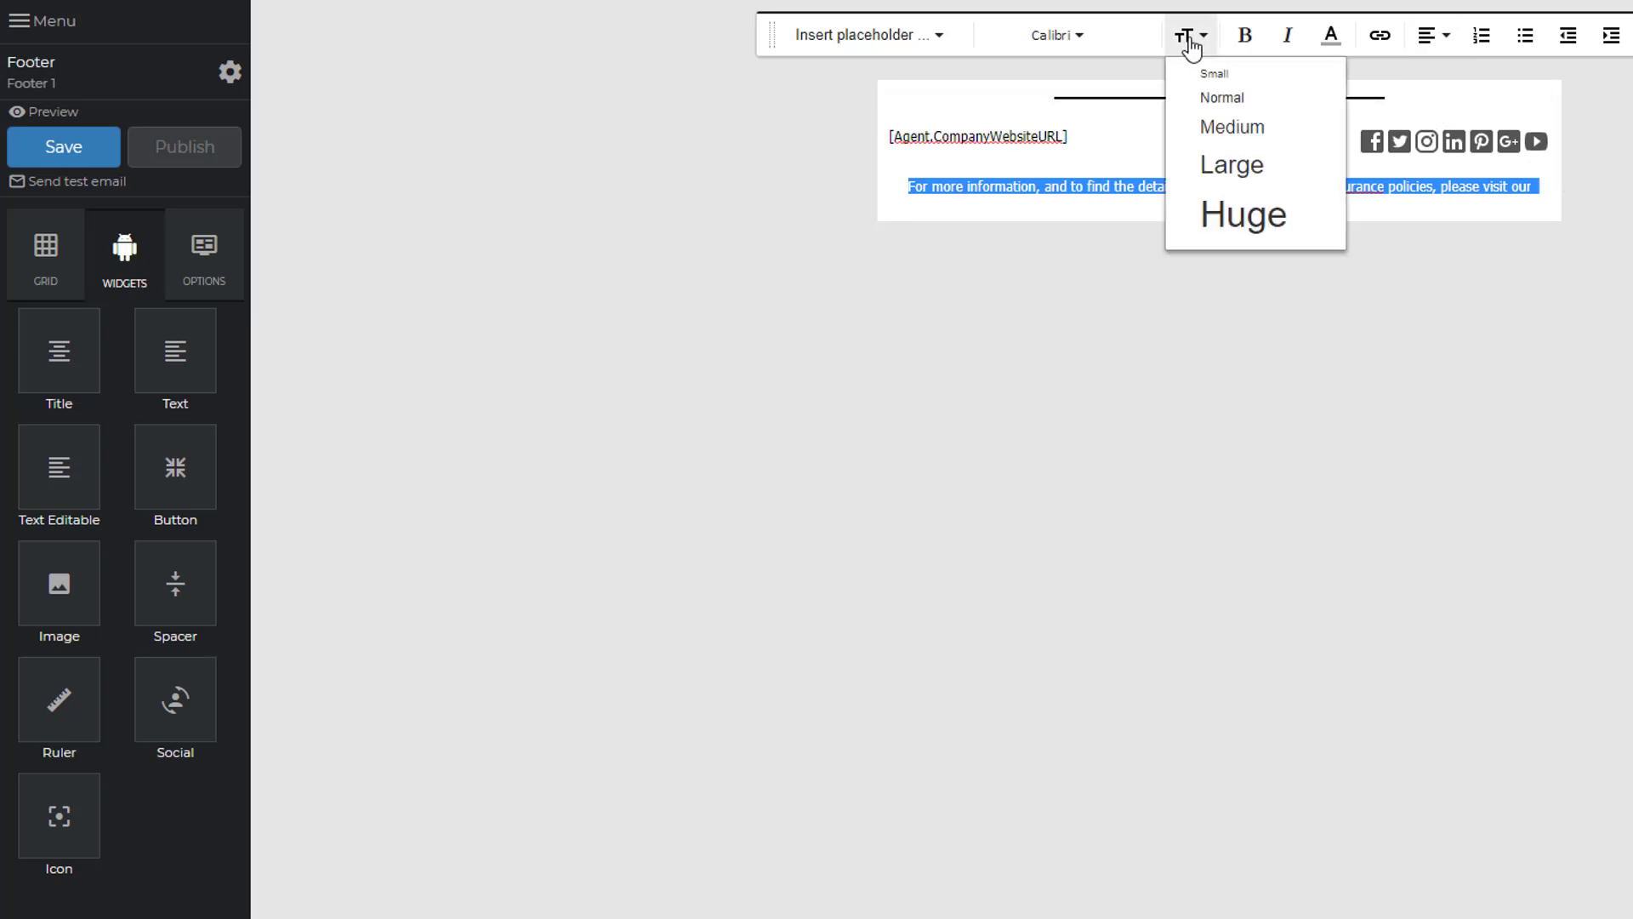
left_click(1226, 136)
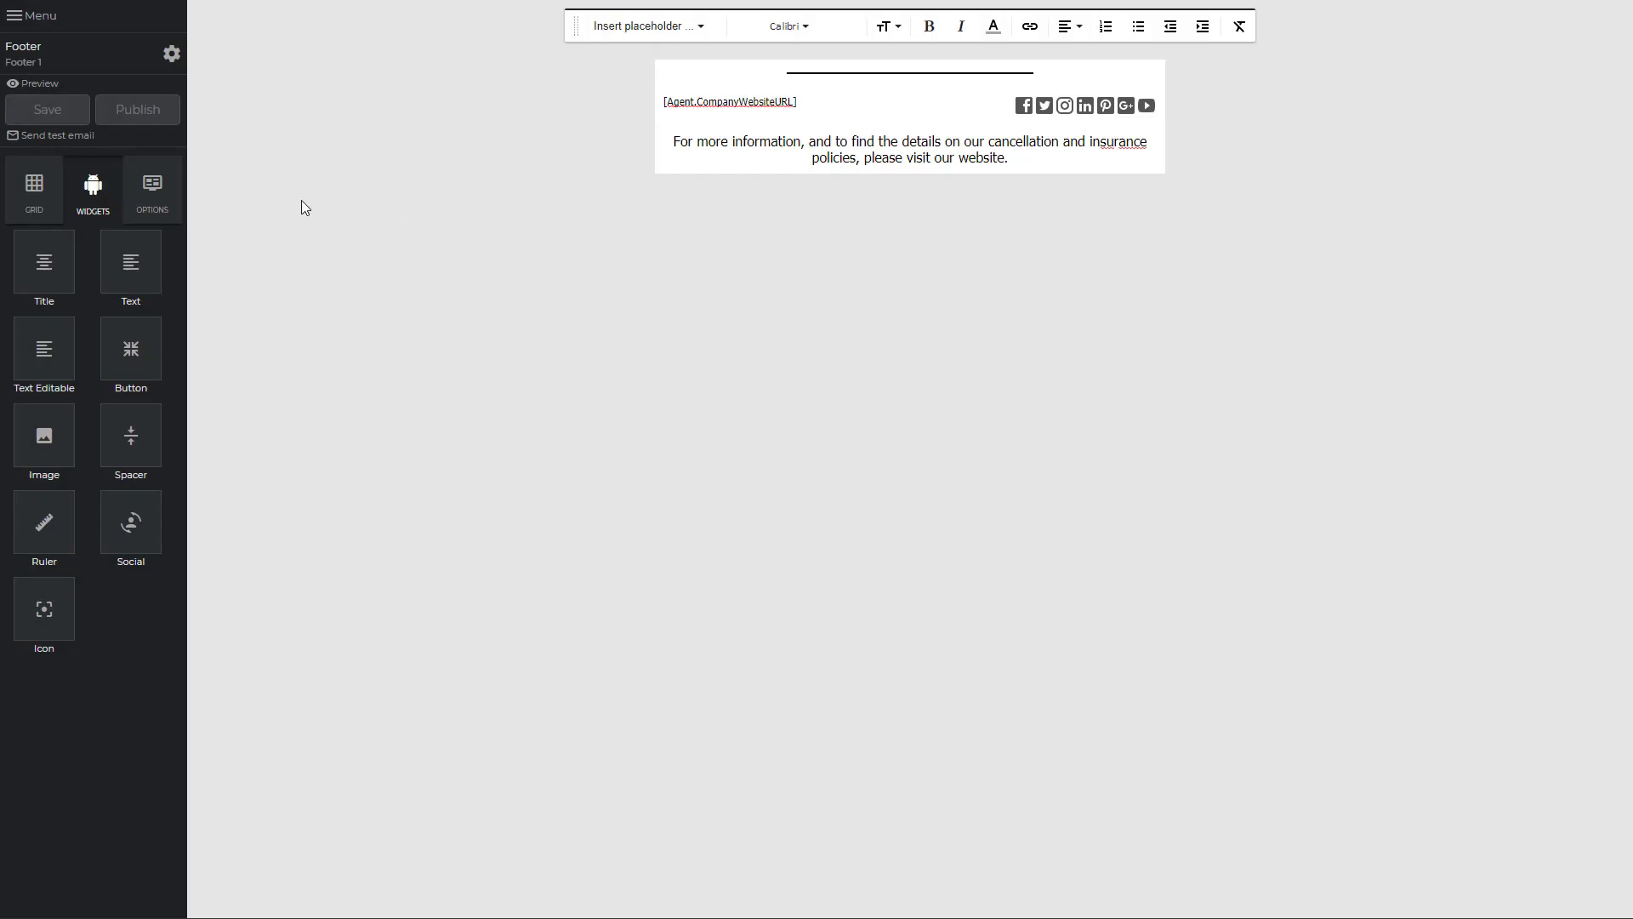
- Start a new email template named "Are you ready?" with the email subject "Are you ready? We can help!"
left_click(14, 16)
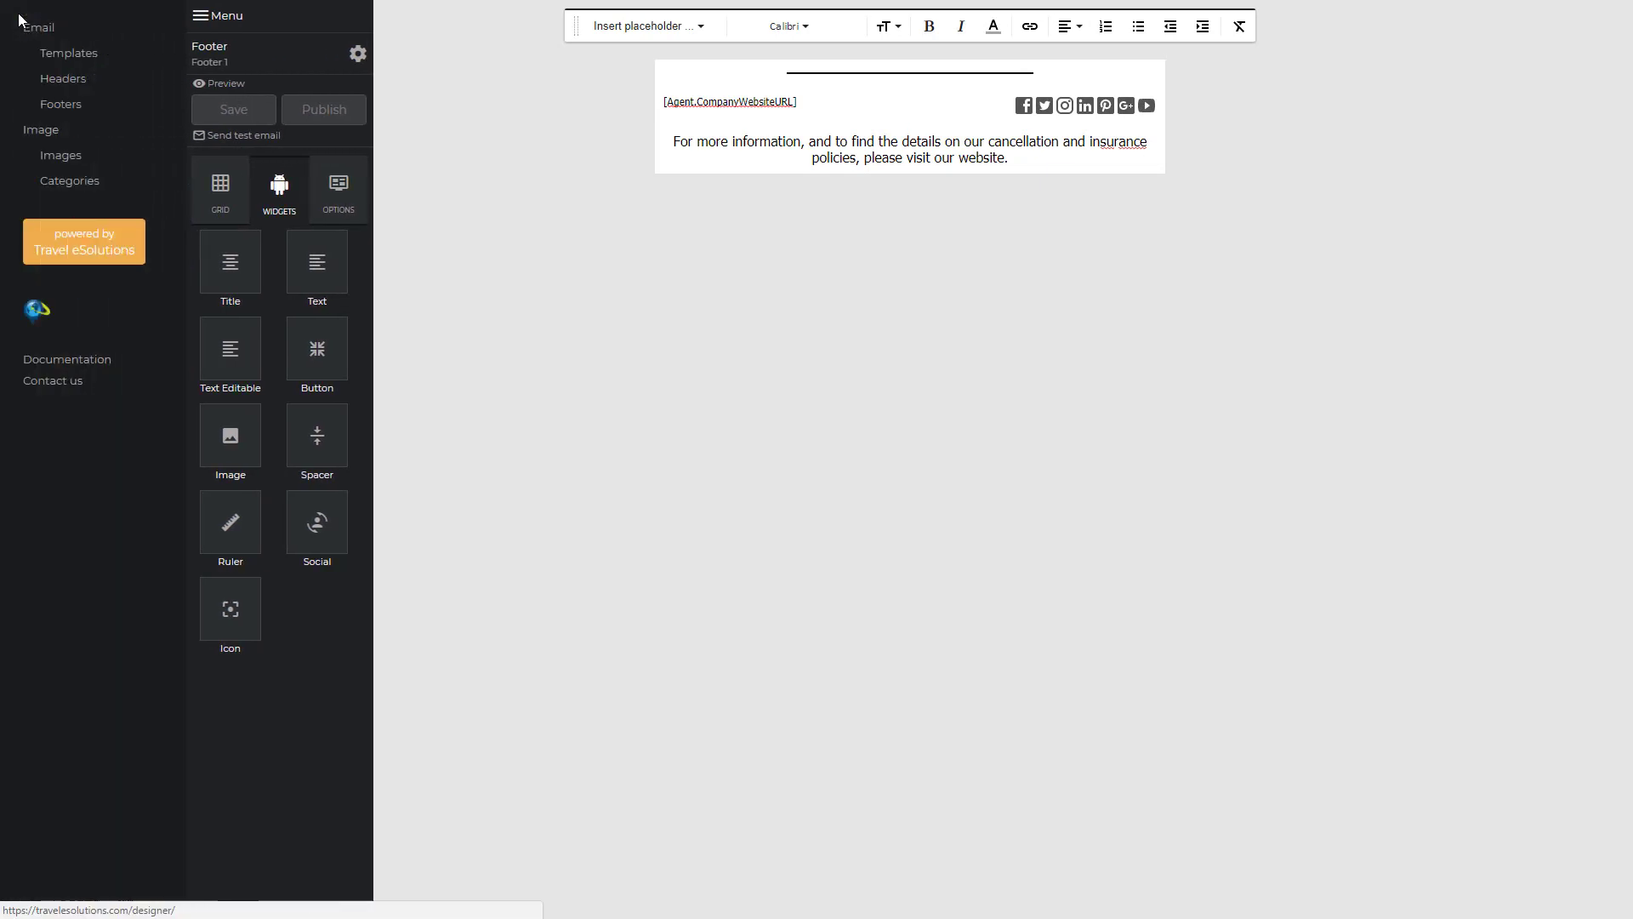
left_click(55, 62)
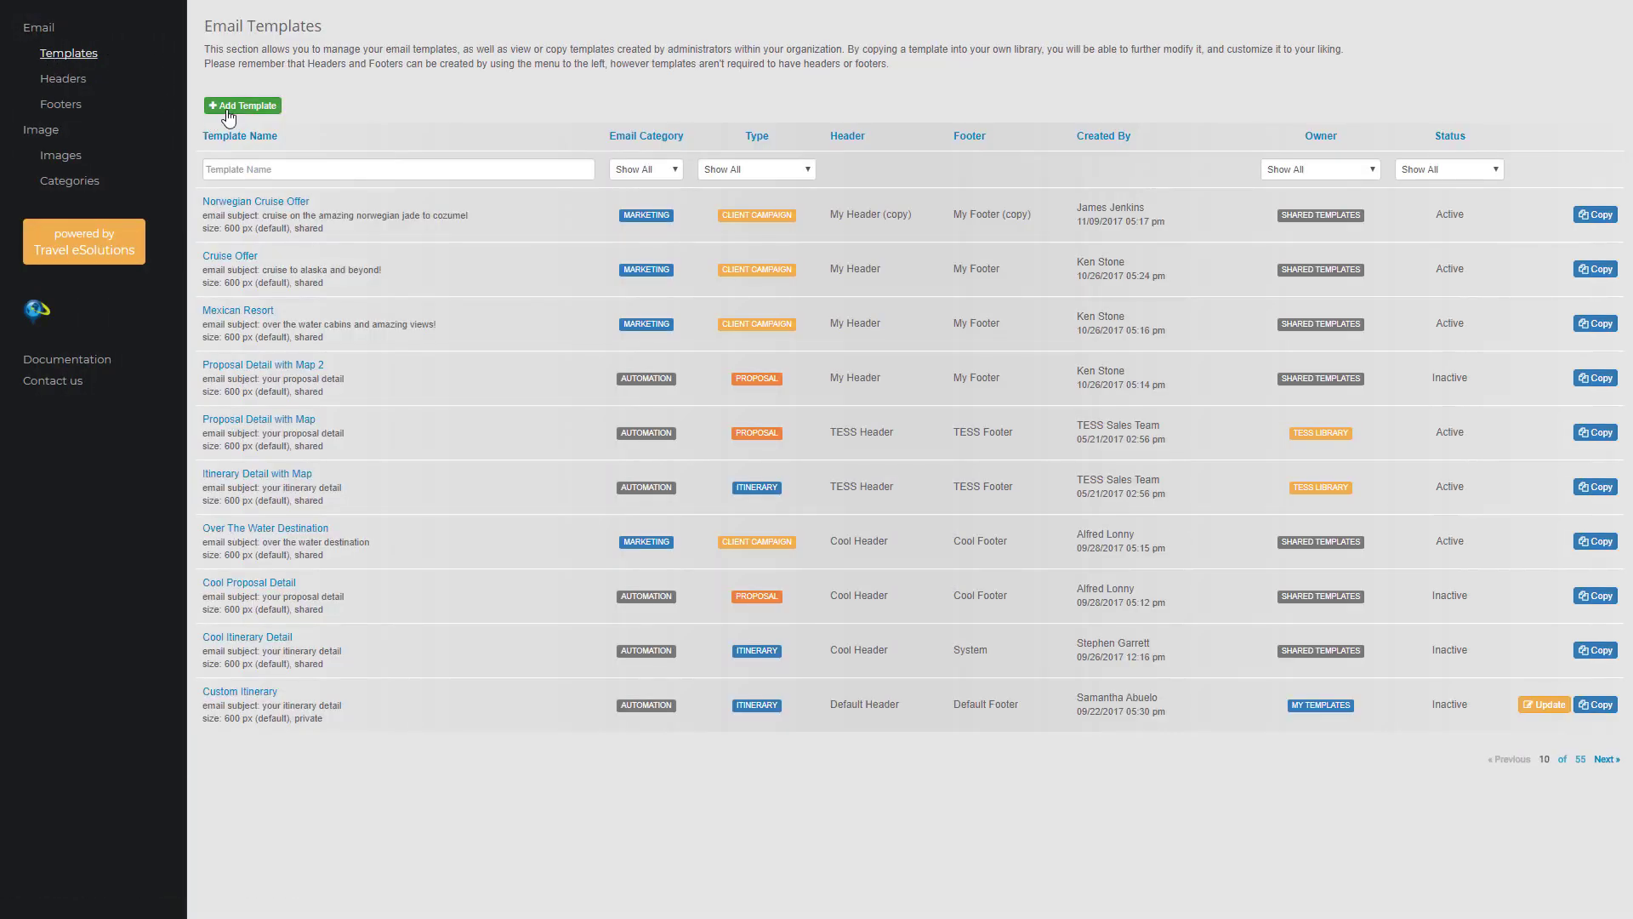
left_click(228, 107)
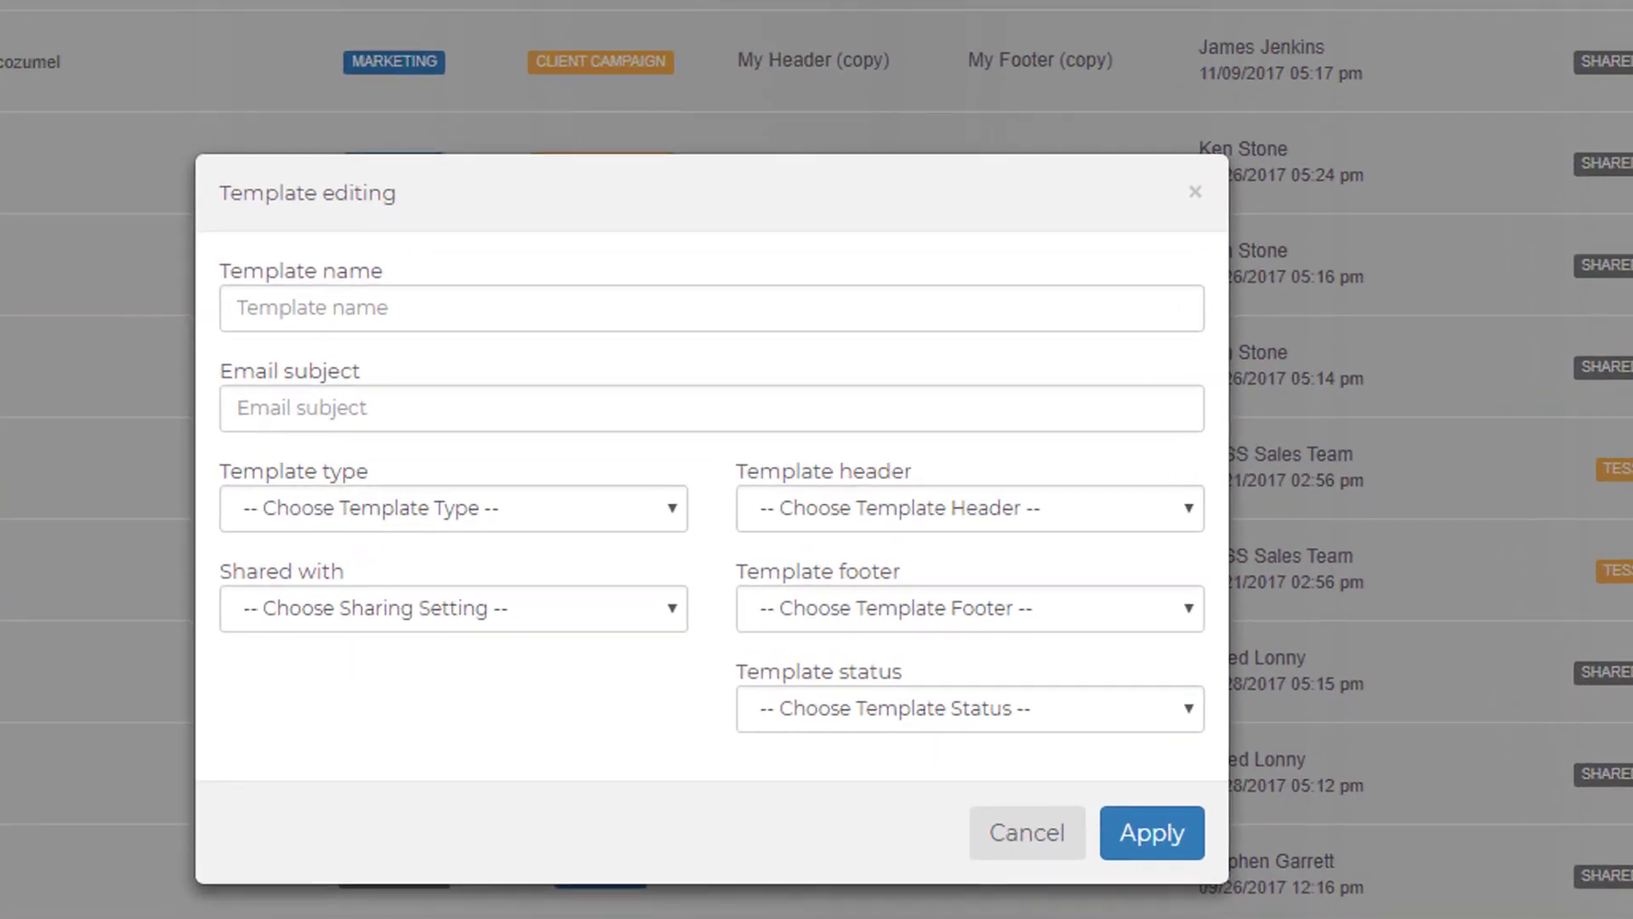
left_click(354, 286)
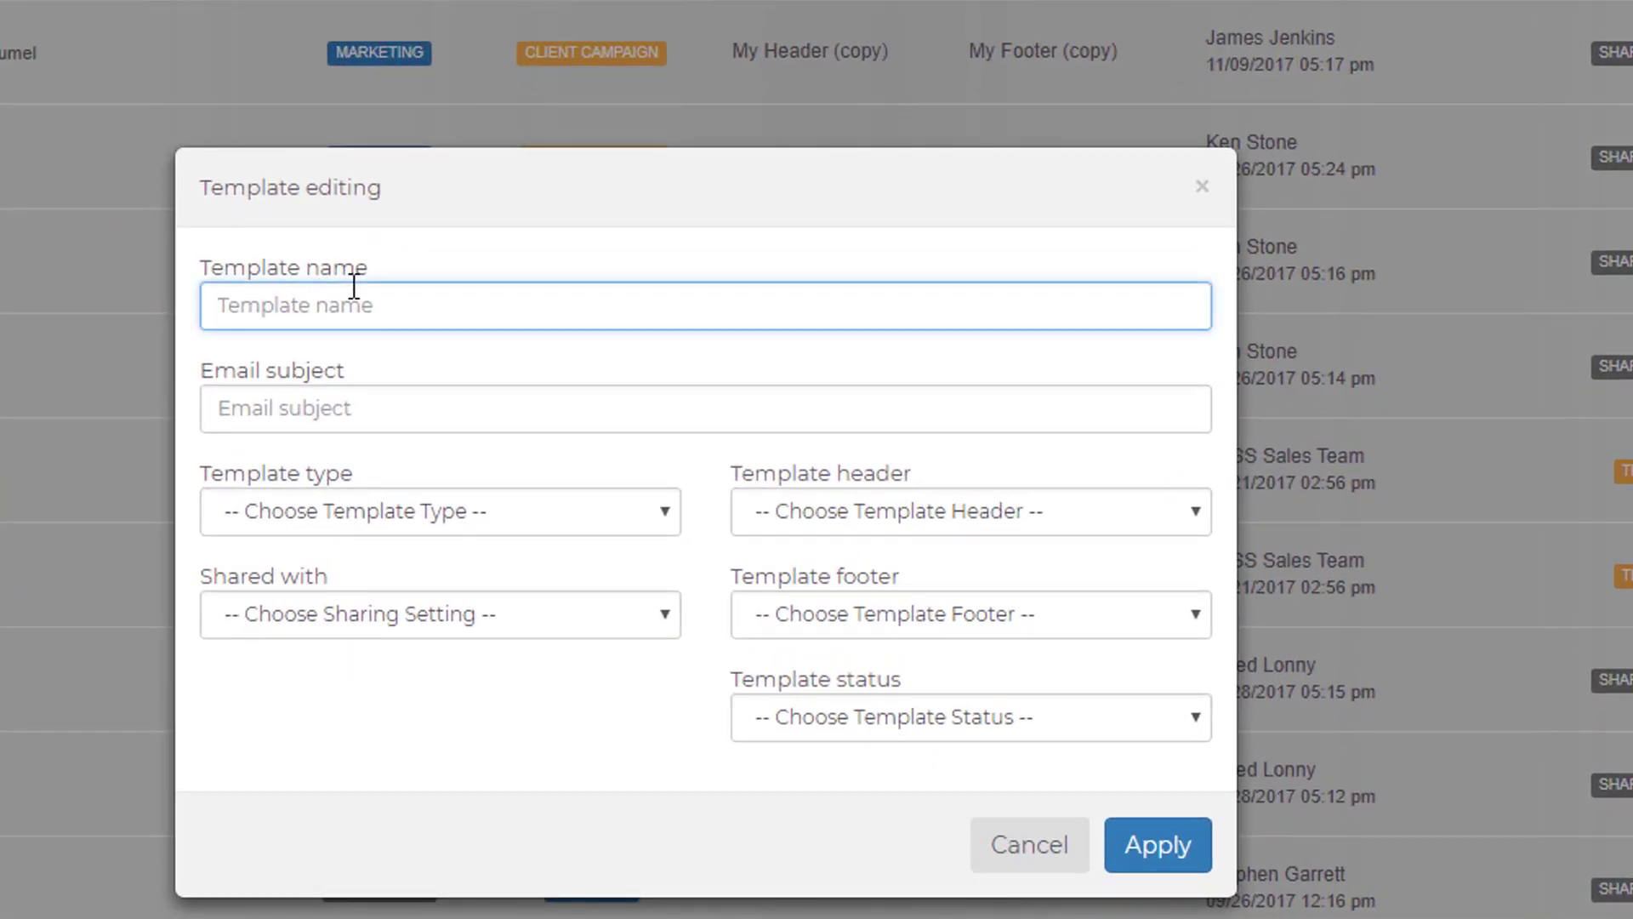
type("Are yo")
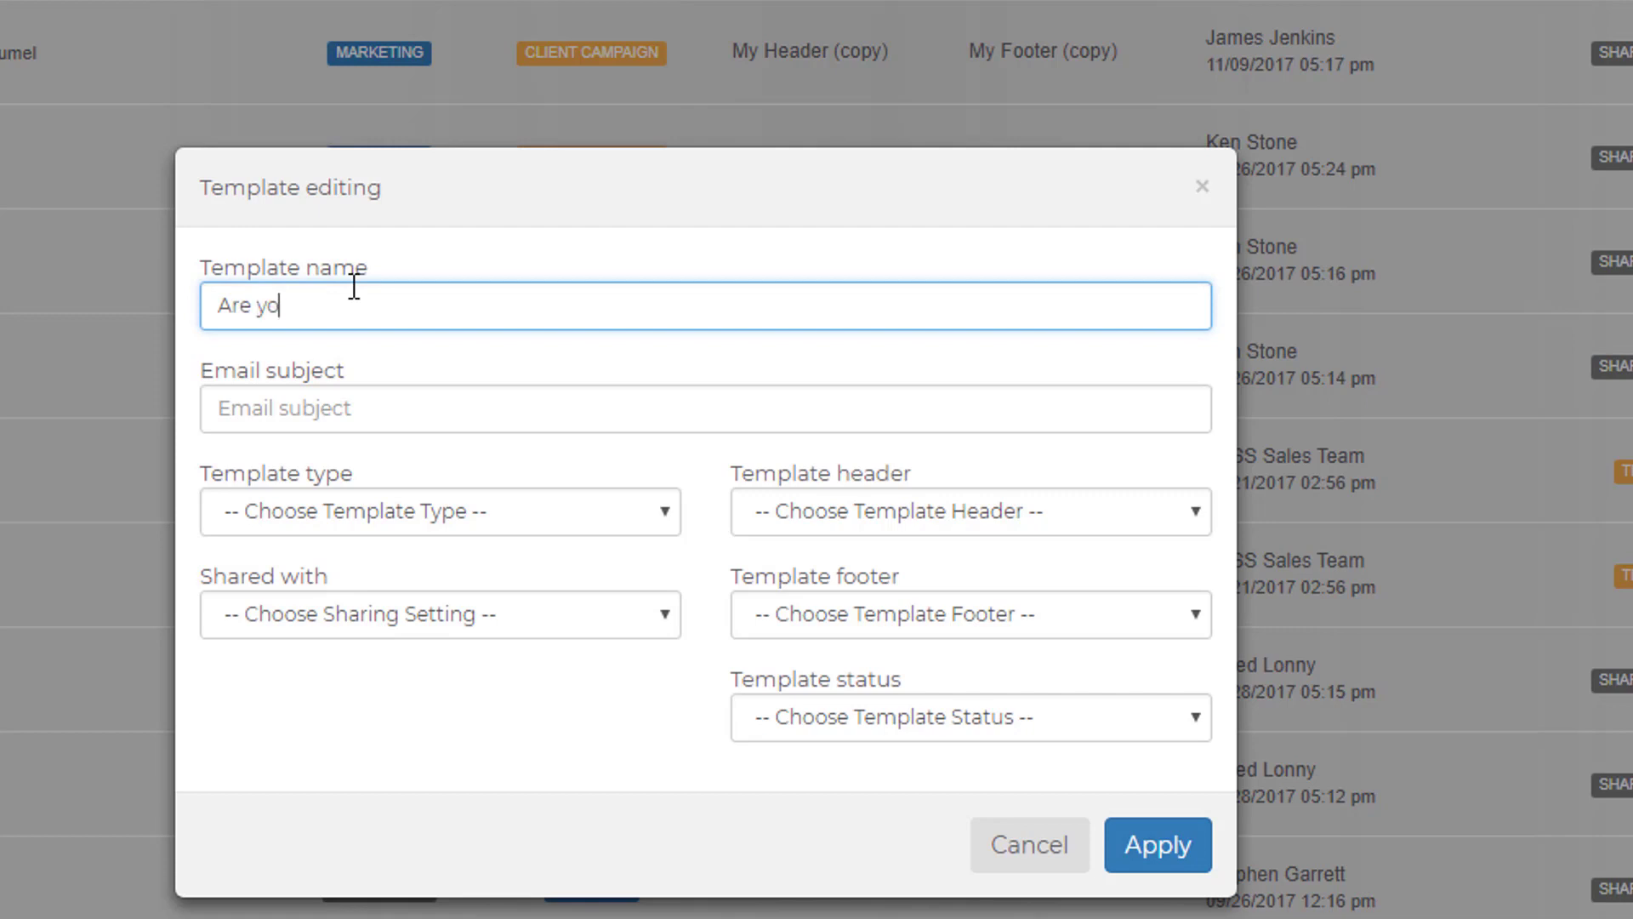
type("u ready")
key("Tab")
type("Ar")
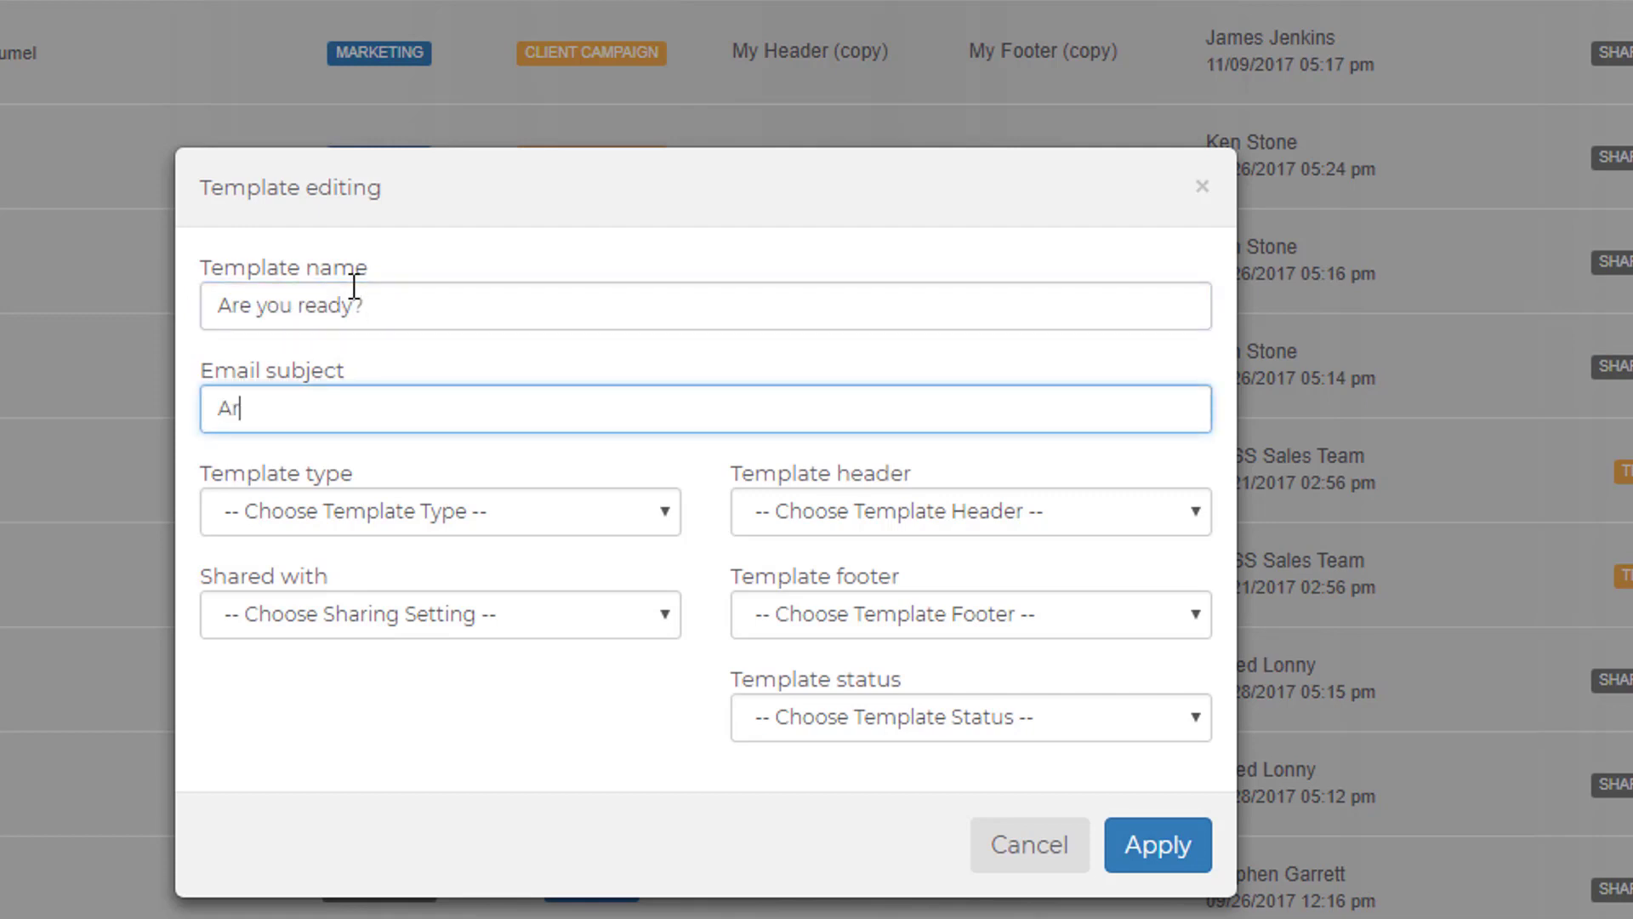
type("e you ready? We can help!")
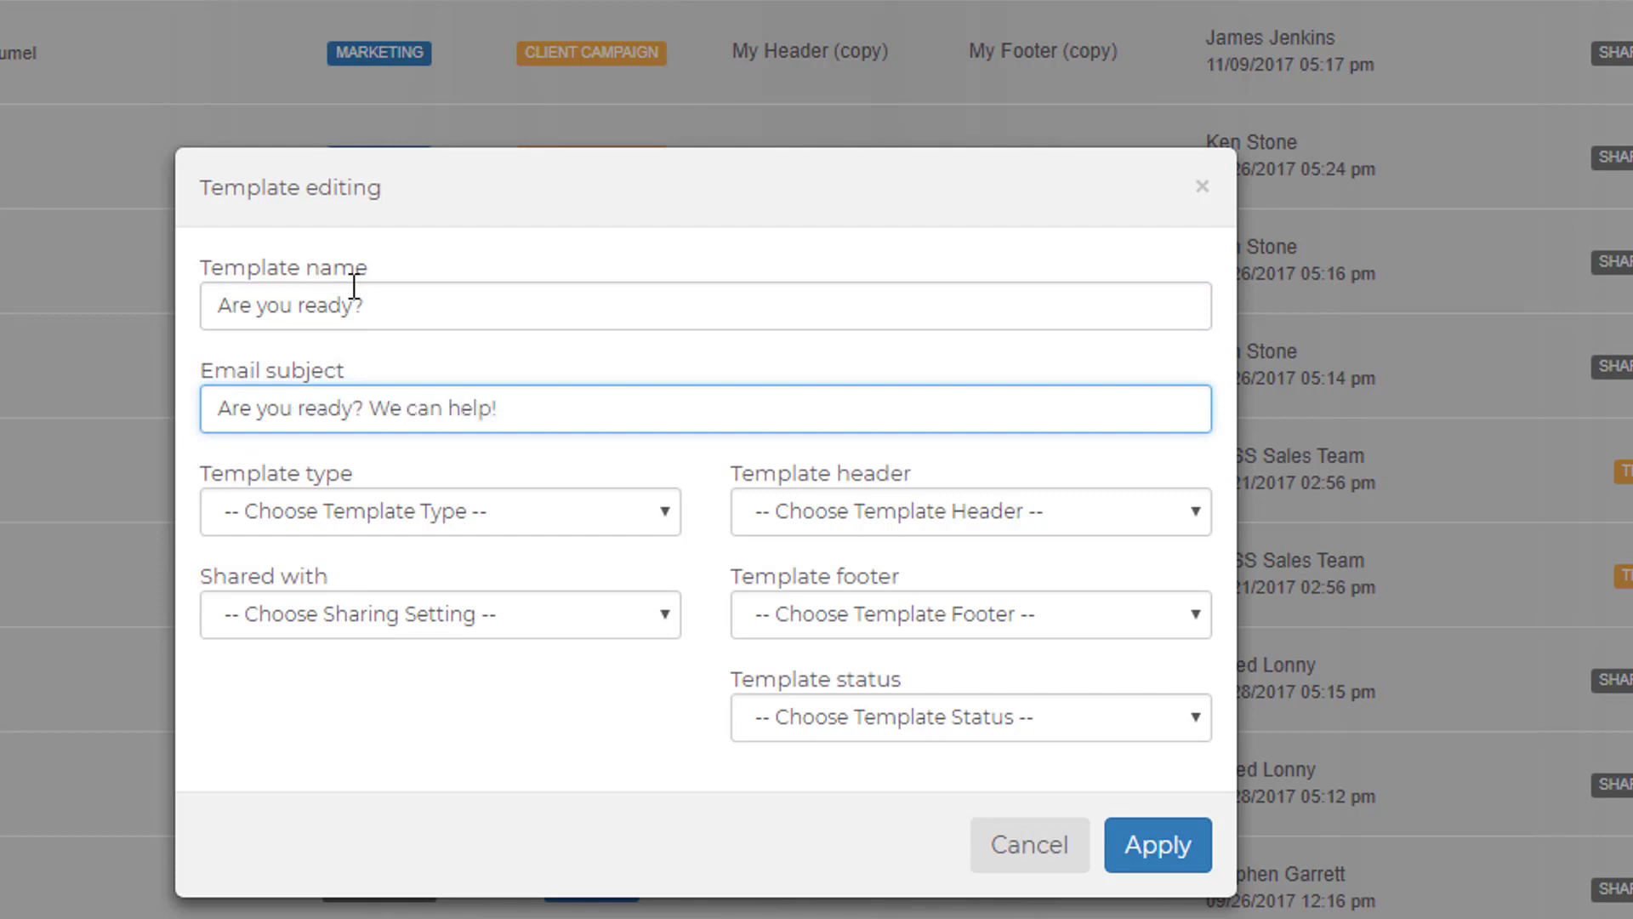
- Set the new template's type to Travelling and share it with Nobody
left_click(439, 509)
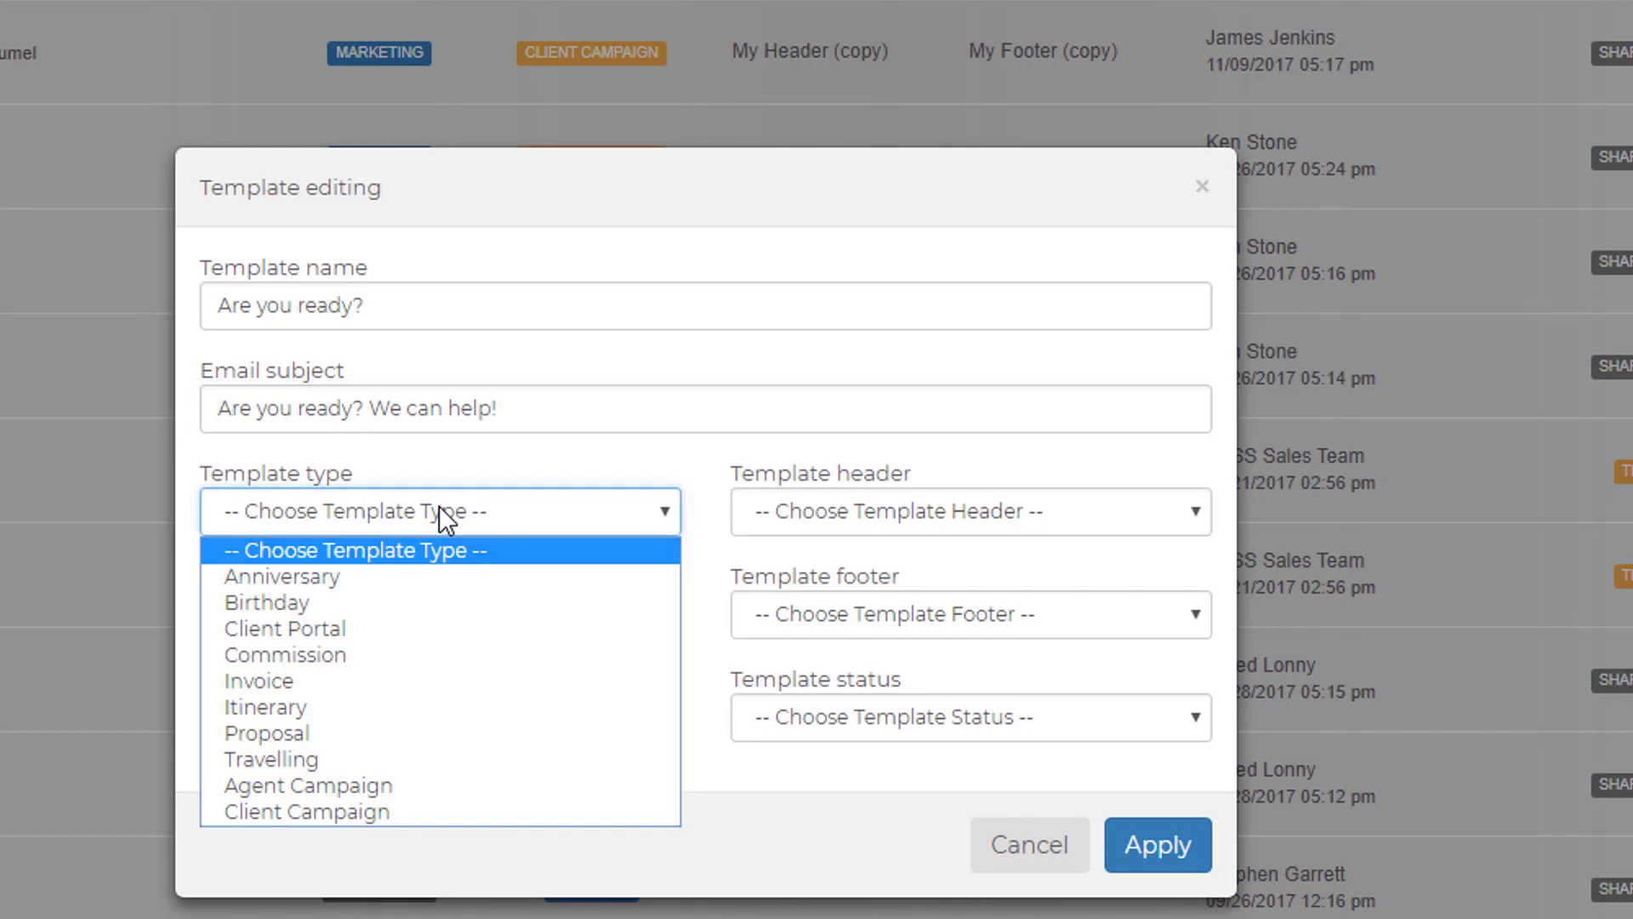
left_click(308, 759)
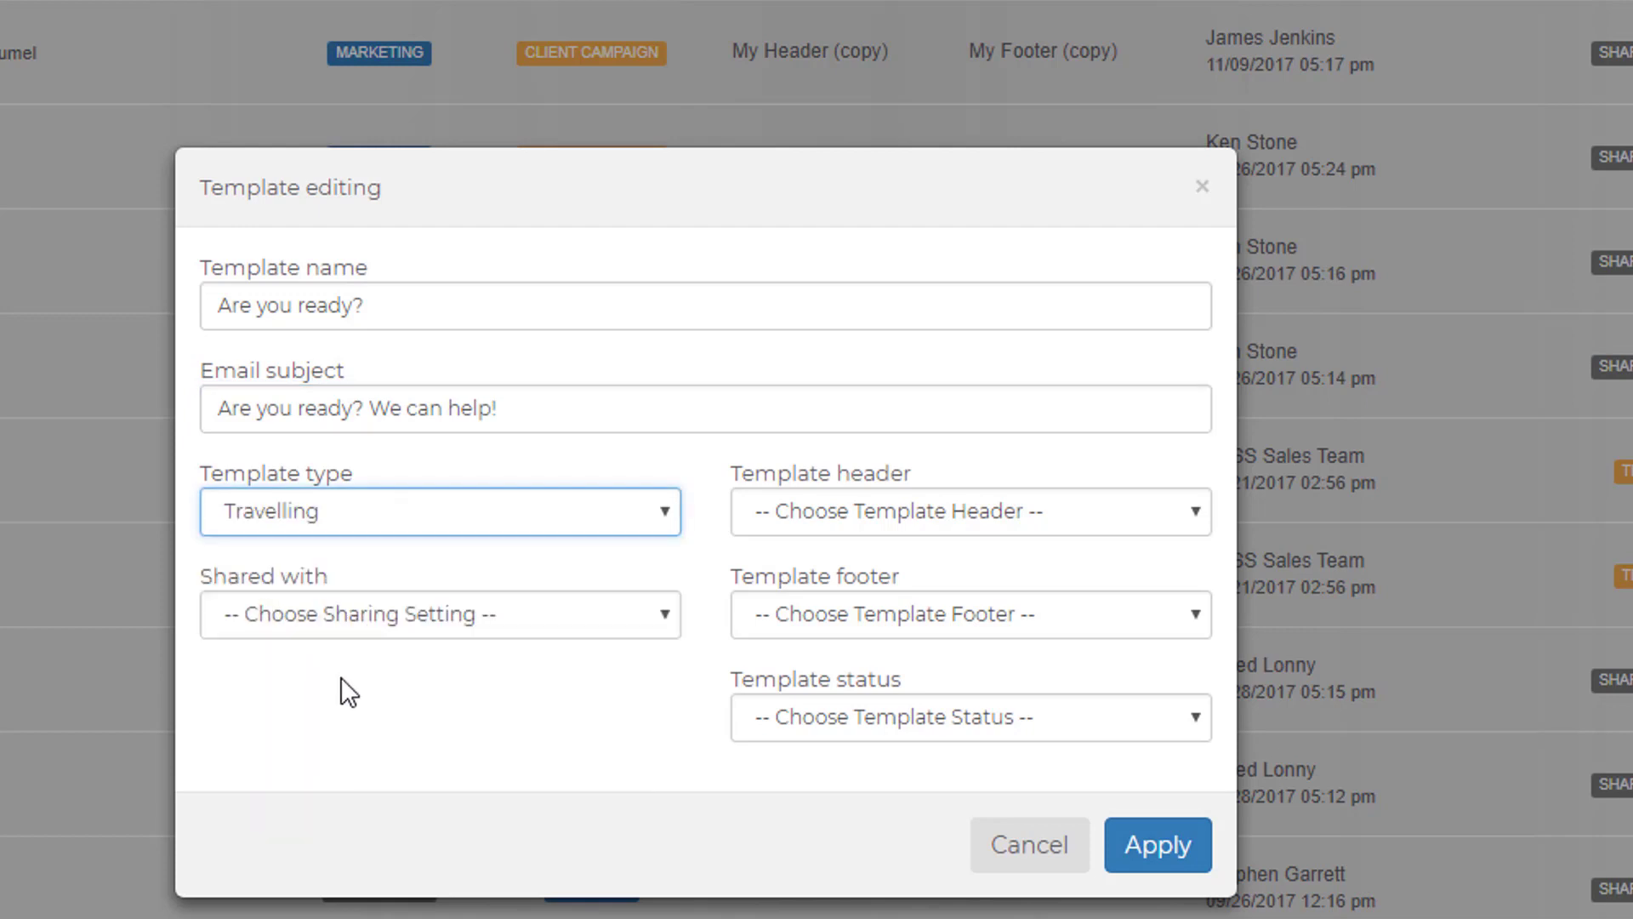
left_click(348, 616)
left_click(330, 676)
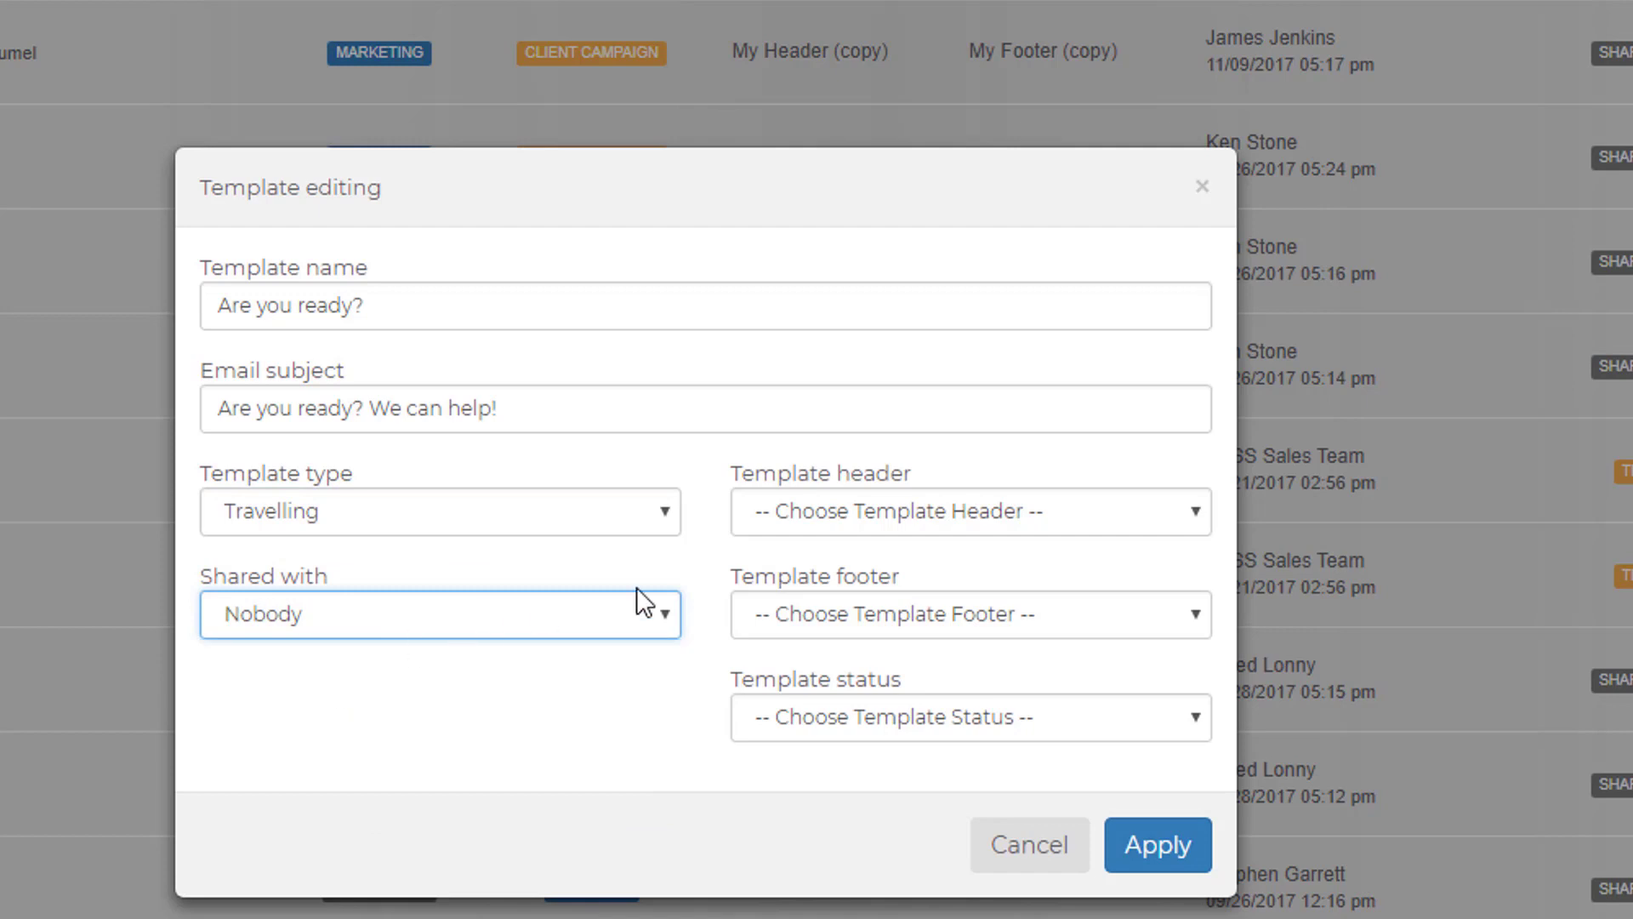
- Assign Header 1 and Footer 1 to the template, set its status to Active, and apply the settings
left_click(786, 513)
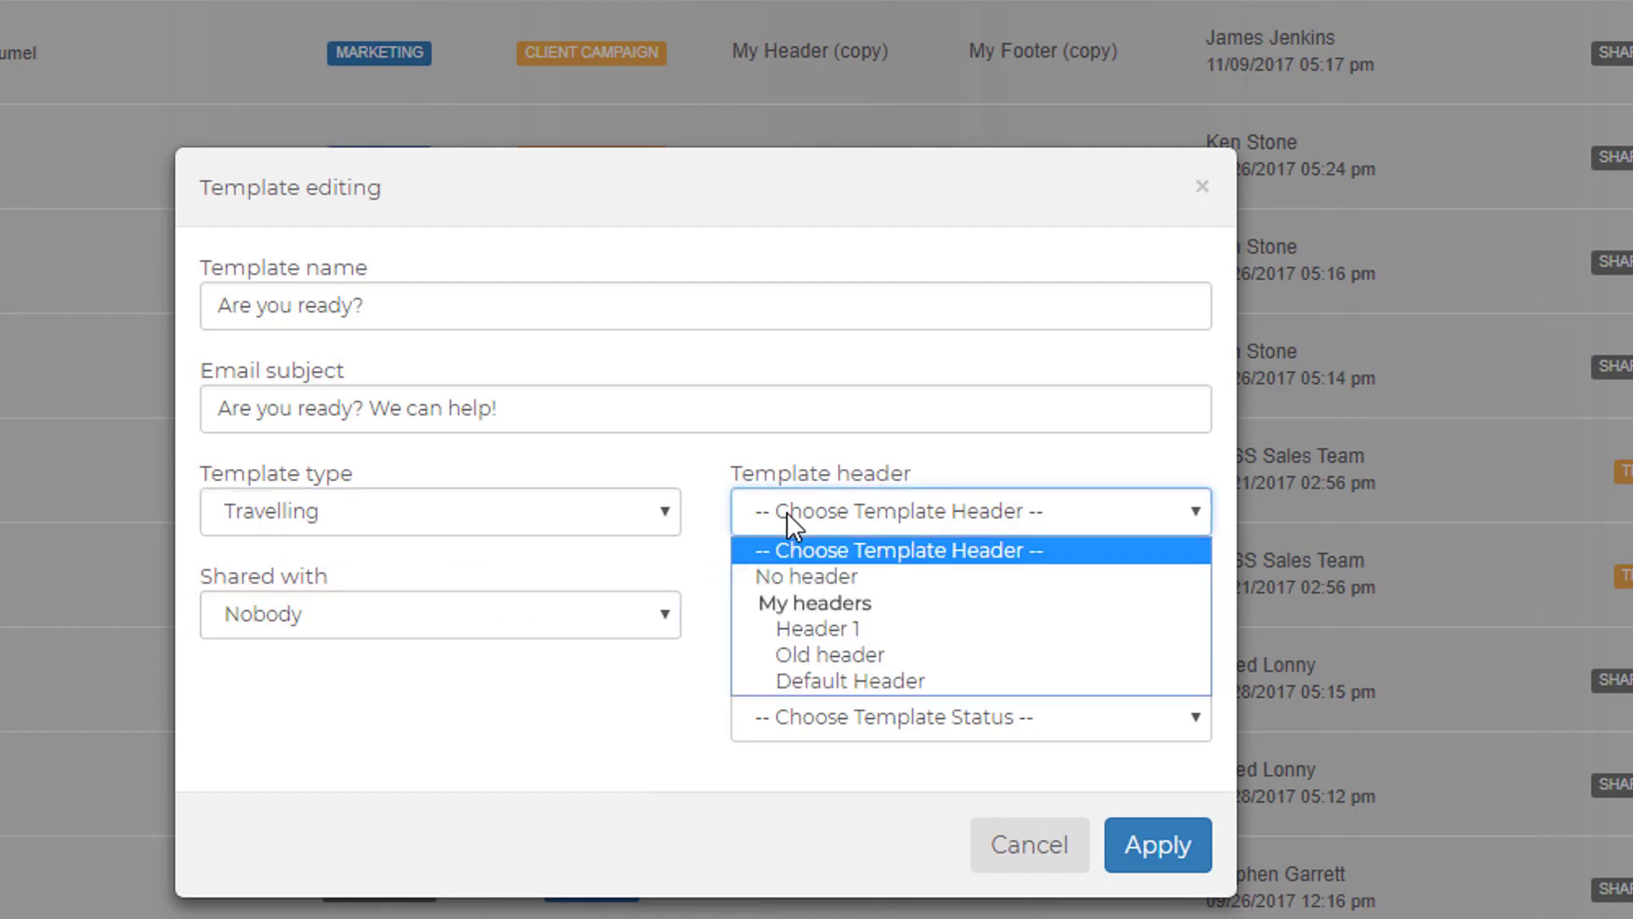
left_click(865, 632)
left_click(859, 616)
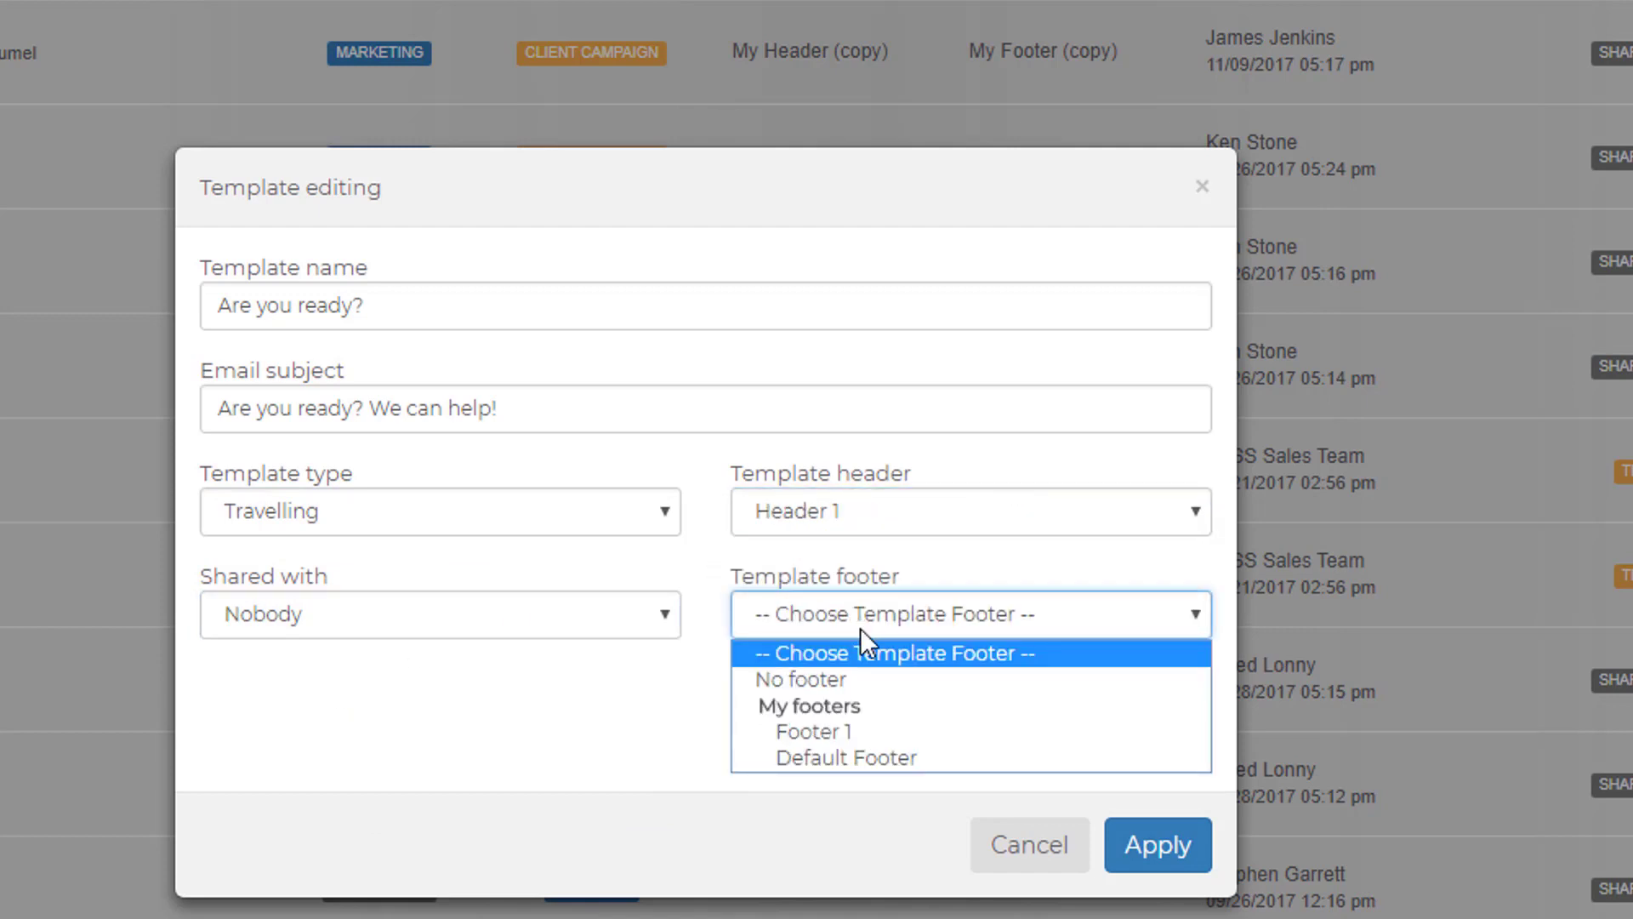
left_click(881, 728)
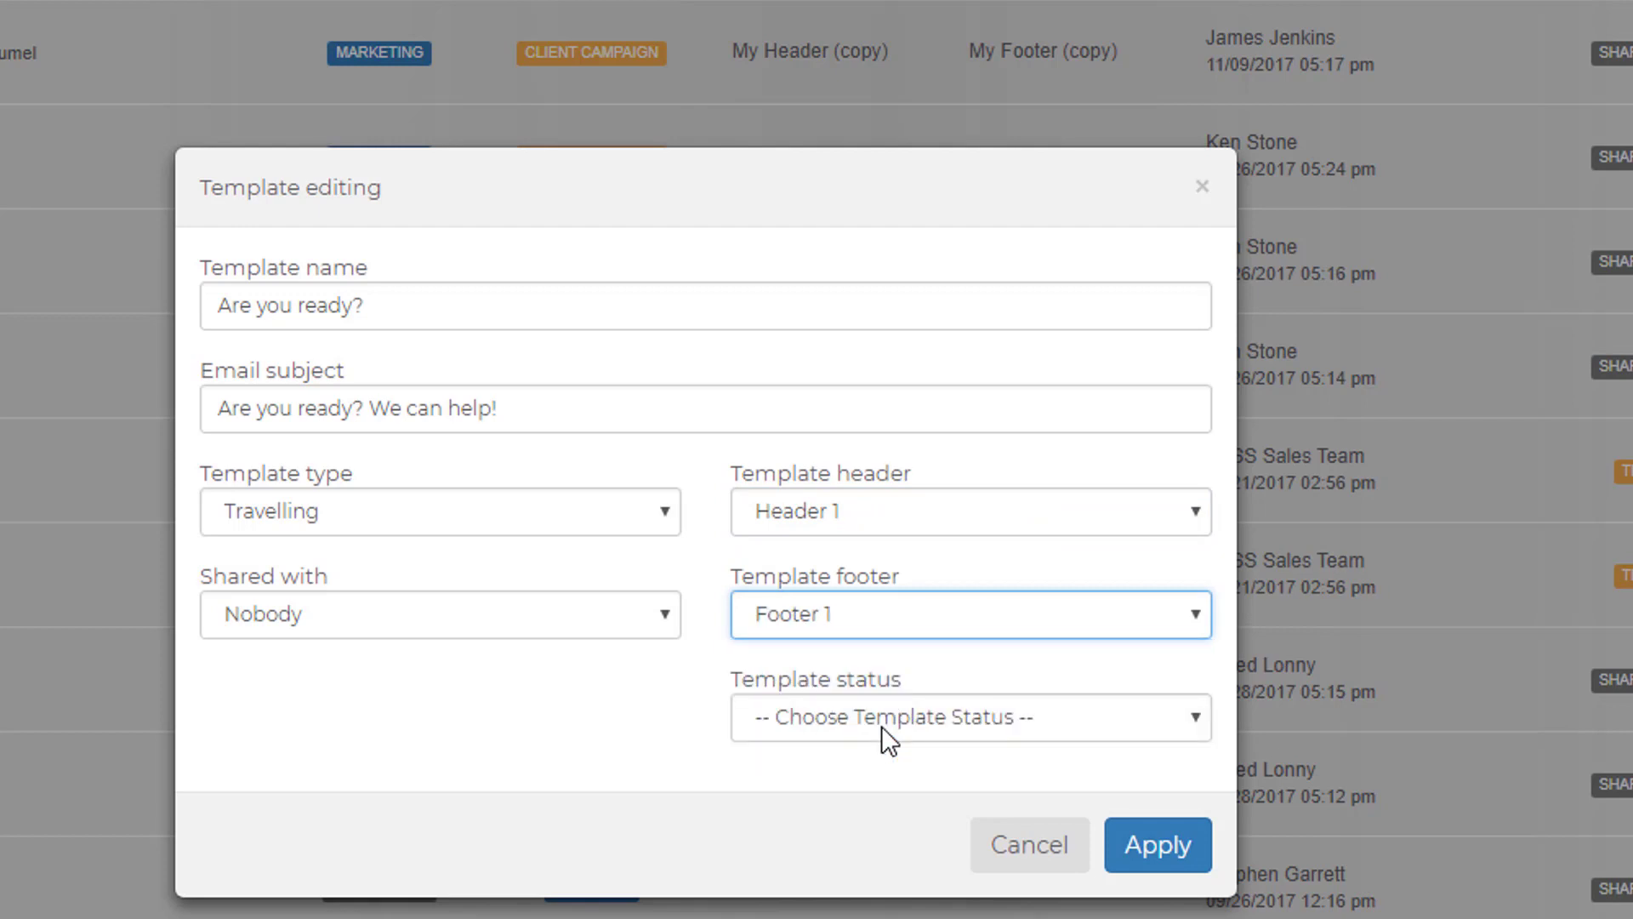
left_click(881, 736)
left_click(890, 781)
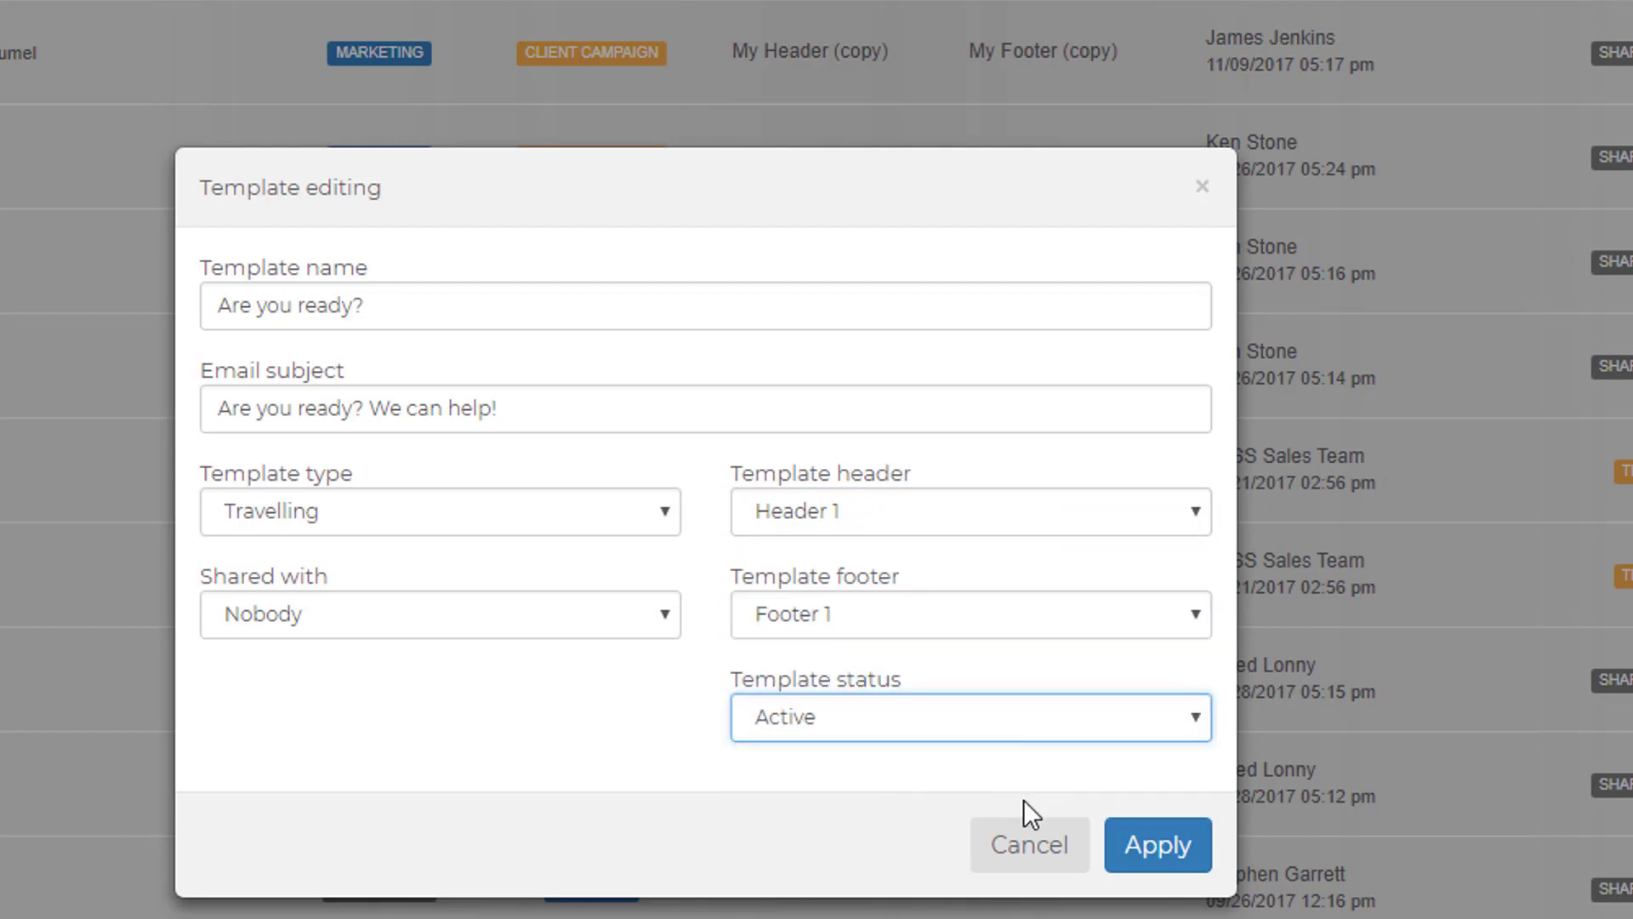
left_click(1161, 846)
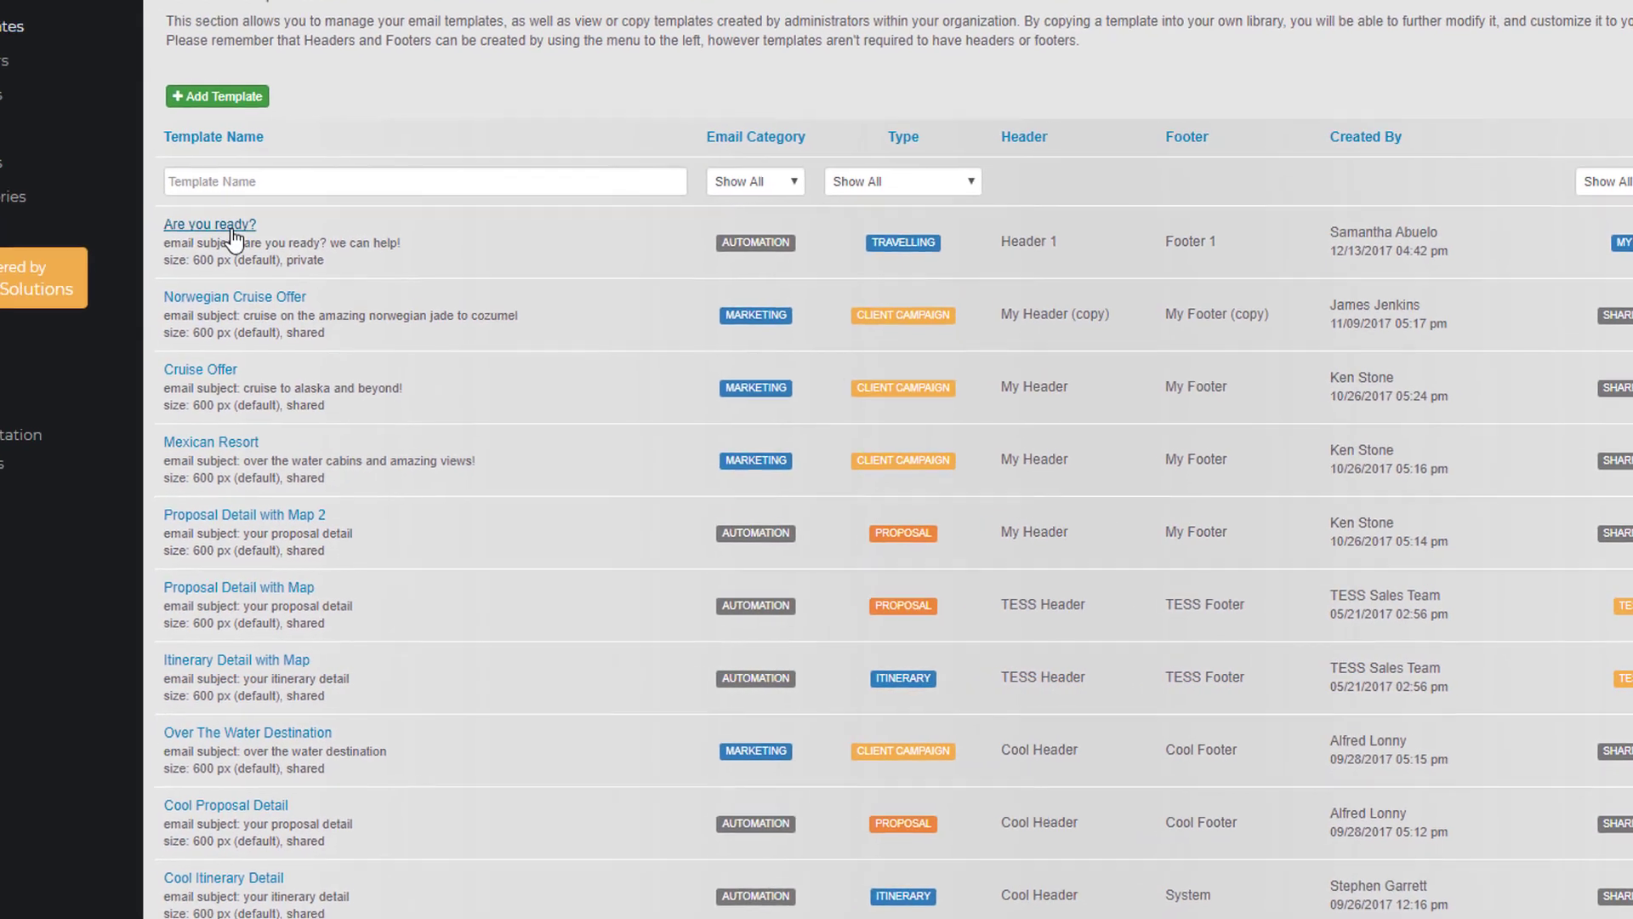
- Open the "Are you ready?" template for editing and place an image widget in a new full-width container between header and footer
left_click(286, 246)
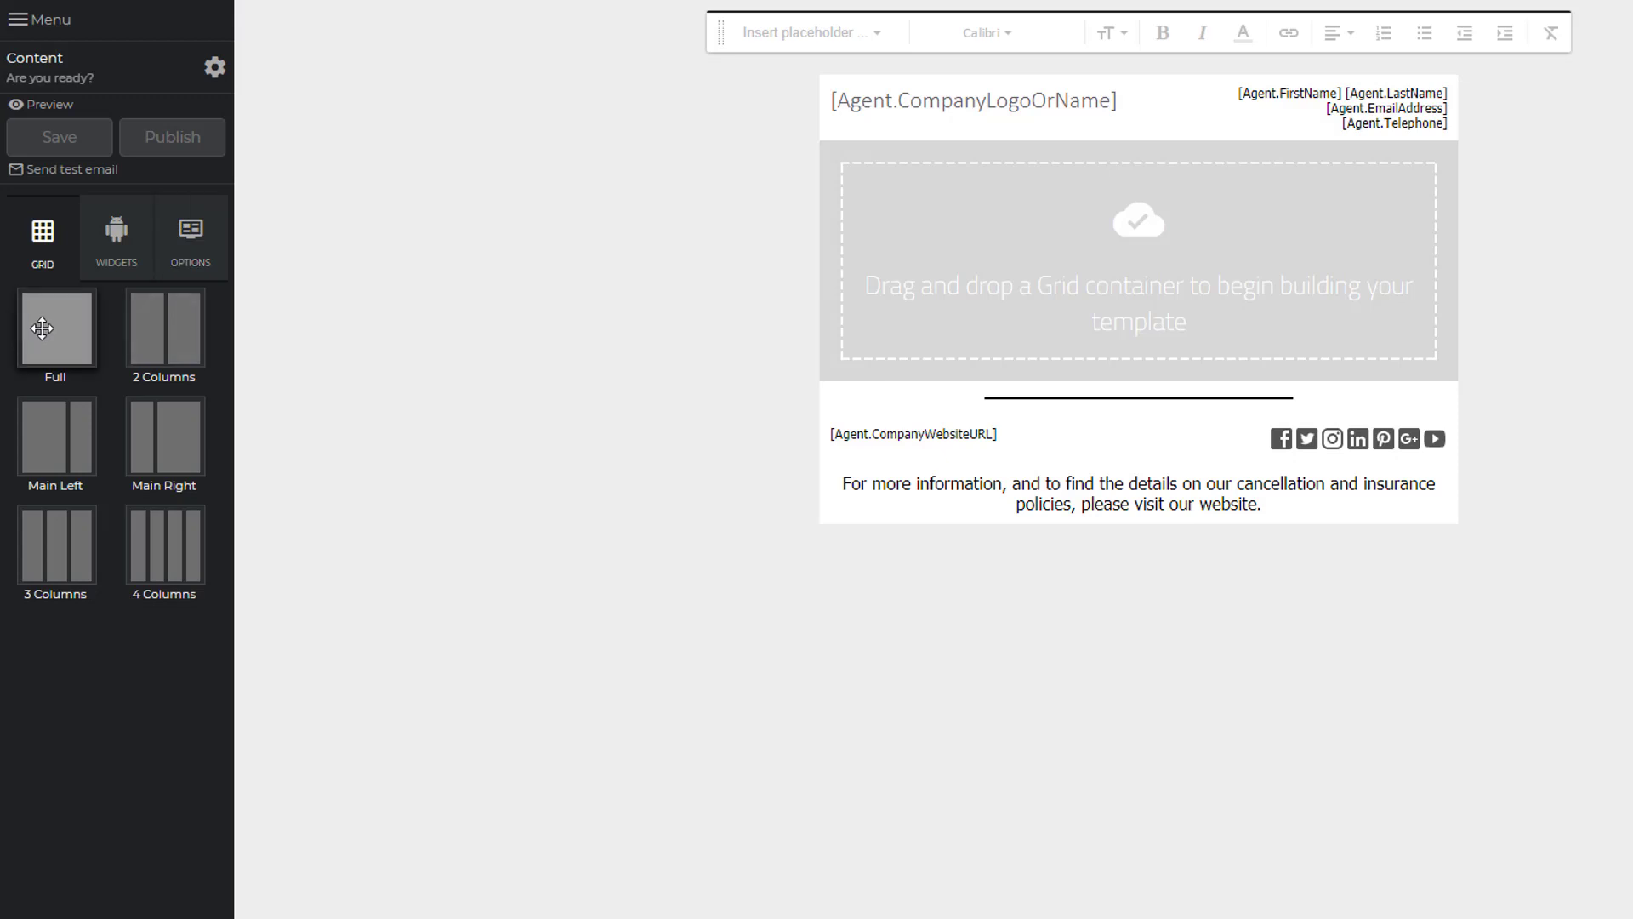
left_click_drag(44, 328, 915, 239)
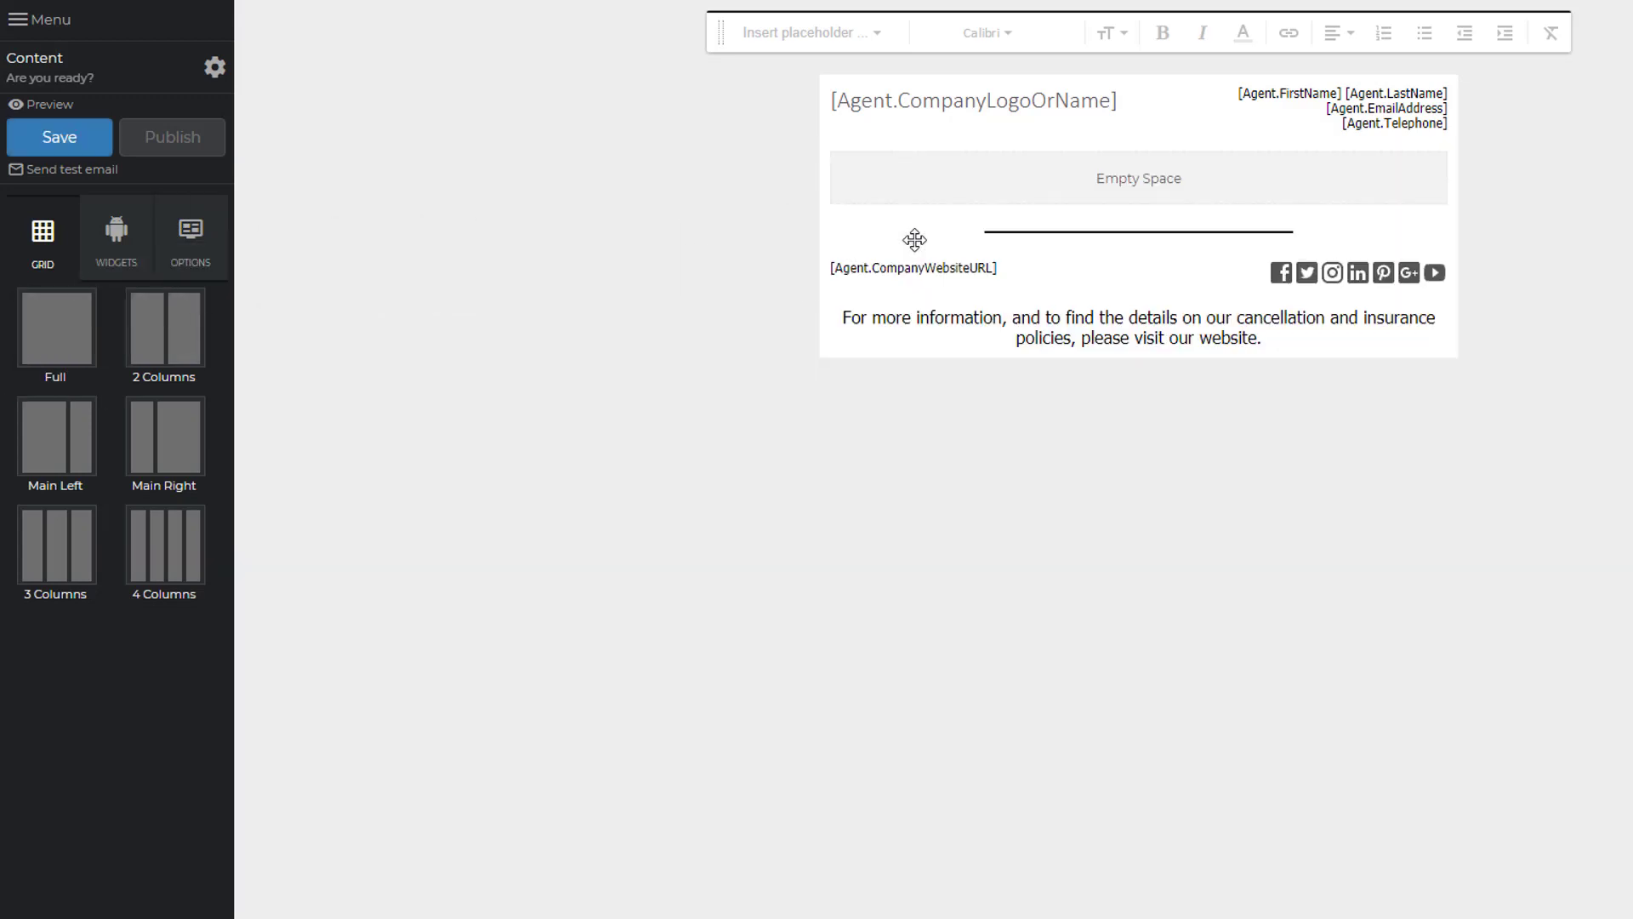
left_click(134, 242)
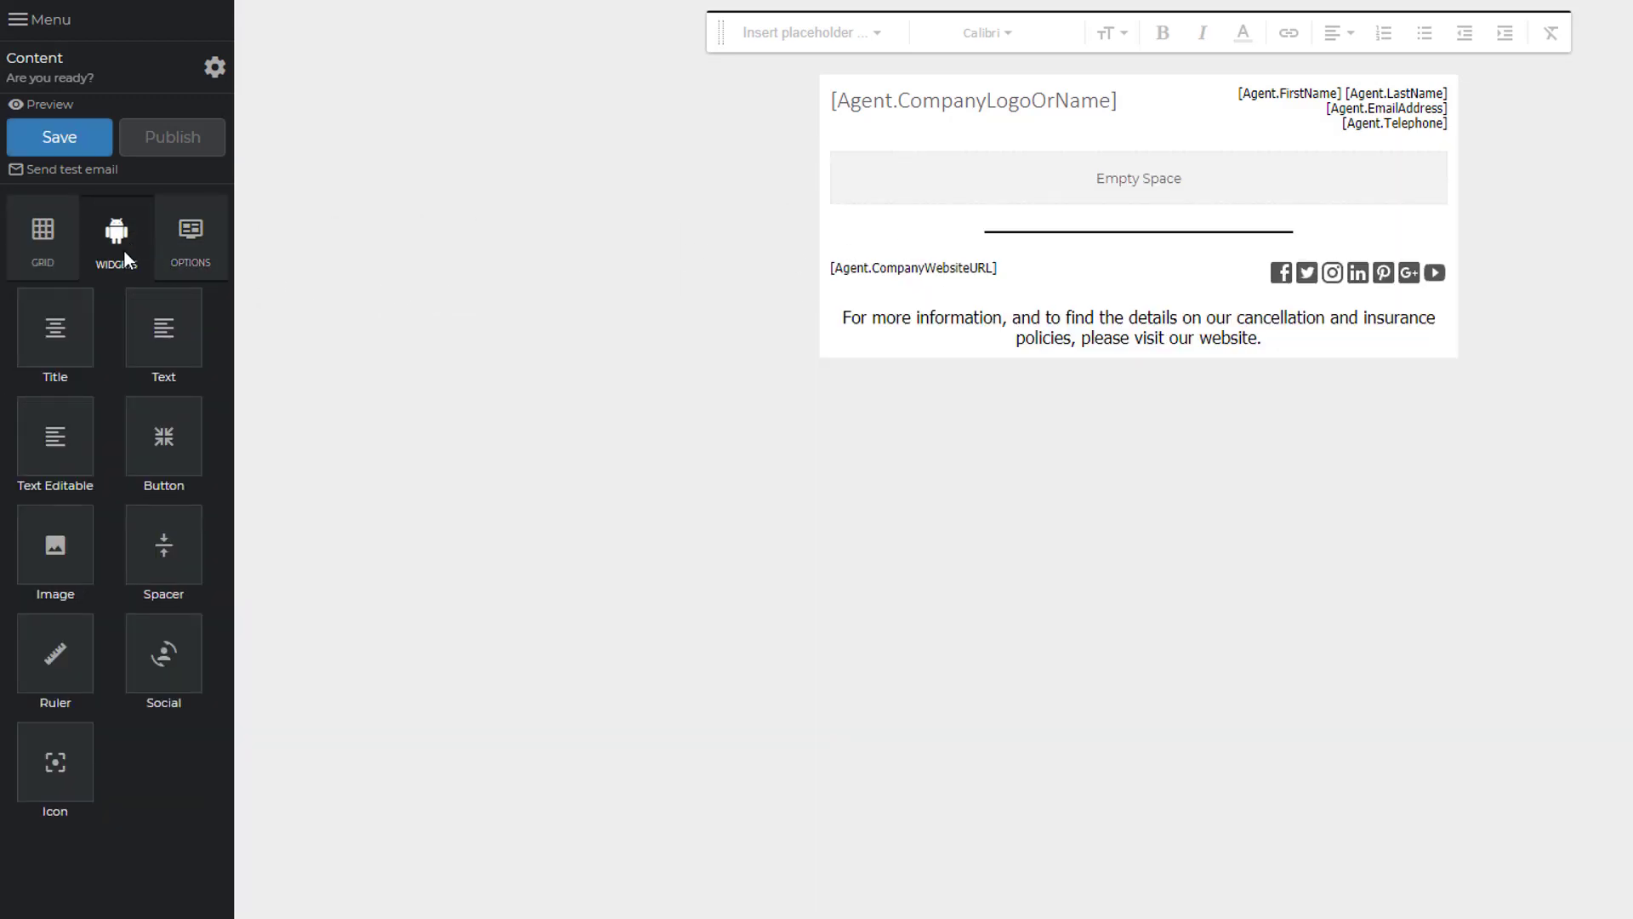
left_click_drag(65, 548, 1037, 169)
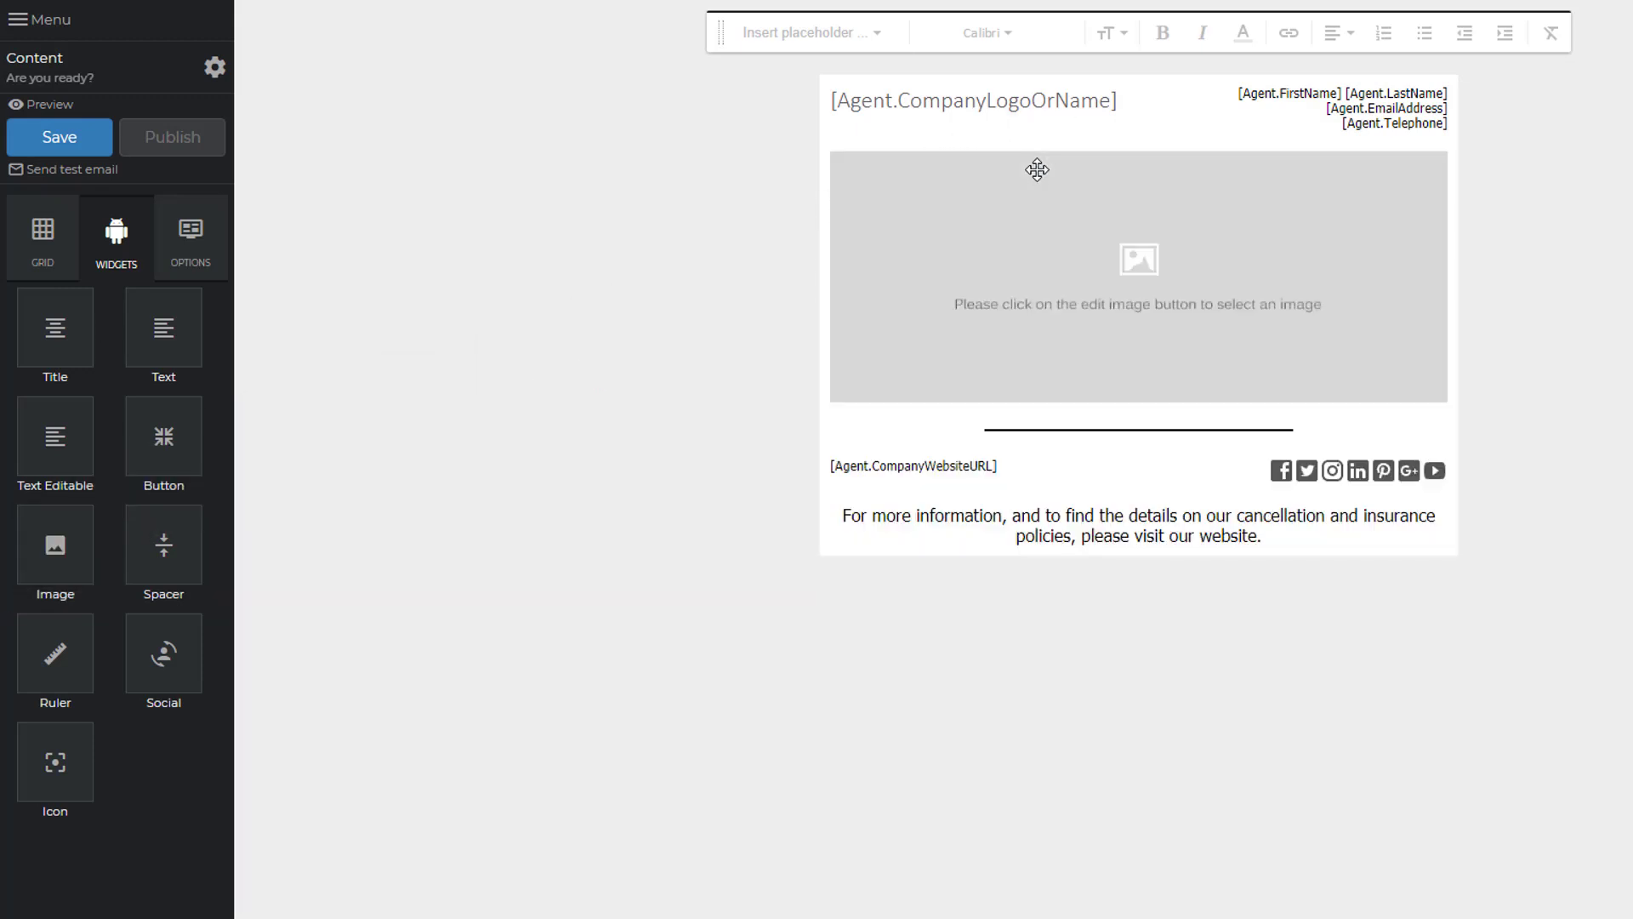
- Upload the AreYouReadyBanner picture to the personal image library and choose it for the image block
mouse_move(962, 216)
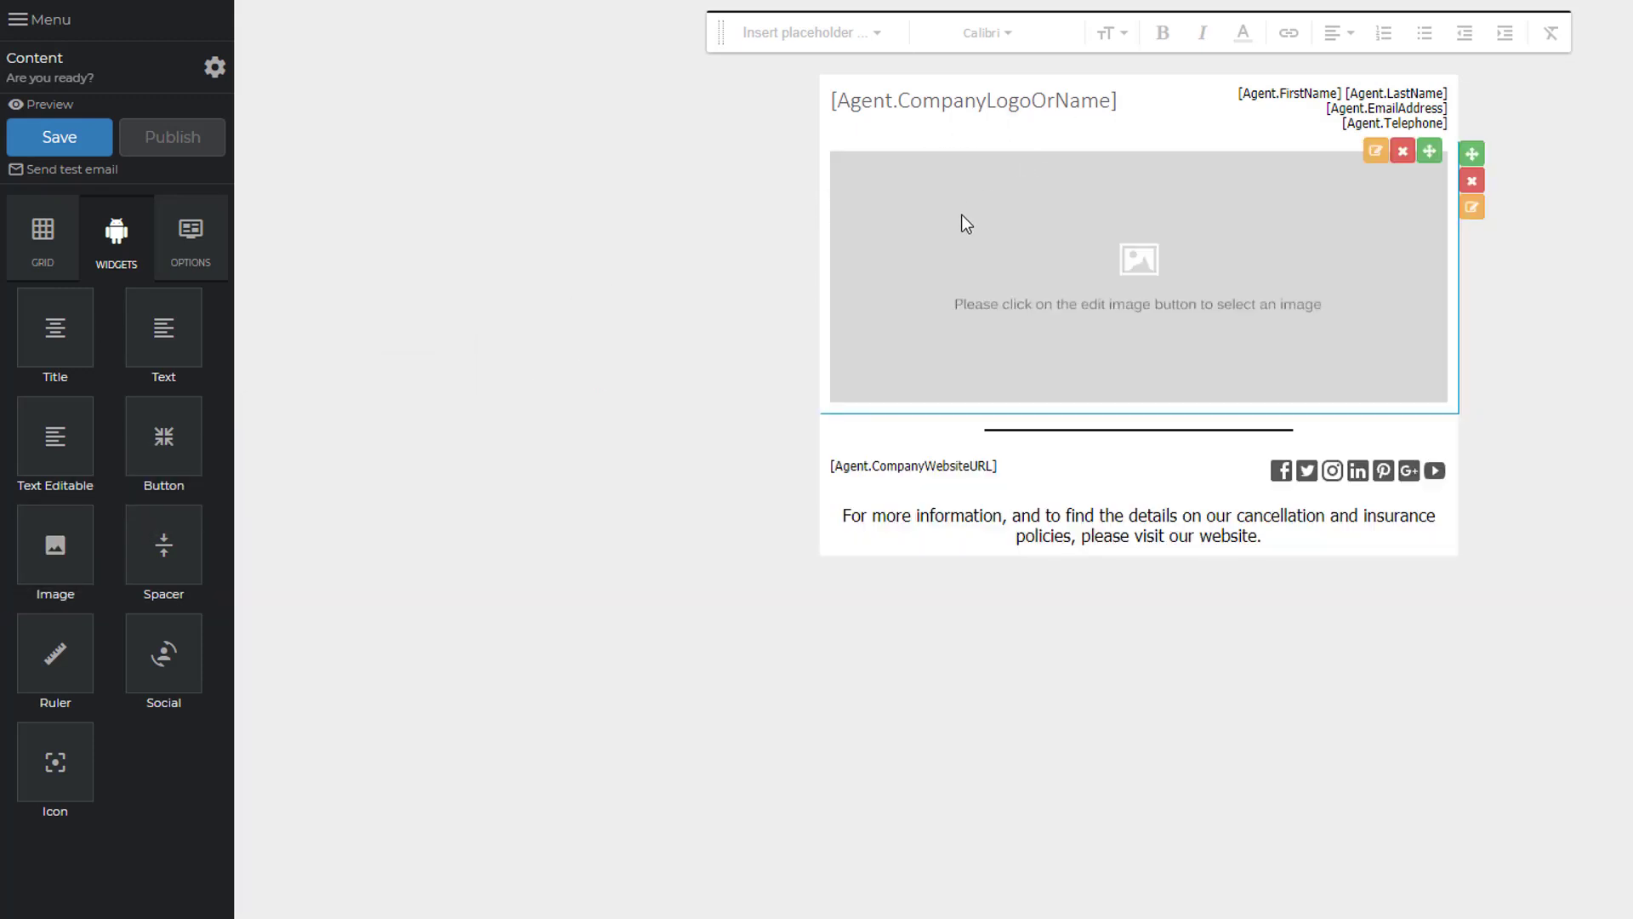
left_click(1376, 152)
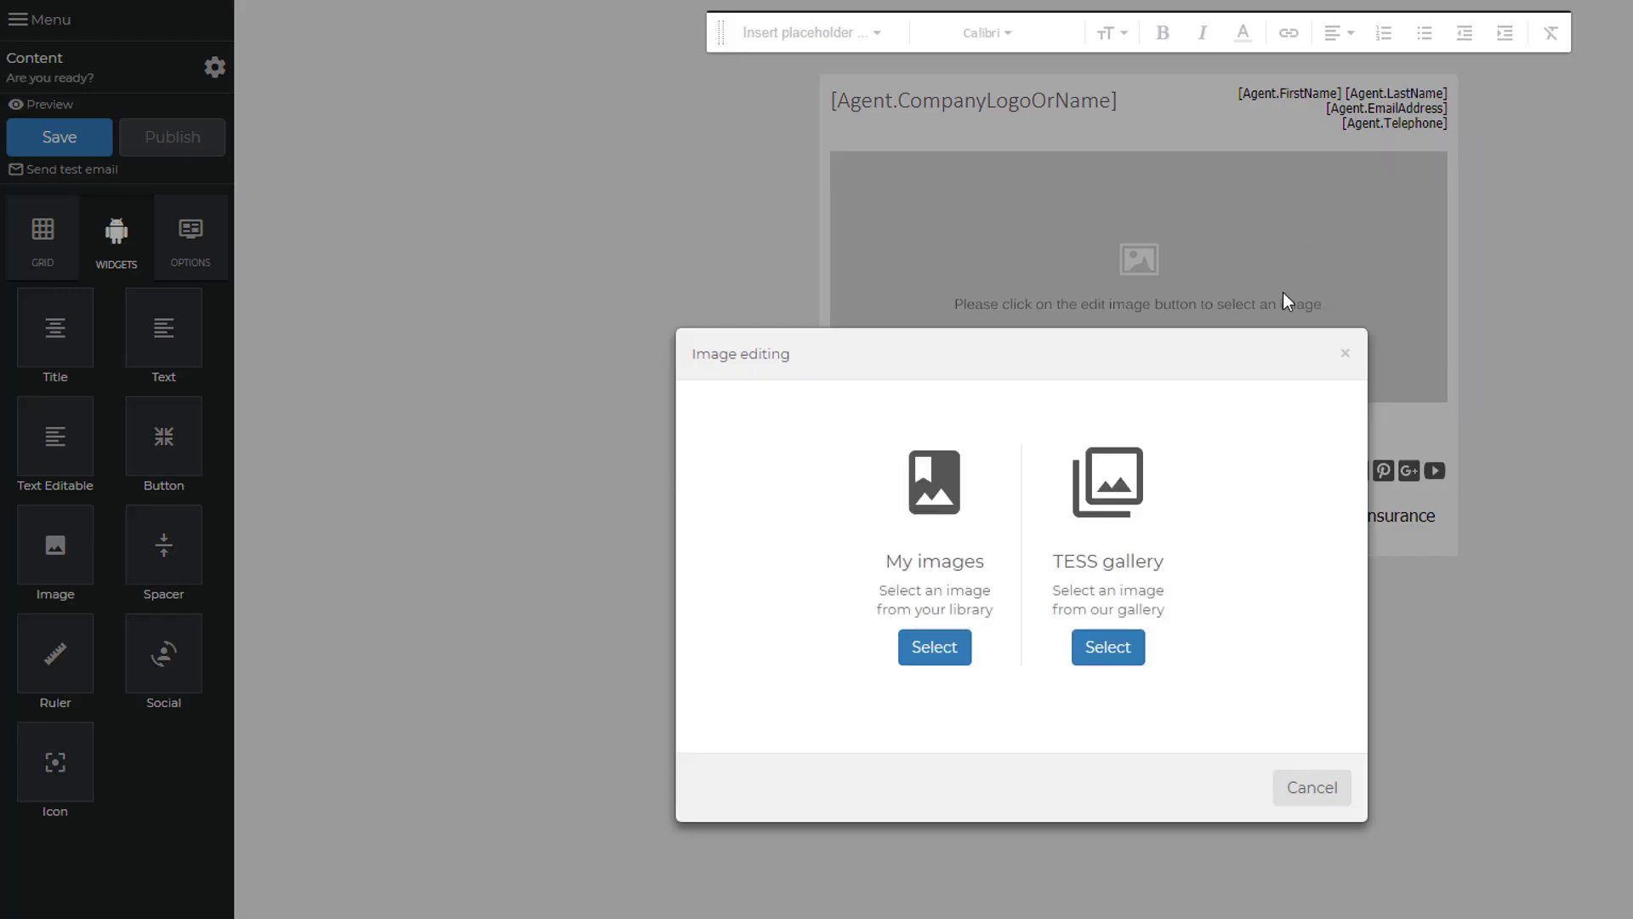
left_click(923, 653)
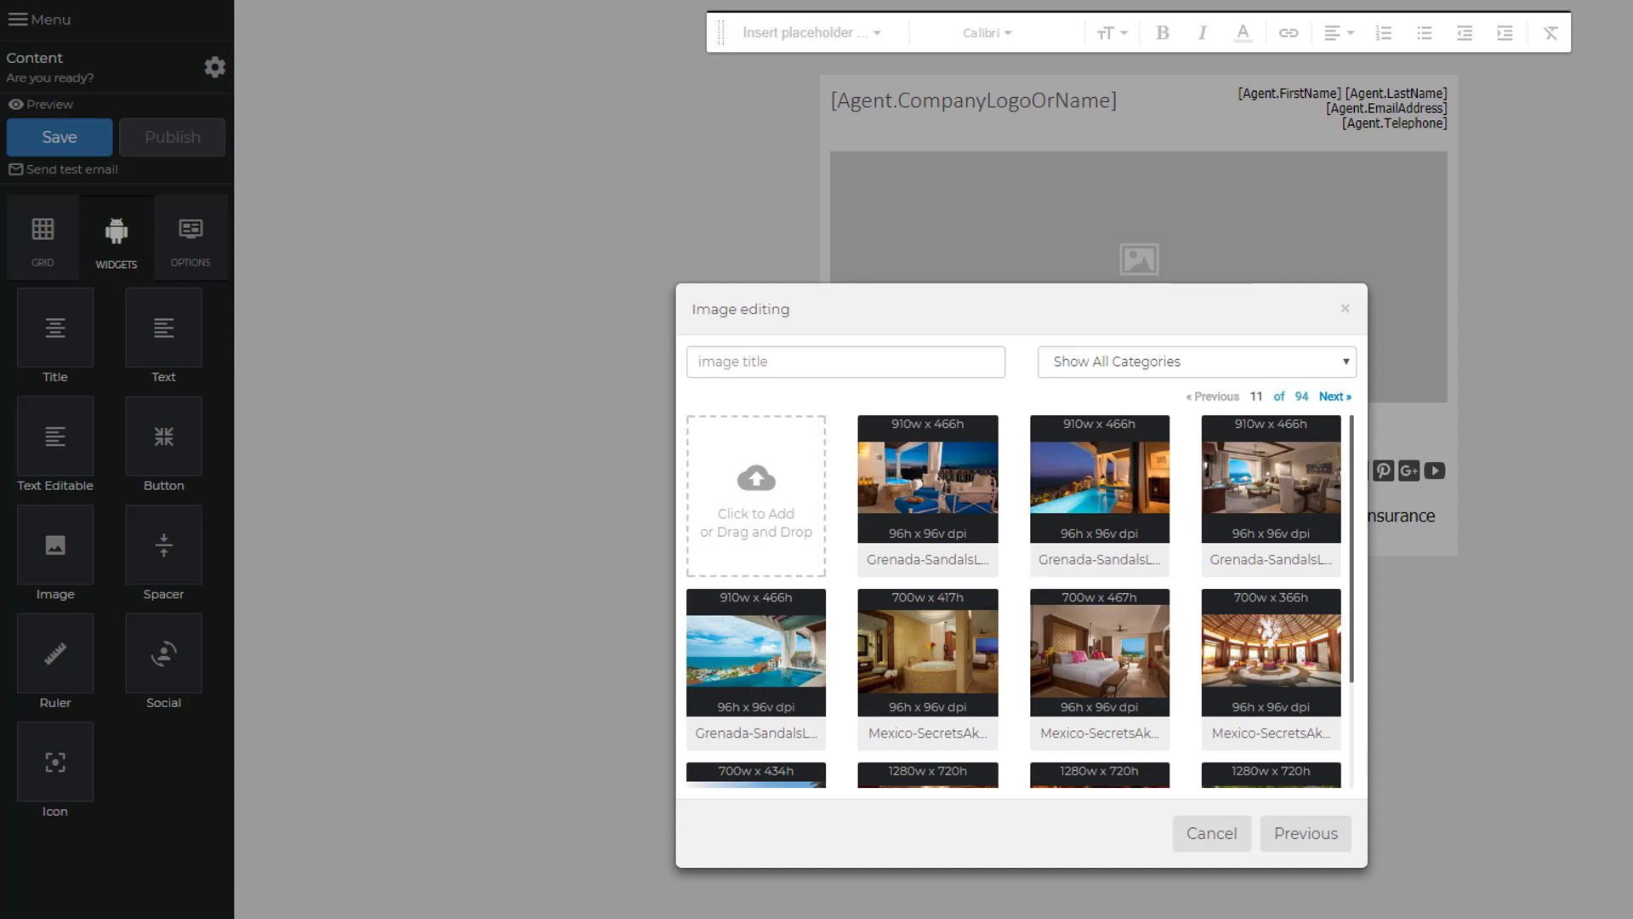
left_click_drag(1632, 523, 777, 513)
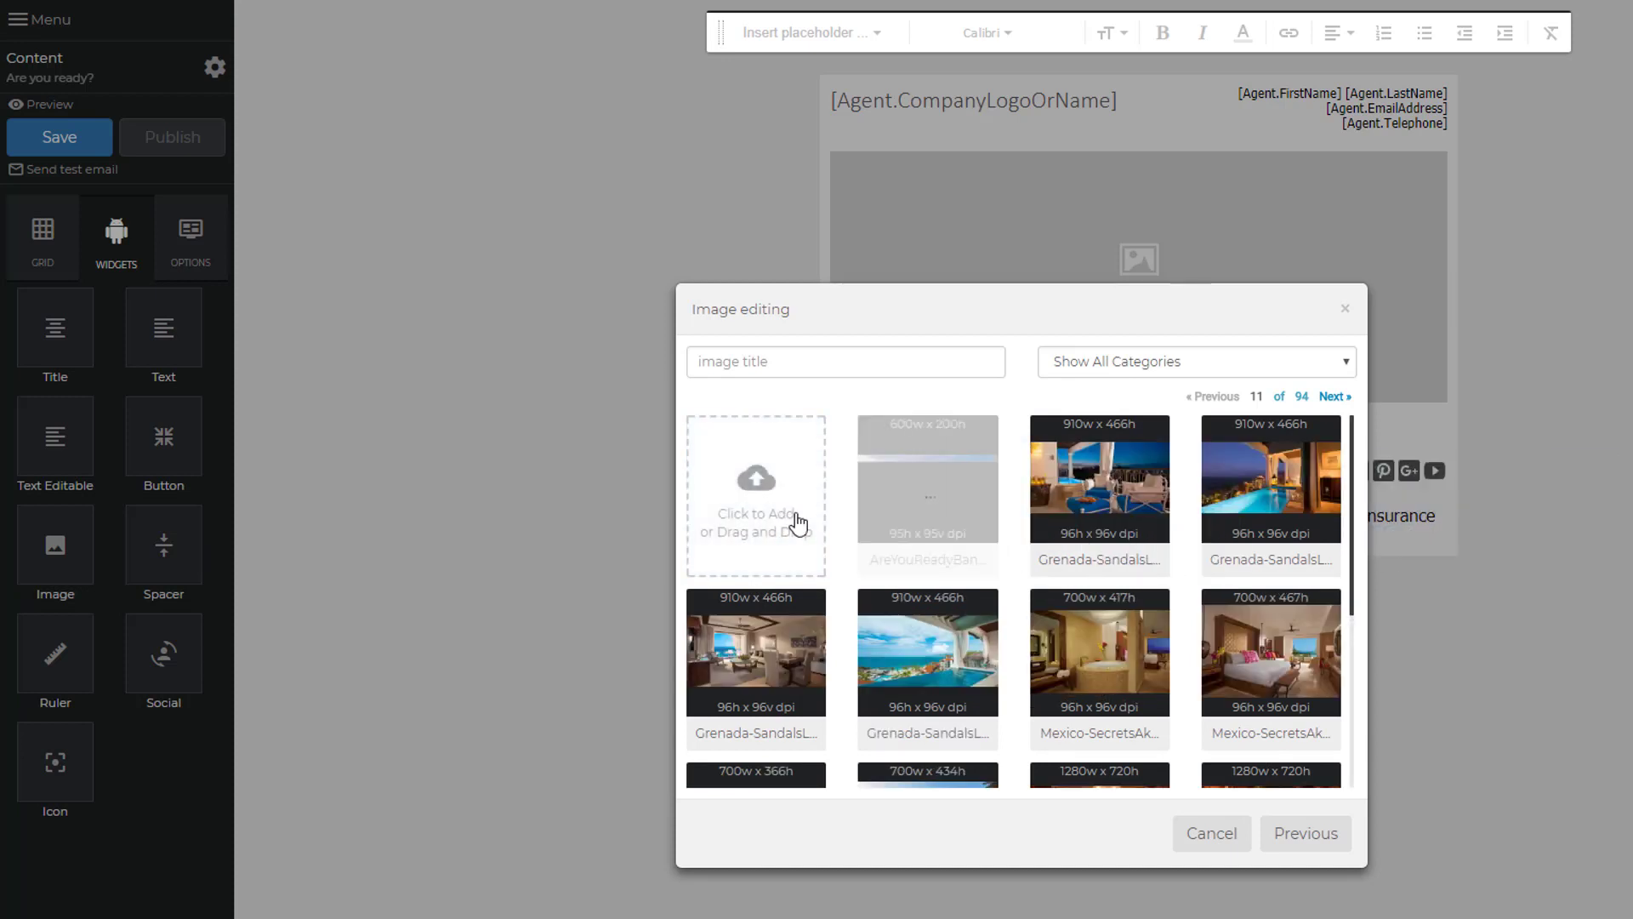
left_click(934, 490)
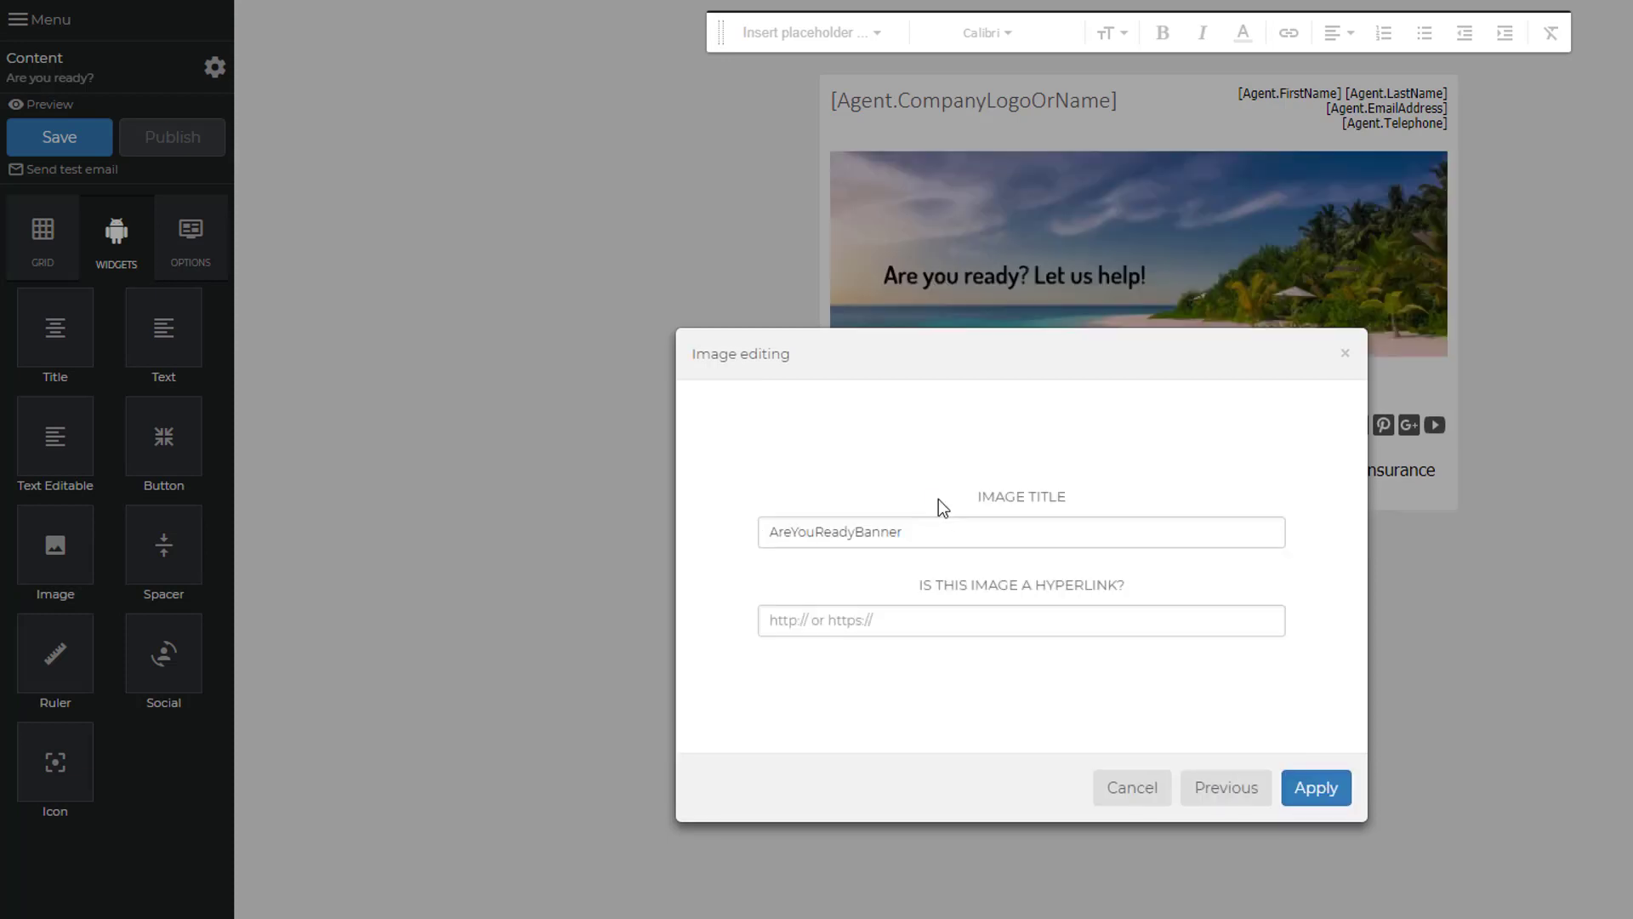
- Change the banner's image title to "Are You Ready Banner?" and apply the image without a hyperlink
left_click(939, 532)
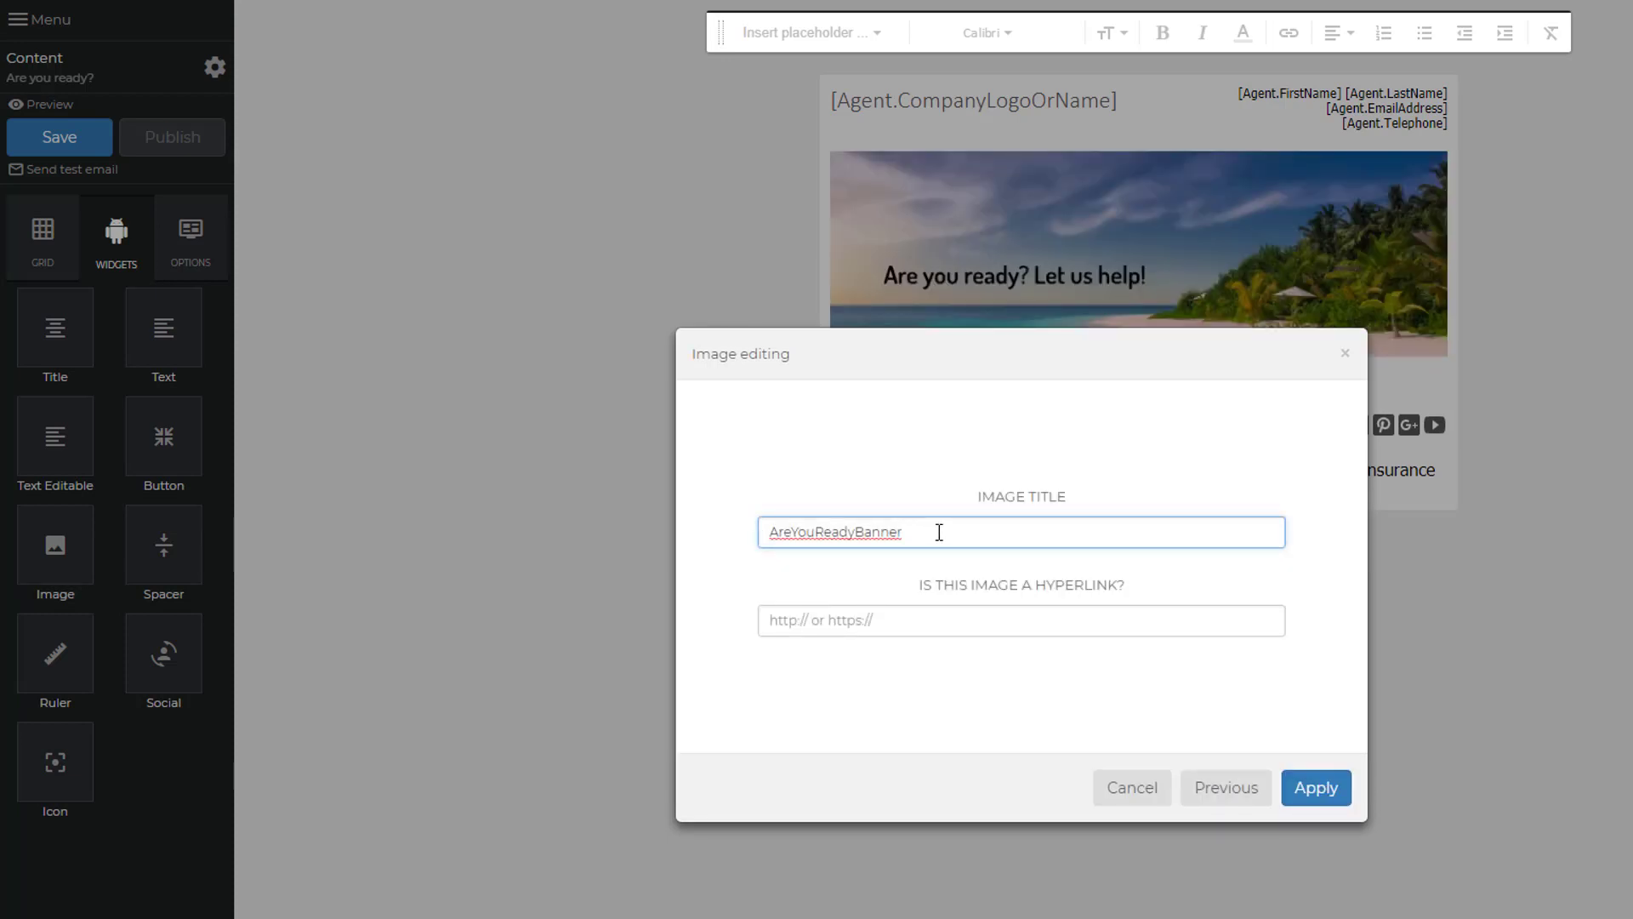
key("Left")
key("Left")
key("Left")
key("Left")
key("Left")
key("Left")
key("Left")
key("Left")
key("Left")
key("Left")
key("Right")
key("Right")
key("Right")
key("Right")
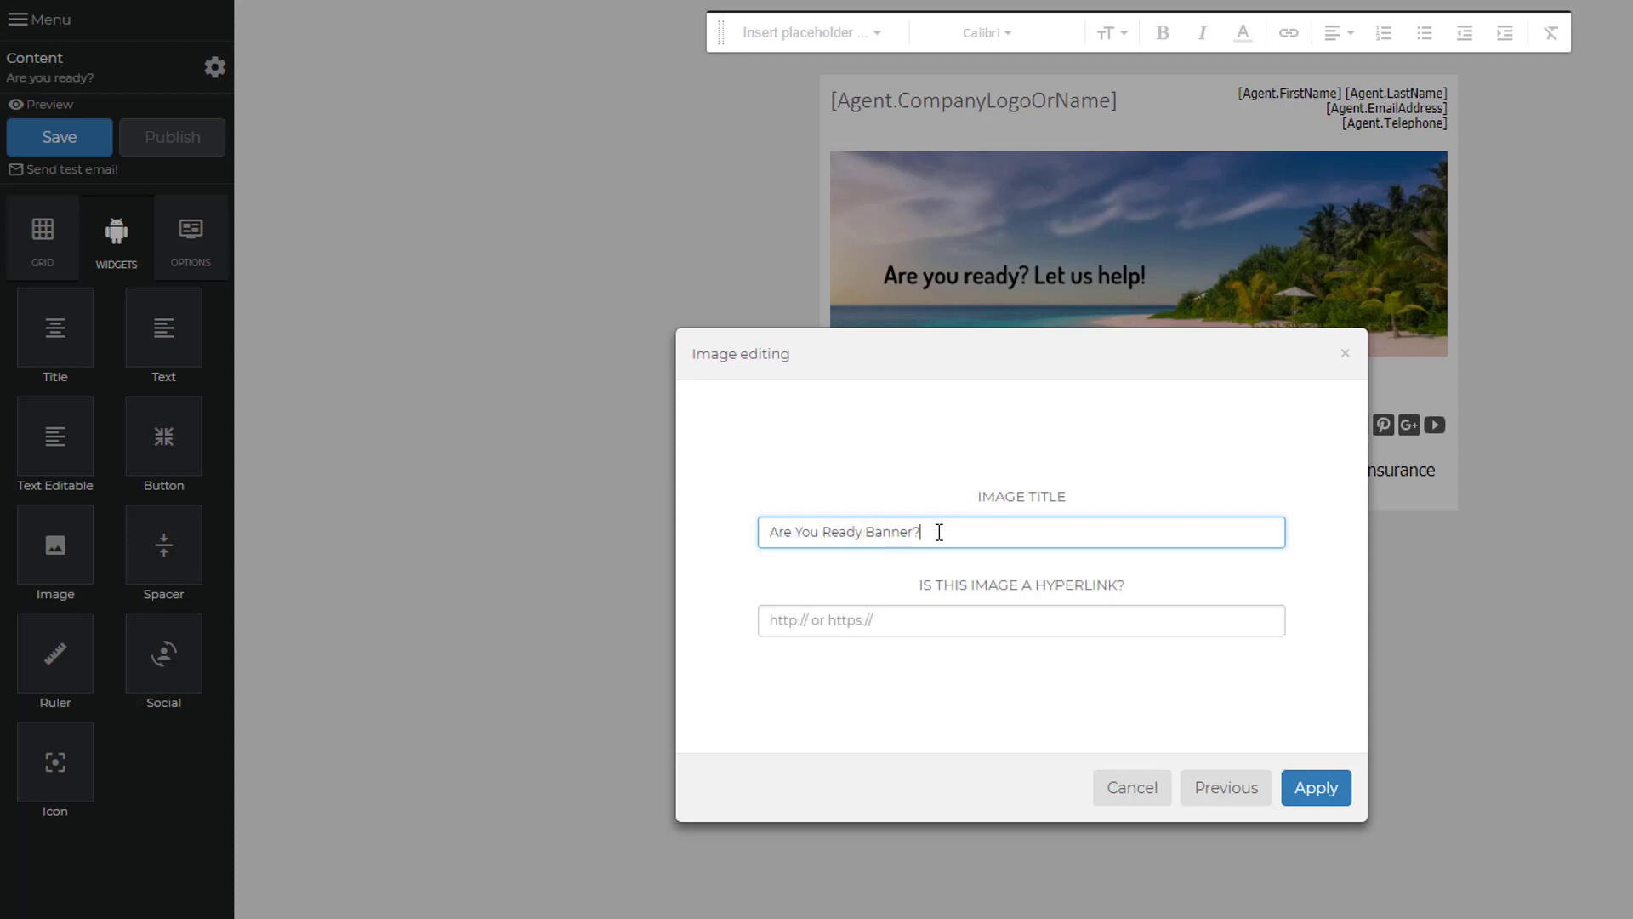
left_click(1338, 798)
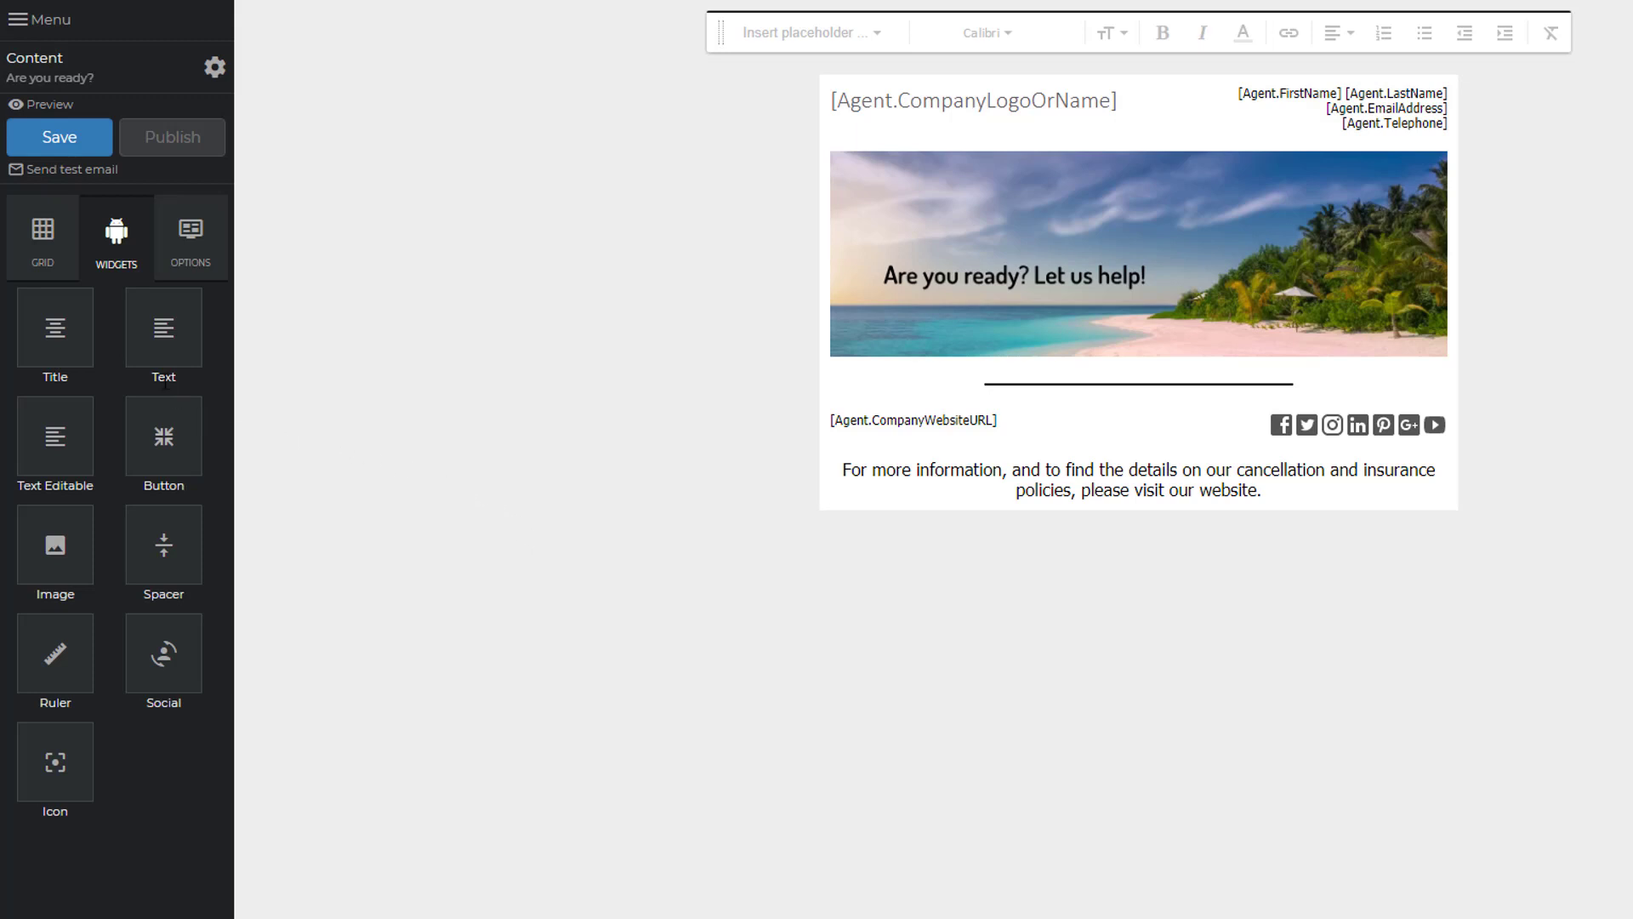
- Add a text block below the banner reading "All-inclusive resorts make your vacation a lot easier, but there are a few things you need to know."
left_click_drag(166, 383, 980, 366)
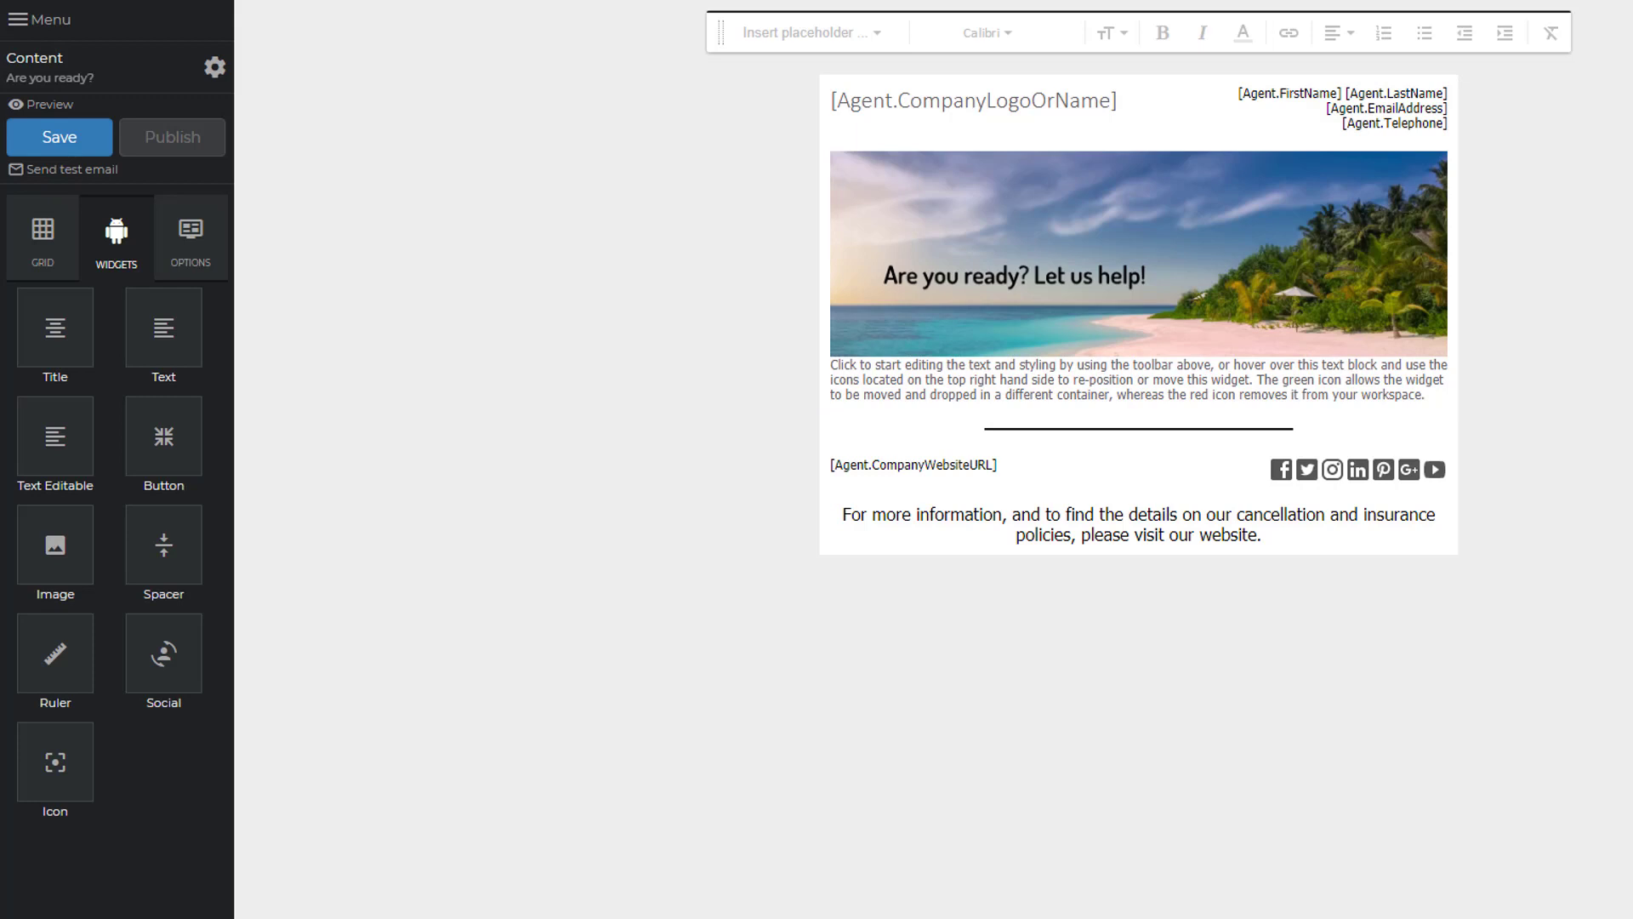
left_click(1339, 389)
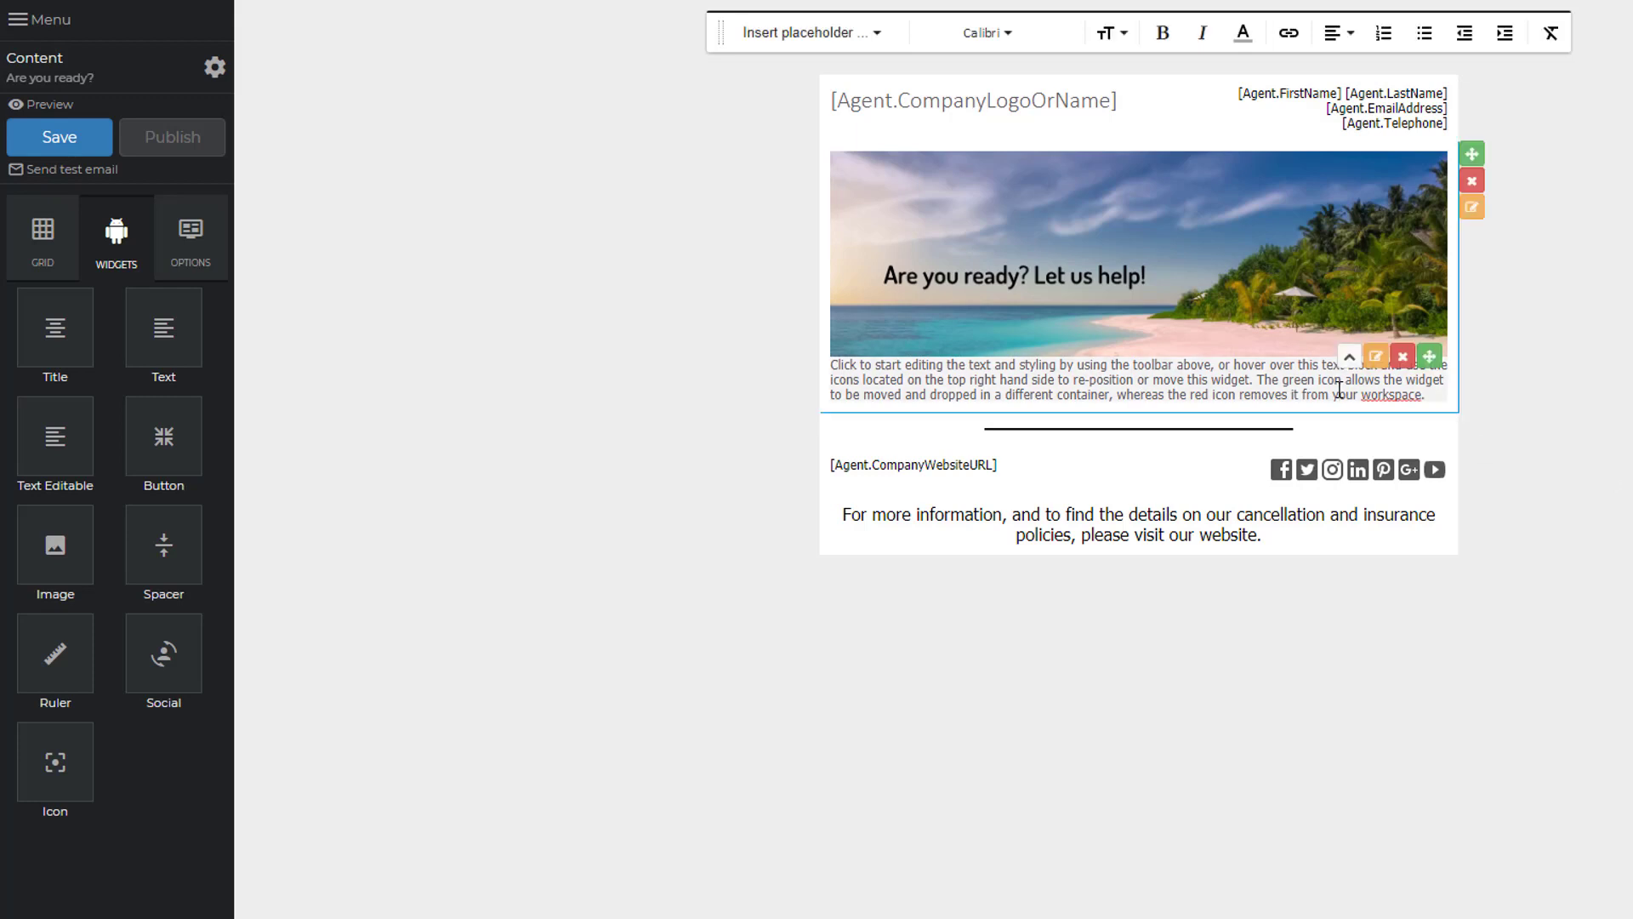
key("ctrl+a")
key("BackSpace")
type("All-inclusive resorts make your vacation a lot easier, but there are a few things you need to know.")
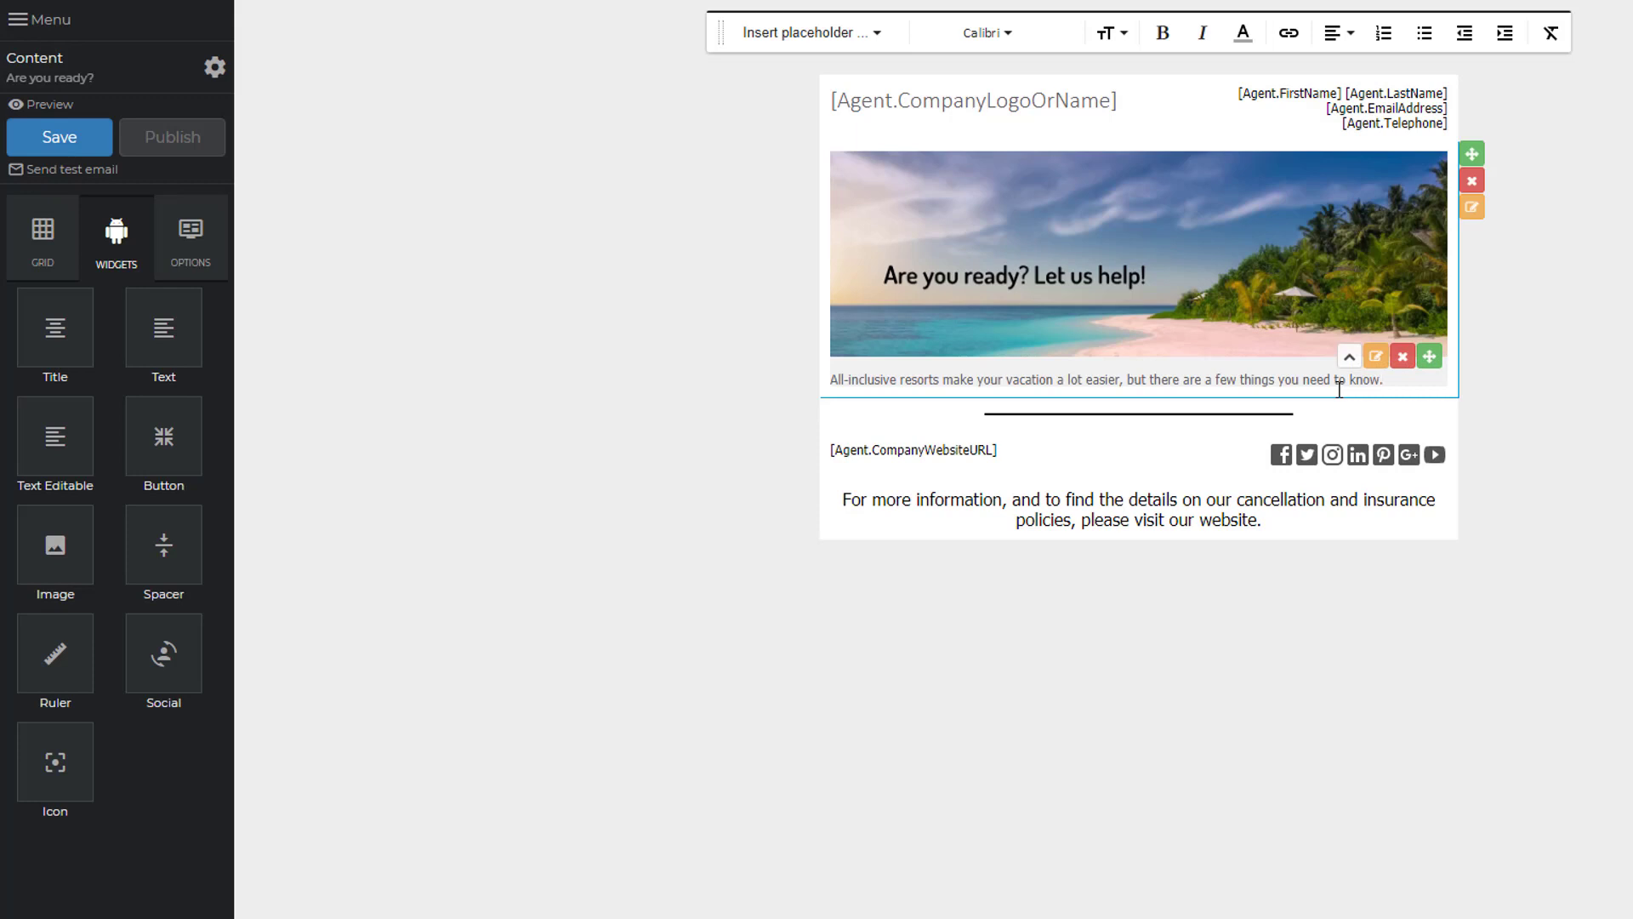
- Set the all-inclusive resorts sentence below the banner to Large size and centre it
key("ctrl+a")
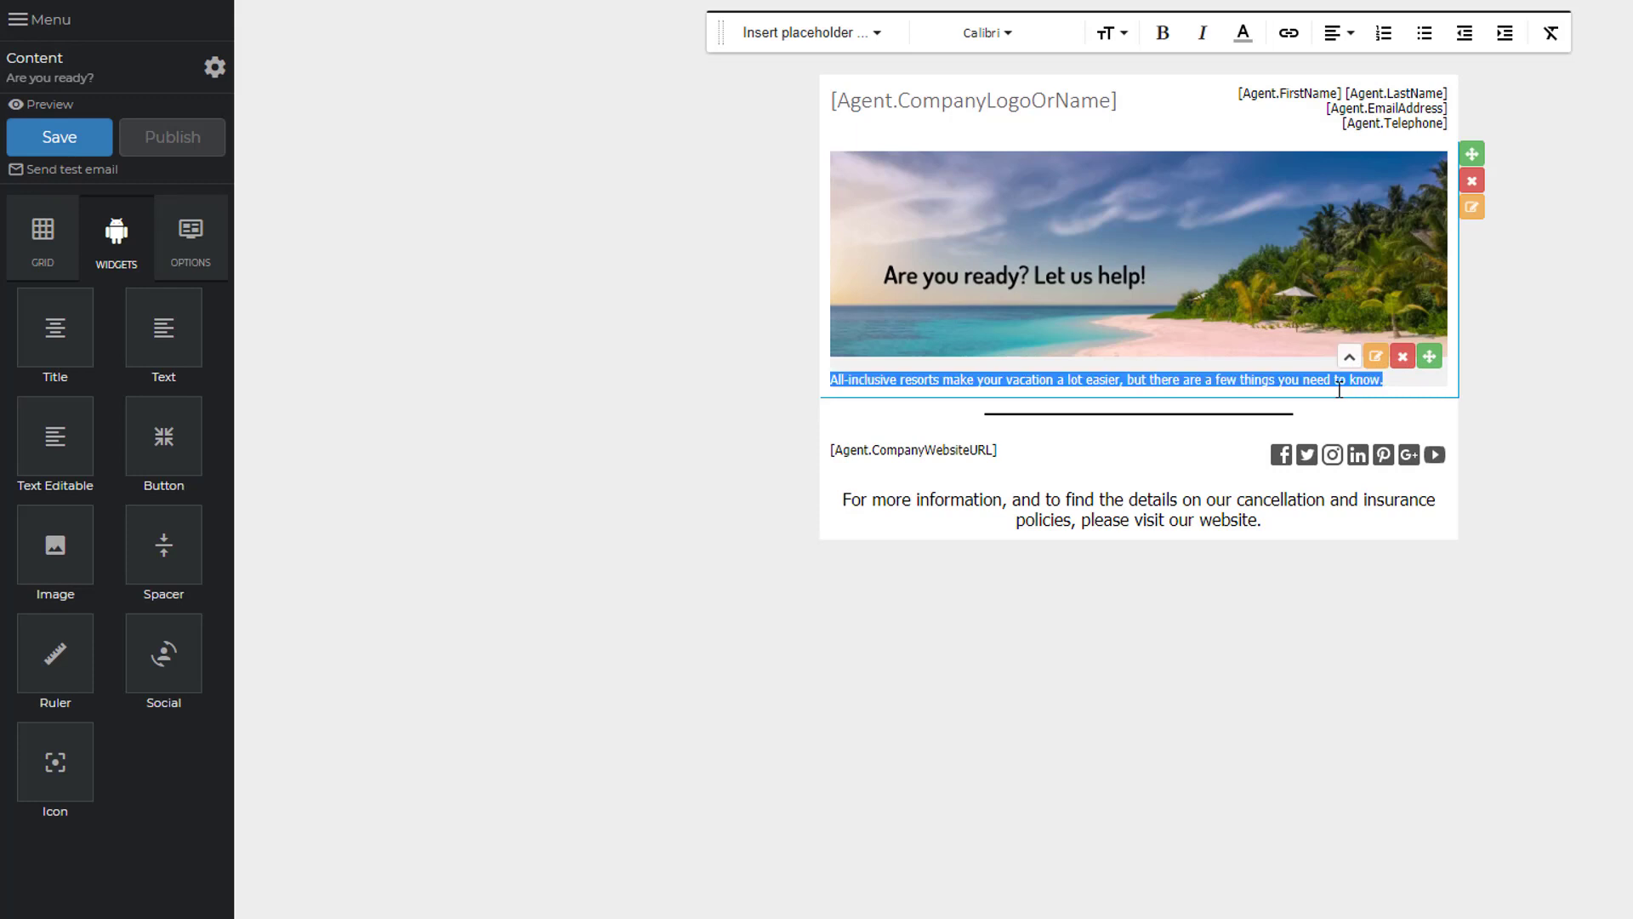
left_click(1112, 33)
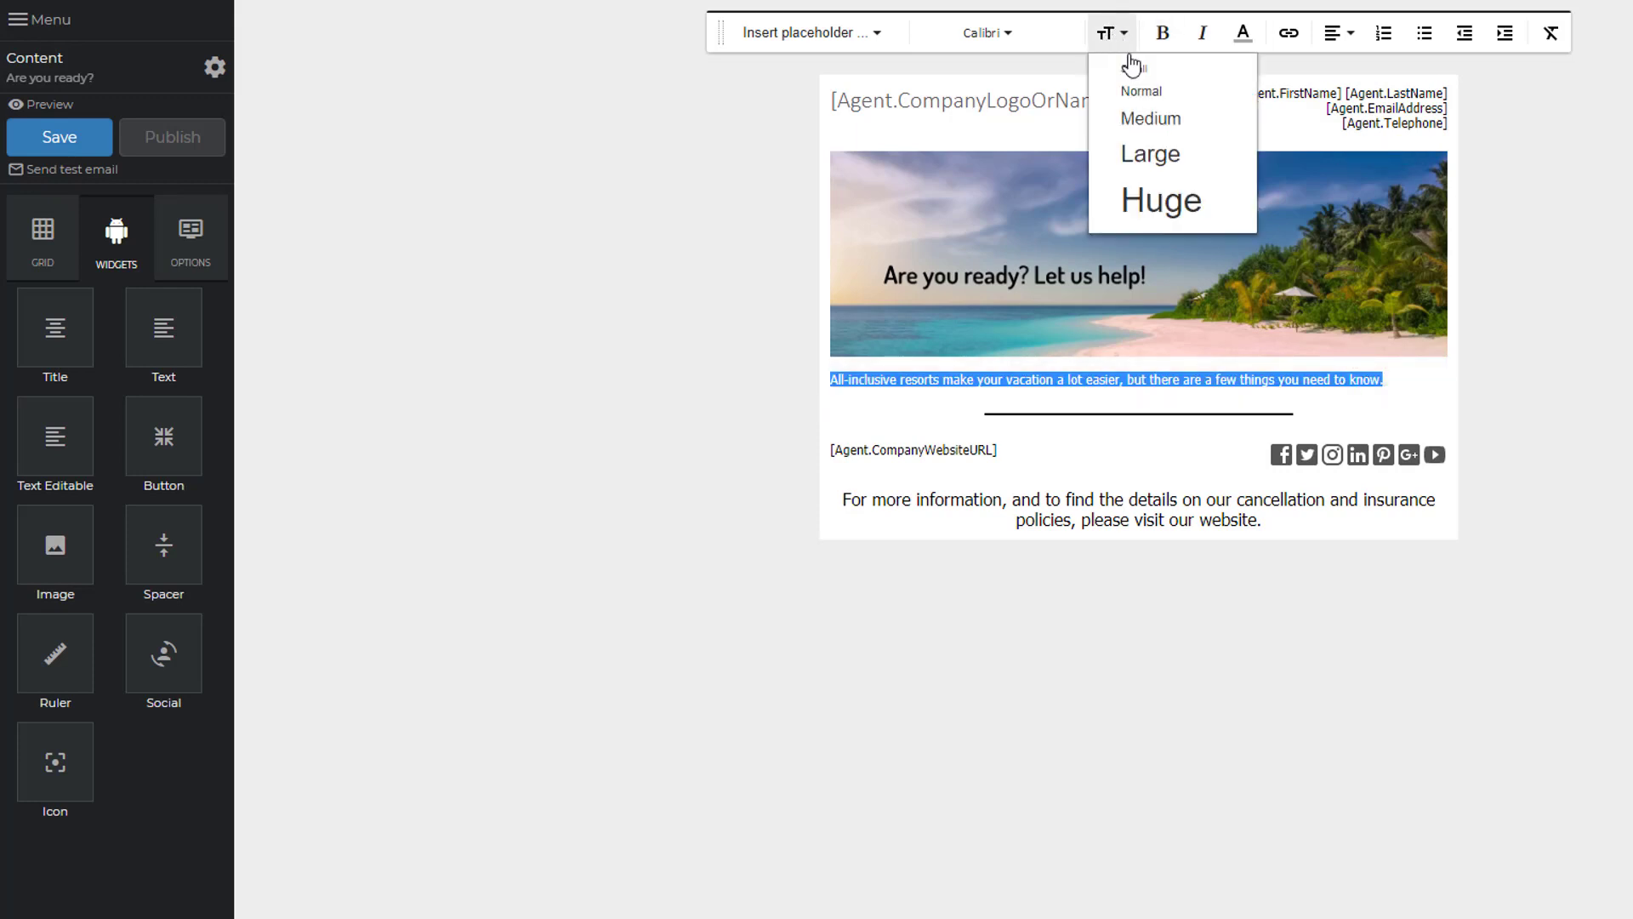
left_click(1165, 155)
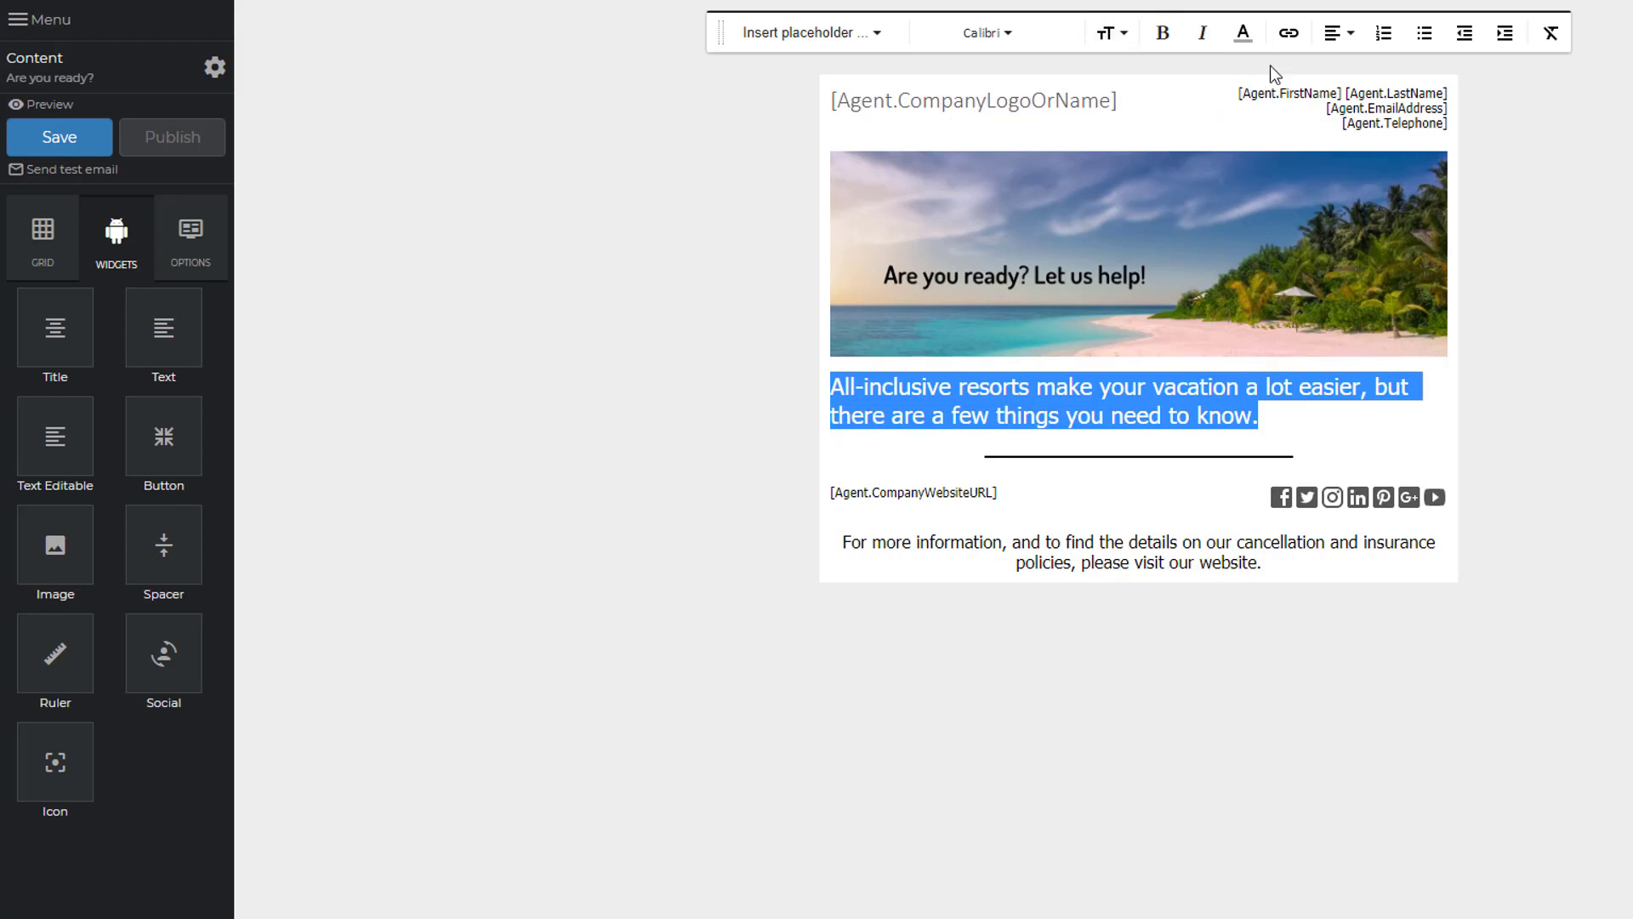
left_click(1335, 34)
left_click(1339, 106)
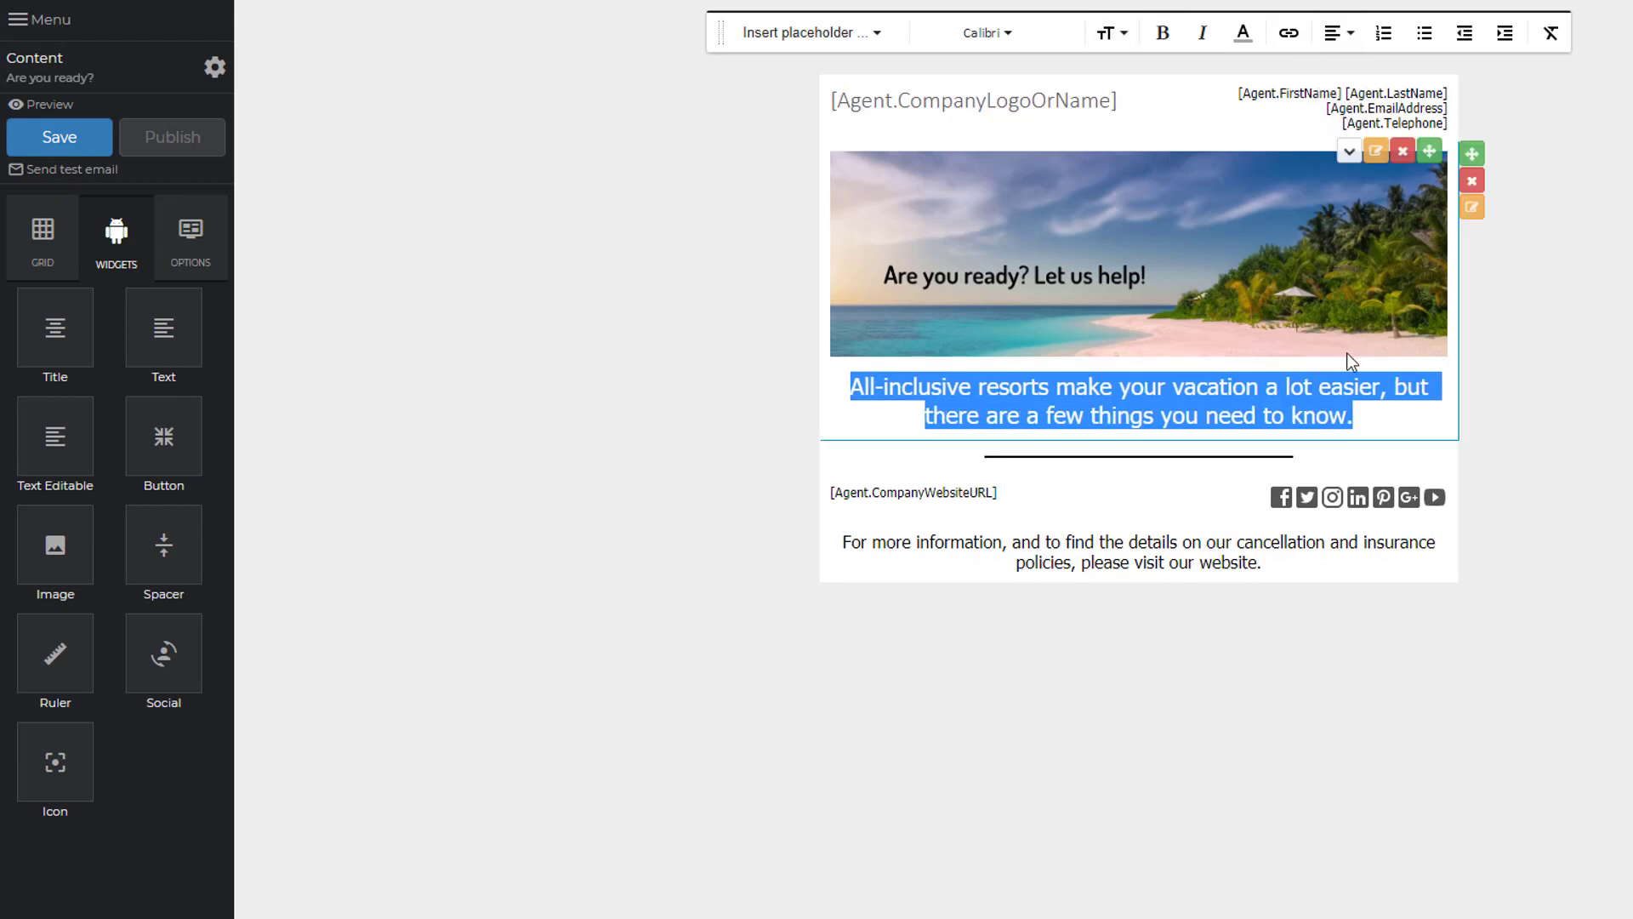
- Add a Main Right container below the all-inclusive resorts sentence and place an image widget in its narrow column
left_click(49, 238)
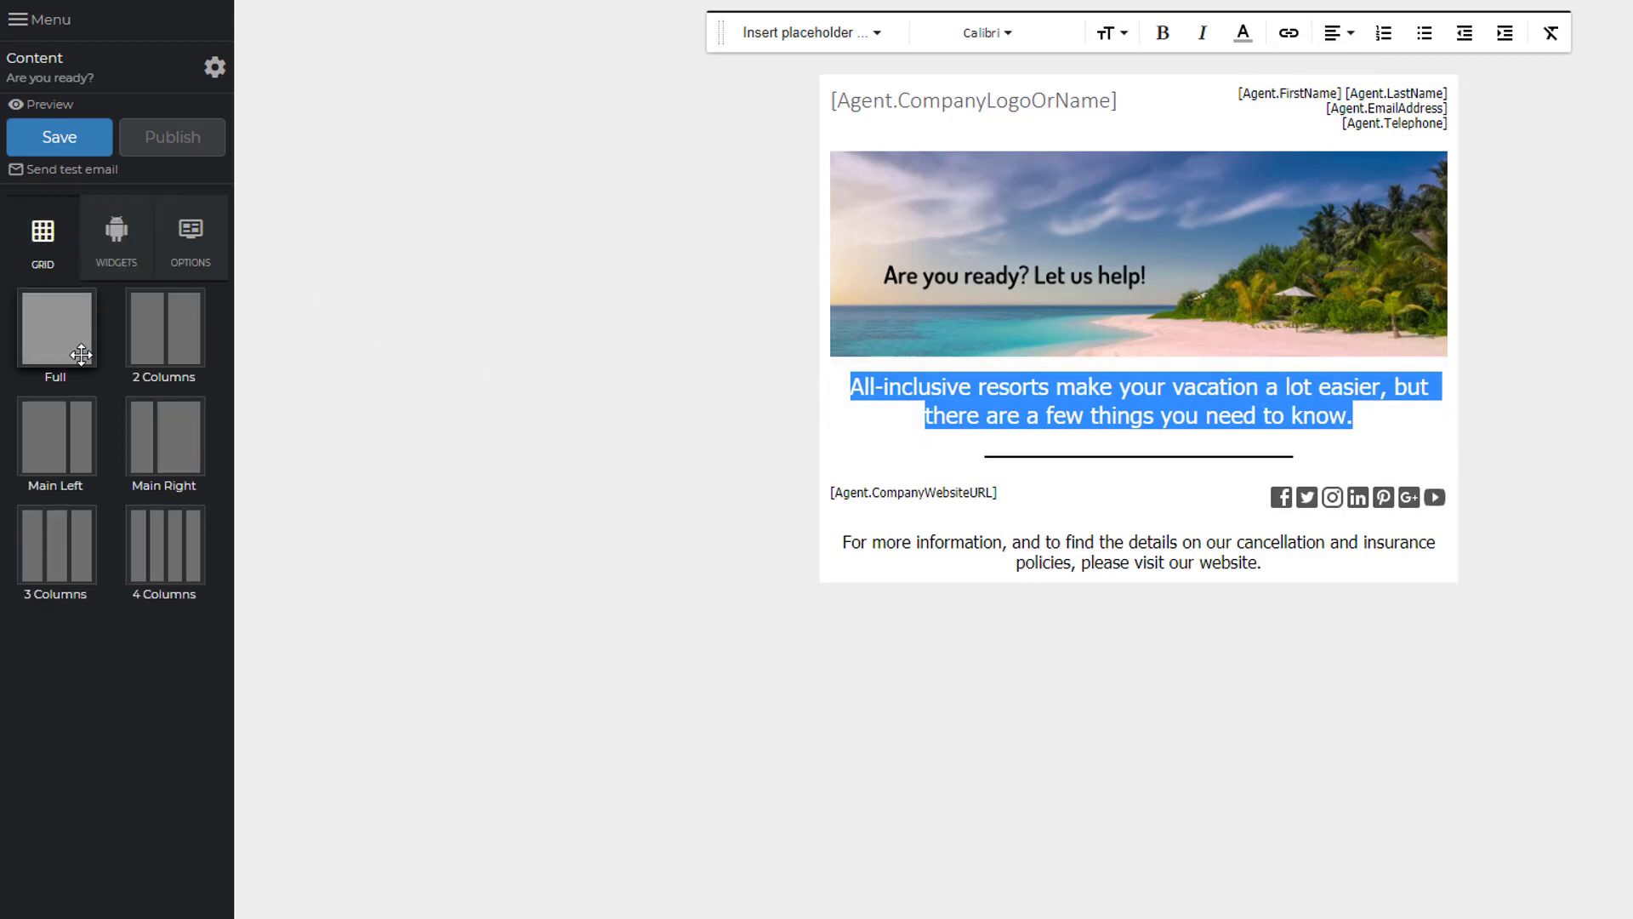
left_click_drag(158, 443, 1033, 459)
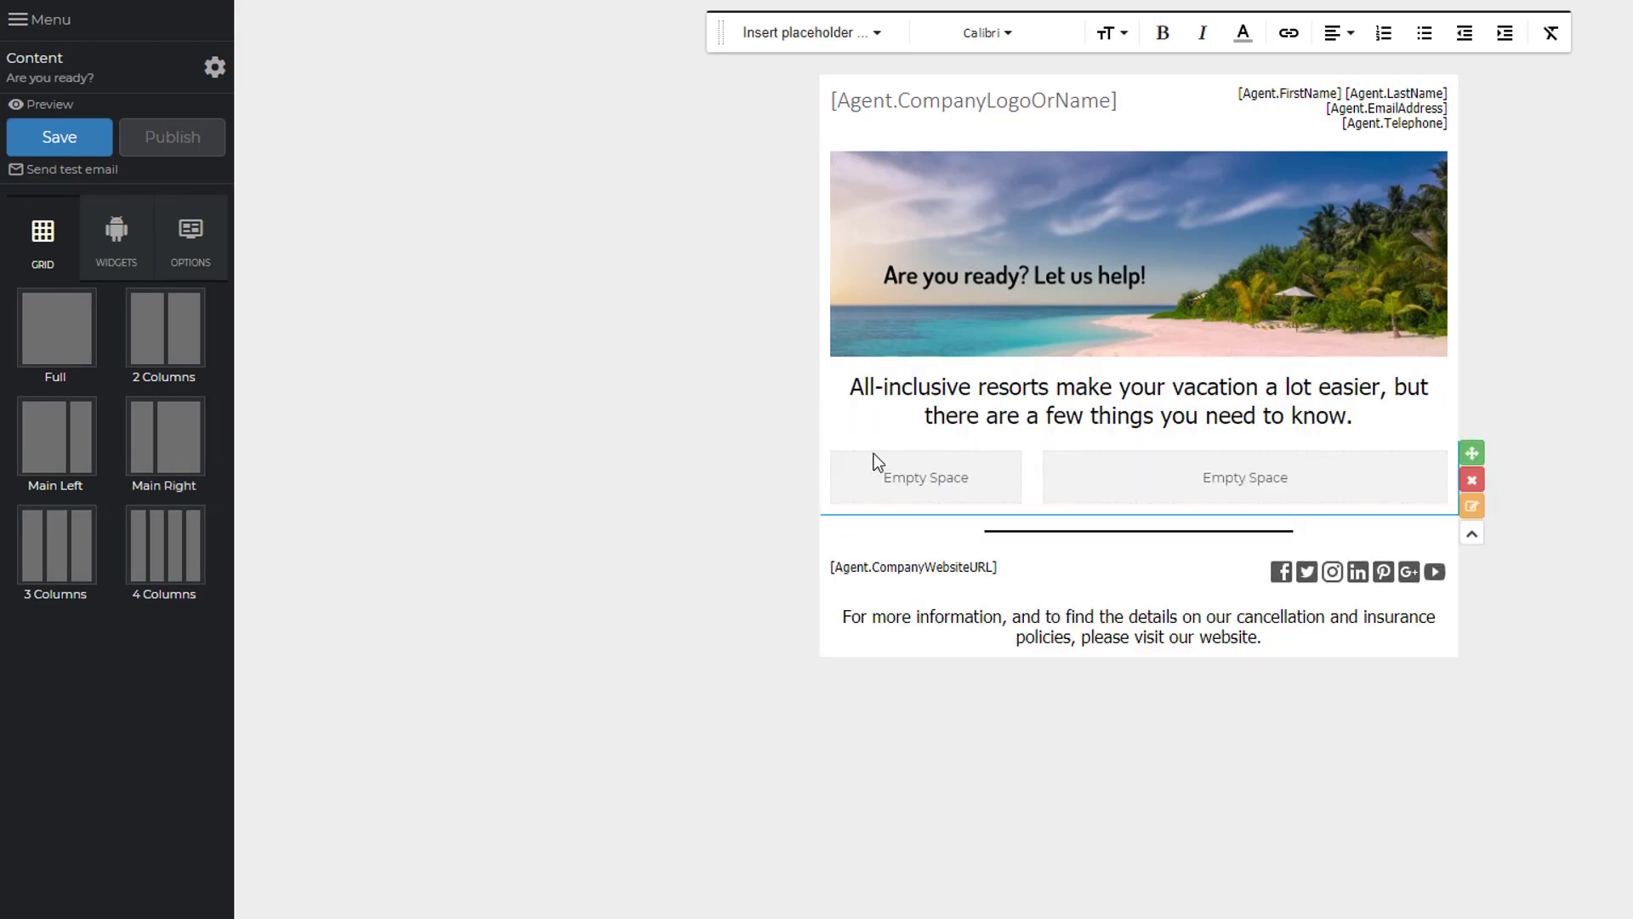
left_click(116, 238)
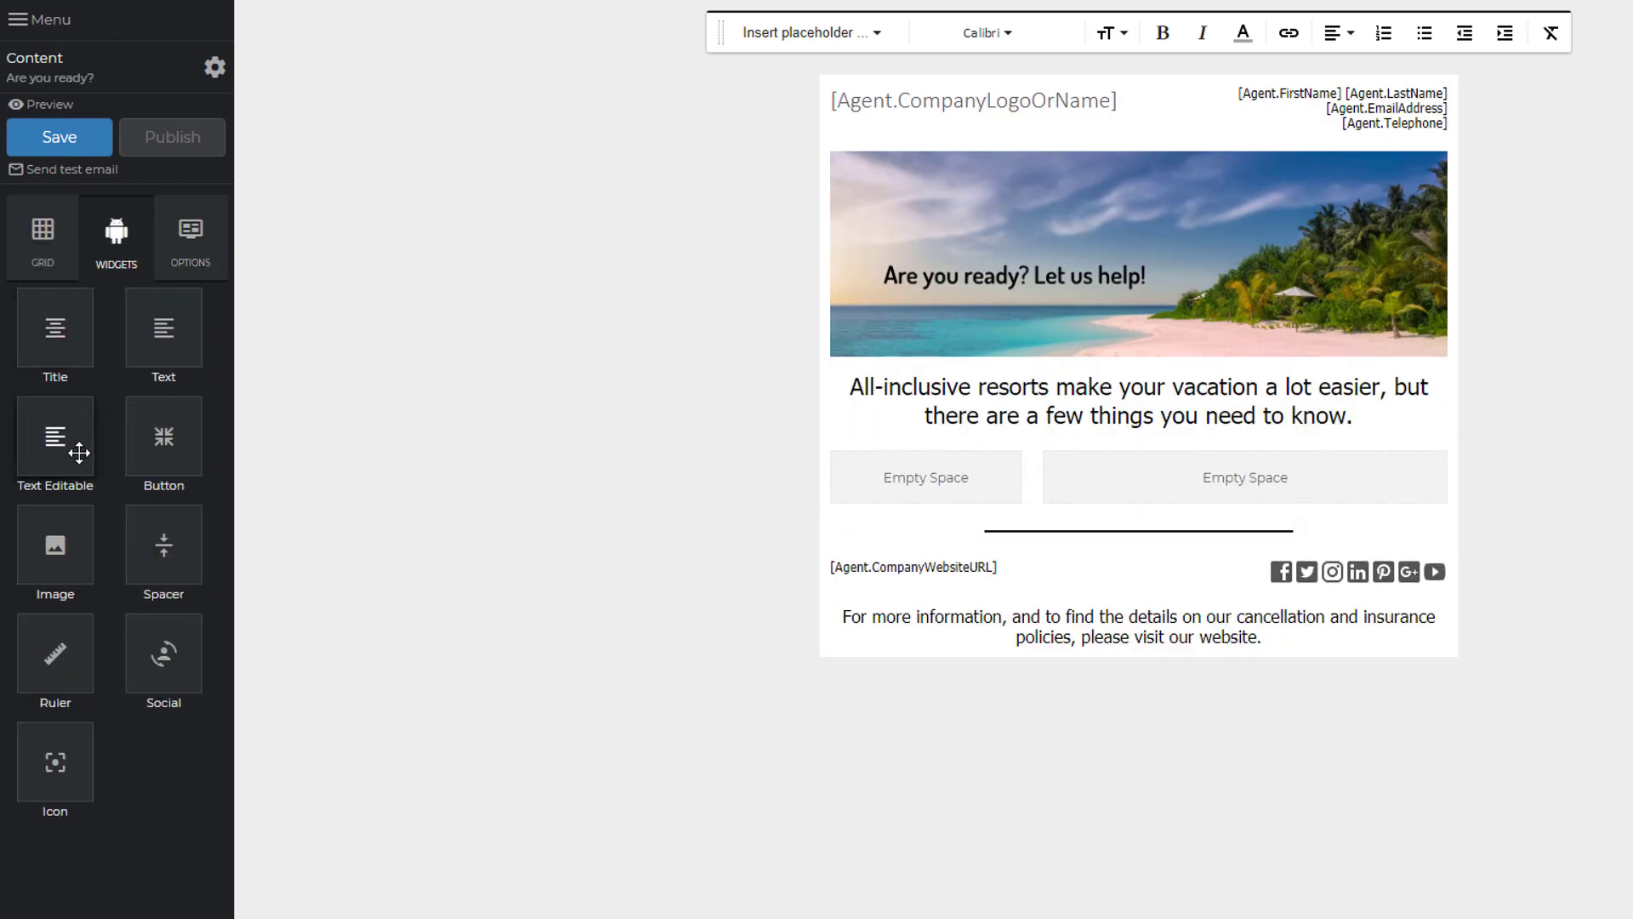
left_click_drag(56, 540, 901, 487)
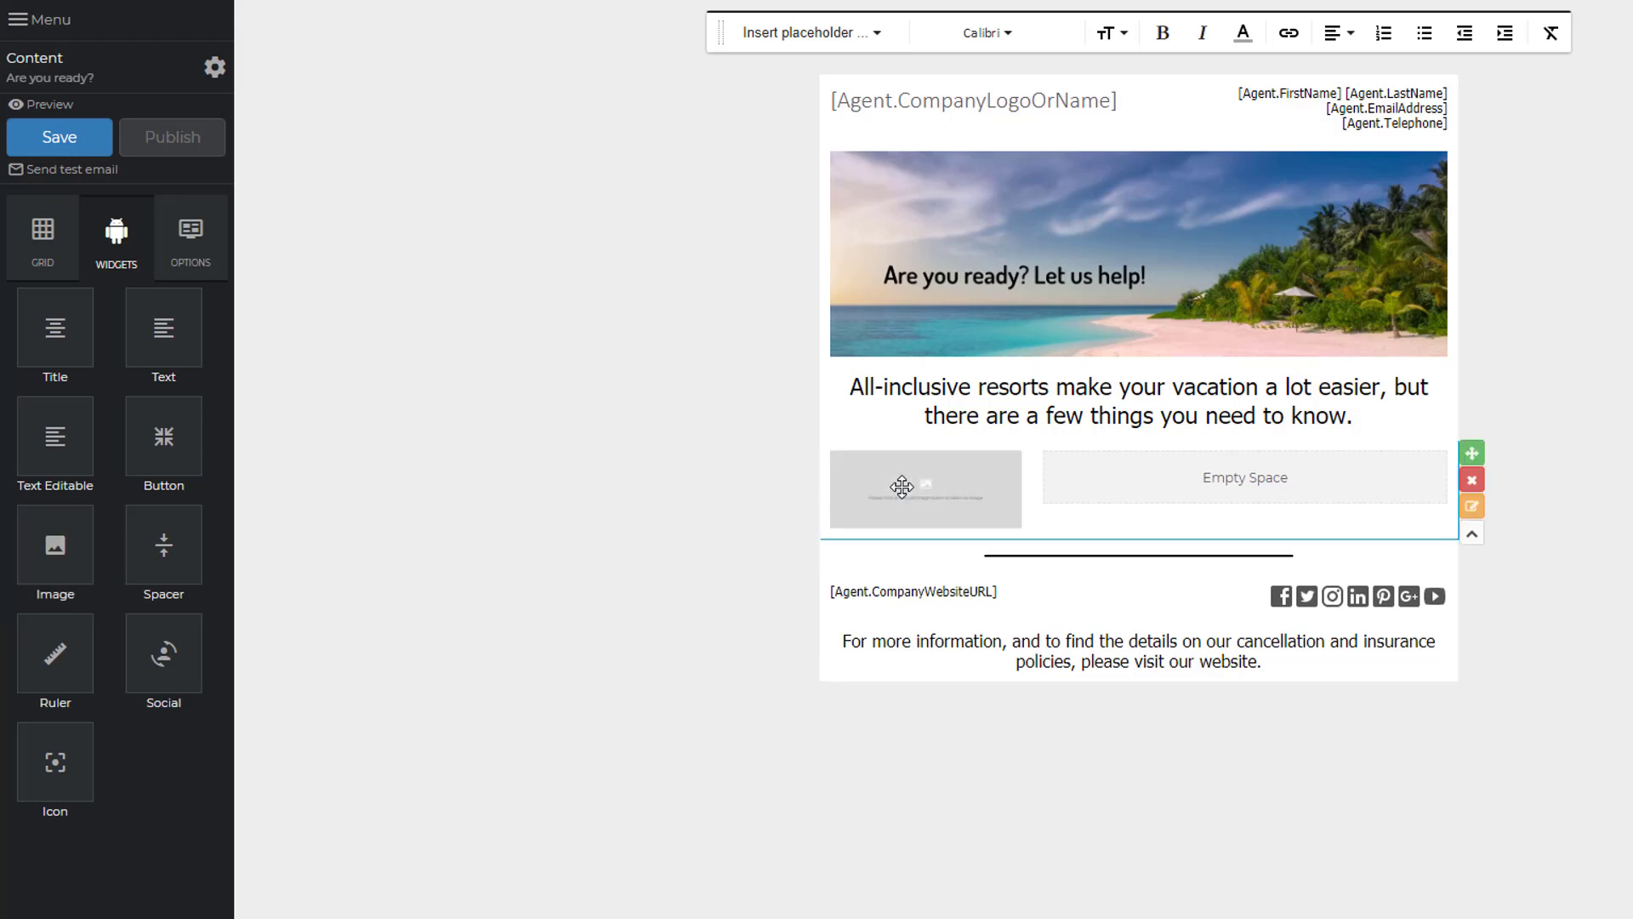
- Upload the suitcase picture to the personal image library and apply it to the new image block without a hyperlink
left_click(942, 450)
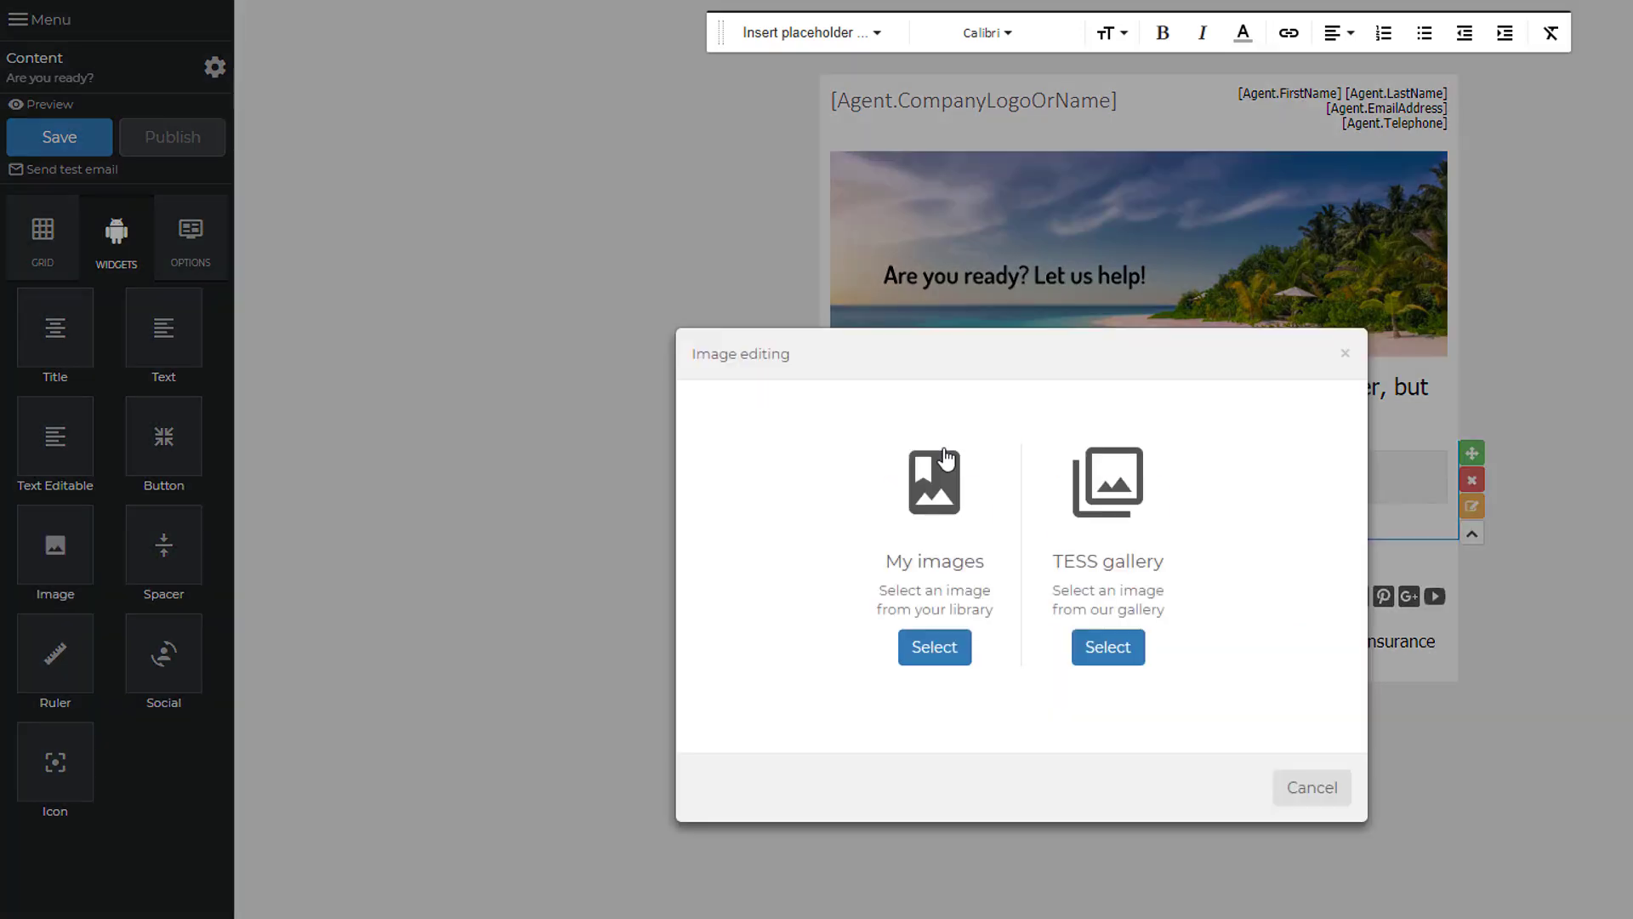
left_click(936, 656)
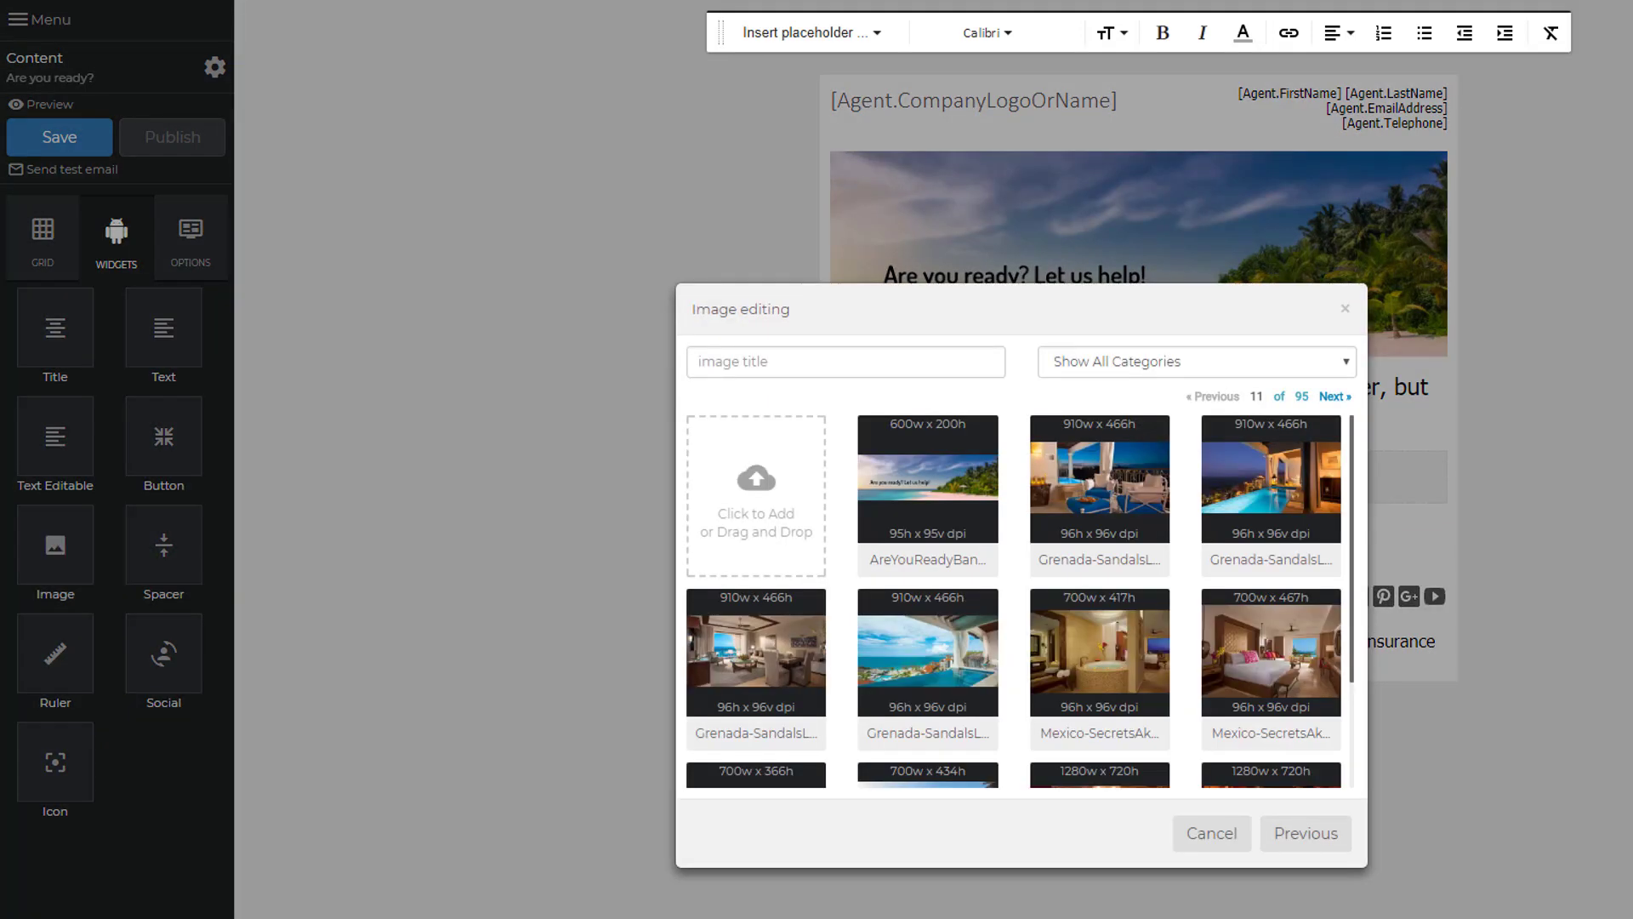
left_click_drag(1632, 510, 786, 509)
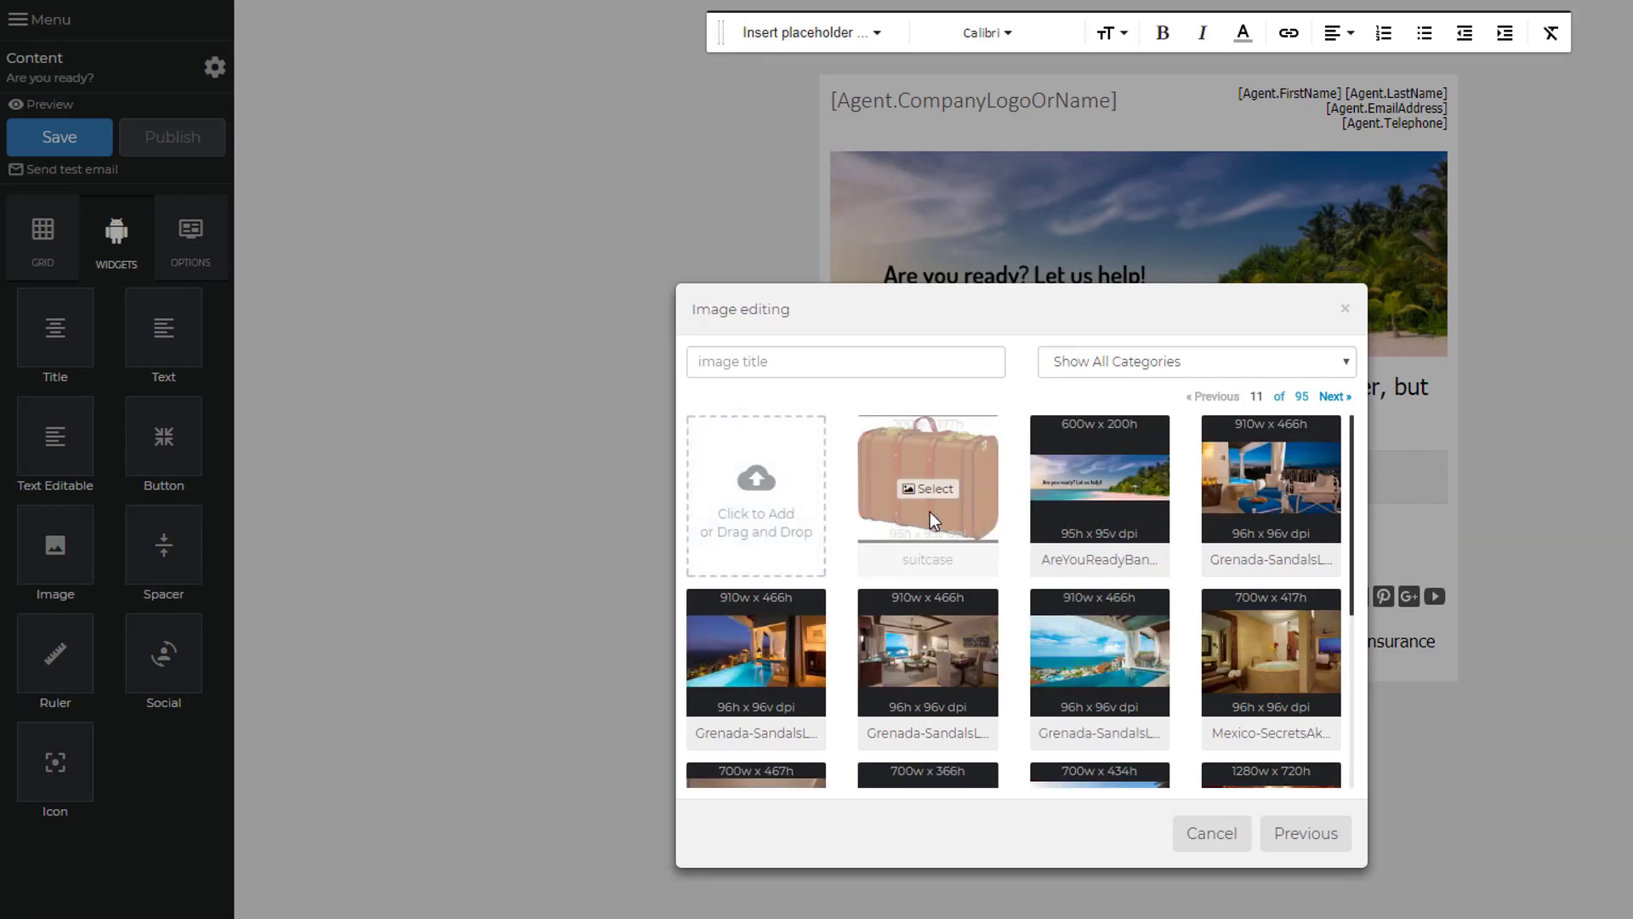
left_click(934, 491)
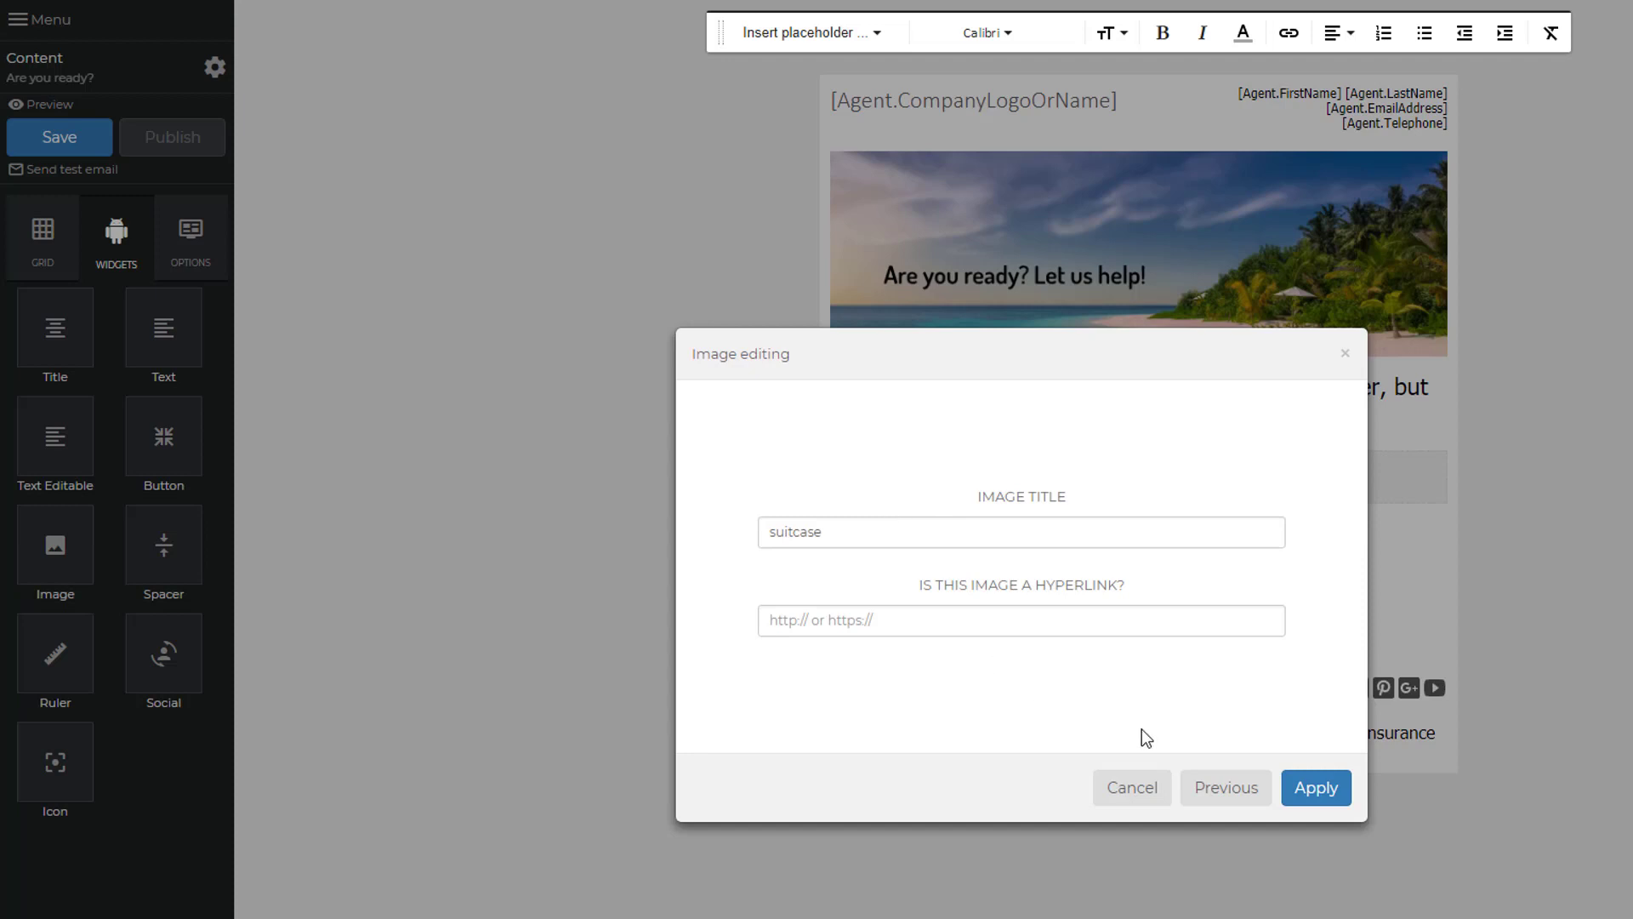
left_click(1310, 788)
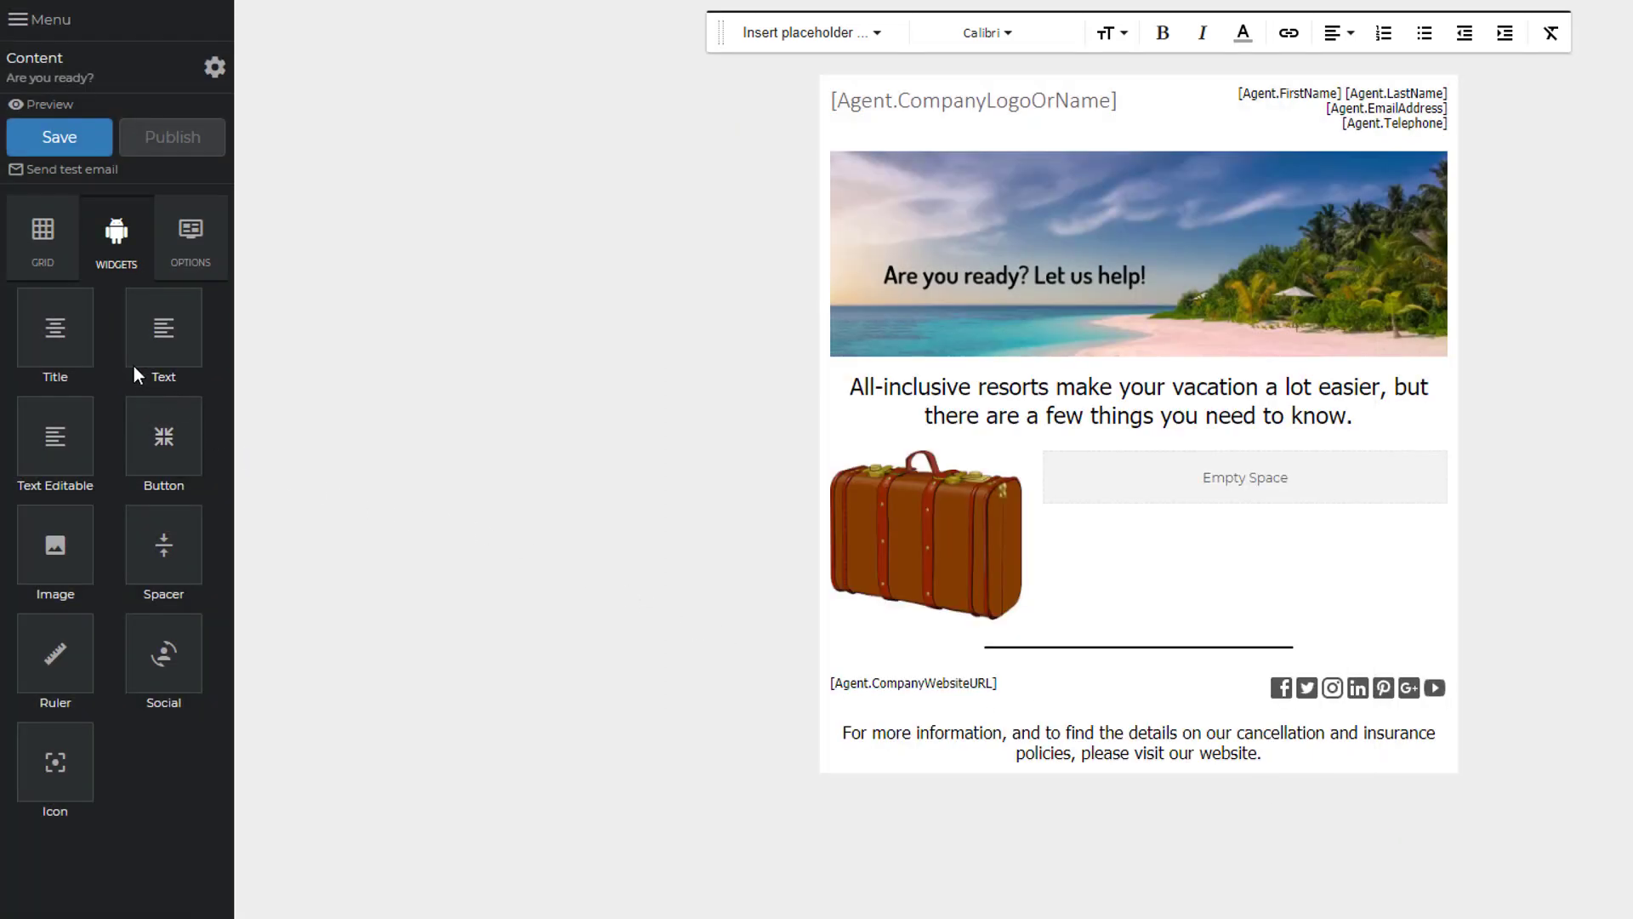
- Add a text block beside the suitcase and replace its placeholder with the packing tips starting "The weather at resorts is usually great!"
left_click_drag(163, 332, 1177, 467)
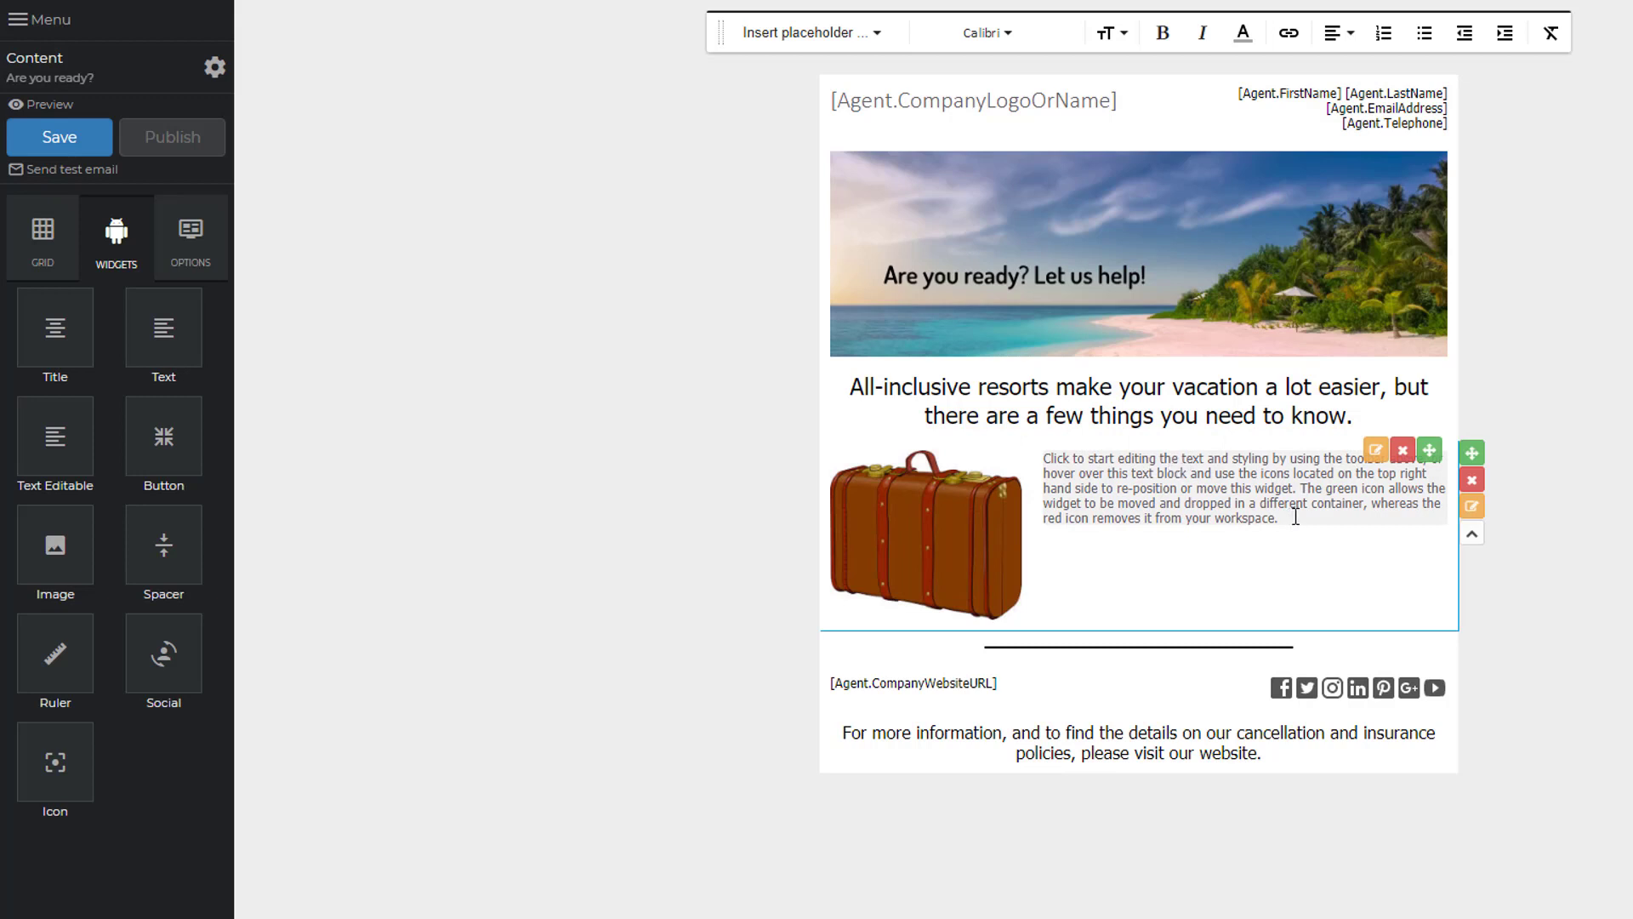
left_click_drag(1289, 517, 1046, 458)
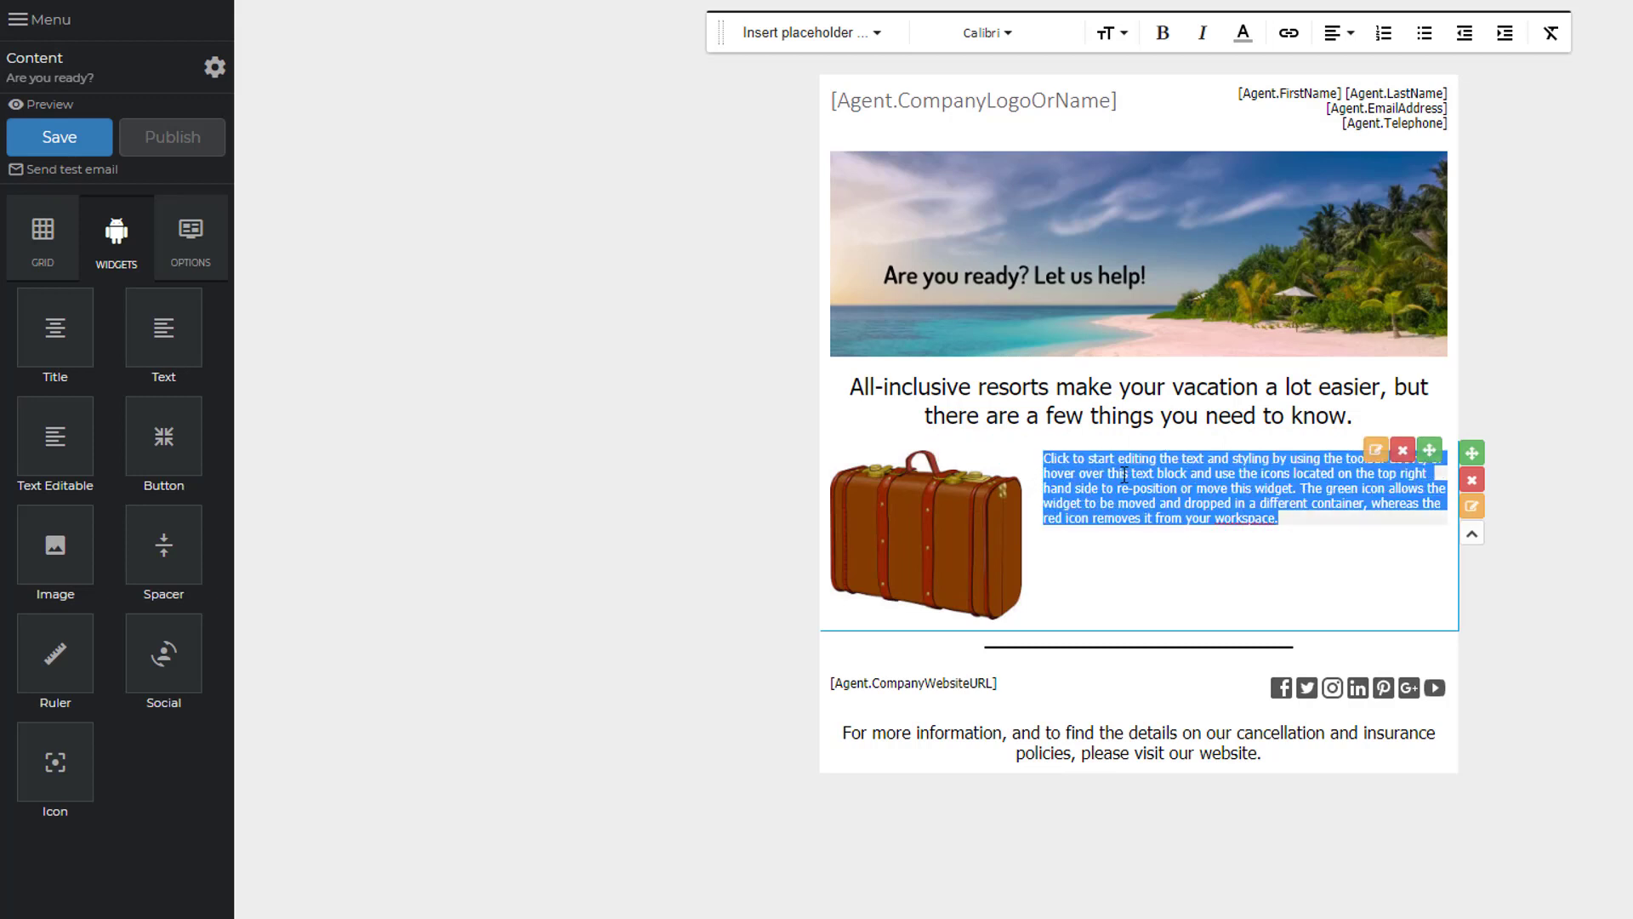
key("Delete")
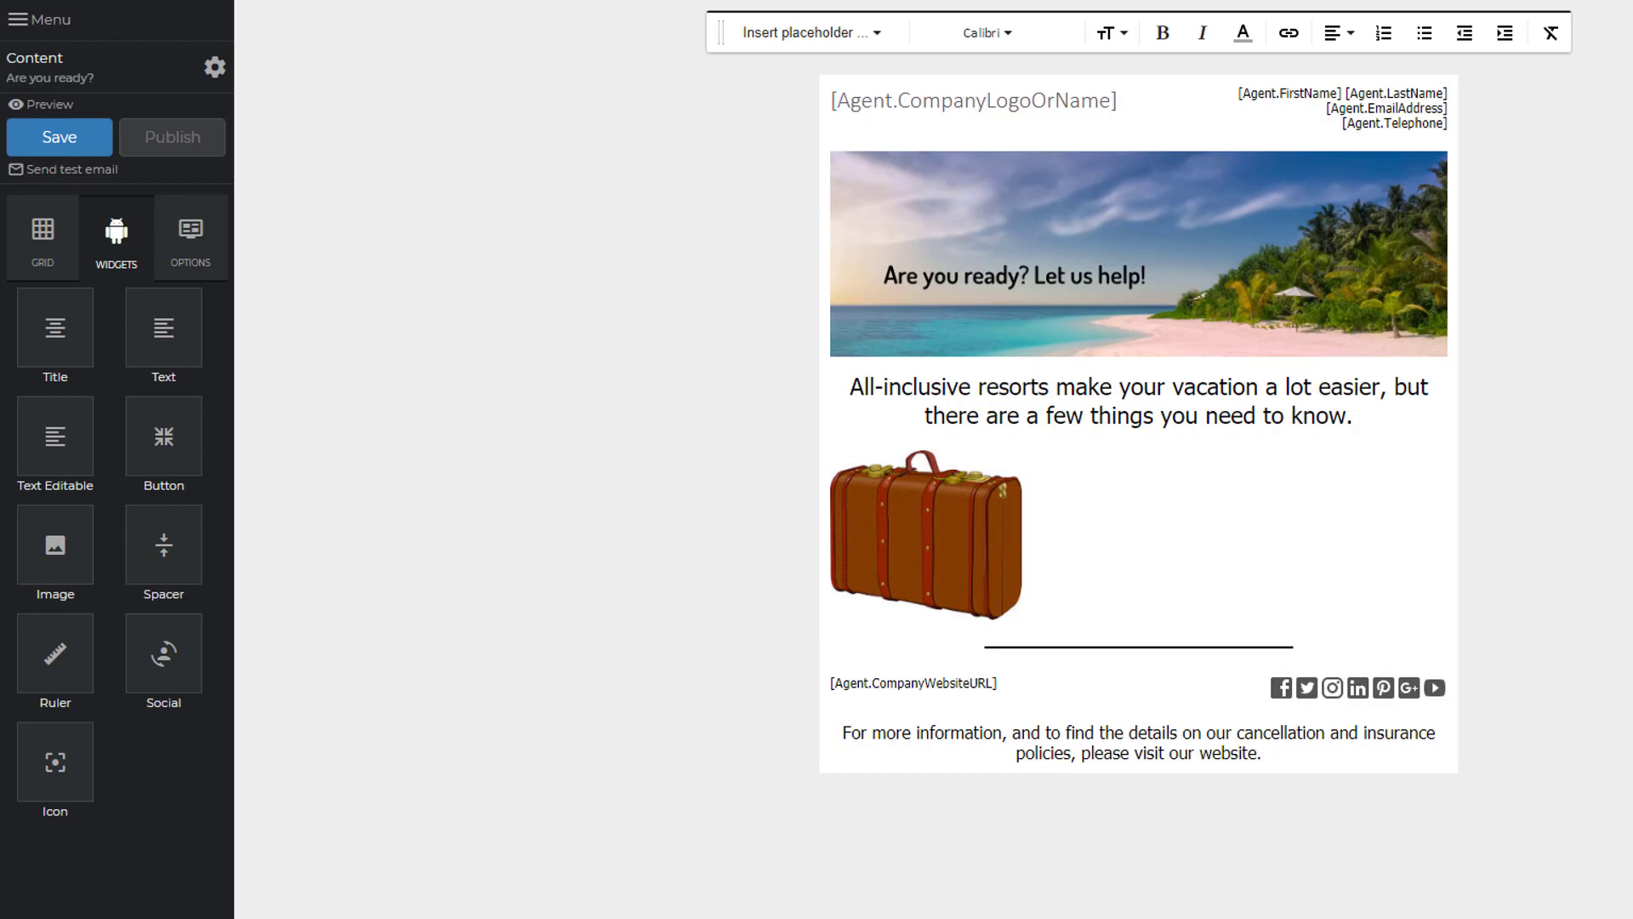
left_click(1137, 453)
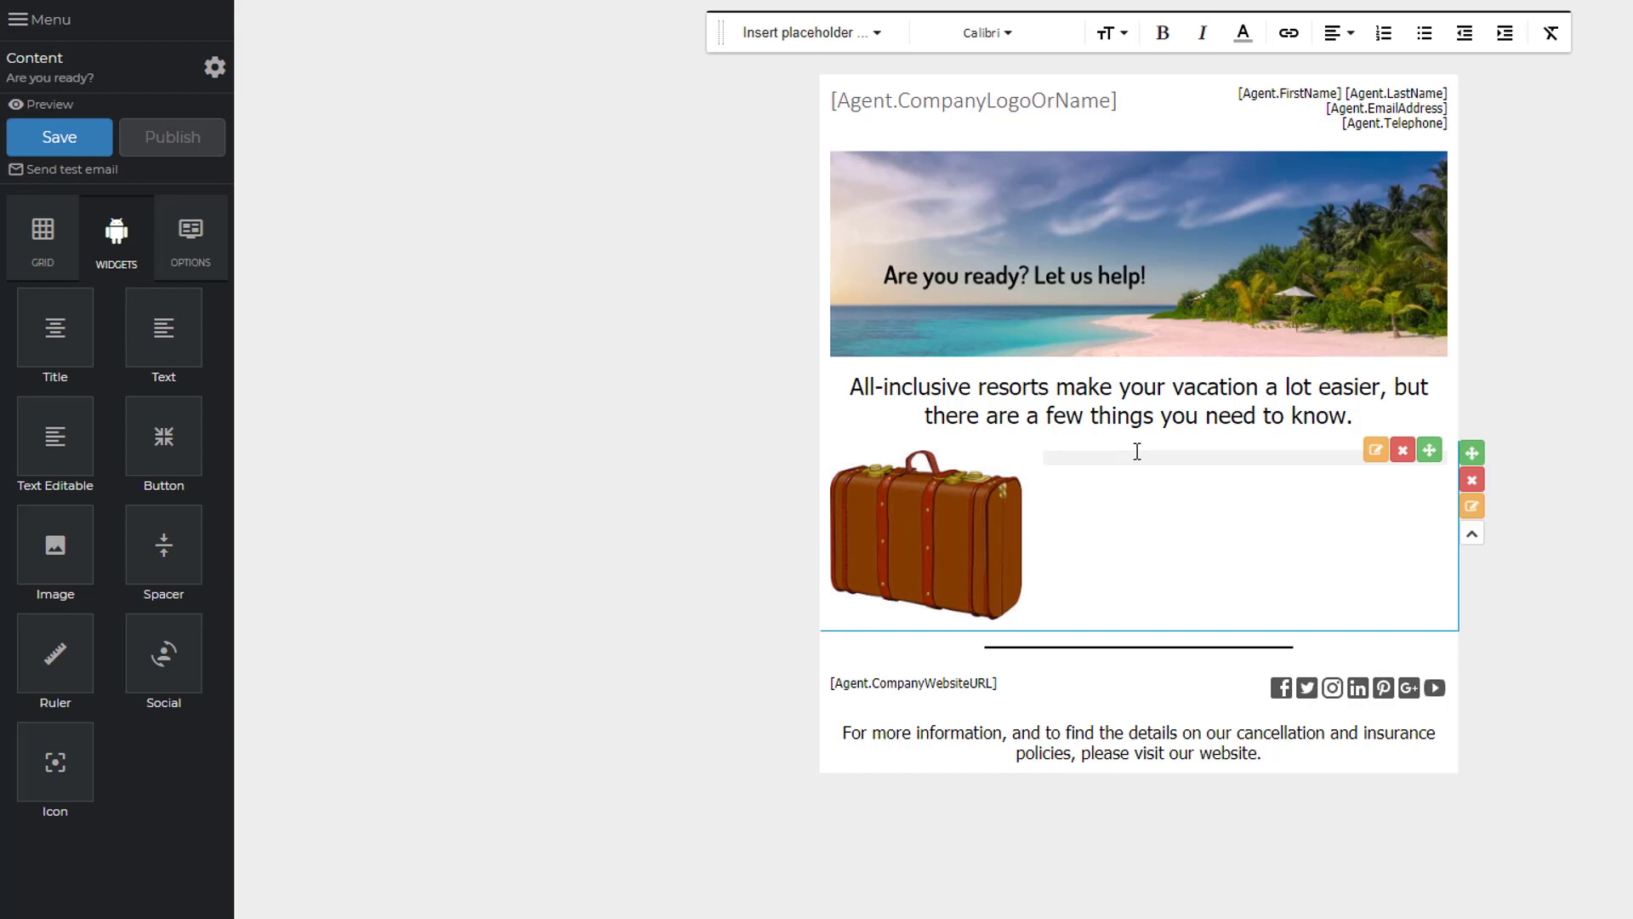
type("The weather at resorts is usually great! But be prepared so you can enjoy your trip no matter what mother nature throws at you! The evenings may be cool. Pack at least a light jacket and pants. The afternoons may be rainy. Take dry clothes with you in a day bag if you will be away from your resort and outside for the day. You will spend a lot of time in and around the water! Bring at least two swim-suits so you always have a dry one ready to go. Bring a hat or visor and sunglasses. You are going to the tropics, and there will be a lot of sun! And don't forget the sunscreen. Unfortunately, the bugs love tropical climates as much as we do. Pack some repellent, and test it at home first to make sure it does not irritate your skin.")
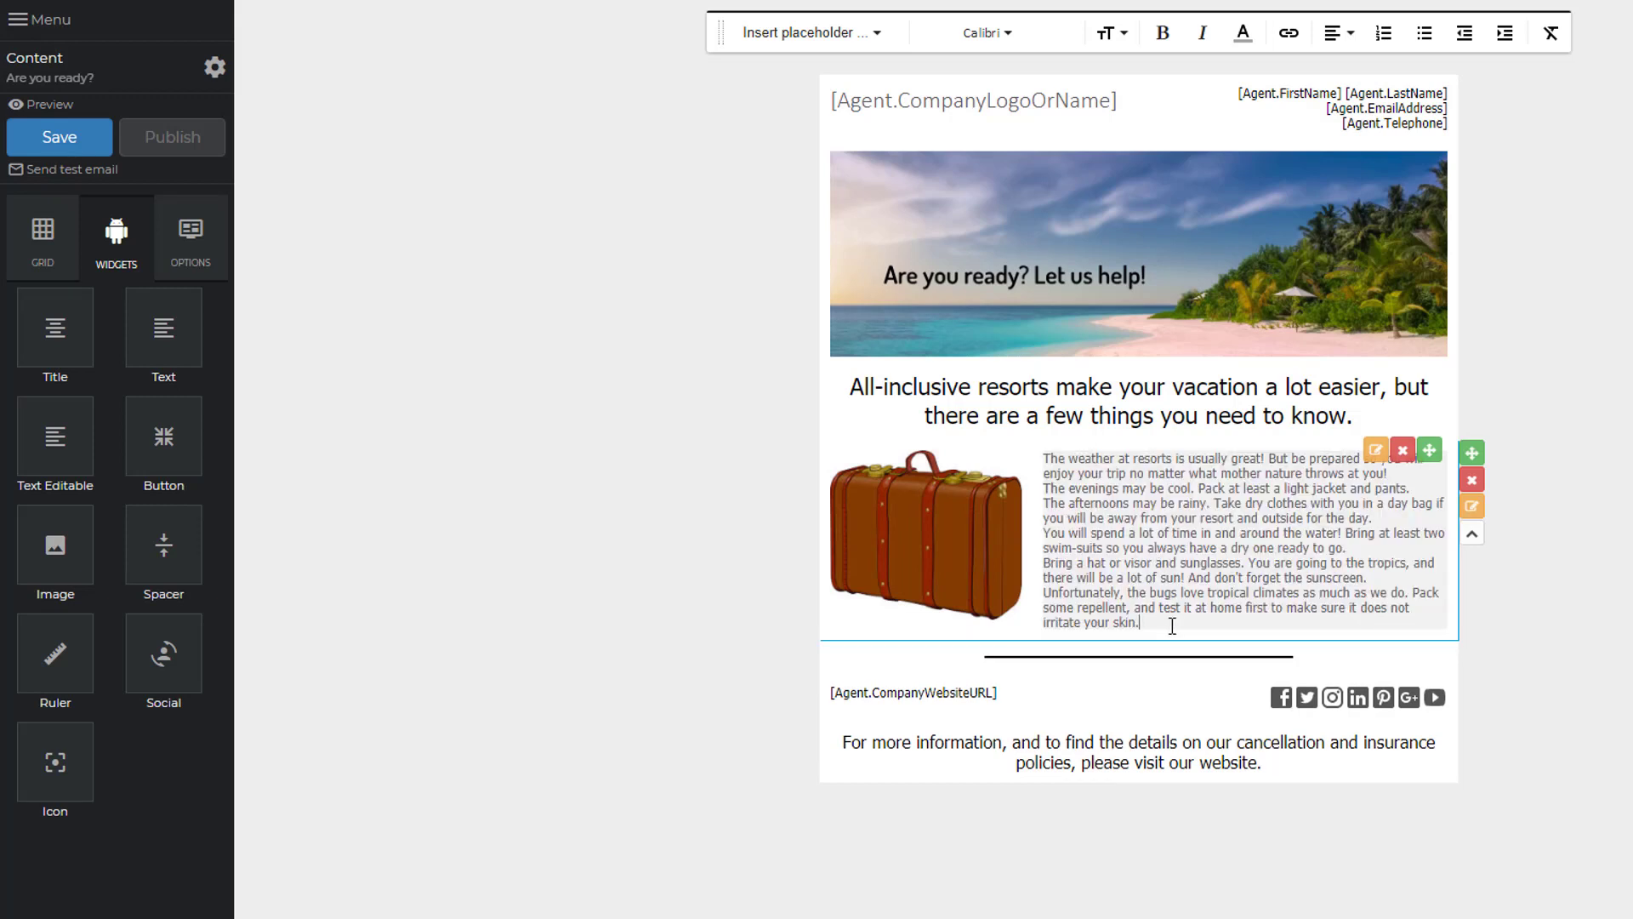
- Format the packing tips from "The evenings may be cool" onward as a bulleted list and make the introductory sentences bold
left_click_drag(1154, 615, 1046, 489)
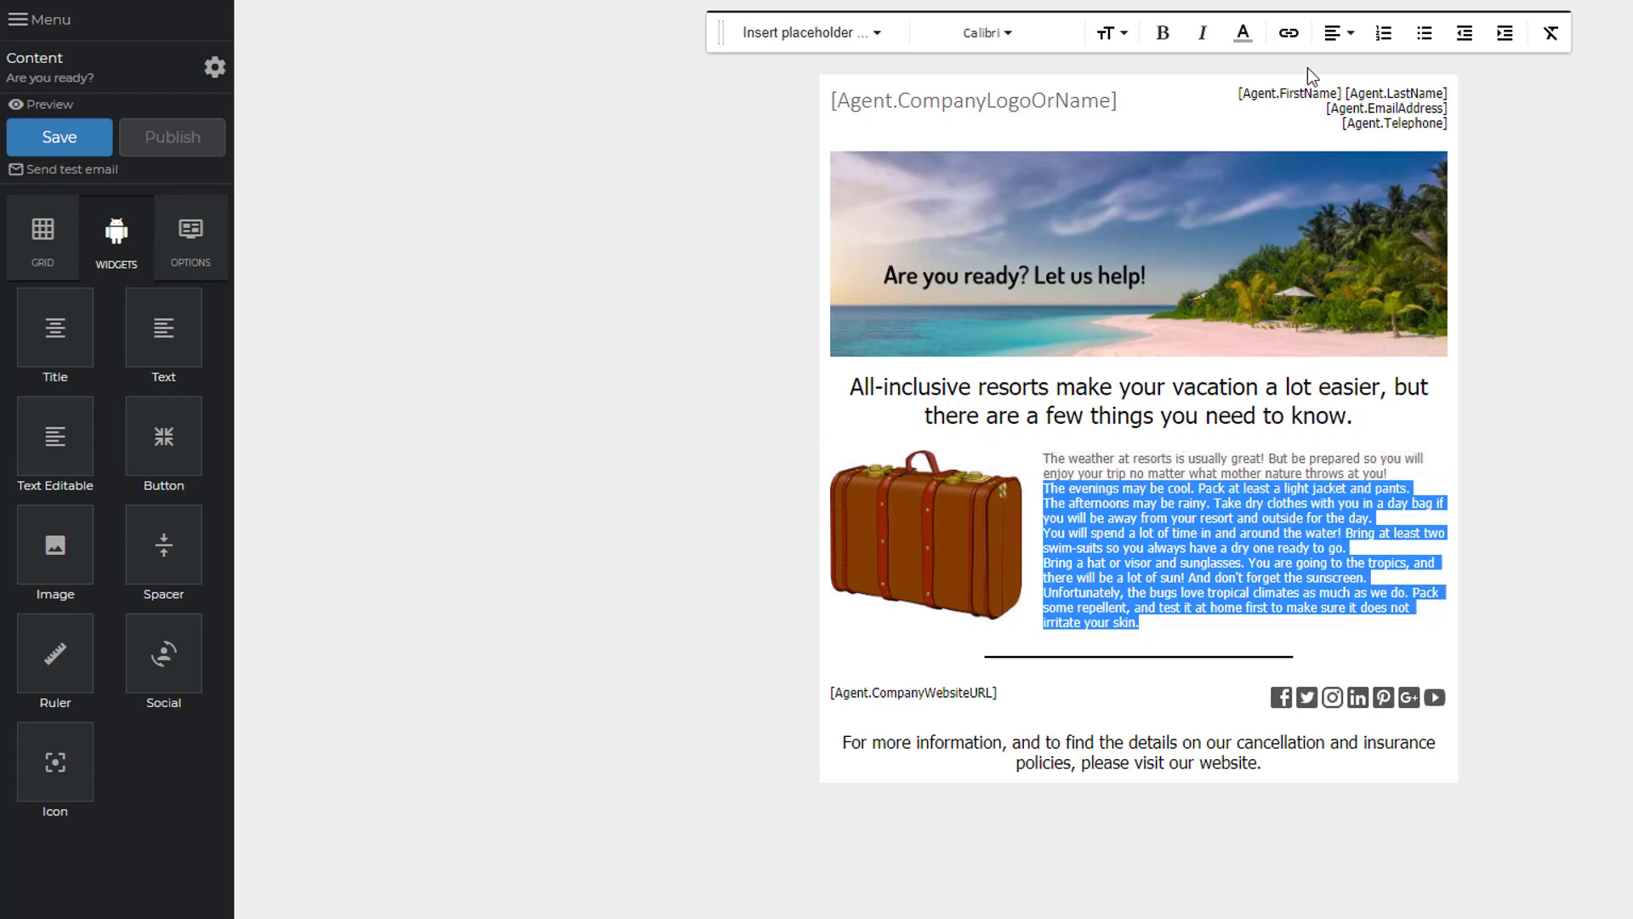
left_click(1424, 34)
left_click_drag(1388, 474, 1049, 462)
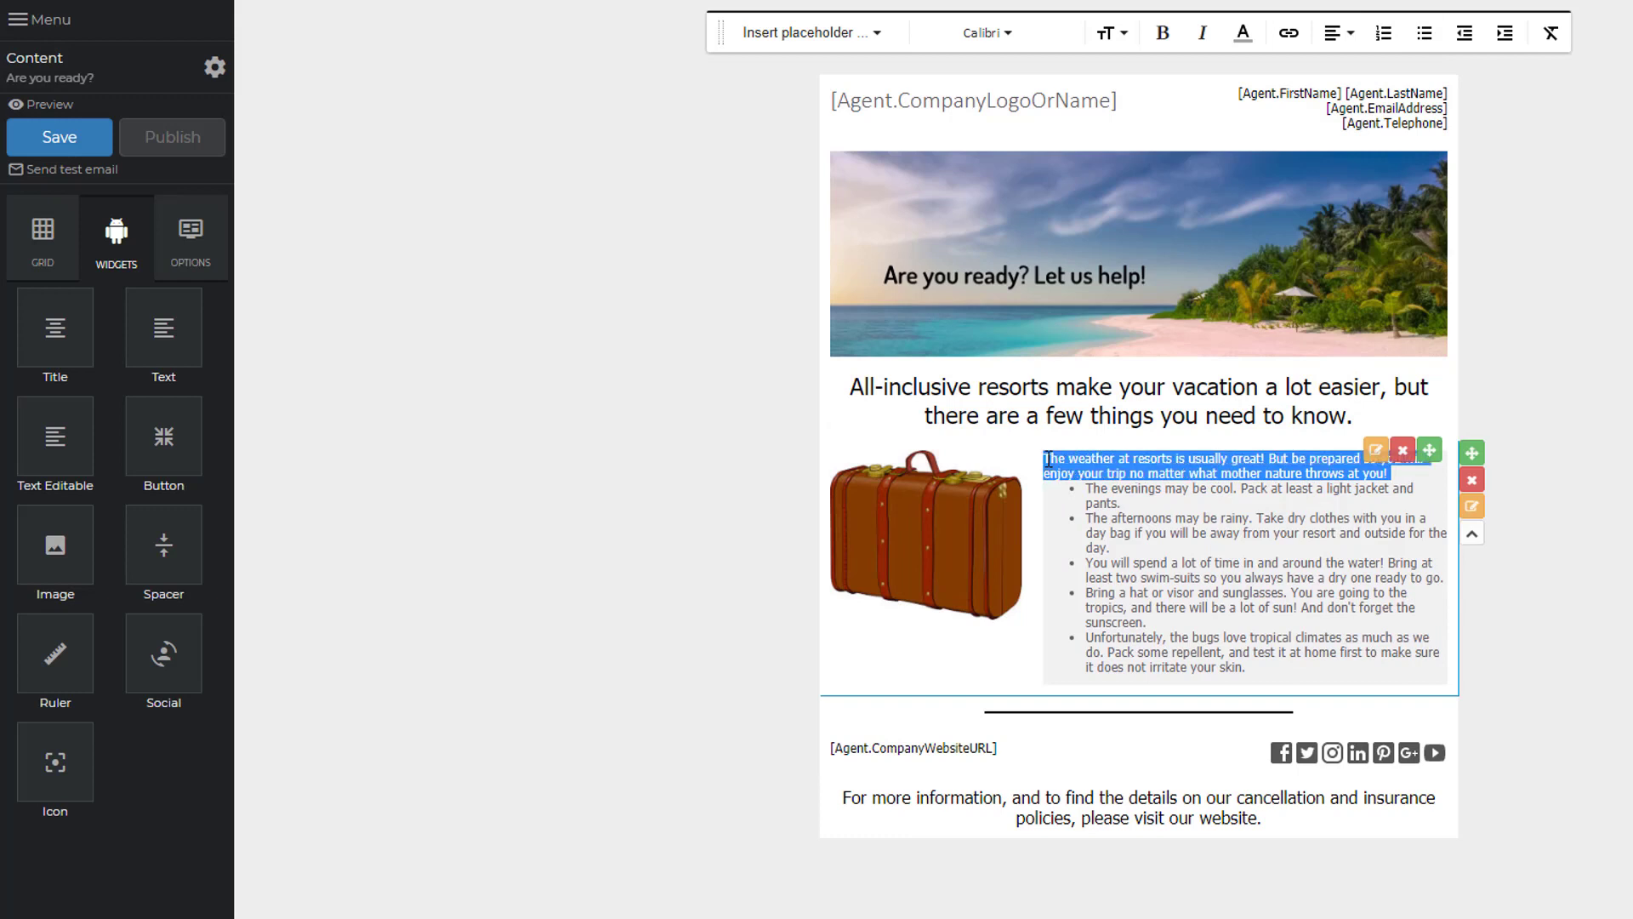
key("ctrl+b")
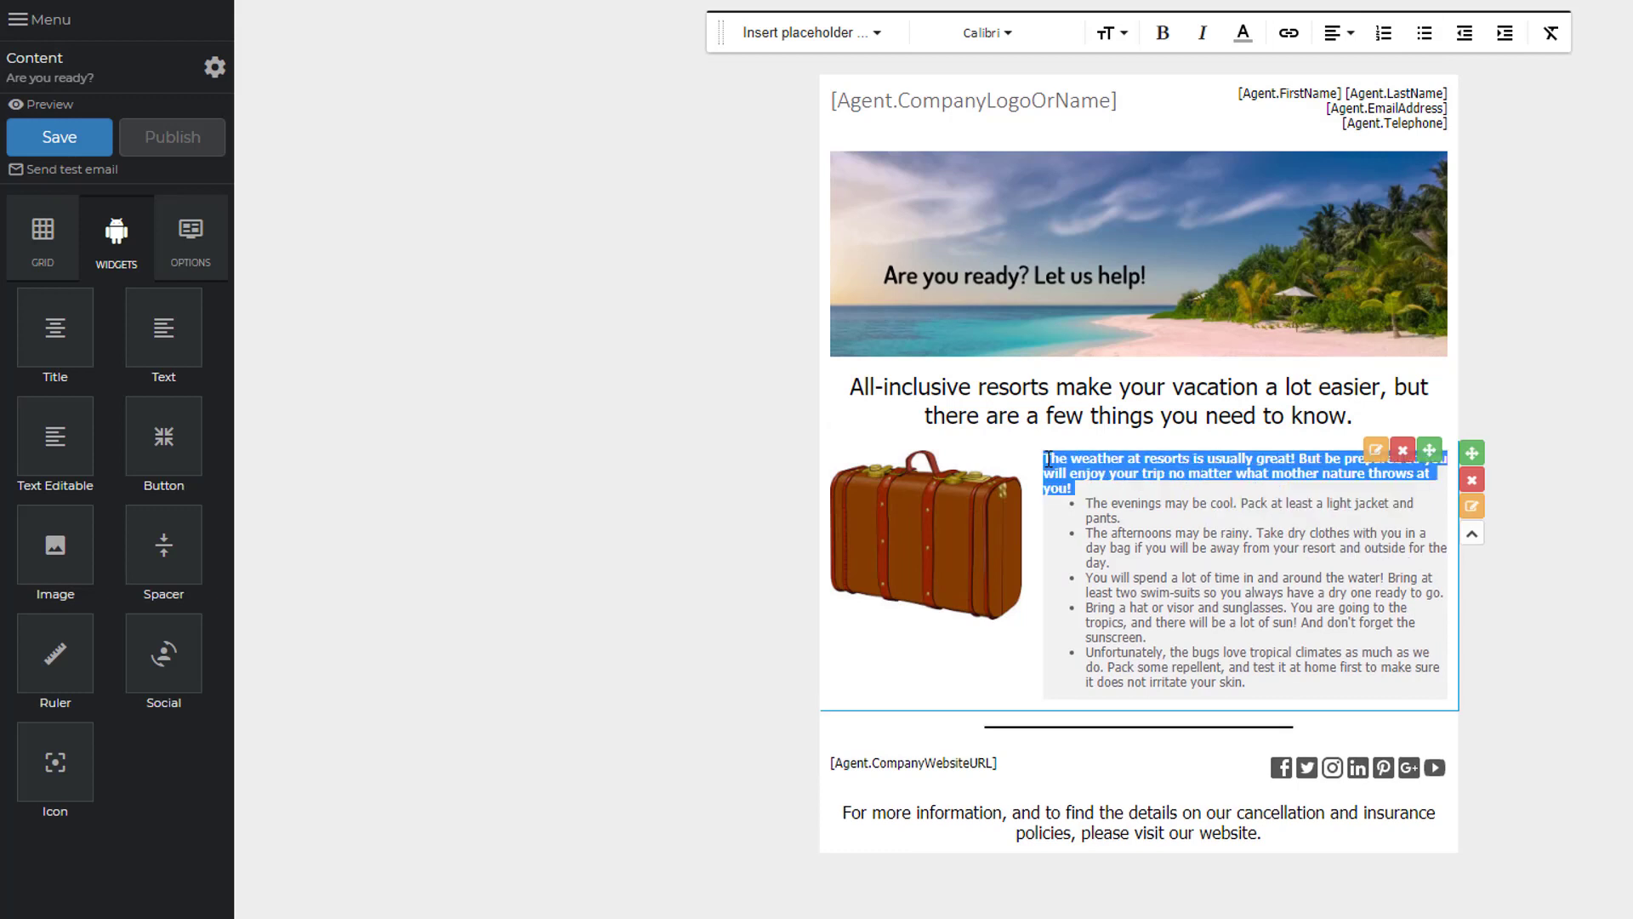
left_click(1220, 490)
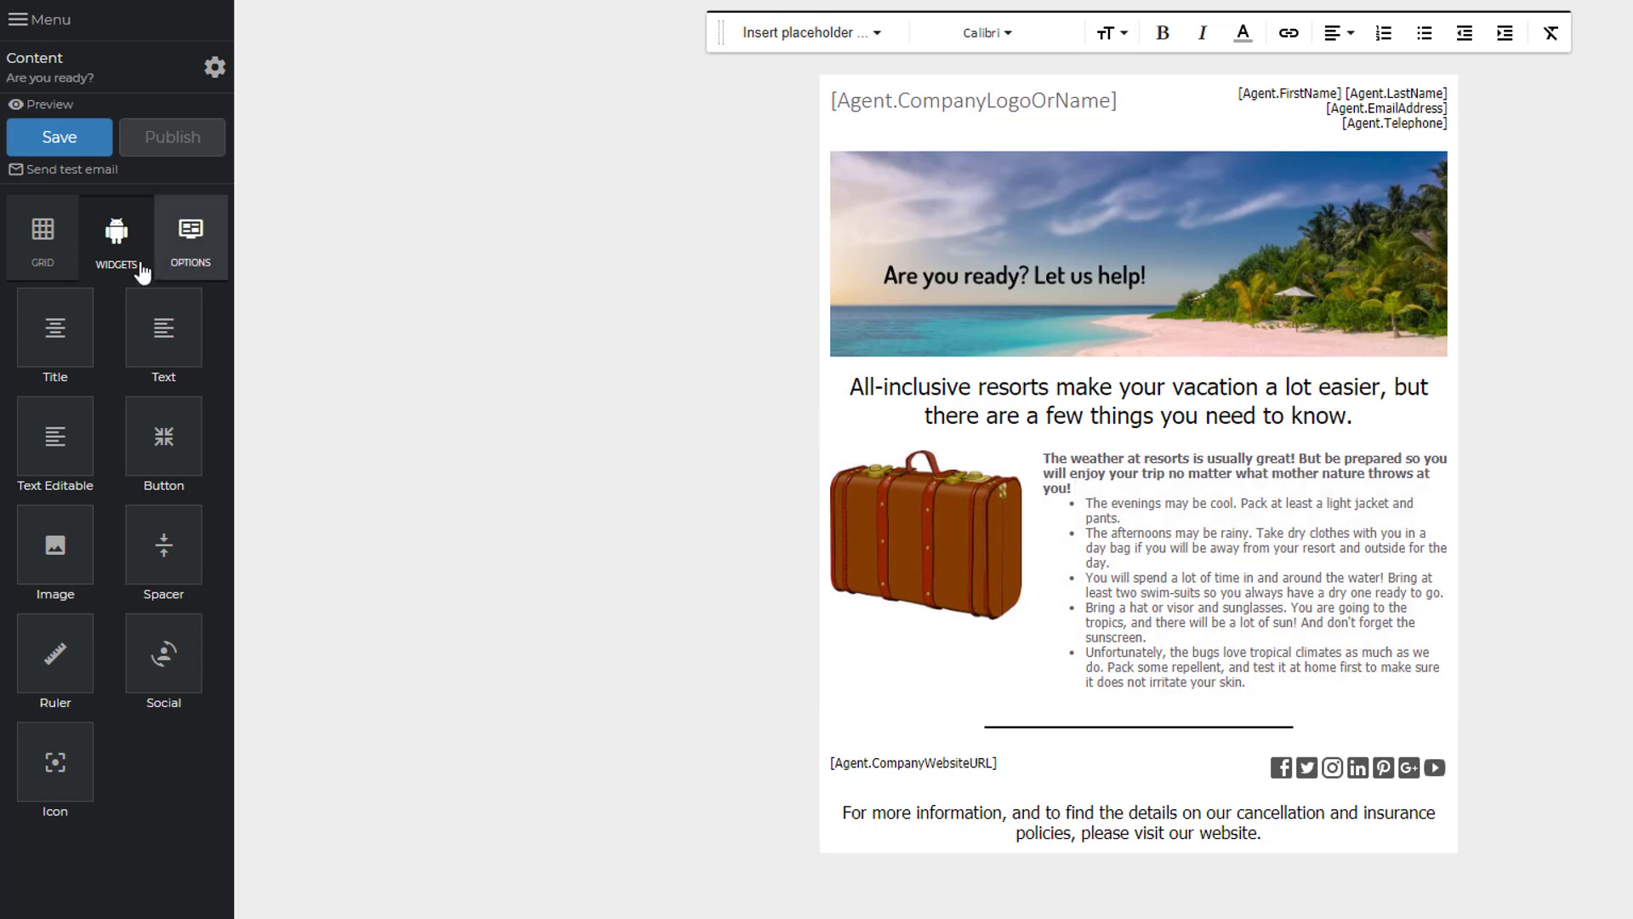
- Add a Main Left container below the suitcase section, with a text widget in the wide column and an image widget in the narrow one
left_click(51, 238)
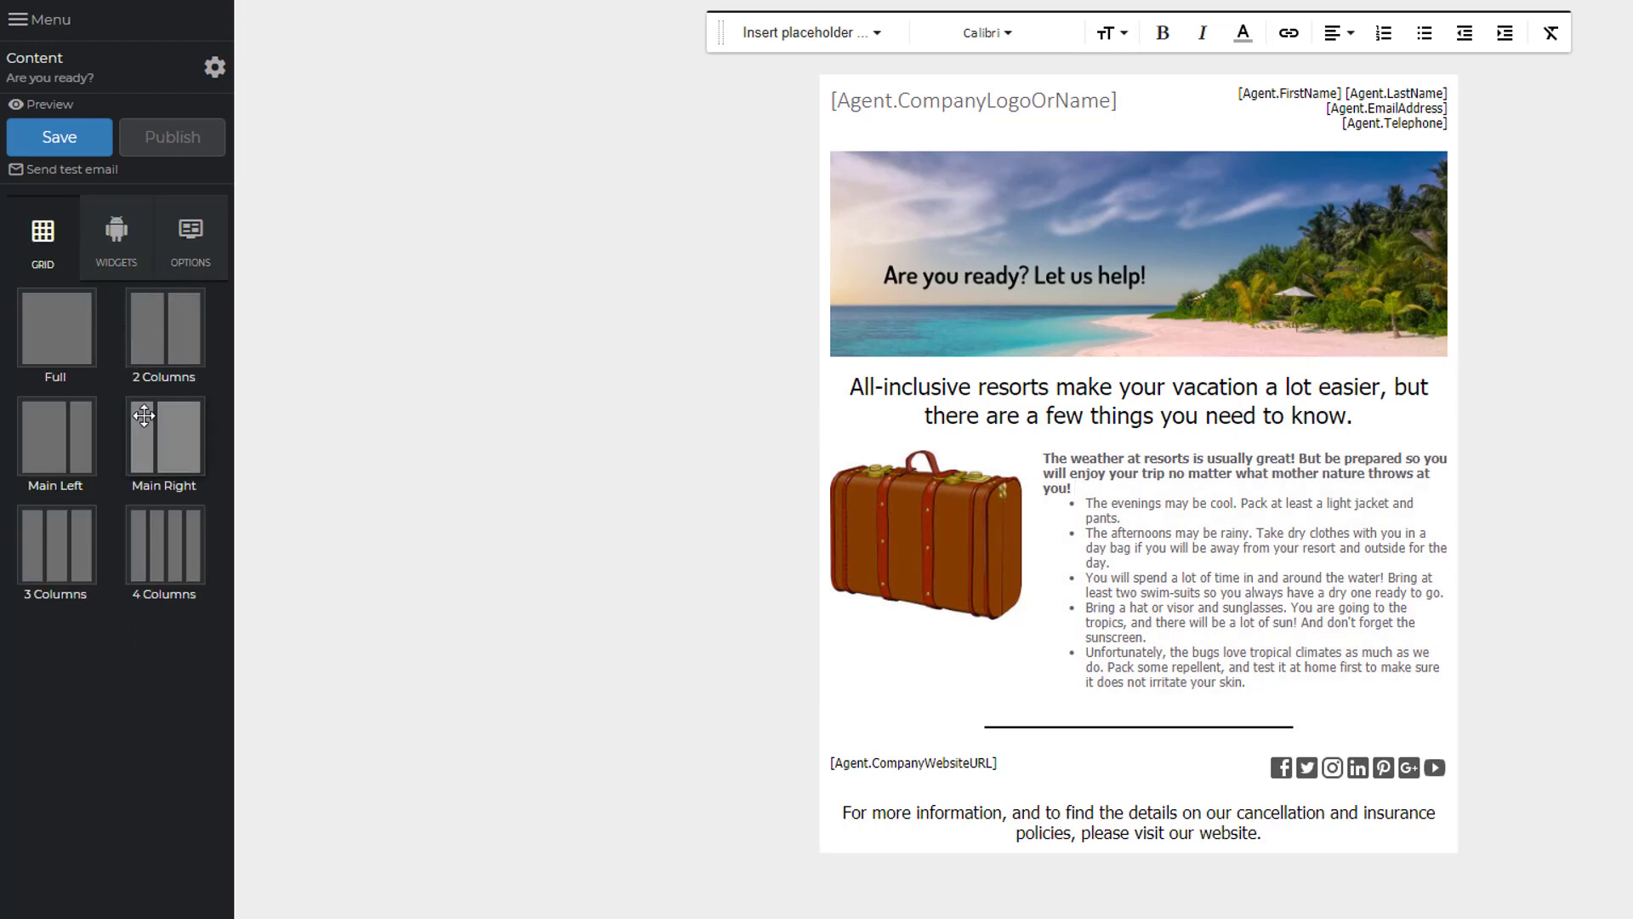
left_click_drag(56, 435, 1176, 689)
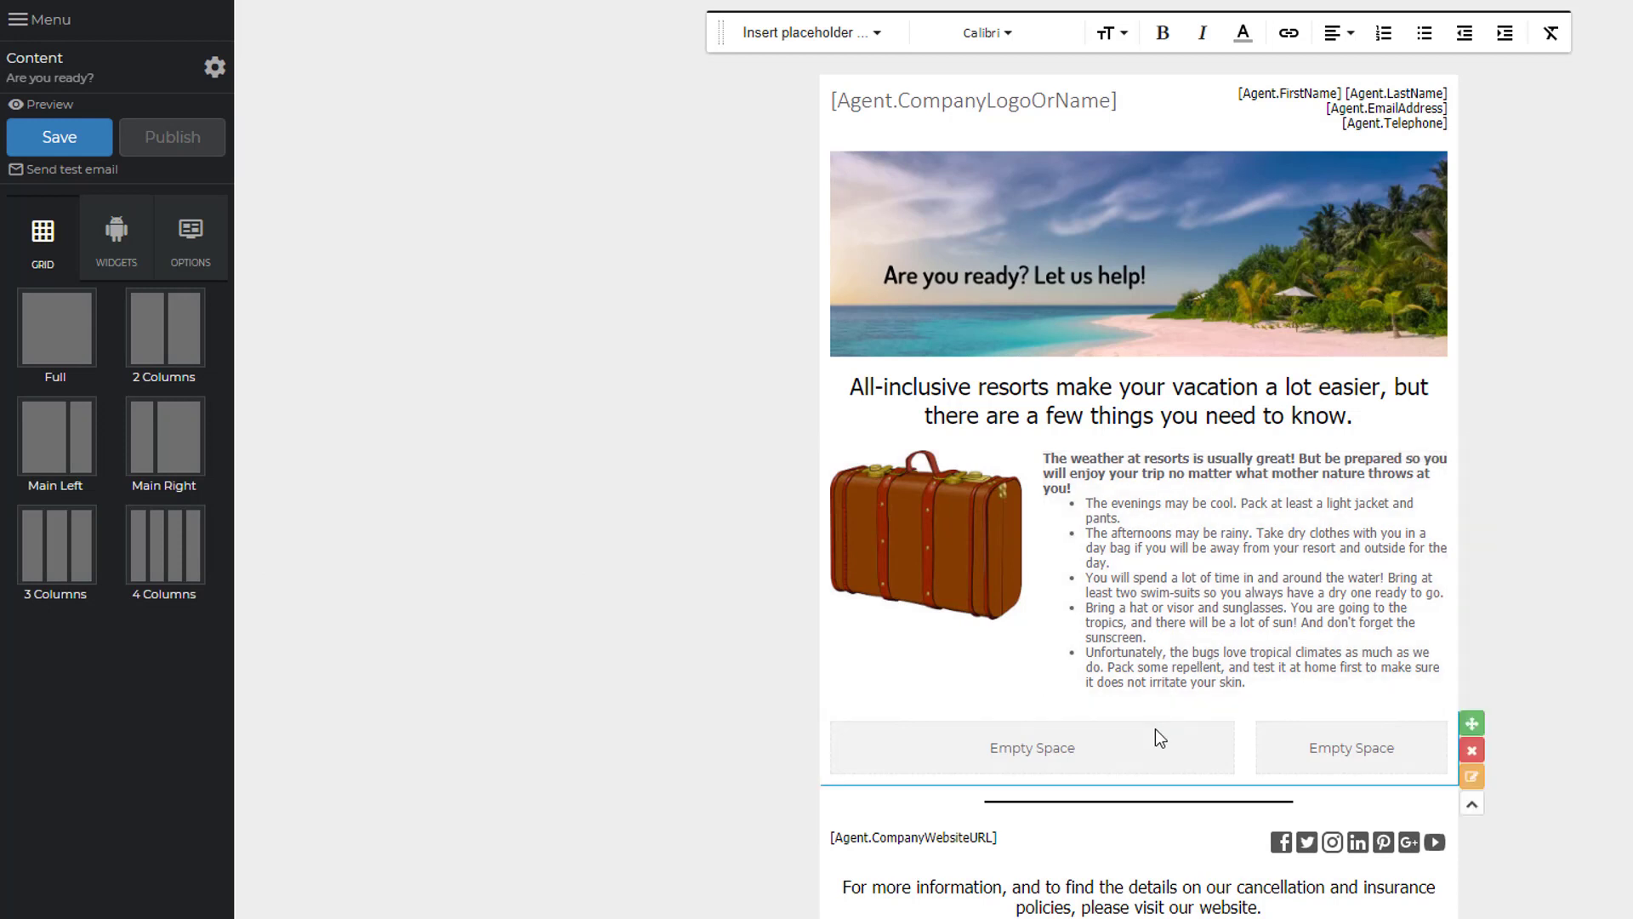
left_click(119, 237)
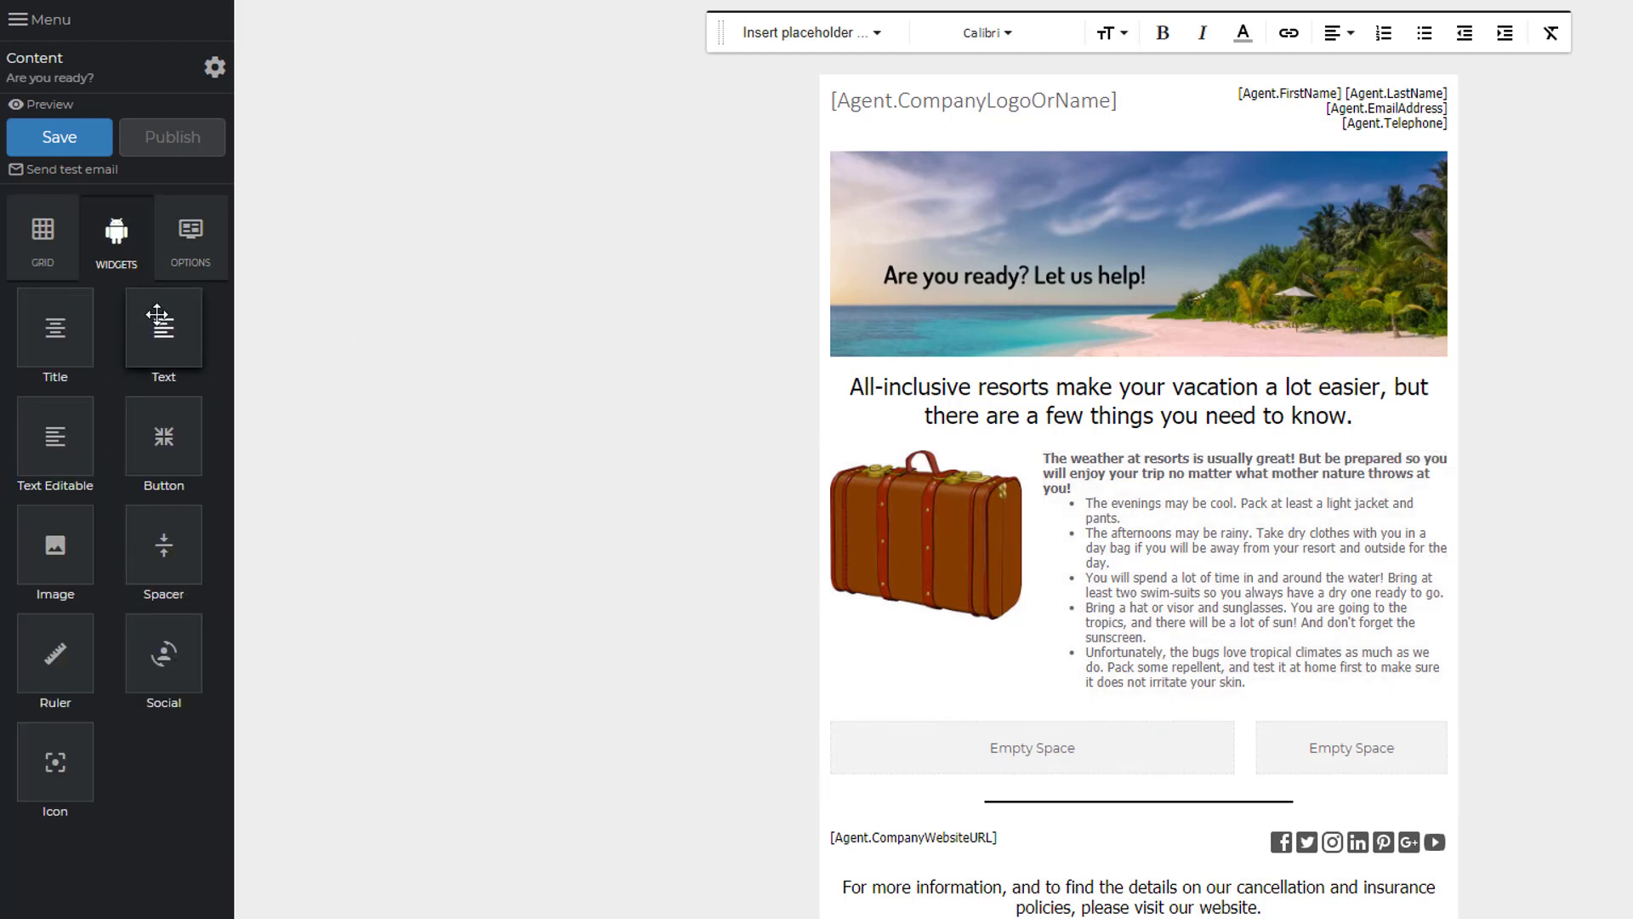
left_click_drag(157, 315, 887, 730)
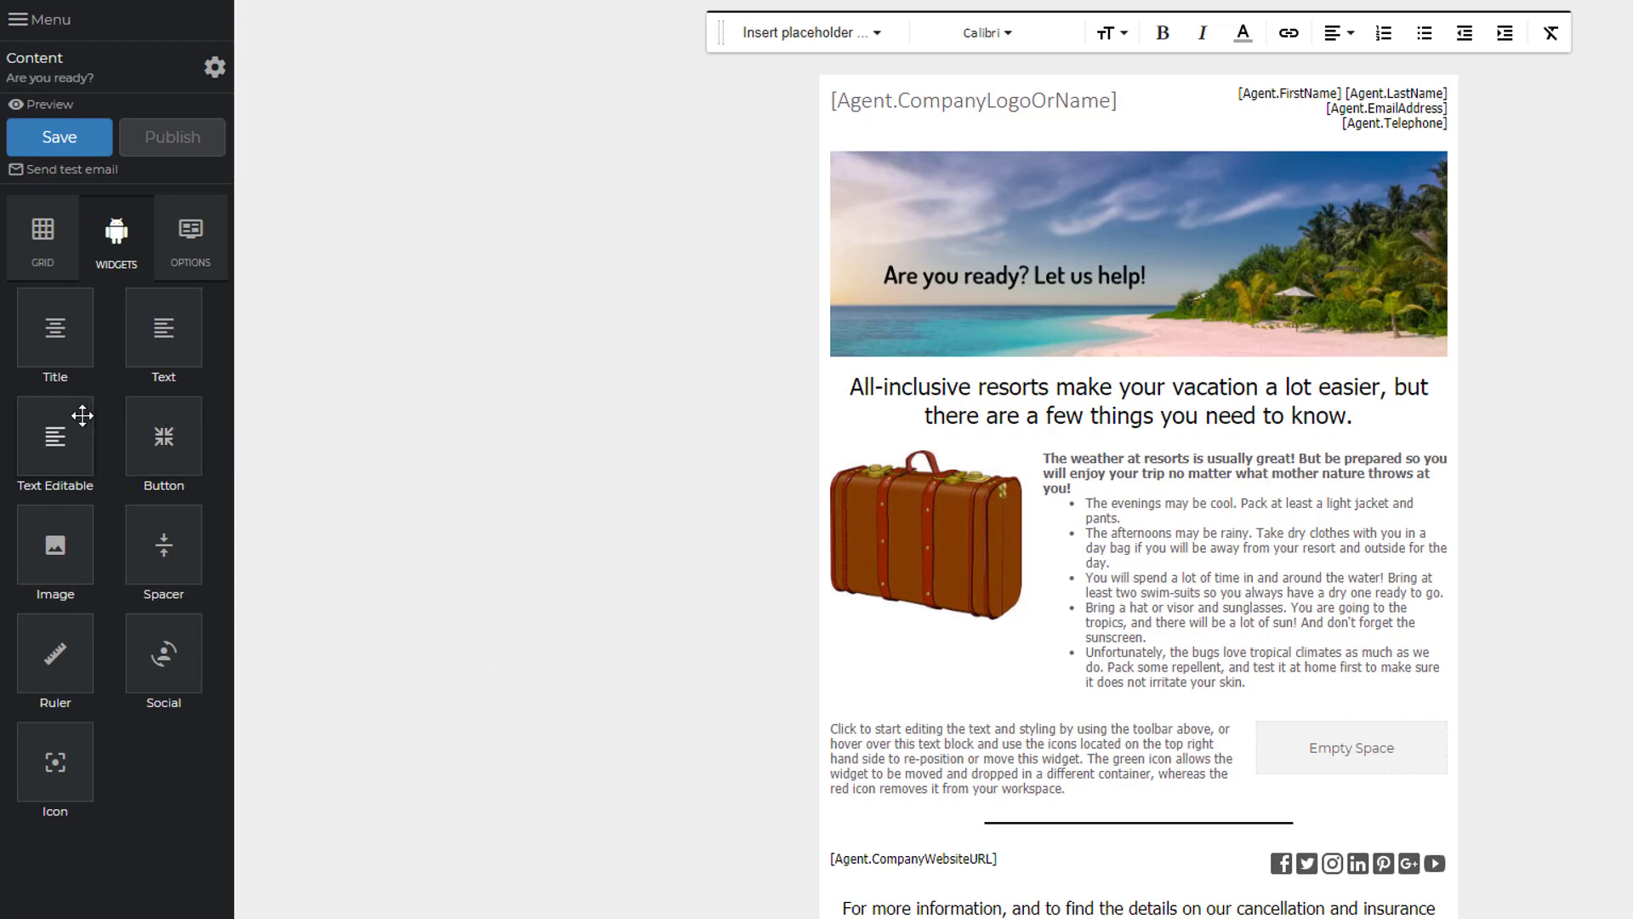
left_click_drag(43, 531, 1345, 742)
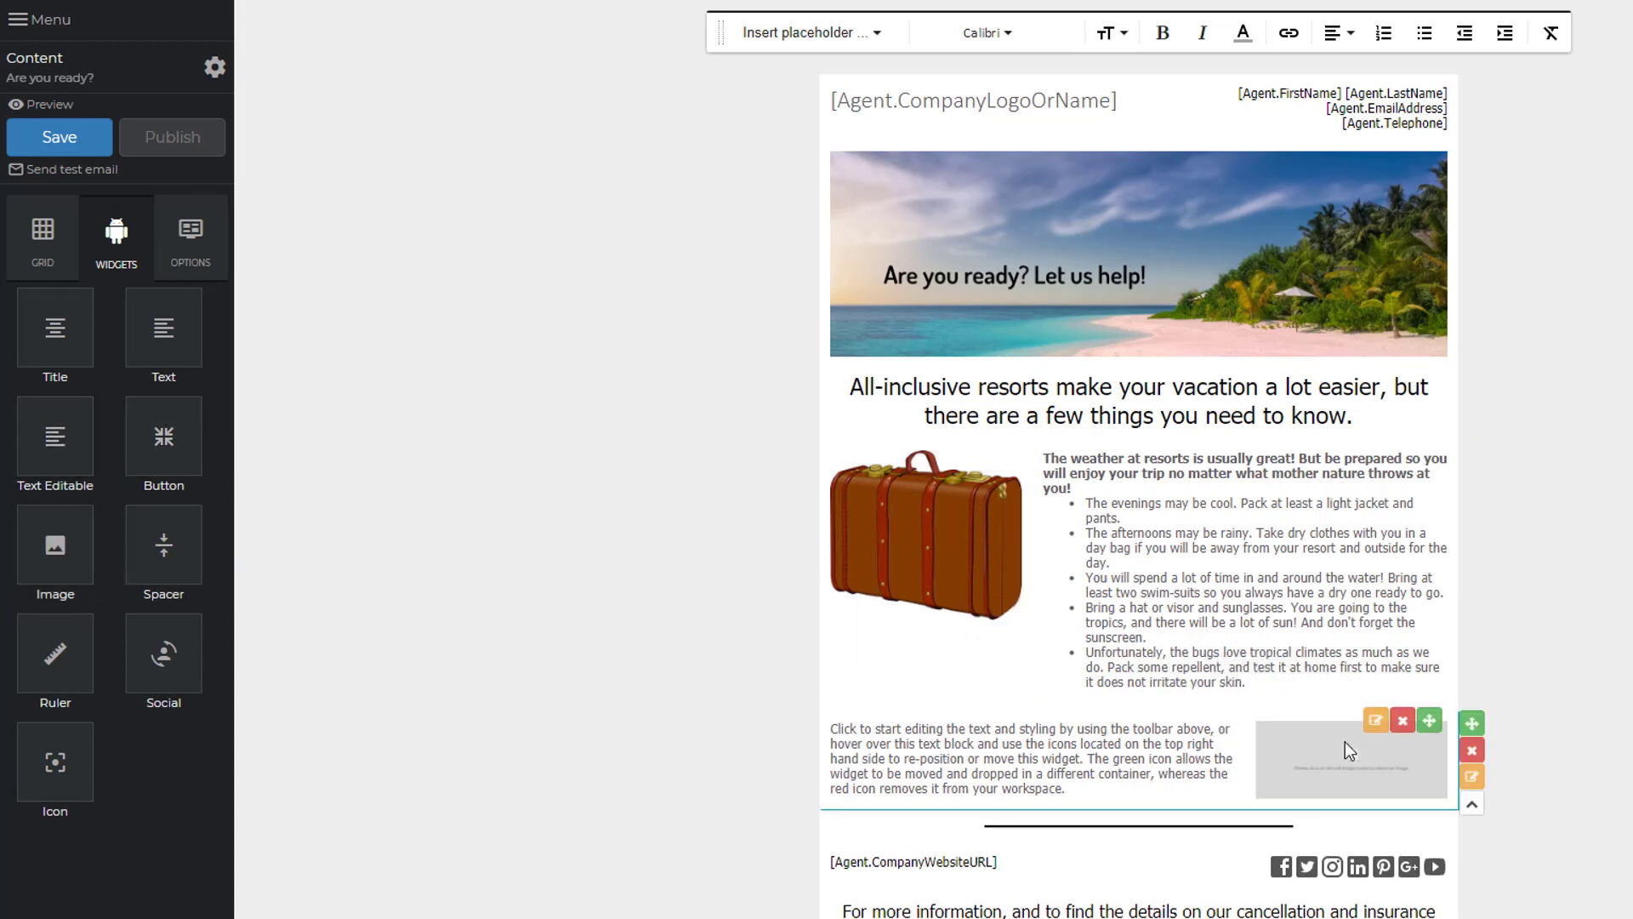
- Upload the OtherItems picture to the personal image library and apply it to the lower image block without a hyperlink
left_click(1384, 720)
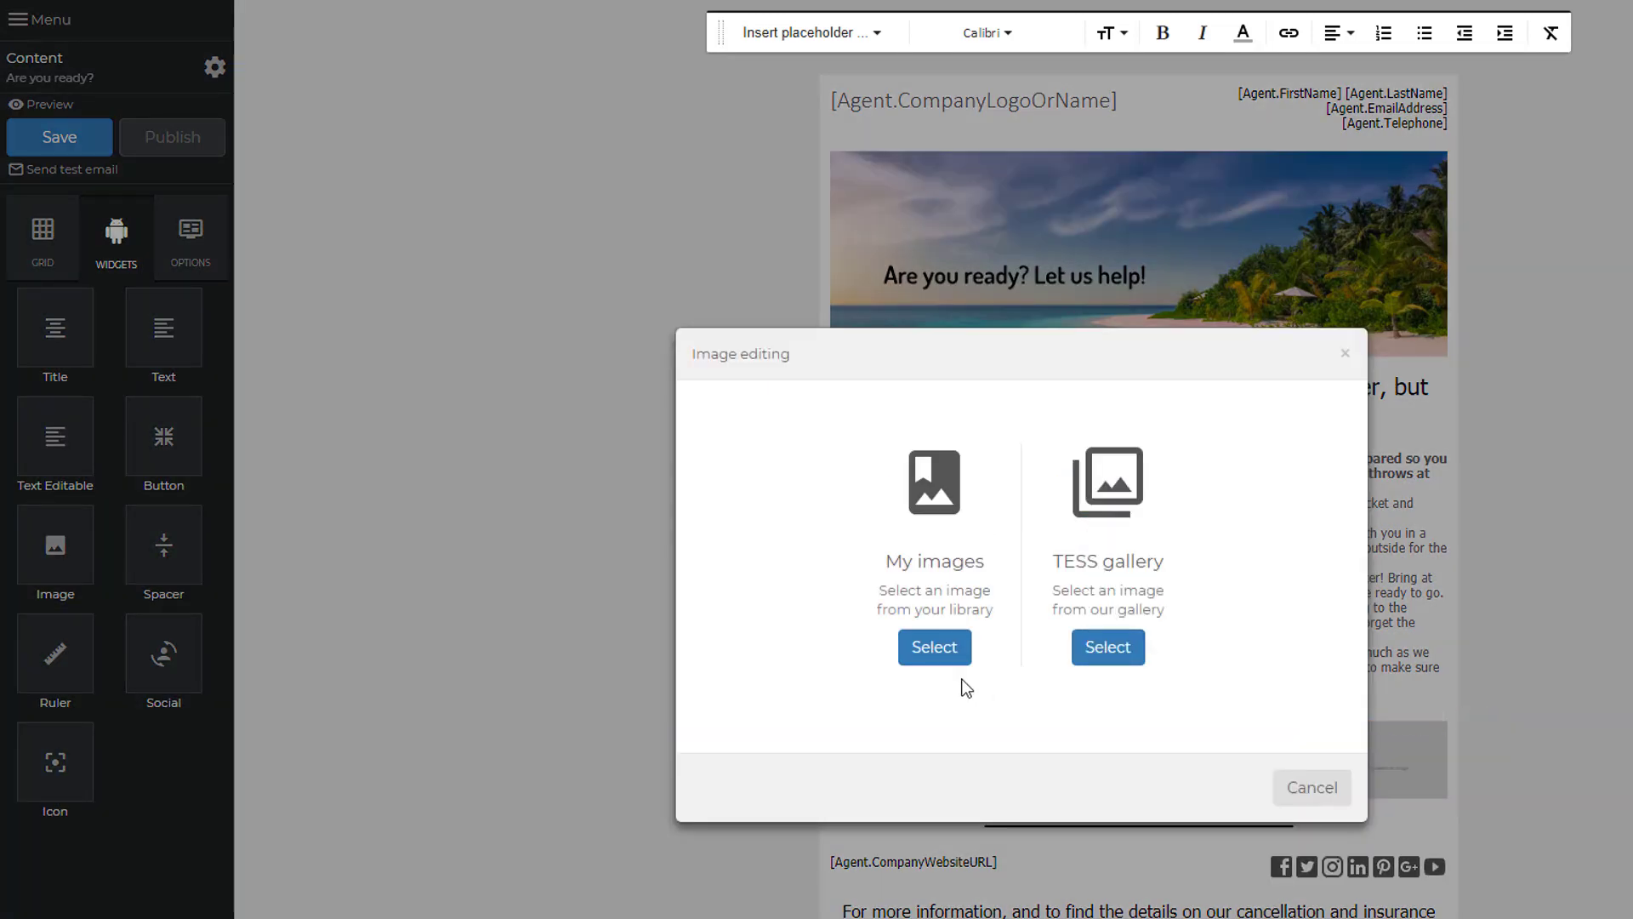
left_click(935, 648)
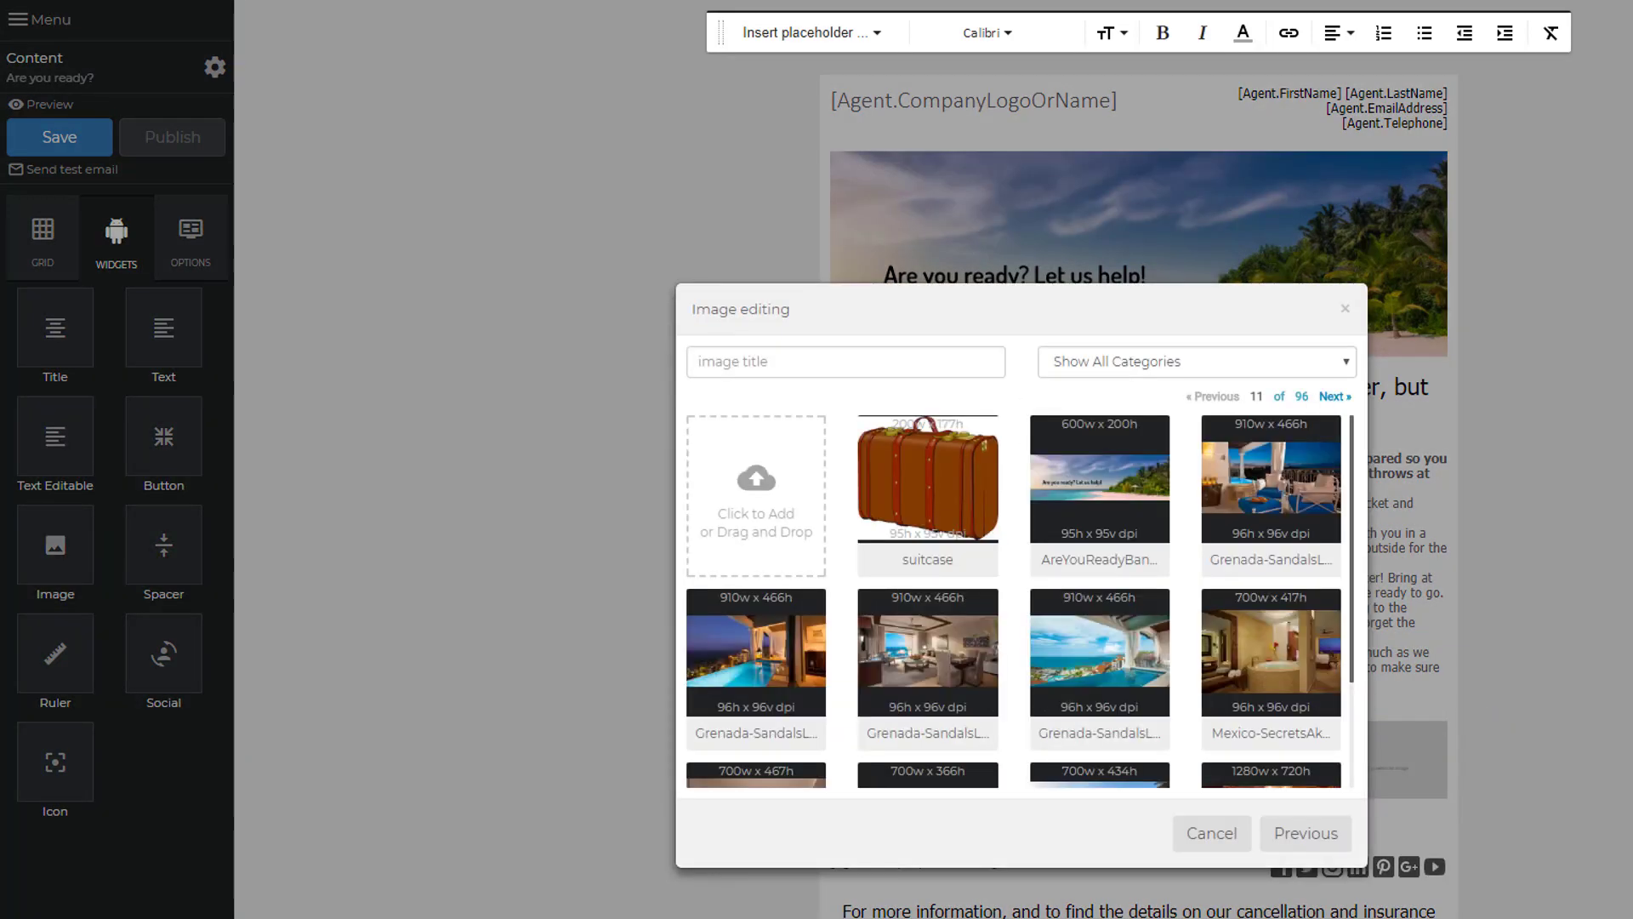
left_click_drag(1121, 599, 758, 546)
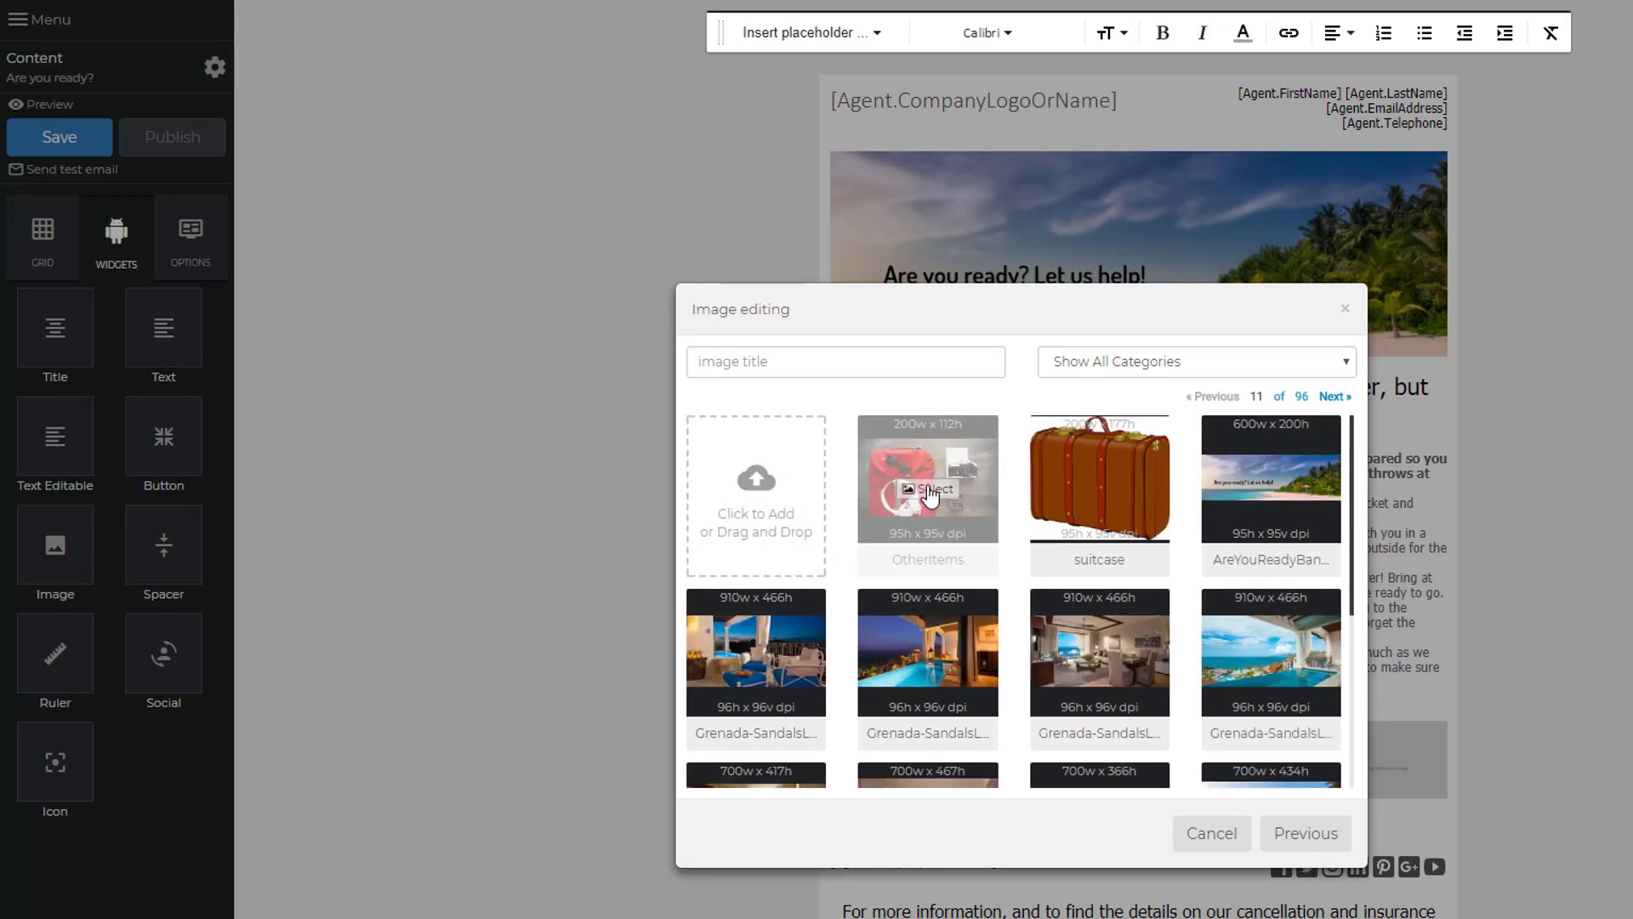
left_click(927, 488)
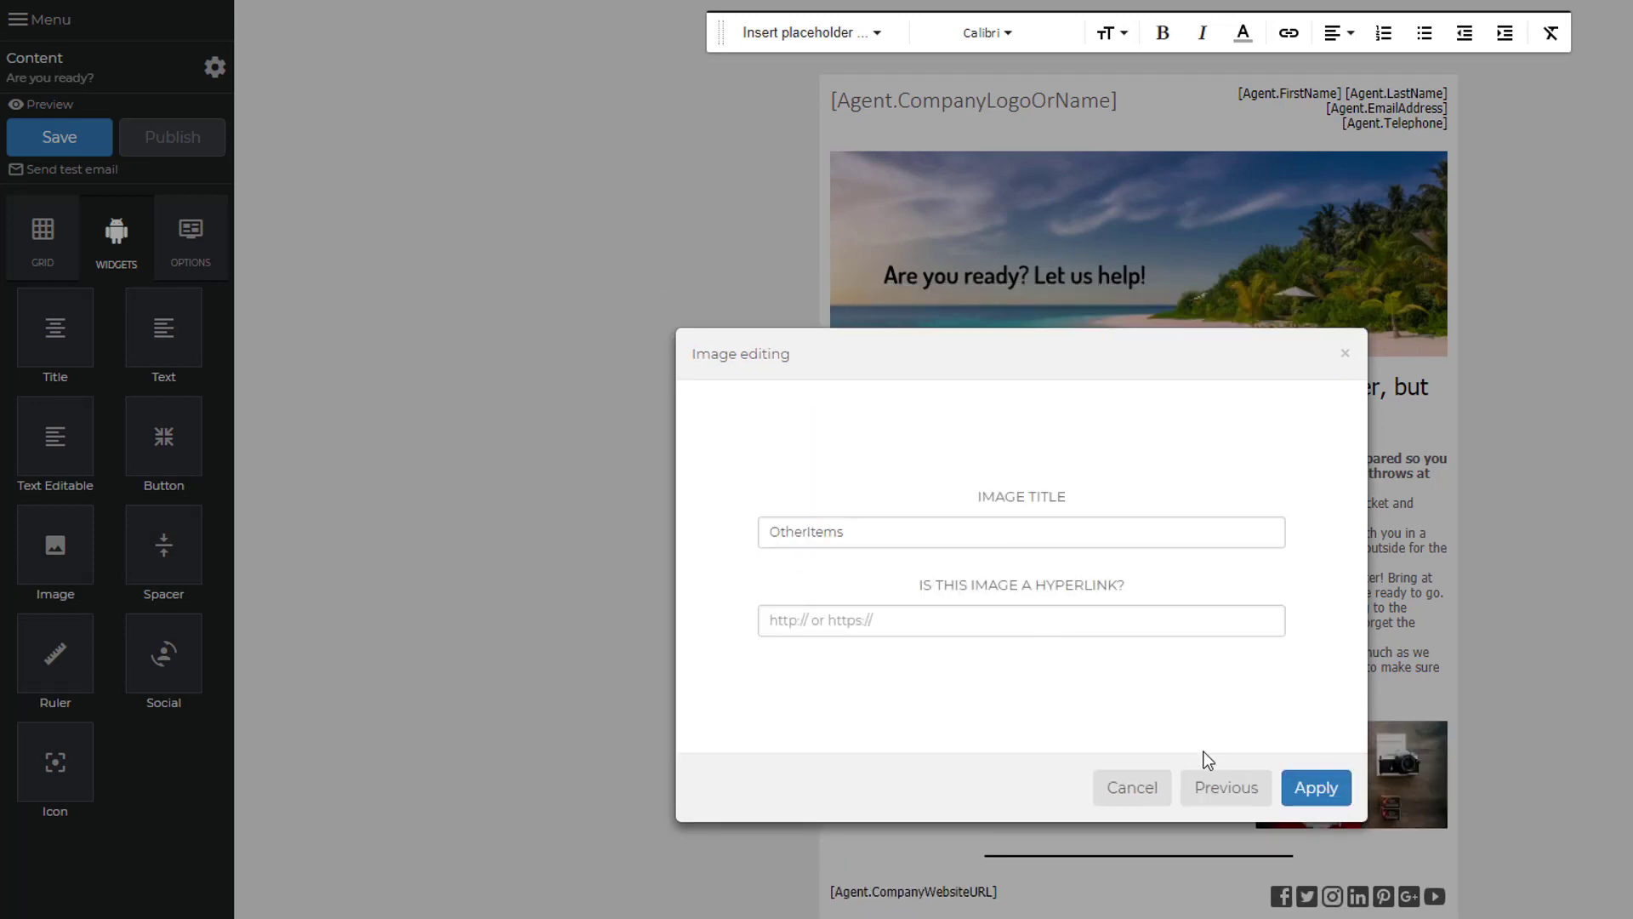
left_click(1301, 787)
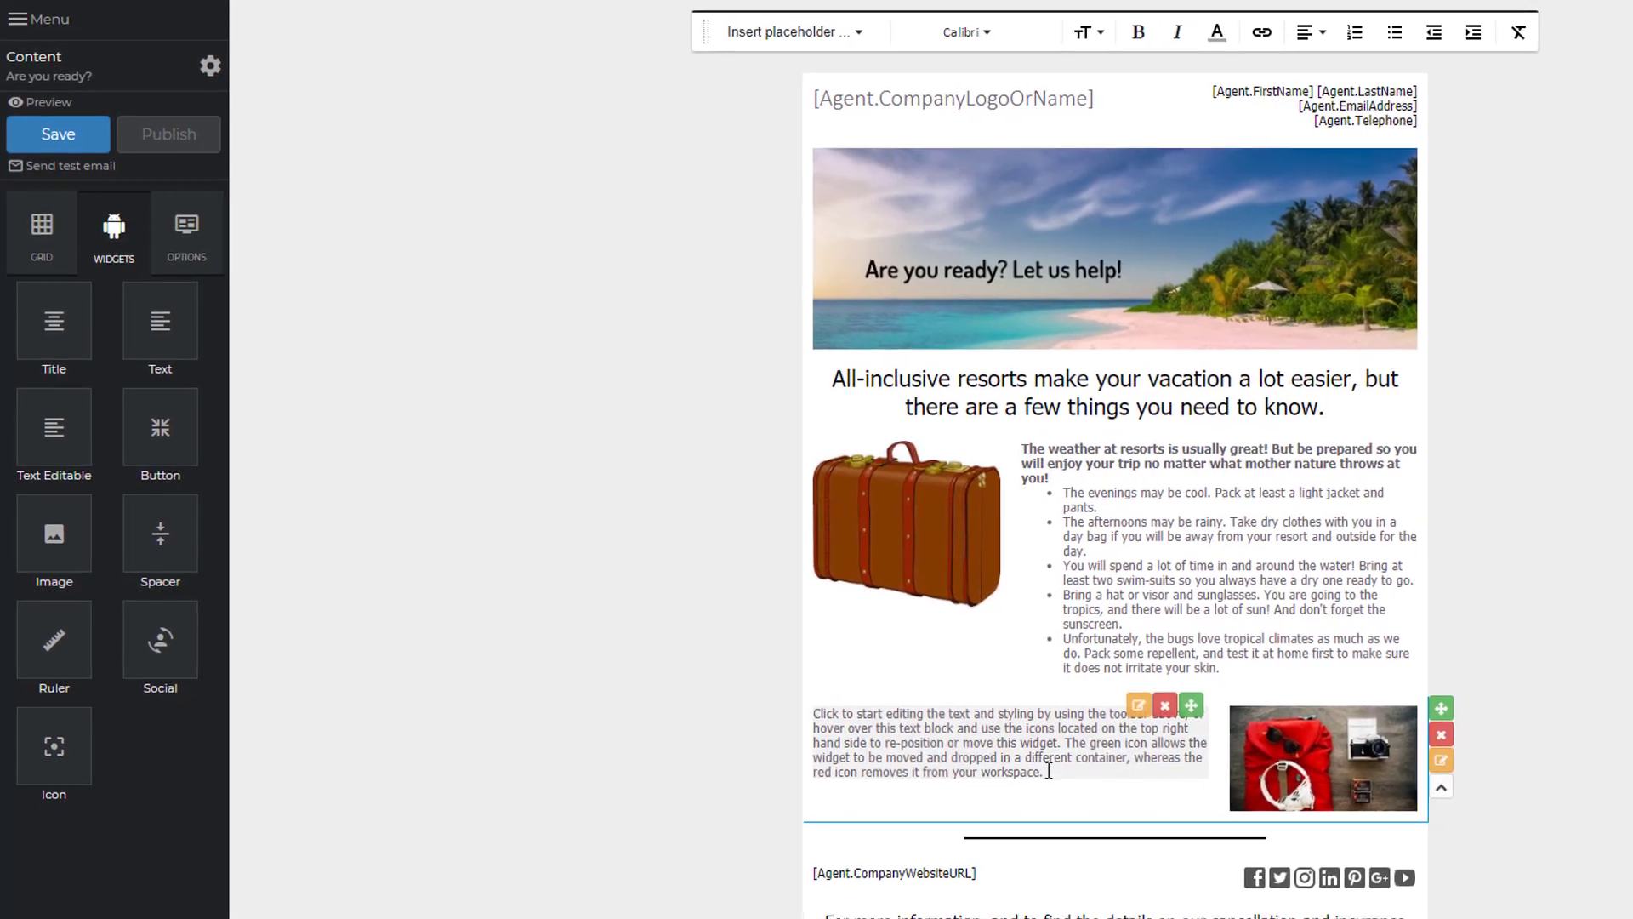
- Replace the placeholder text beside the lower picture with the "What else?" tips on medications, jewelry, pool goggles and camera
left_click_drag(1048, 770, 808, 715)
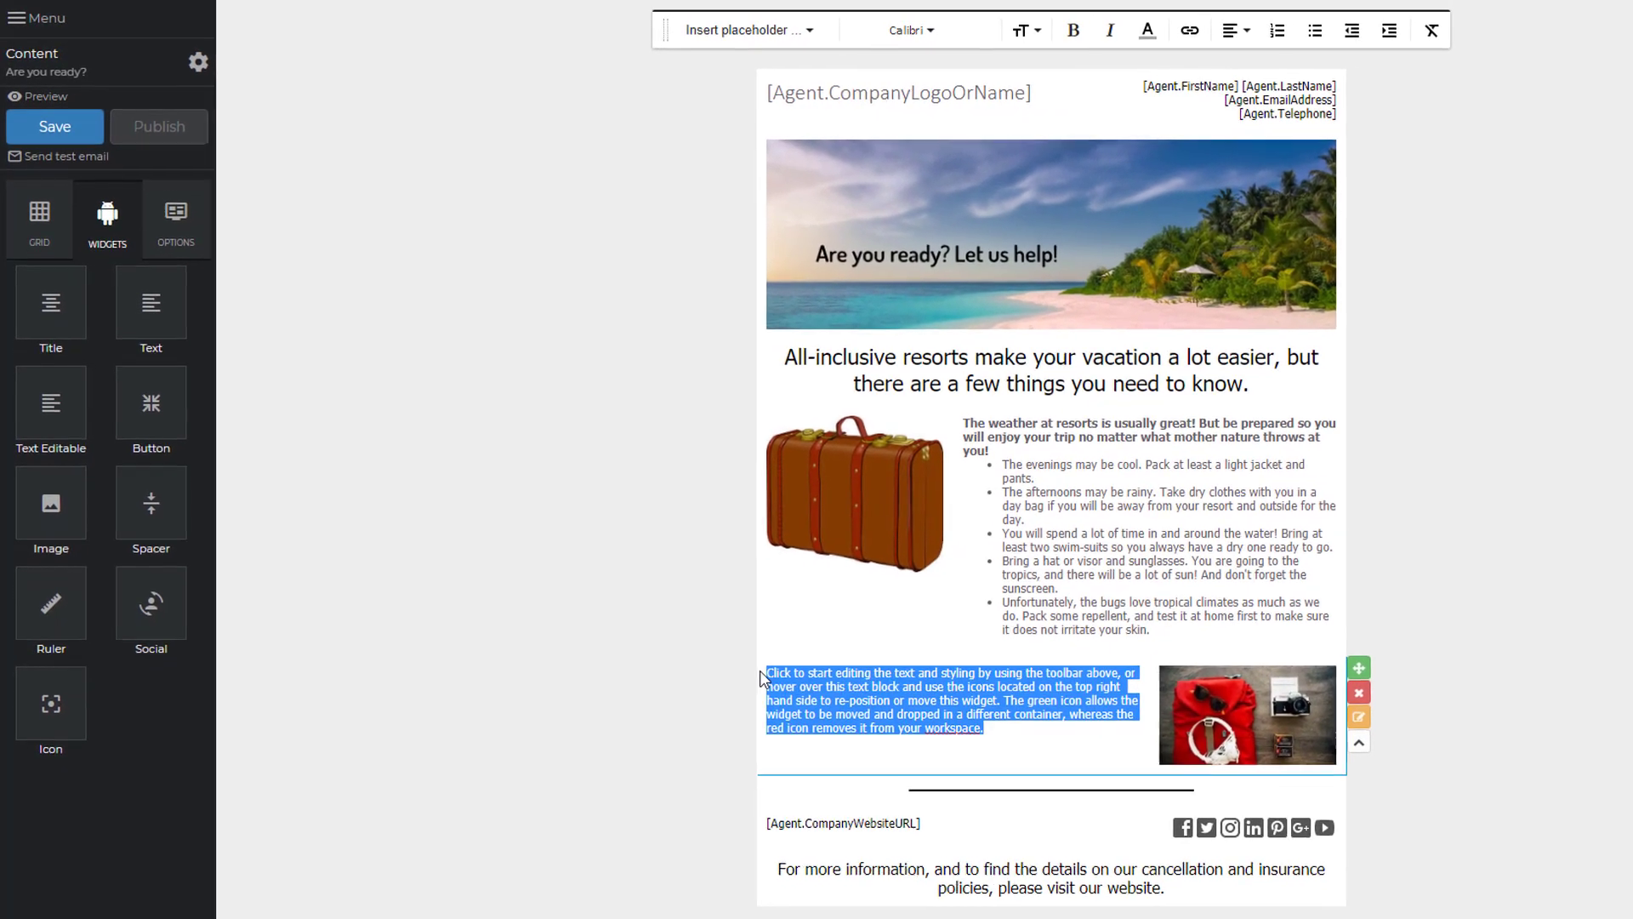
type("What else? Don't forget your medications! Prescriptions can be particularly difficult when you are out of the country. Do not bring more than you need, but make sure you have enough to last if there are delays getting home. Do not bring expensive jewelry. Pack costume or other inexpensive jewelry. Bring goggles for the pool. If you have little ones that need floaties be sure to pack those too! Don't forget your camera. If you are not a serious photographer, then do not bring the biggest, most expensive camera you can get. Remember, the best camera is the one you have with you, if it is big and bulky it is likely to spend most of the trip in your room. Today your phone can take amazing pictures, so consider just bringing a backup battery so you can use it all day long.")
- Make the "What else?" line bold and format the tips below it, from "Don't forget your medications!" onward, as a bulleted list
triple_click(738, 659)
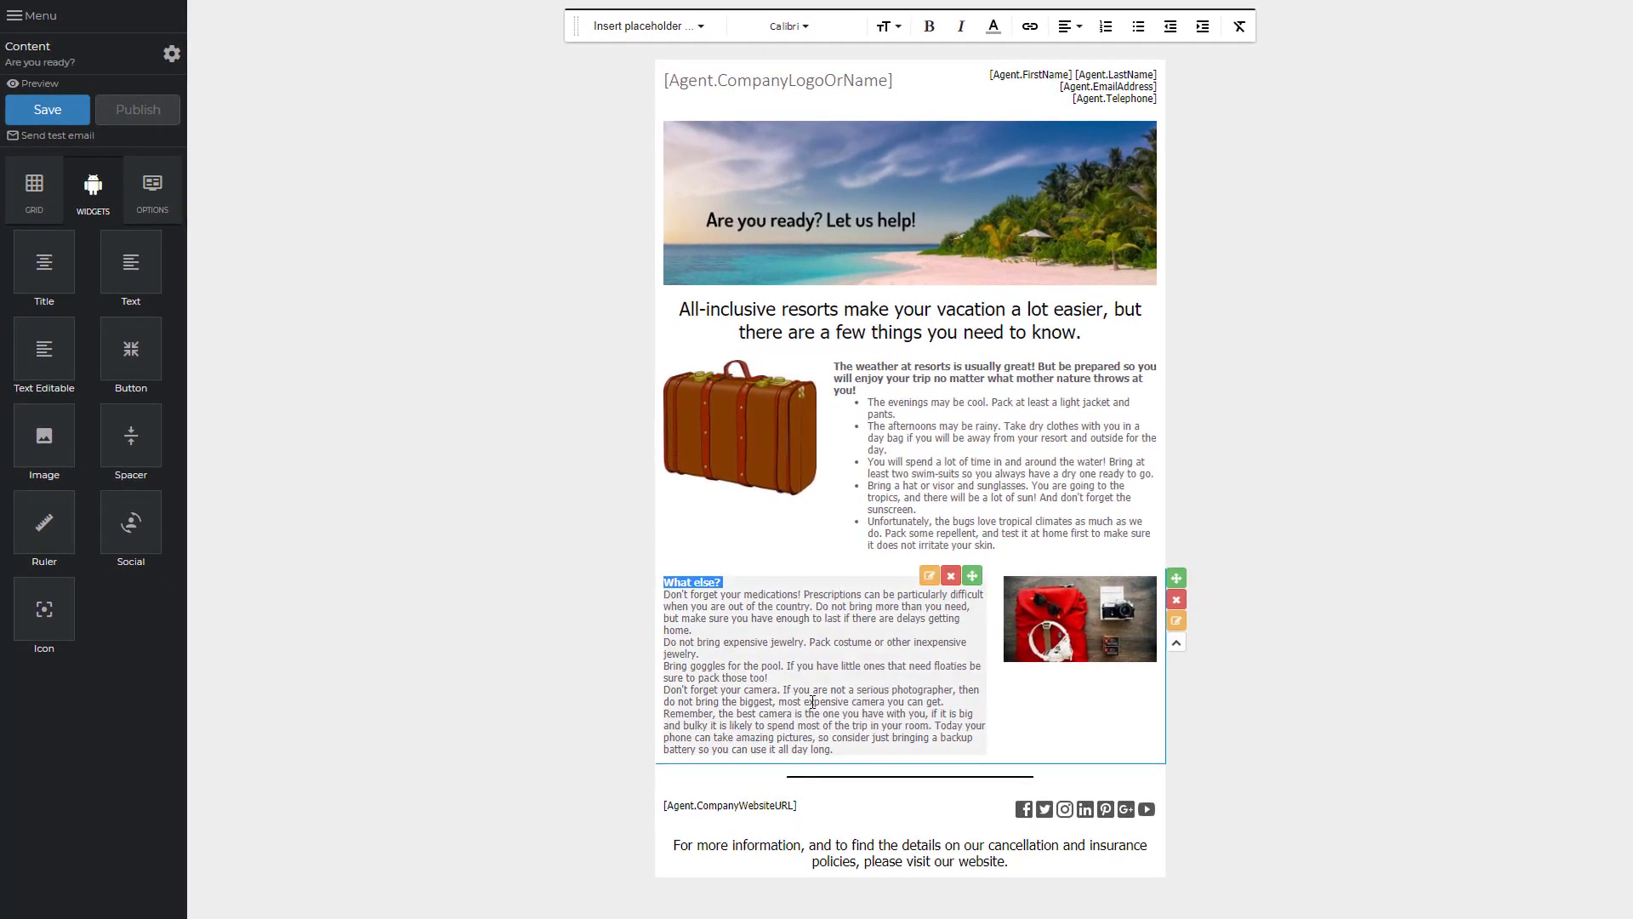
left_click_drag(841, 759, 657, 603)
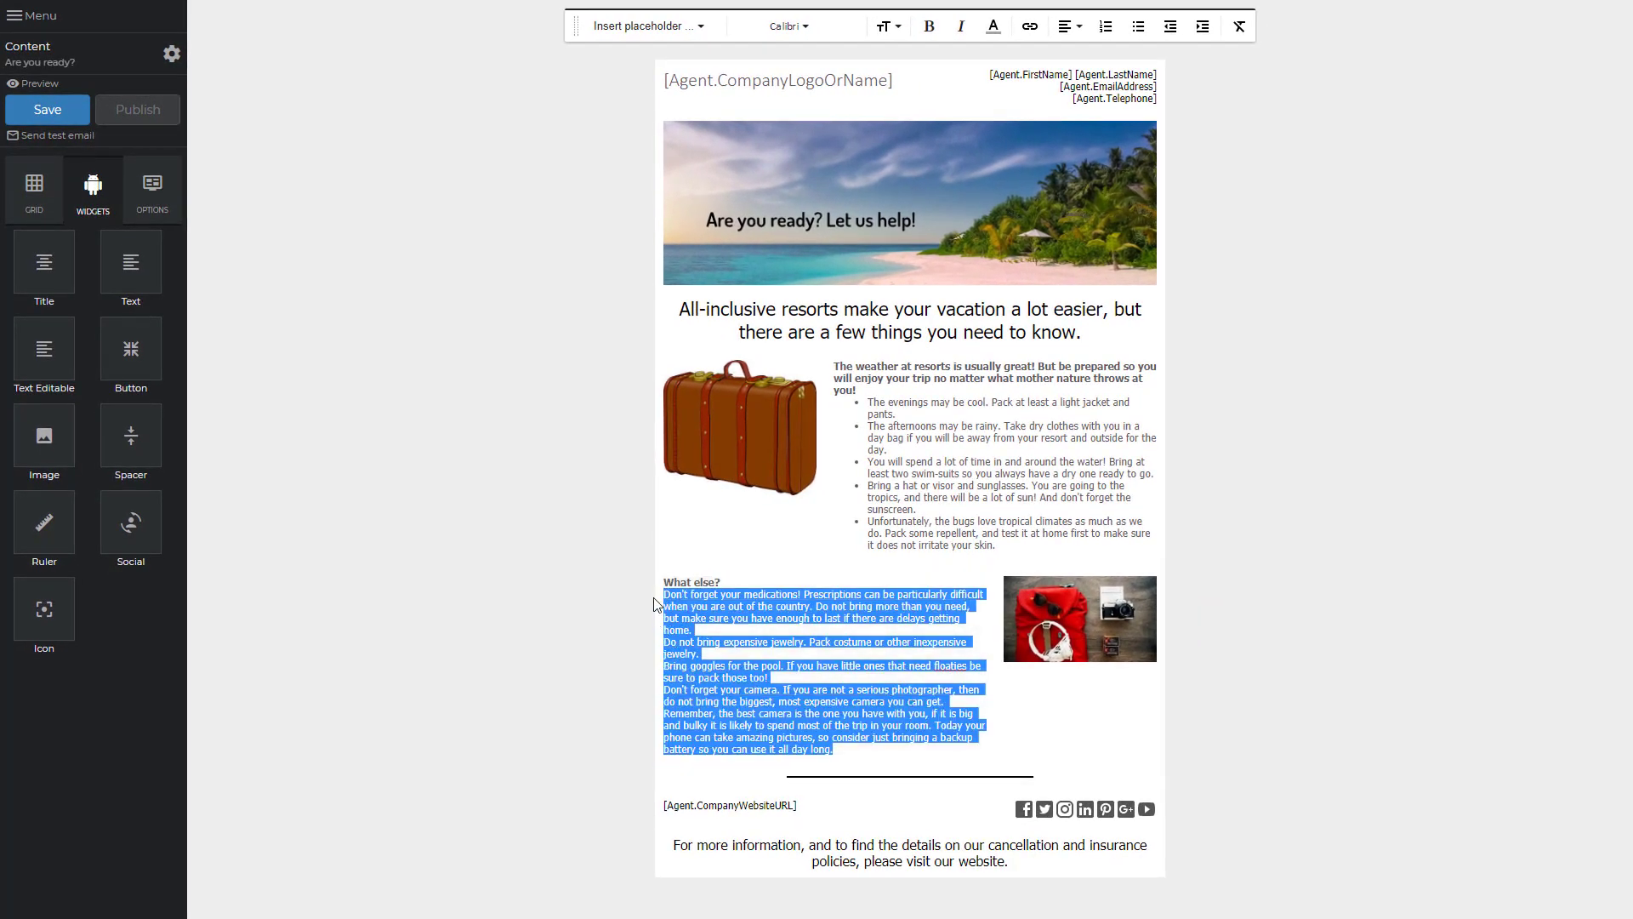
left_click(1138, 26)
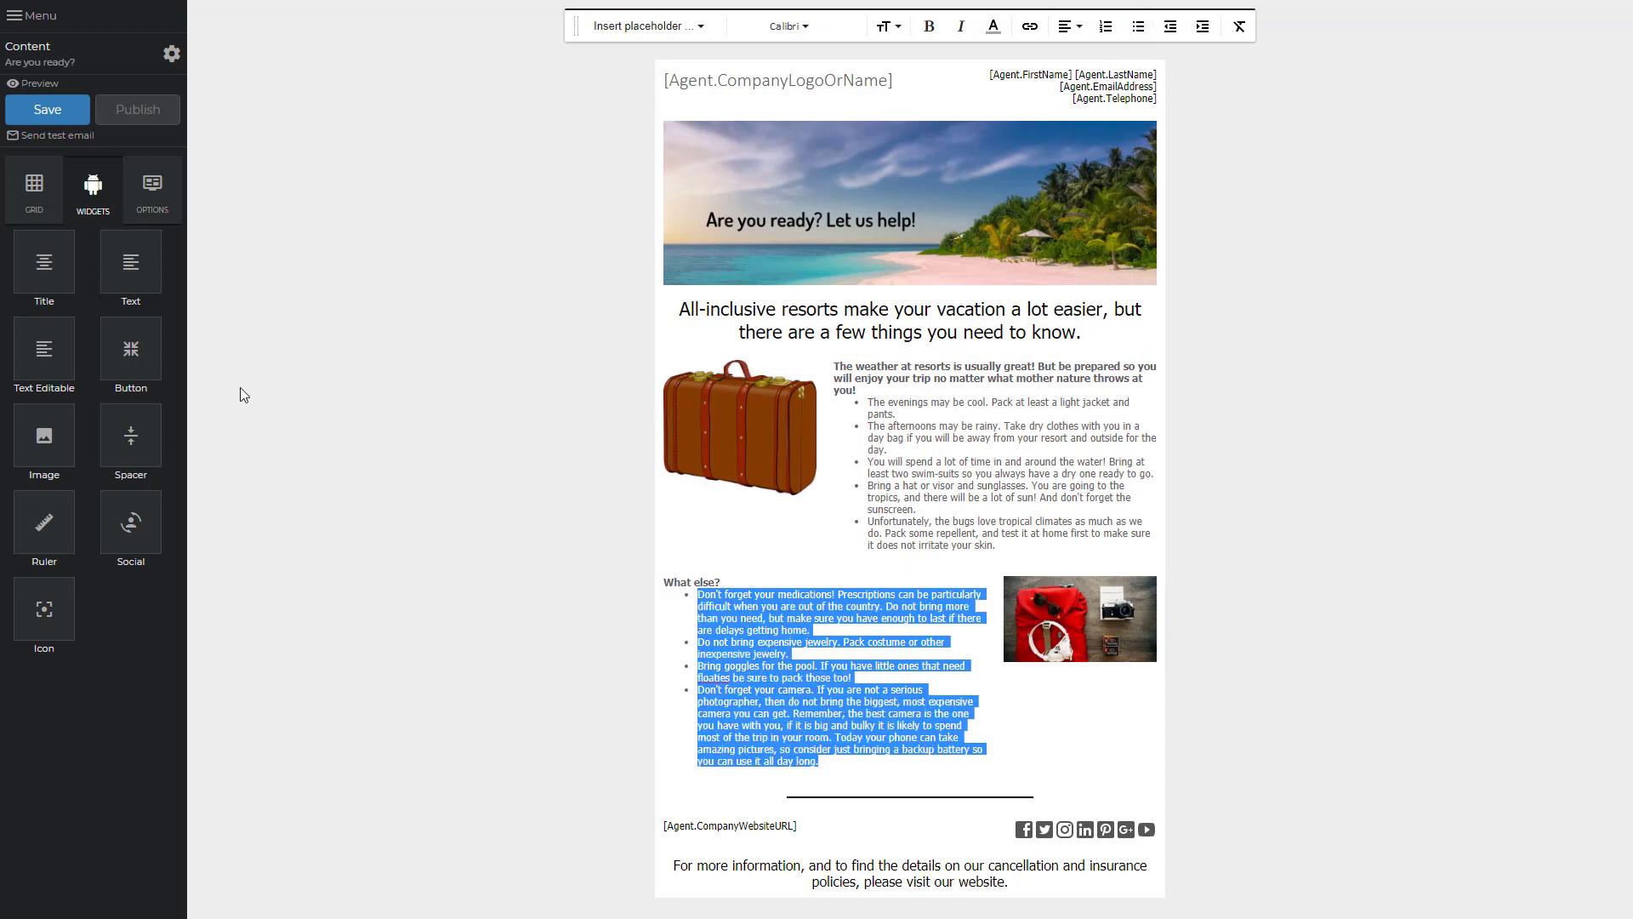
- Add a Full container below the "What else?" section and place a button widget in it
left_click(34, 187)
left_click_drag(44, 262, 885, 799)
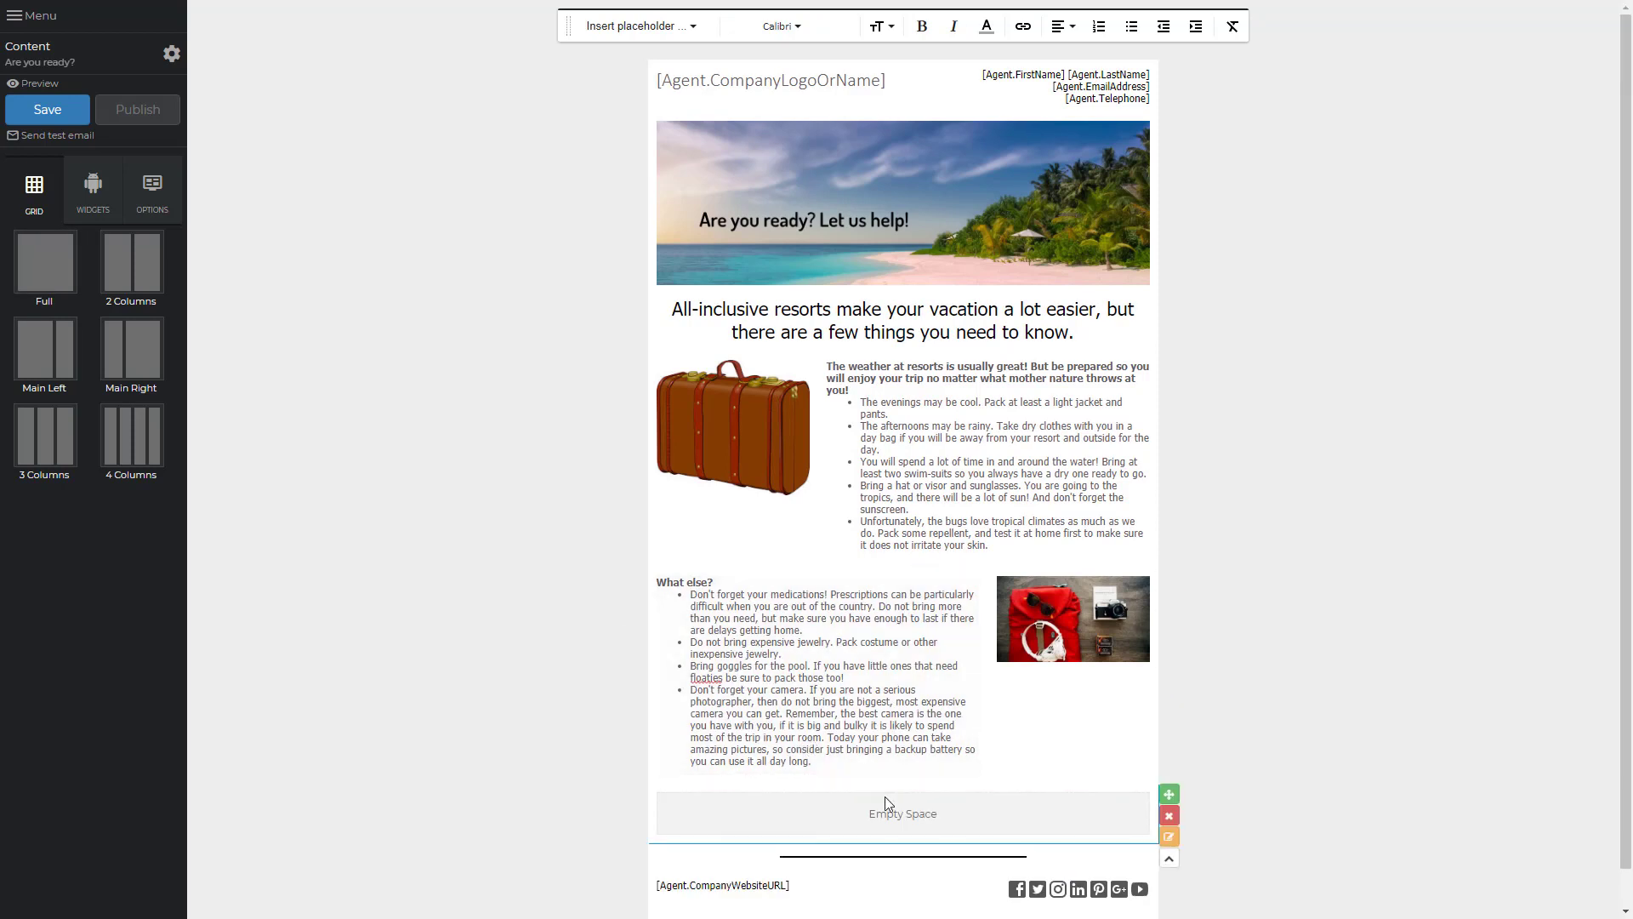
left_click(96, 189)
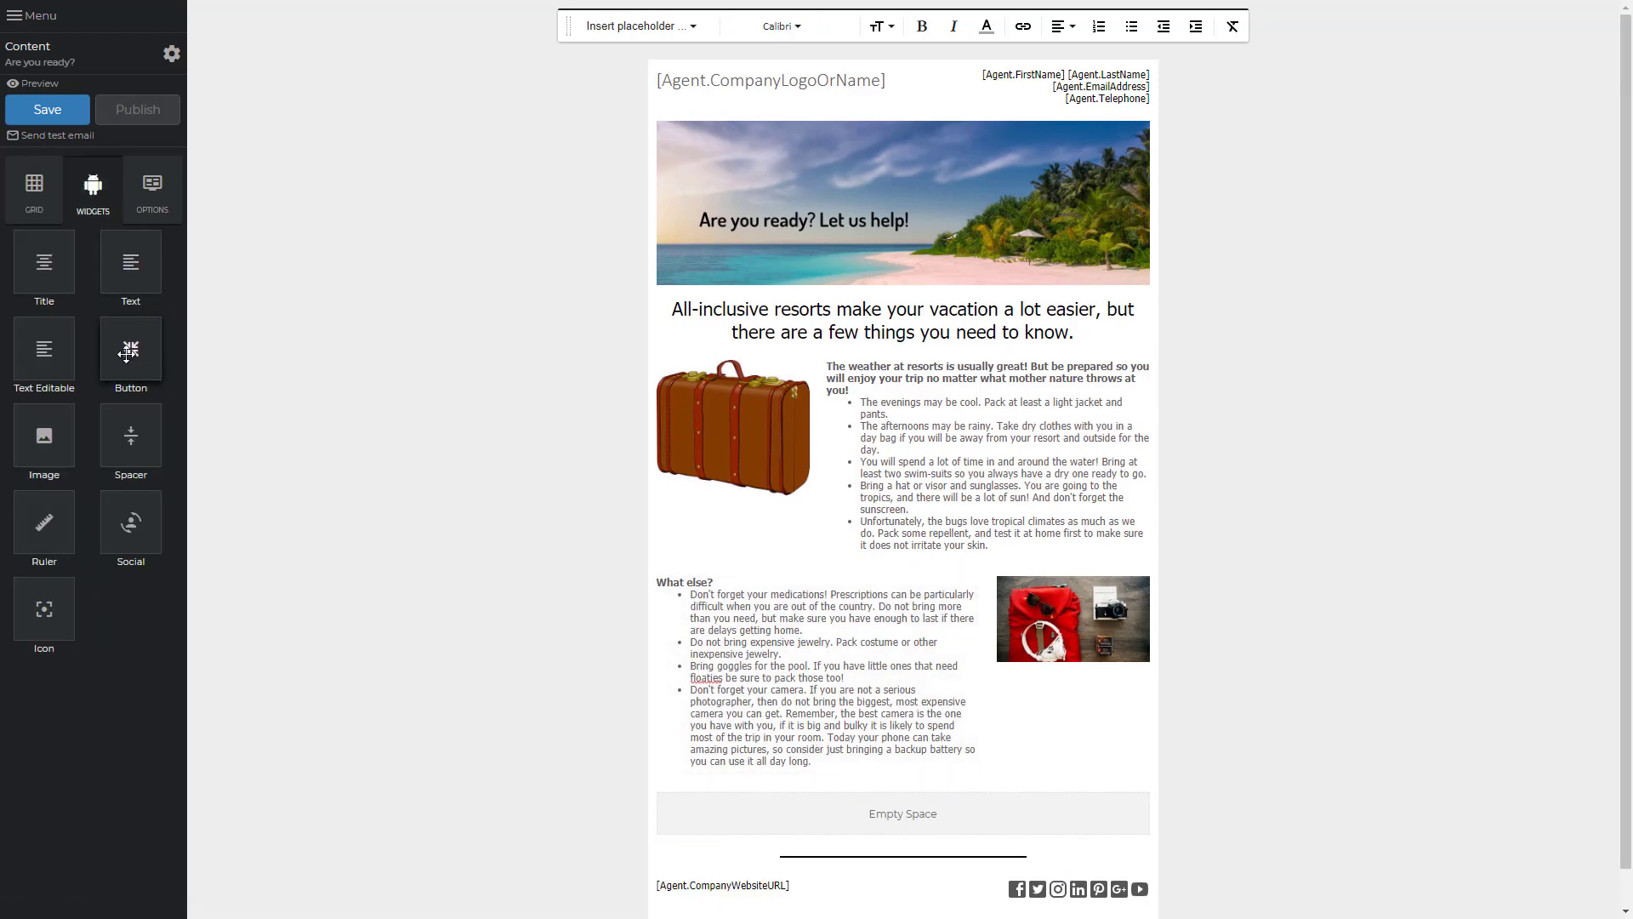
left_click_drag(132, 361, 852, 797)
- Set the new button's title to "Read our blog here to learn all the tips and tricks for your trip!"
mouse_move(700, 798)
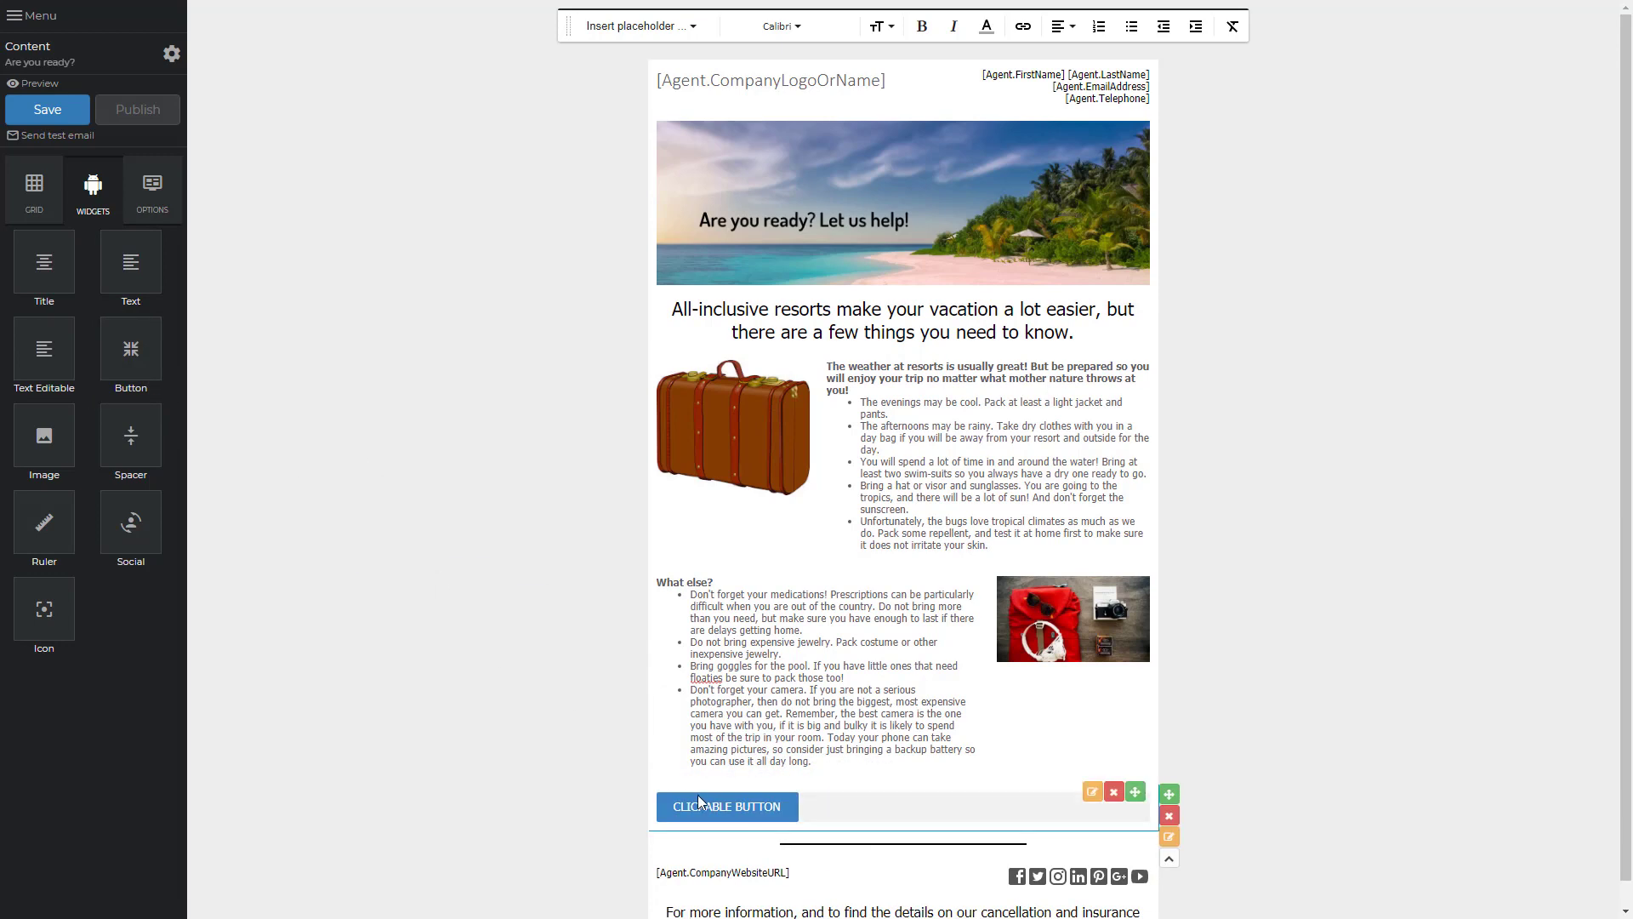
left_click(1092, 791)
left_click_drag(686, 394, 553, 387)
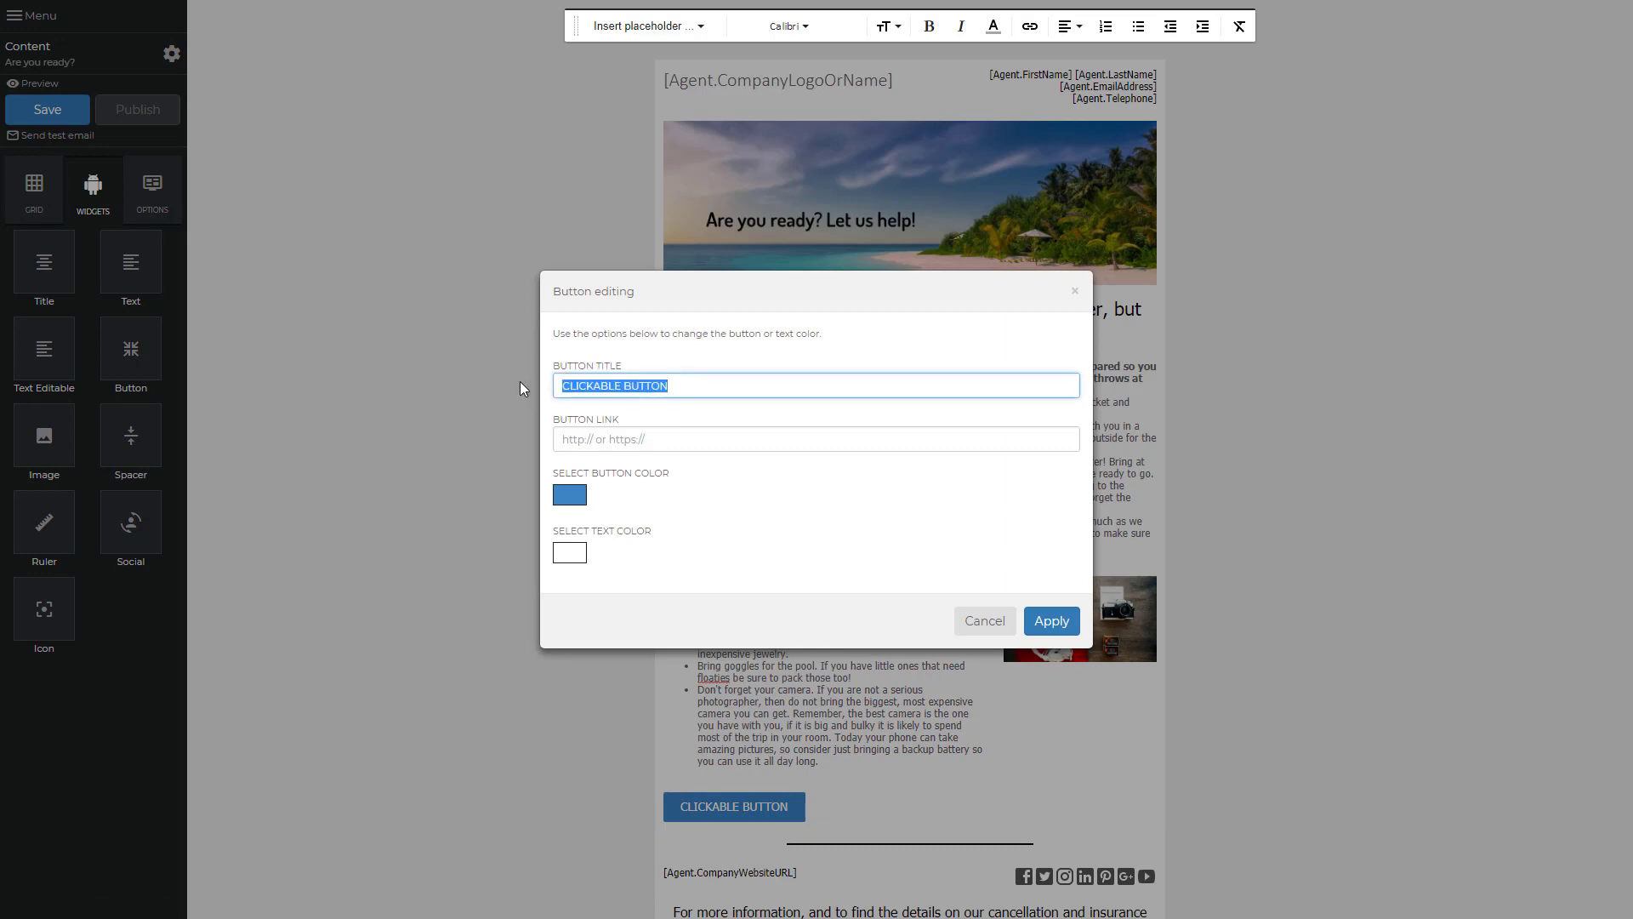
type("Read ")
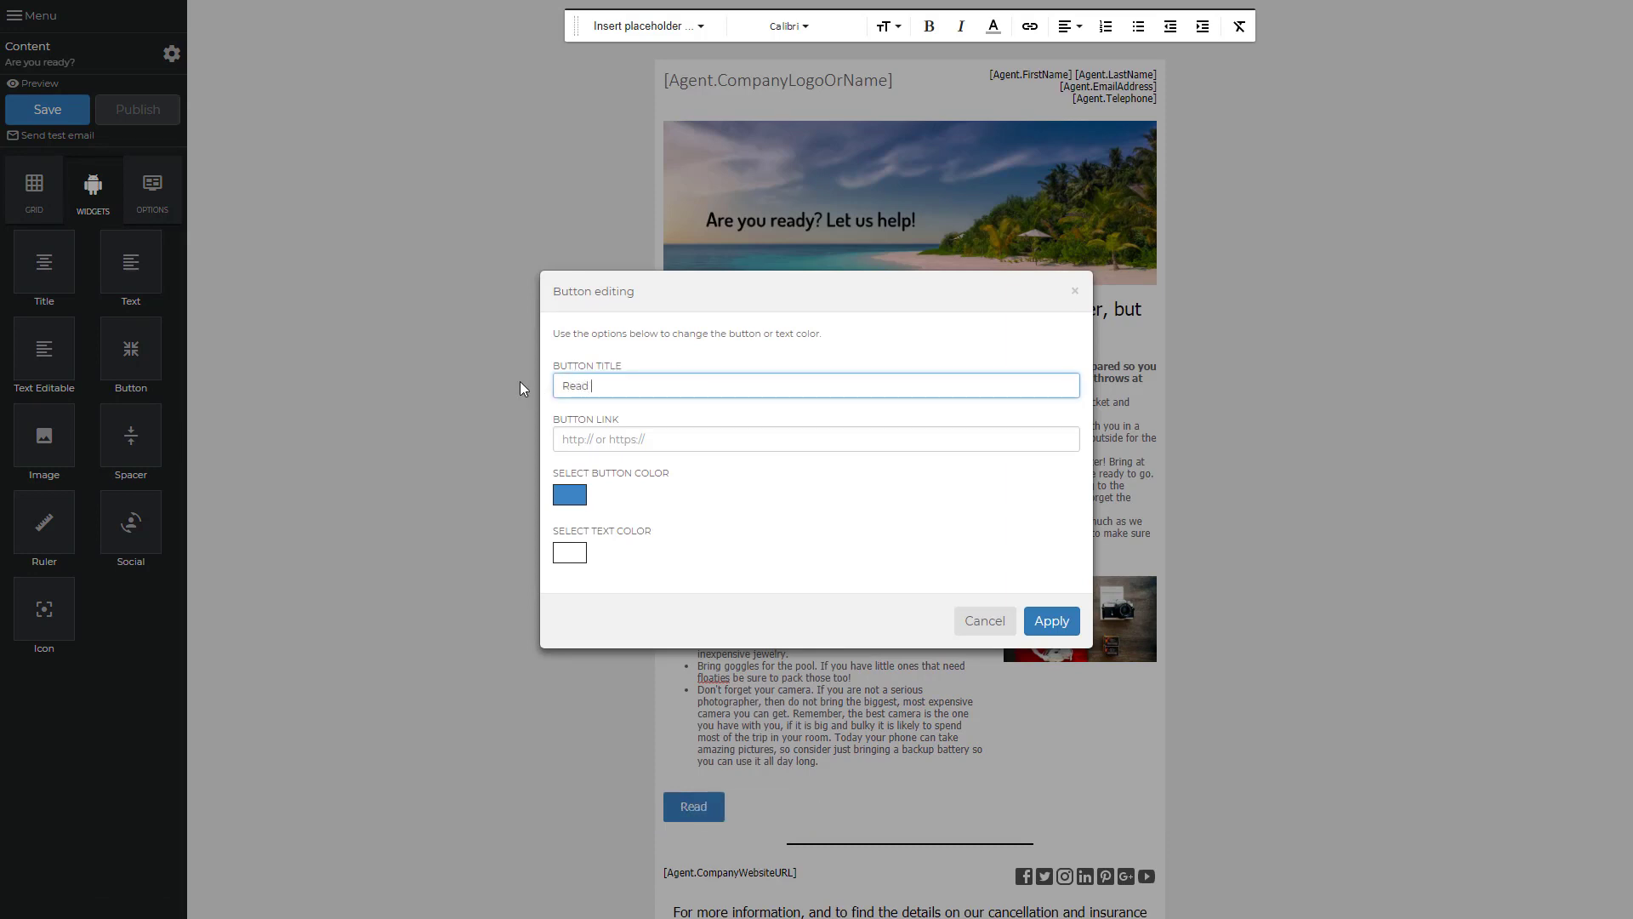
type("our blo")
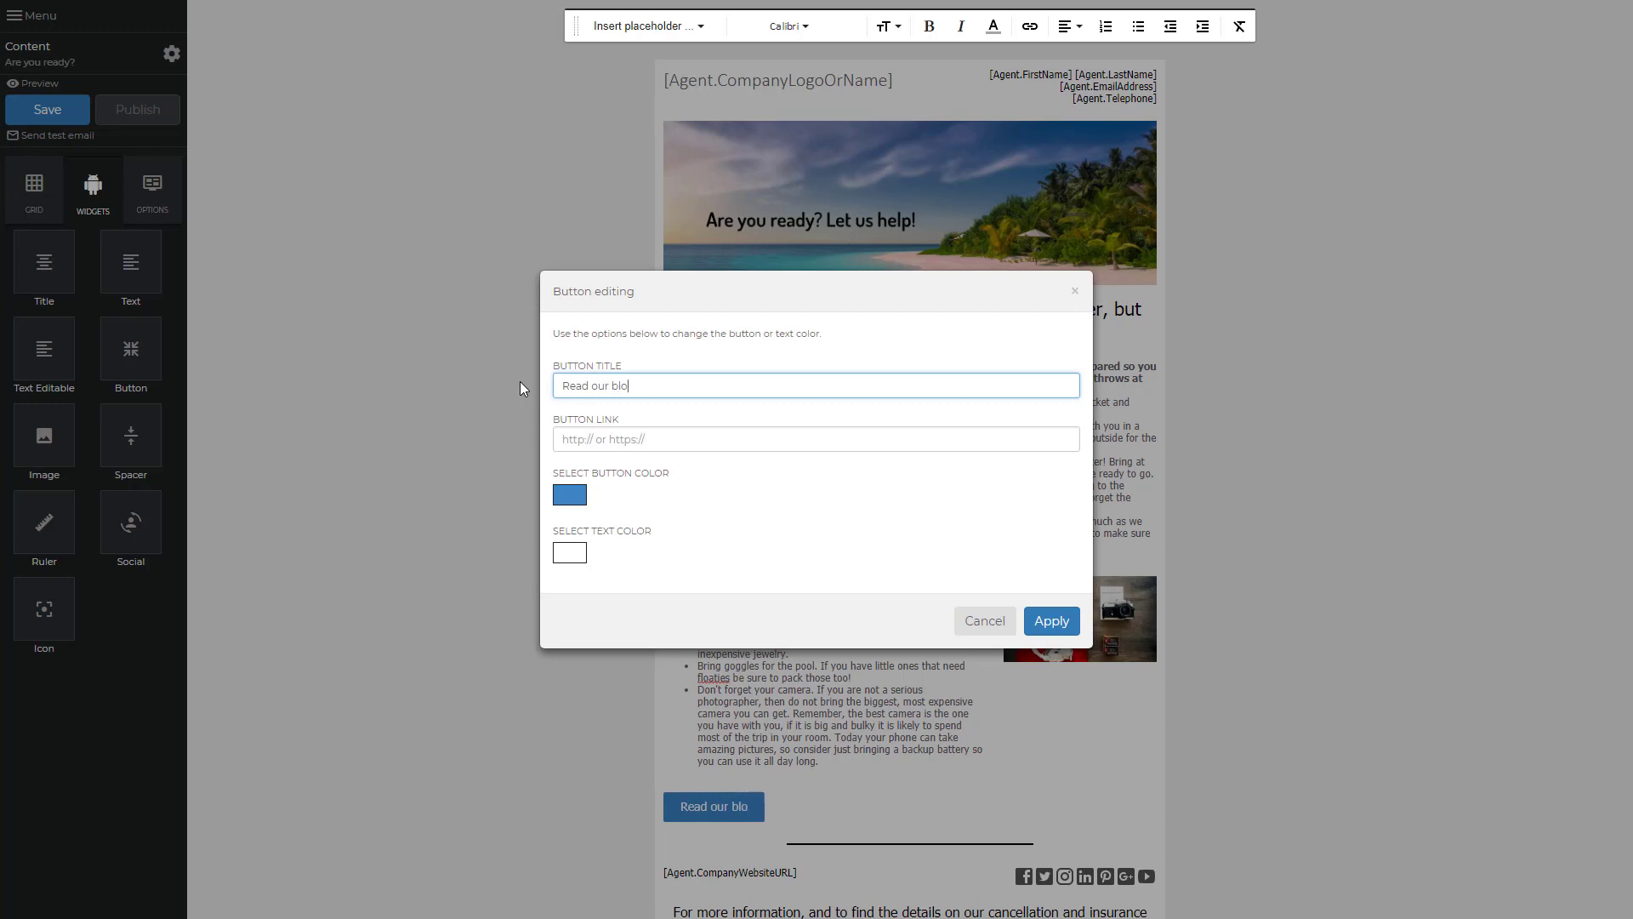
type("g here to ")
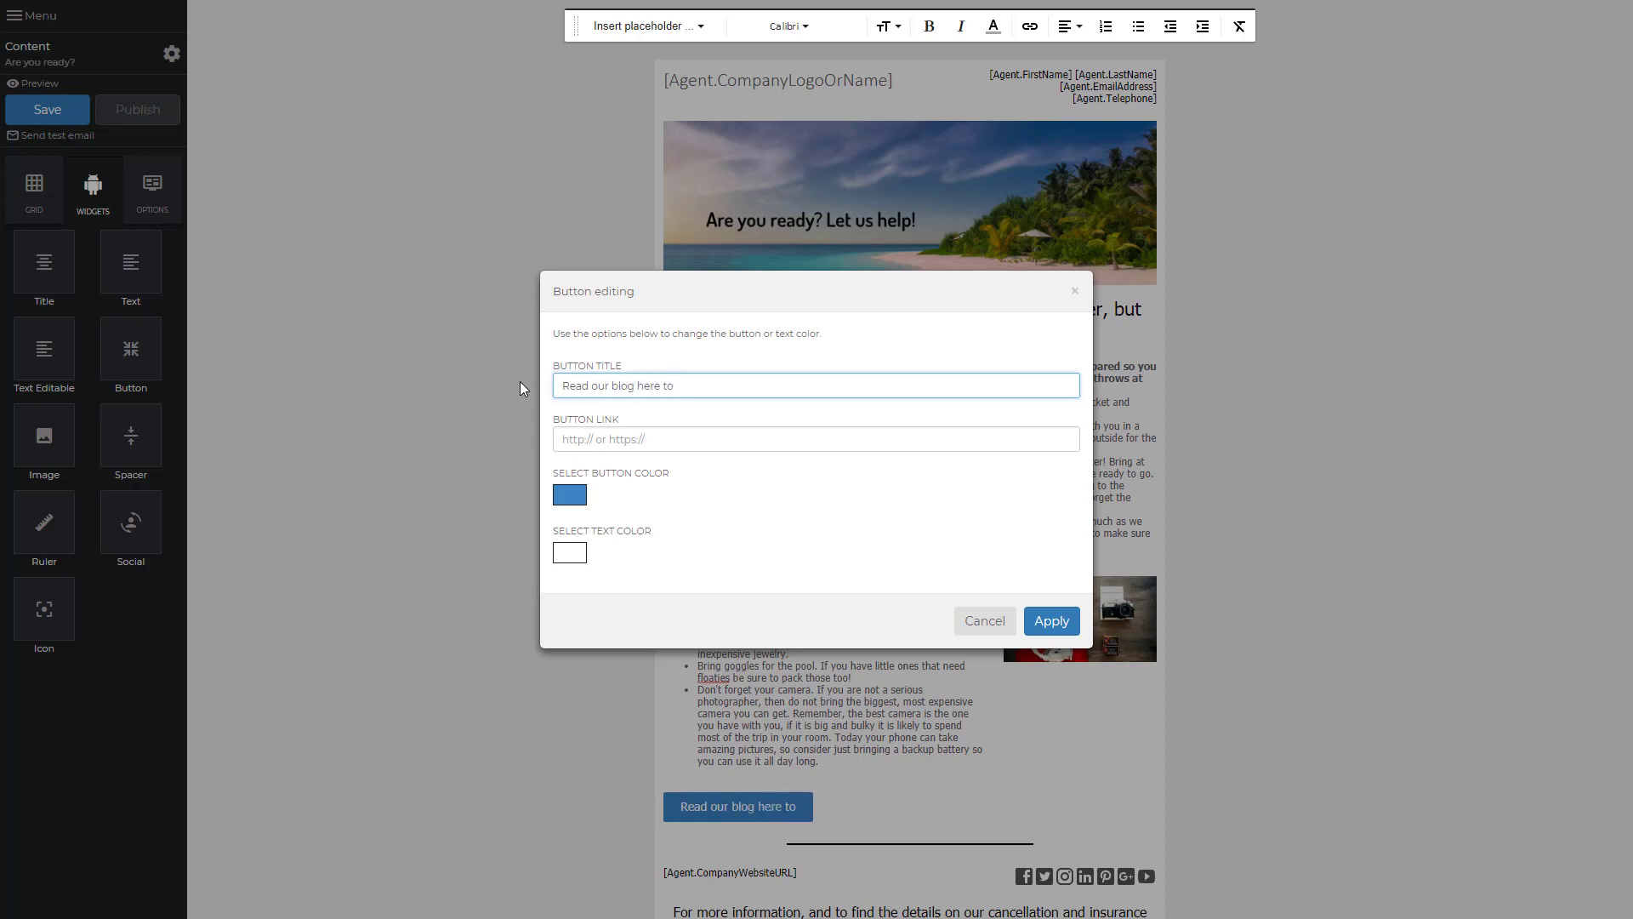
type("learn all the t")
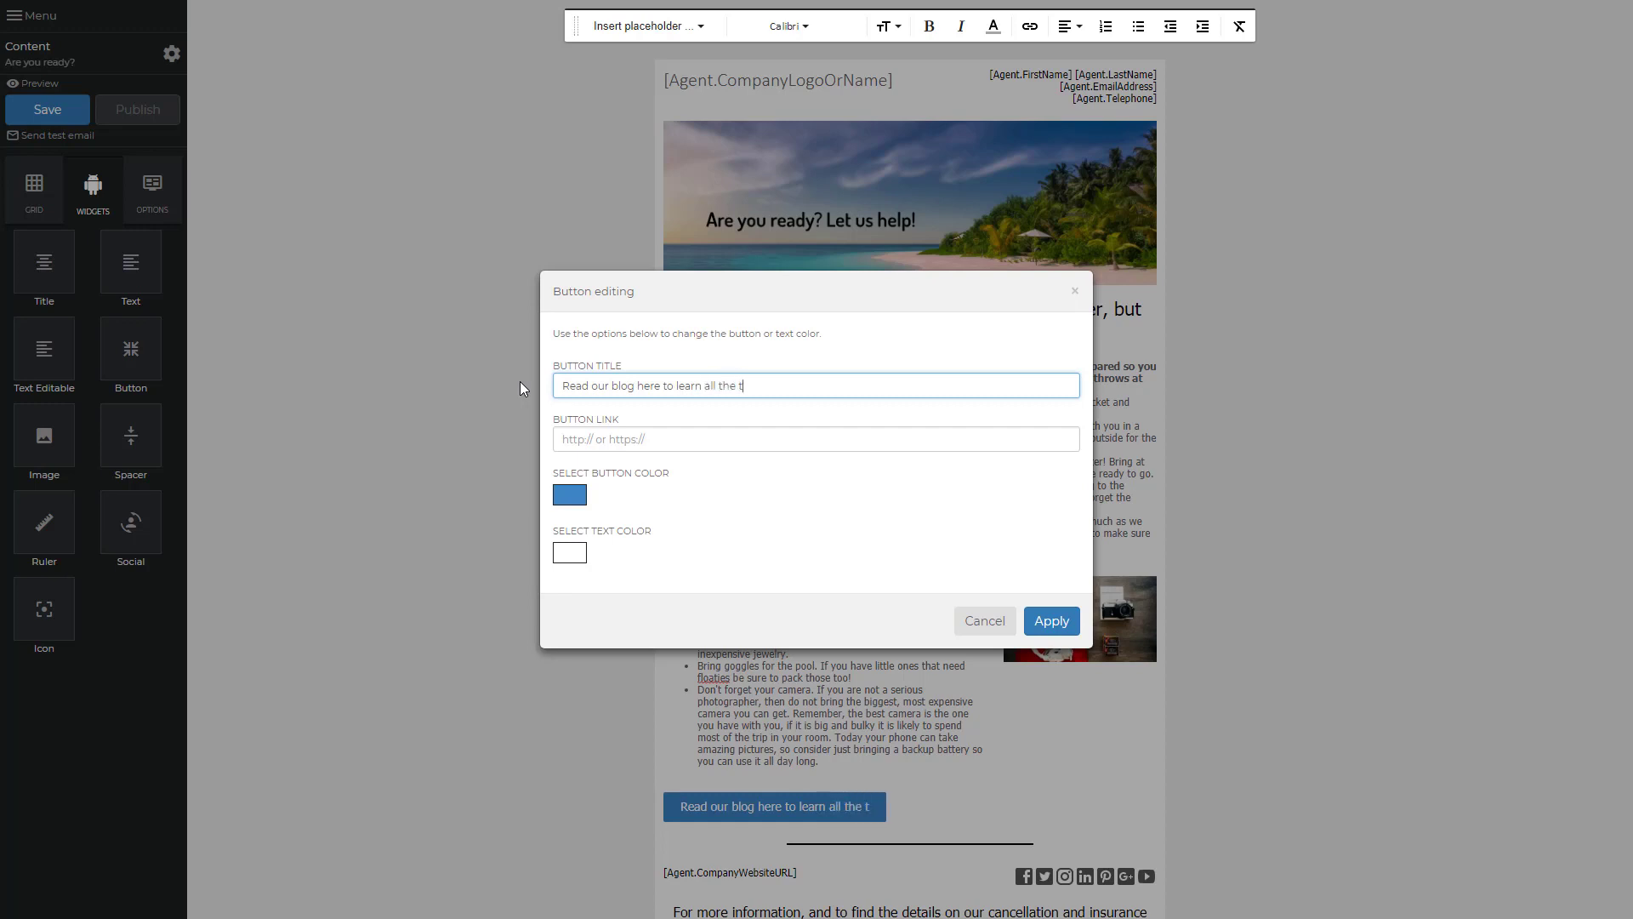
type("ips and t")
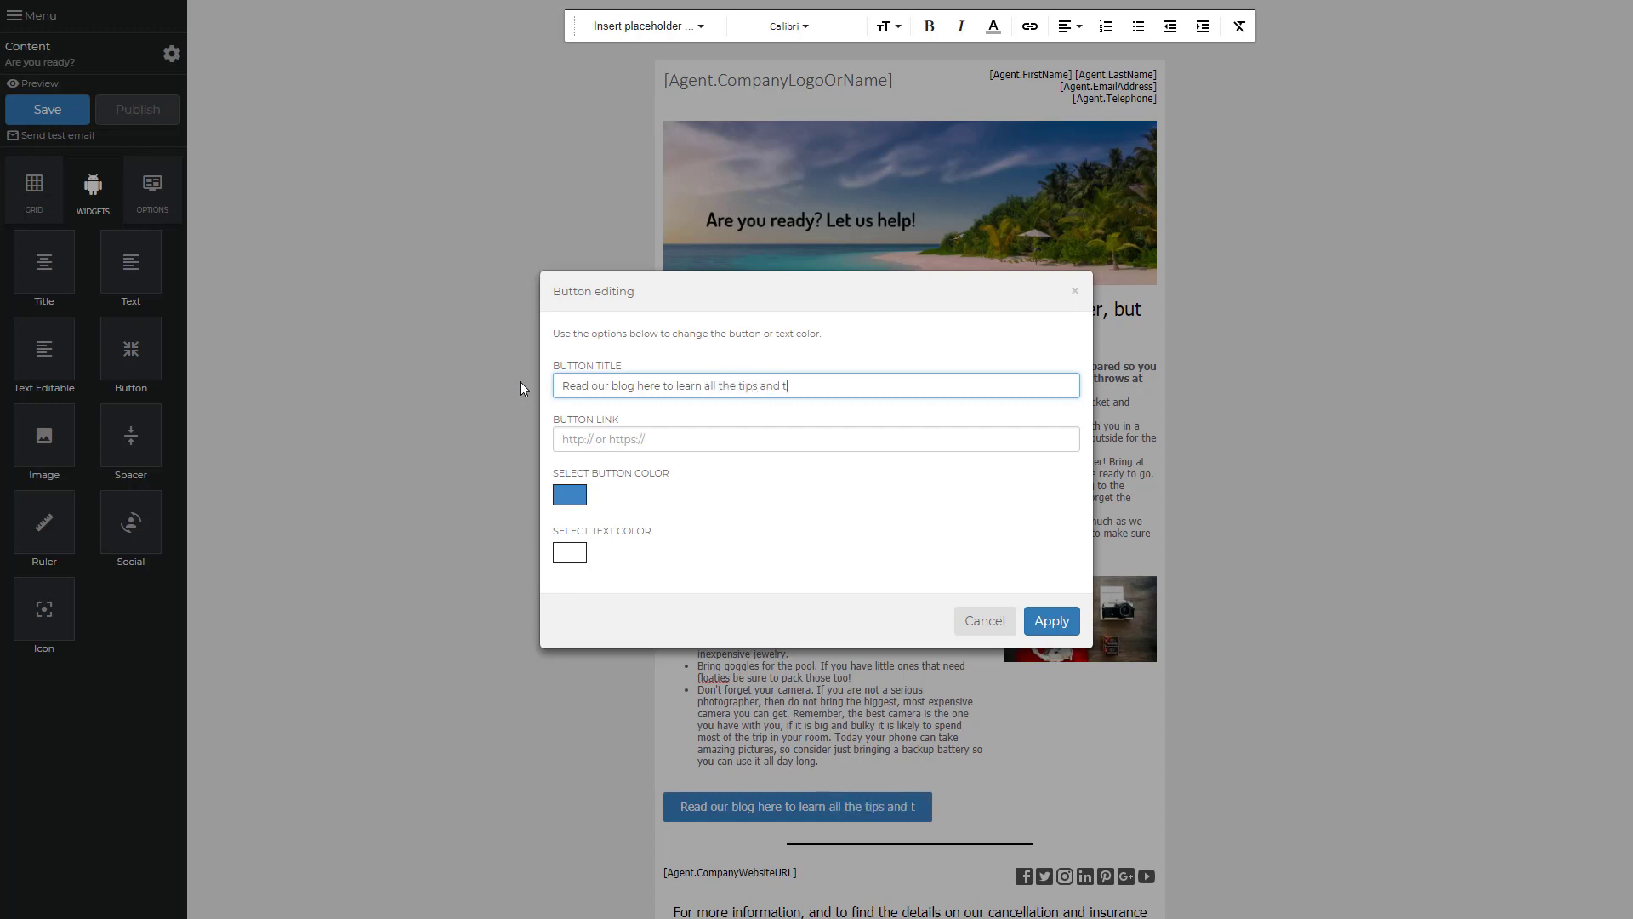
type("ricks for your trip!")
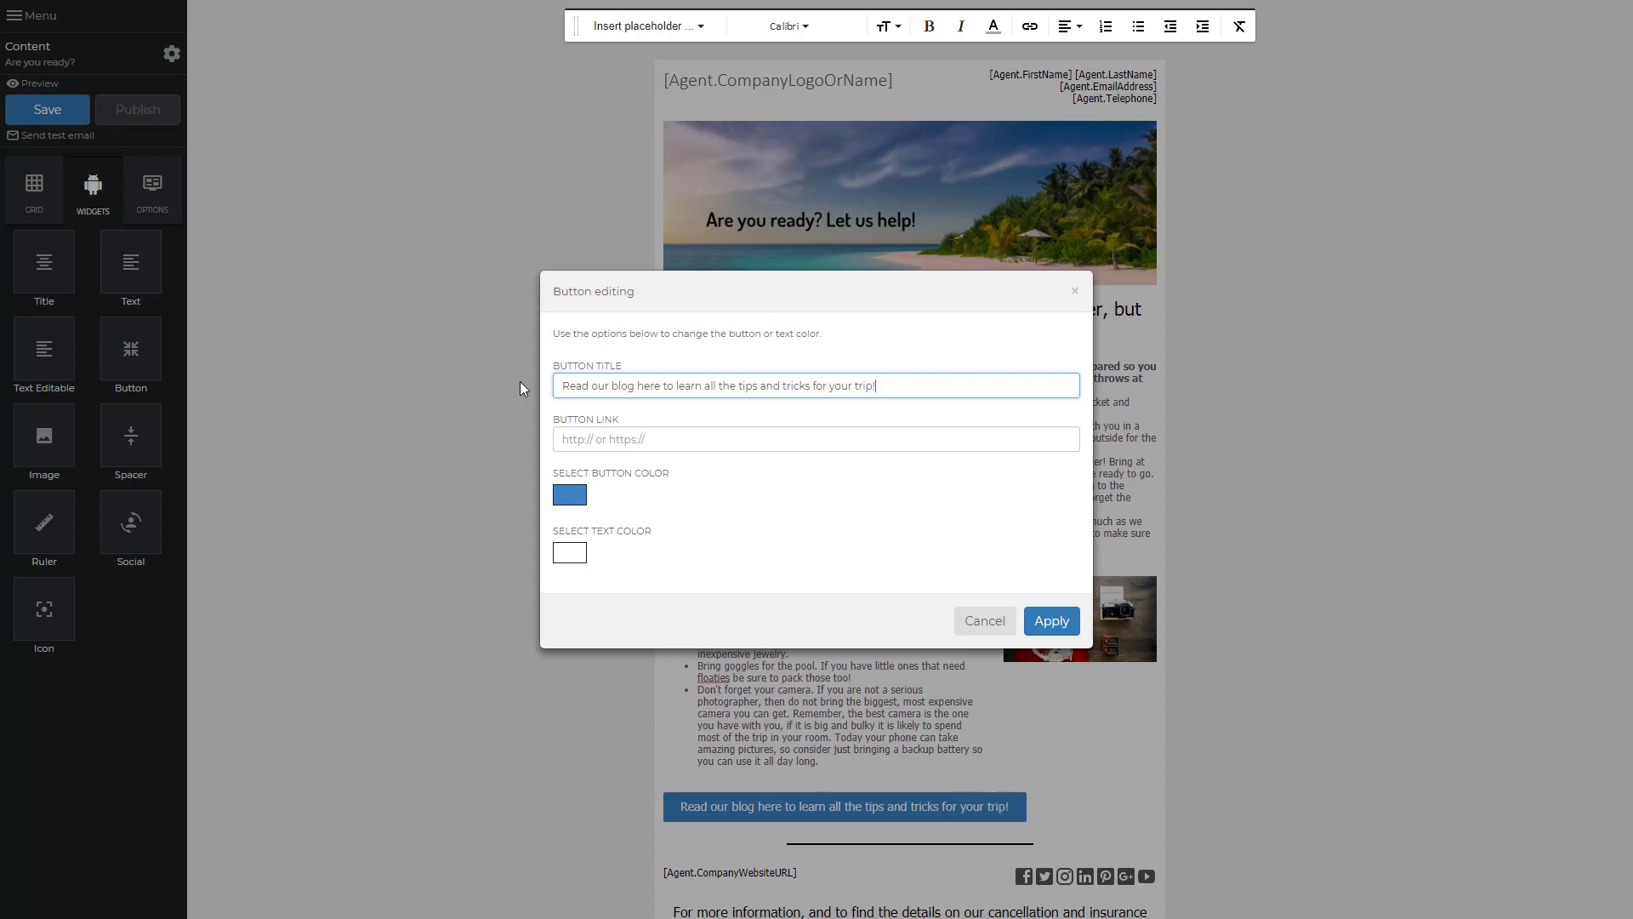
left_click(713, 442)
type("http:/")
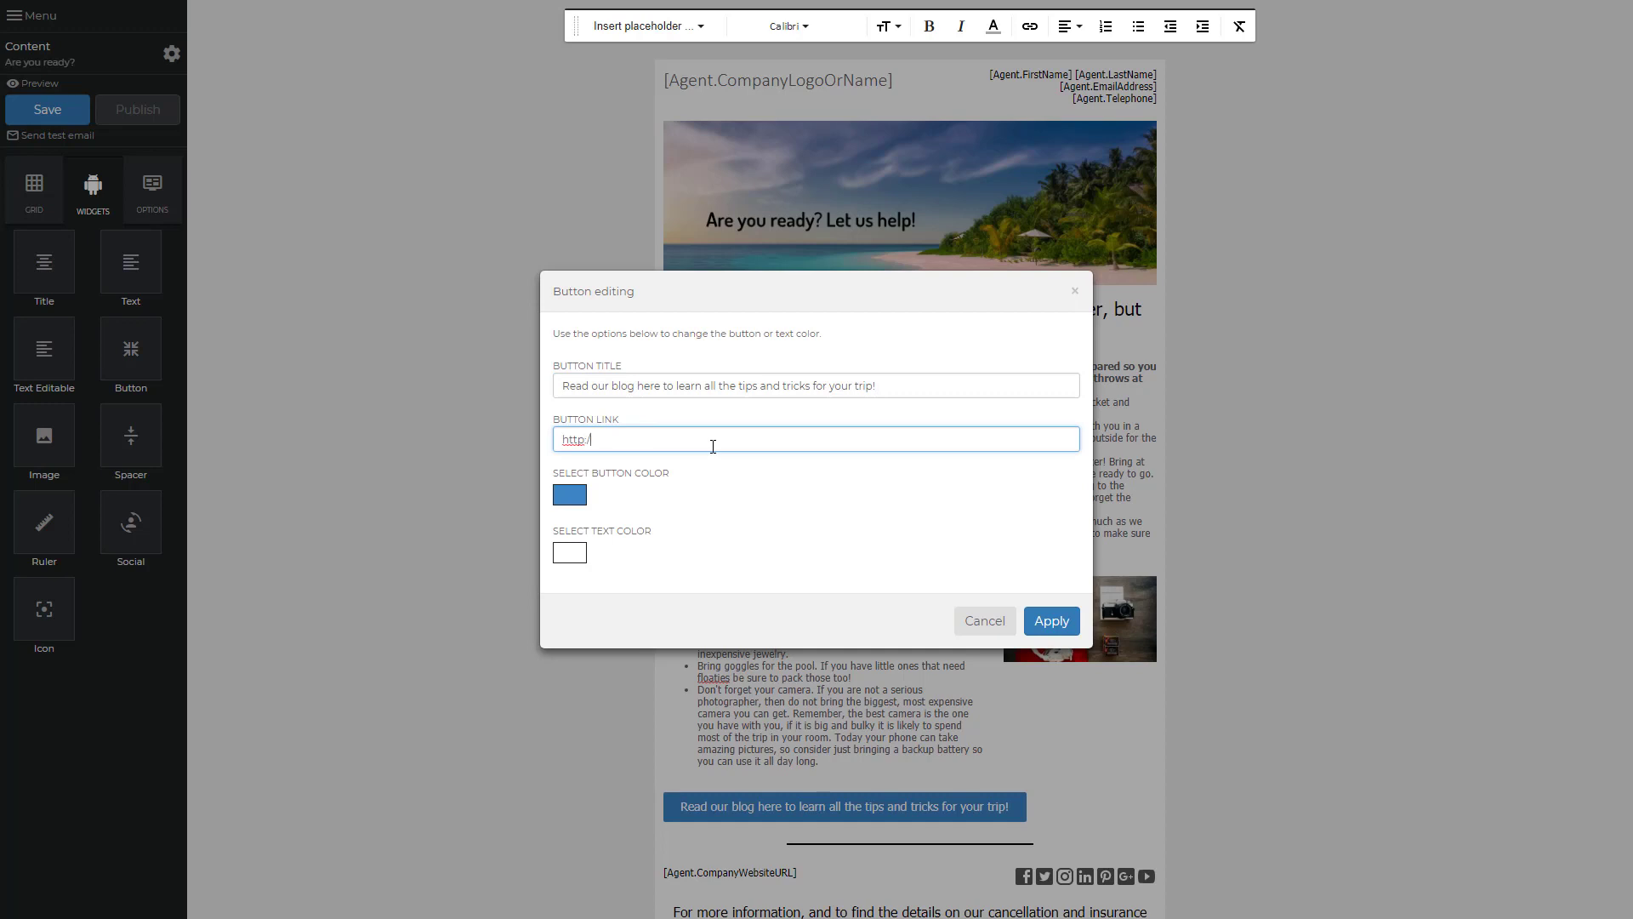
type("/mywebsite")
left_click(574, 500)
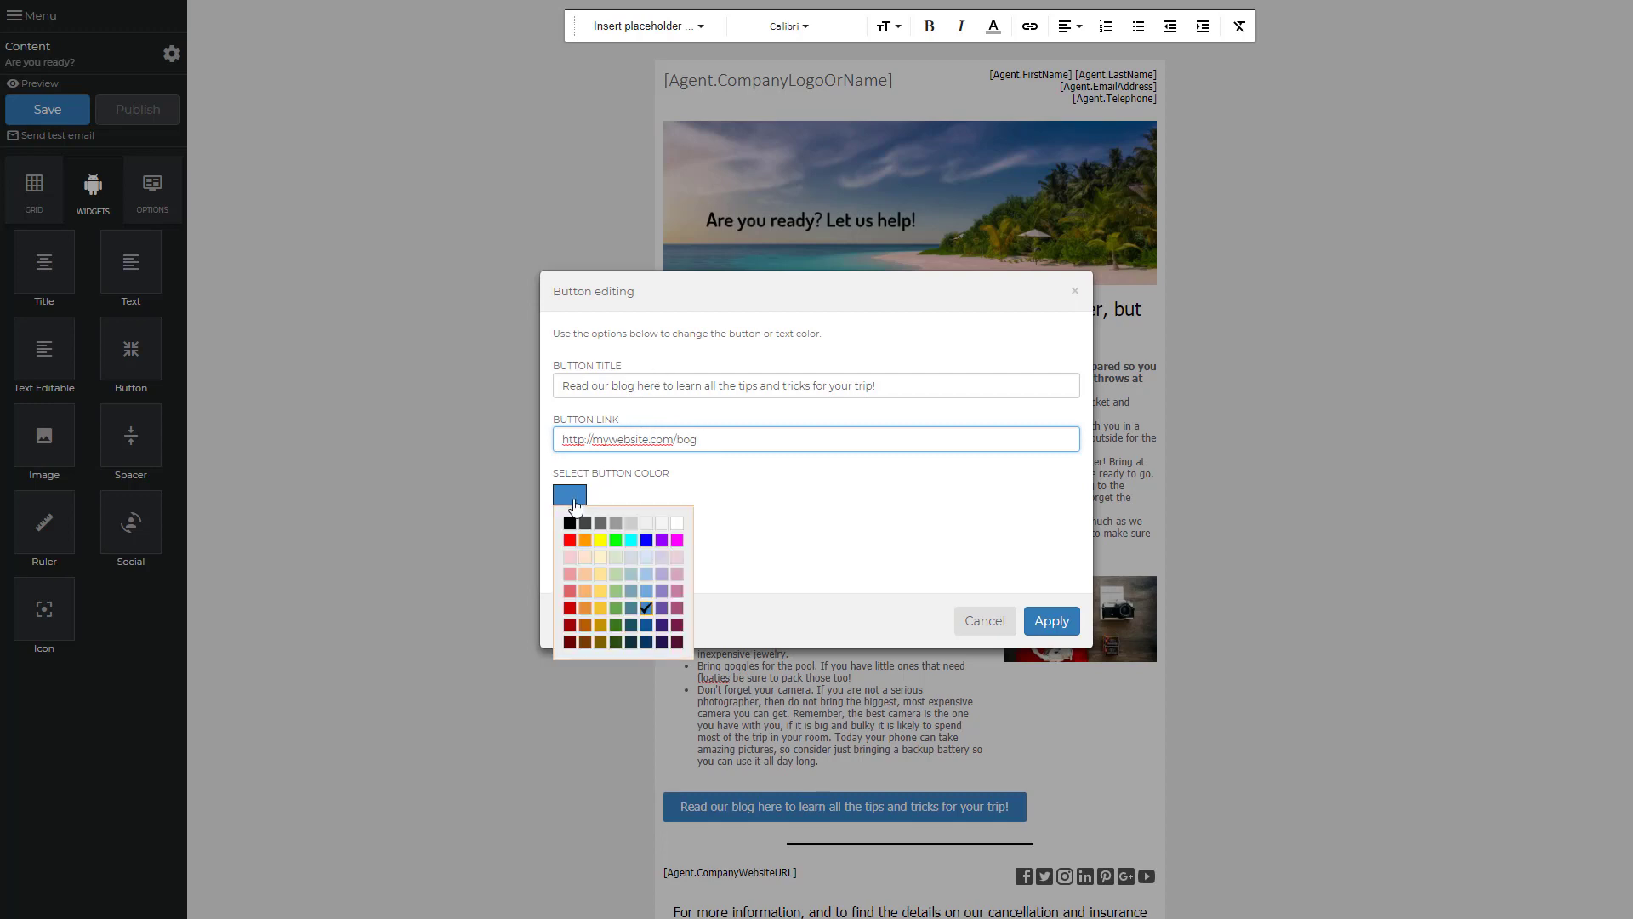
left_click(575, 502)
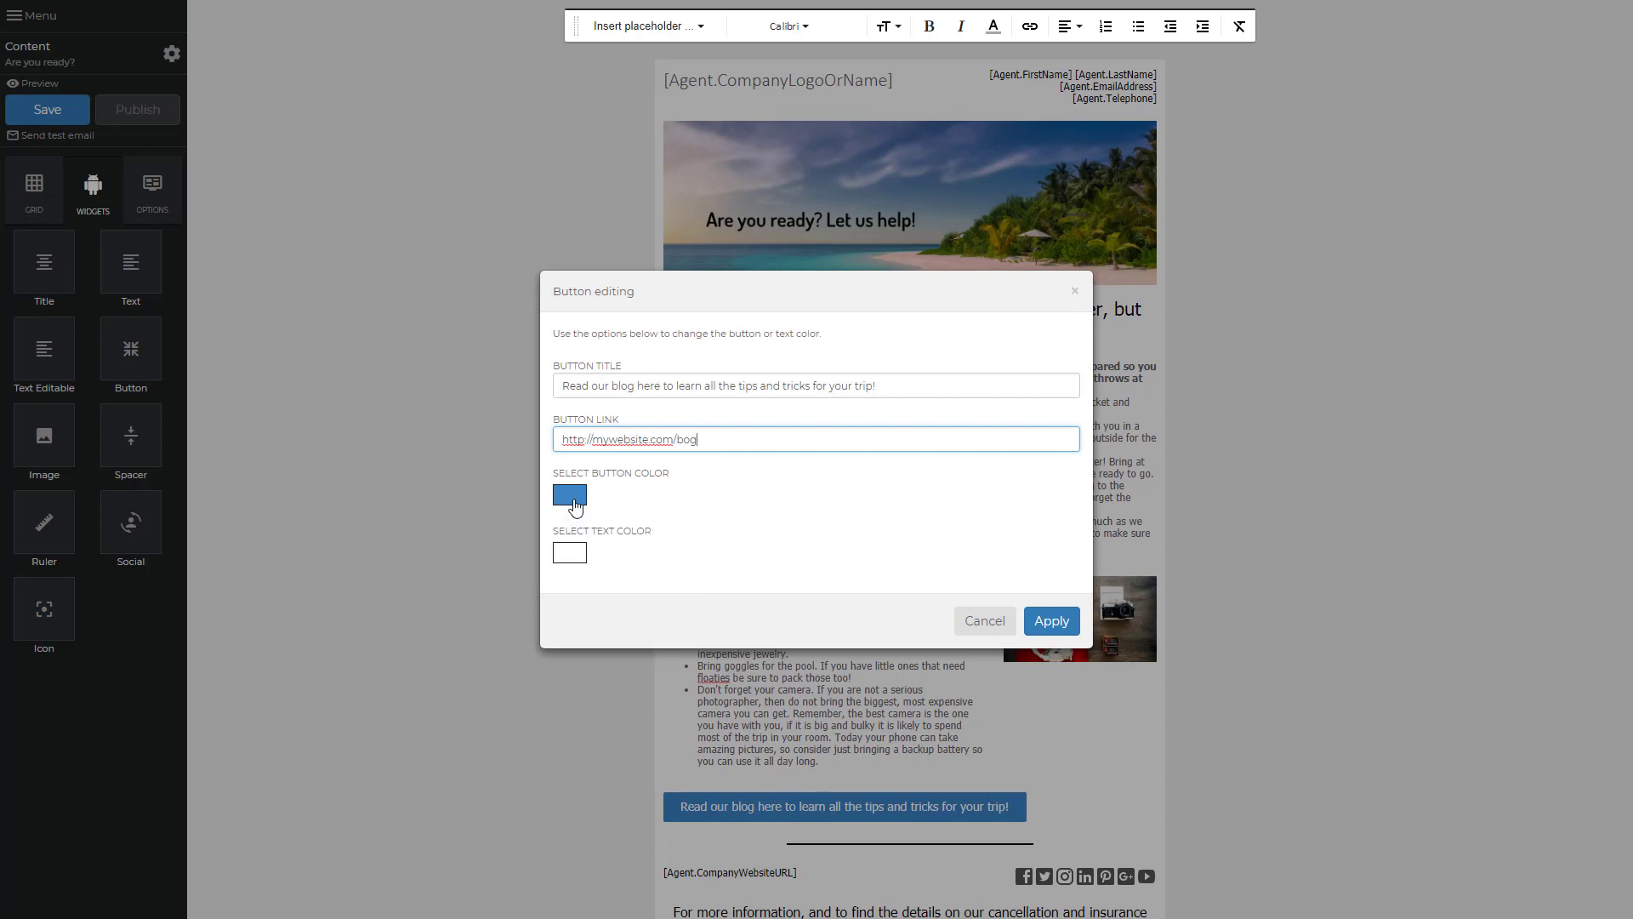
left_click(1051, 621)
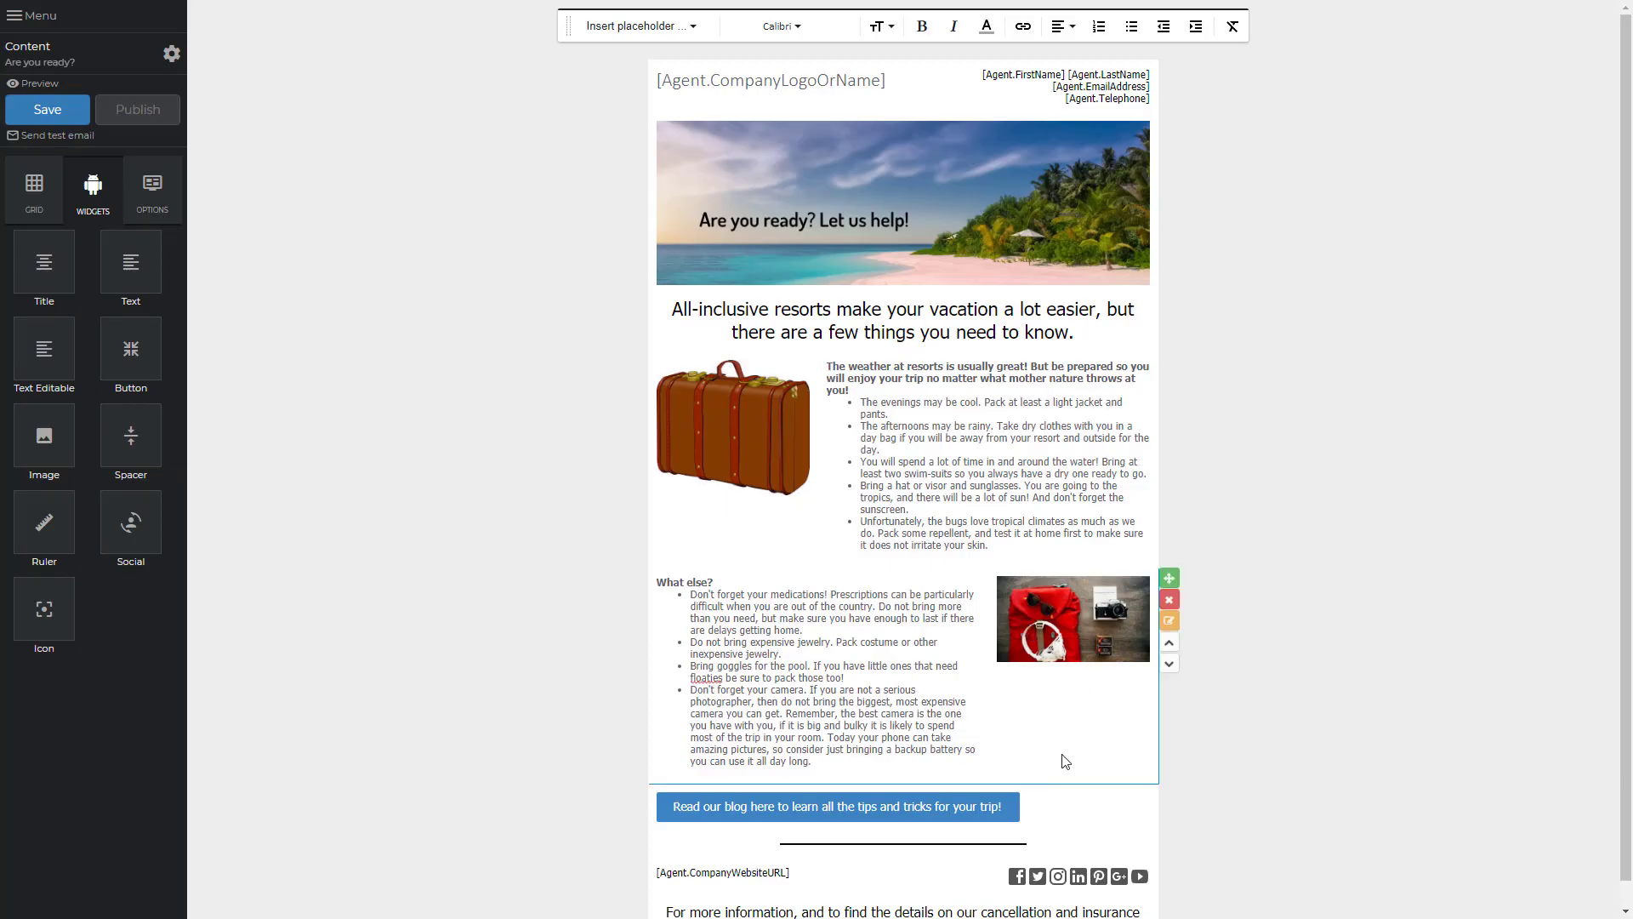
- Set the horizontal alignment of column #1 in the blog button's container to center and apply it
mouse_move(1051, 810)
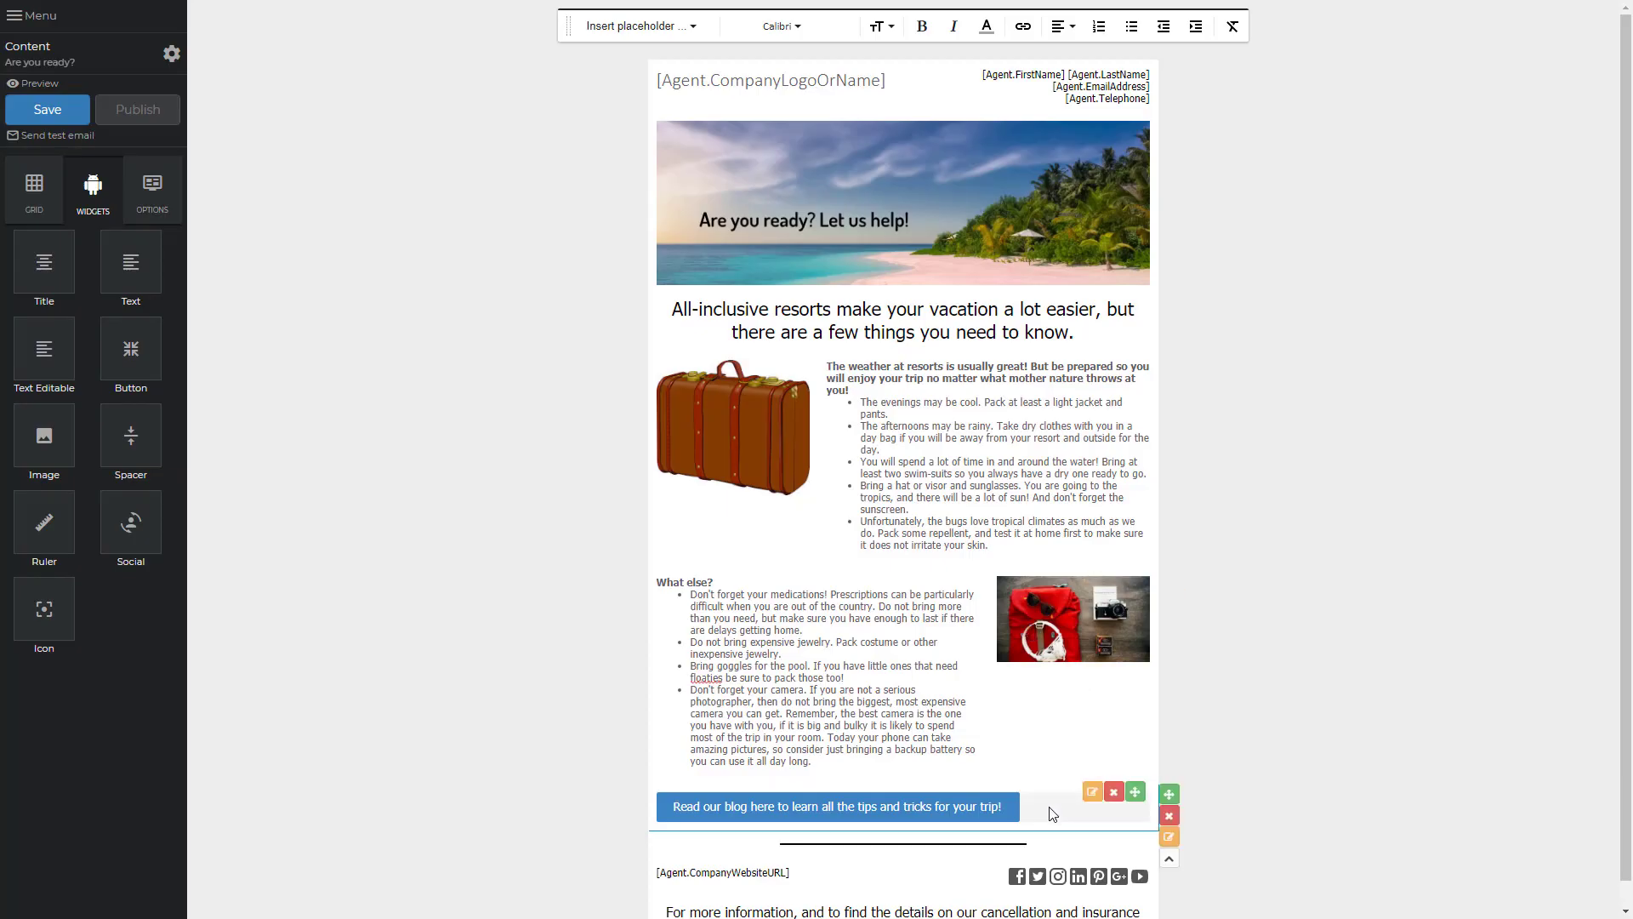
left_click(1172, 839)
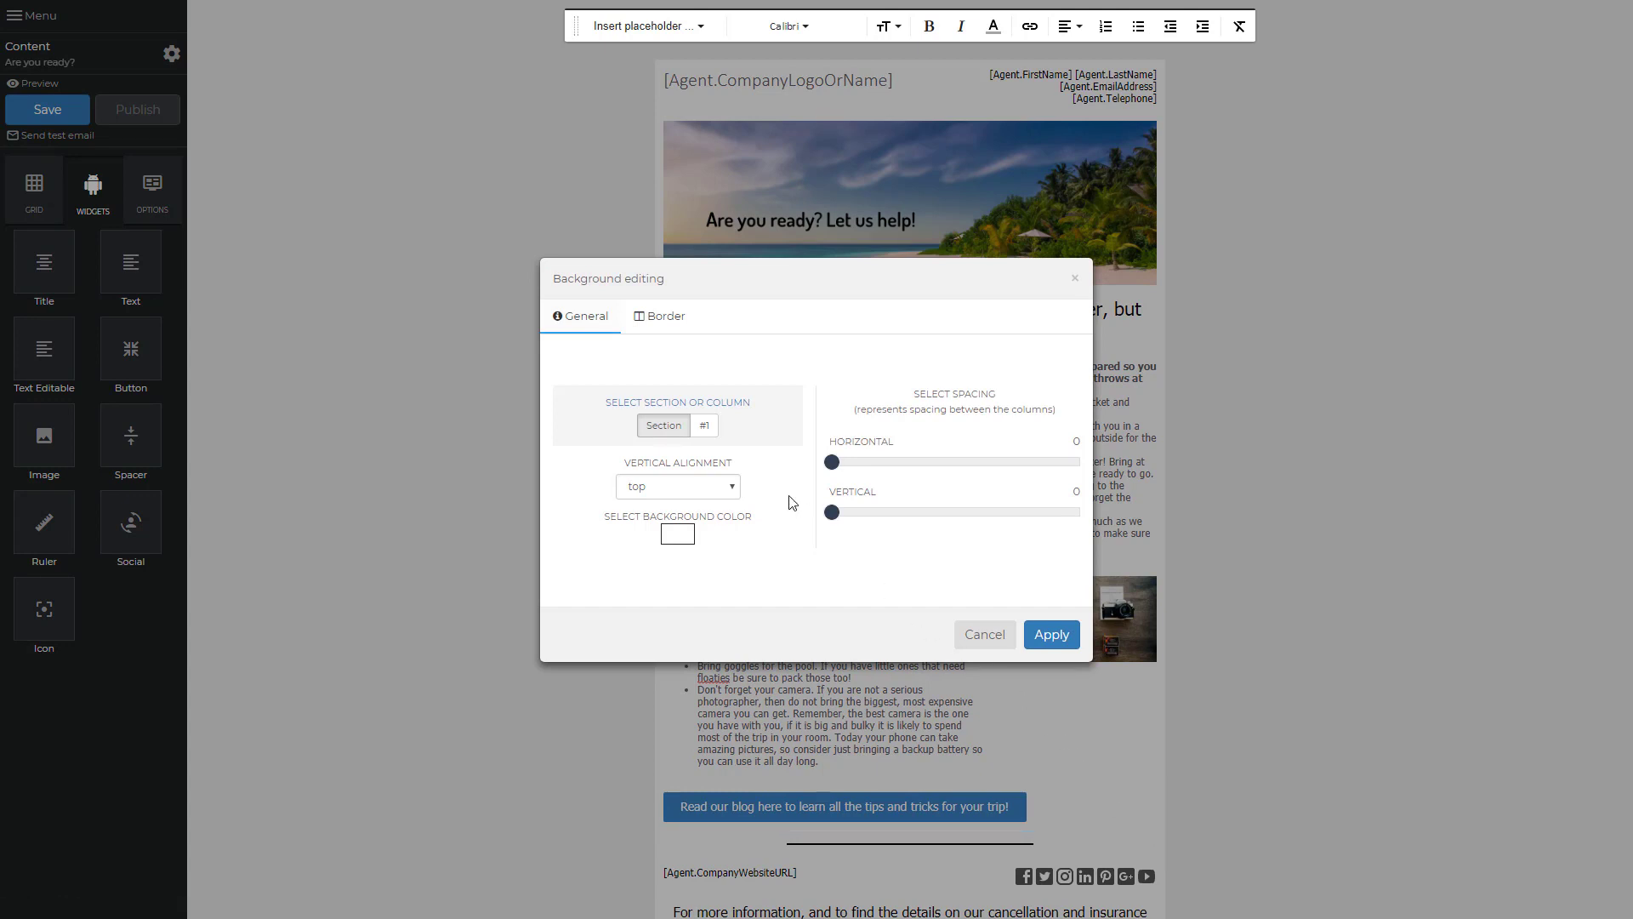
left_click(702, 428)
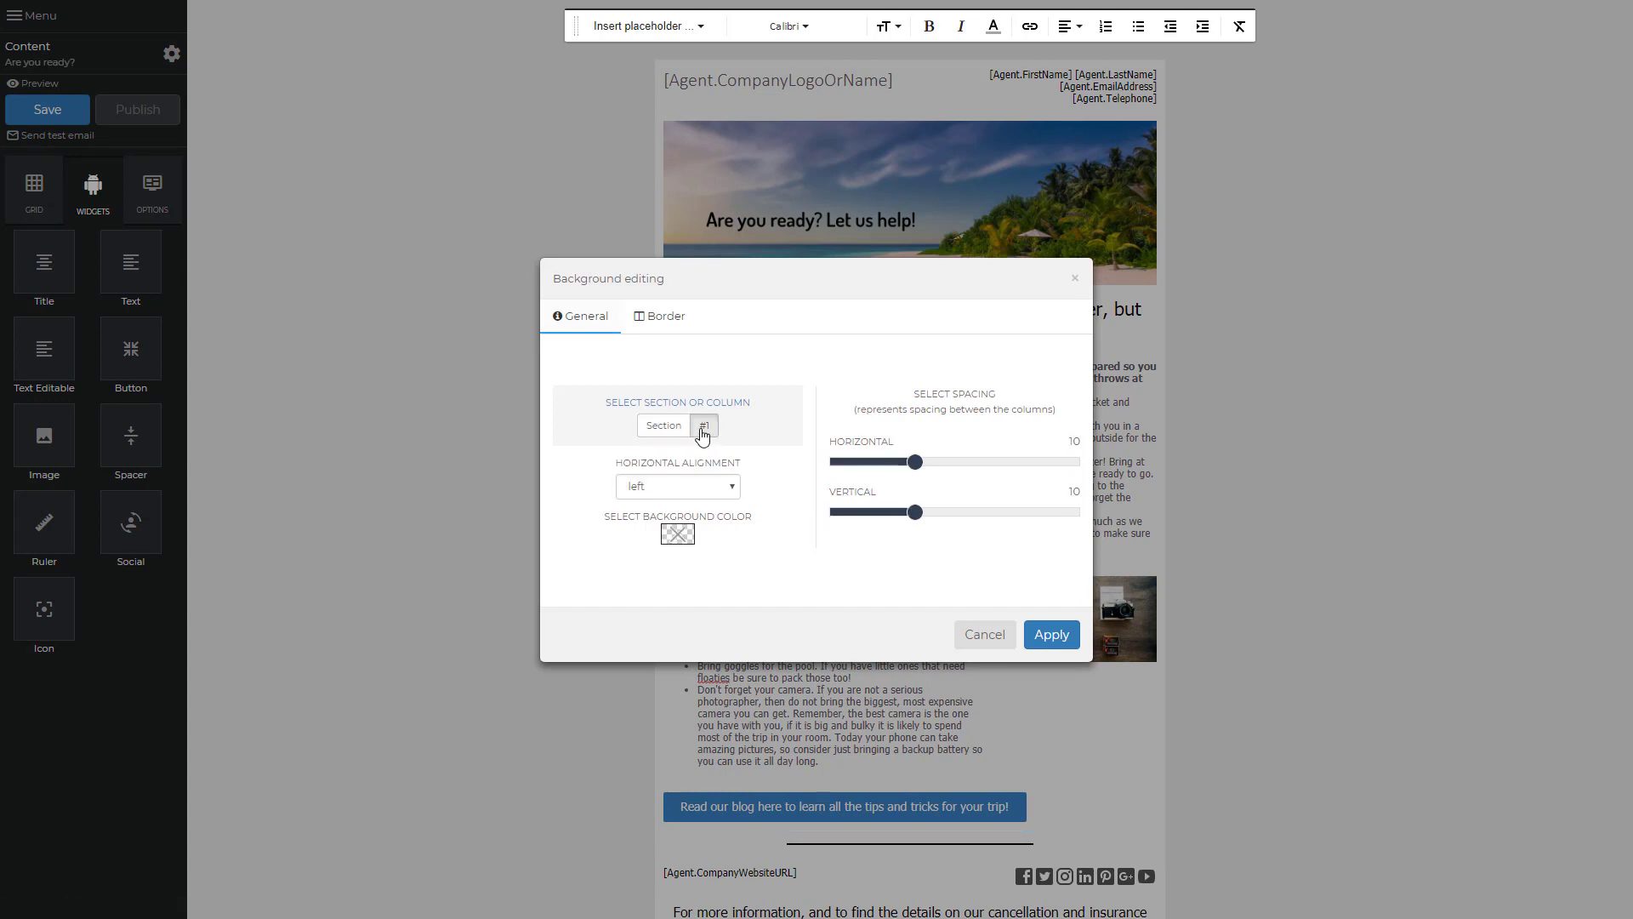
left_click(699, 490)
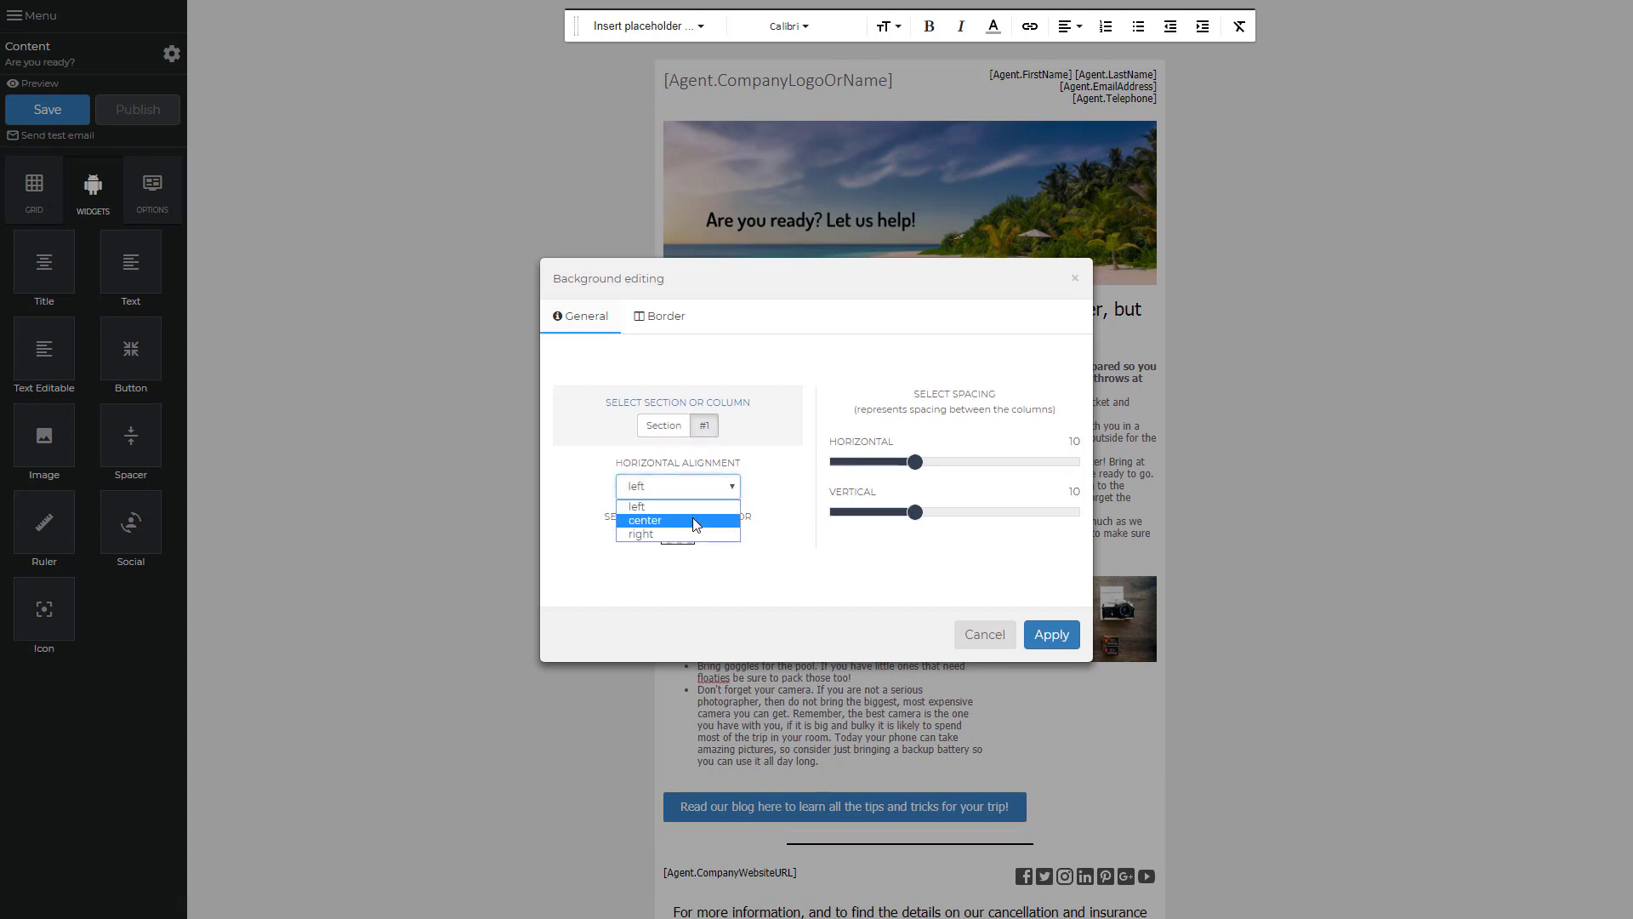
left_click(695, 520)
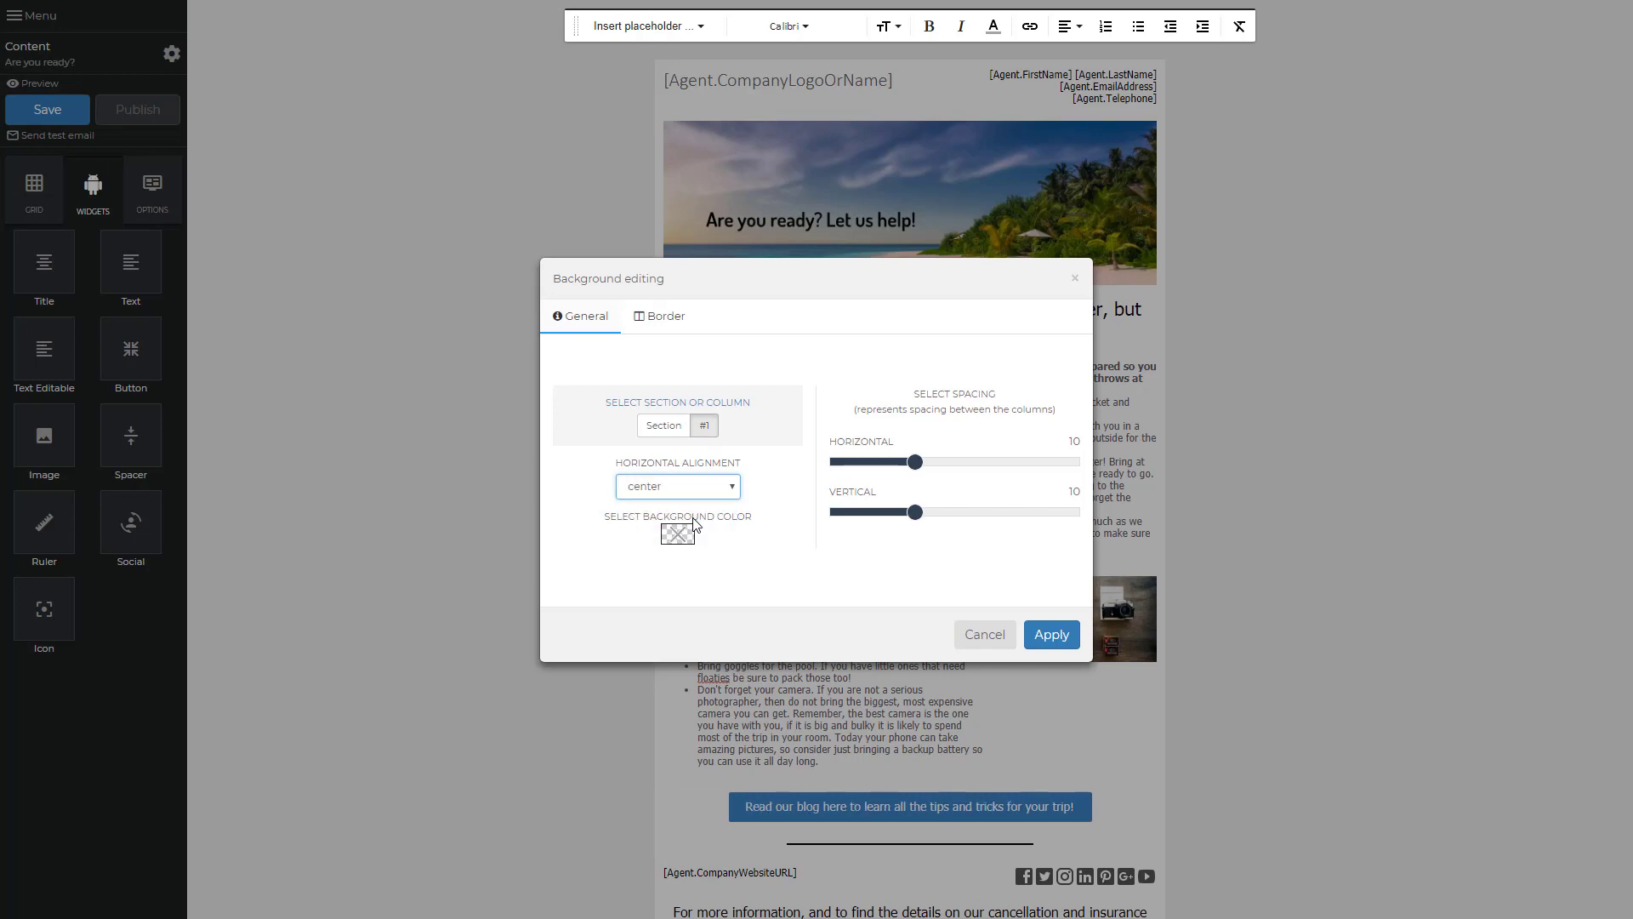
left_click(1053, 638)
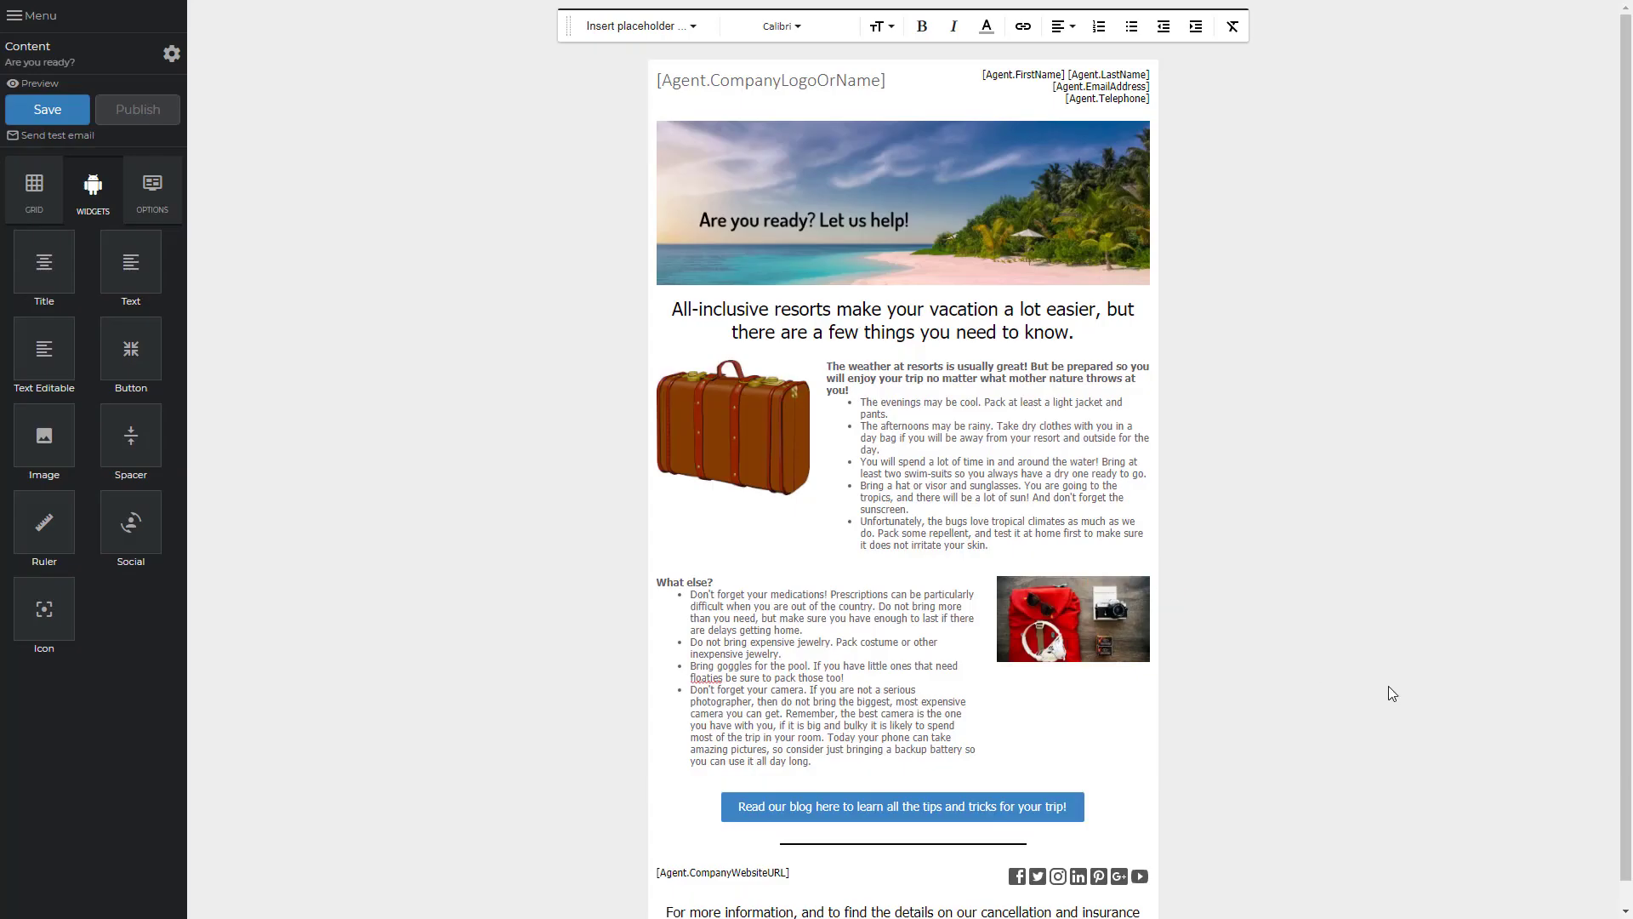
scroll(1388, 686, "down", 1)
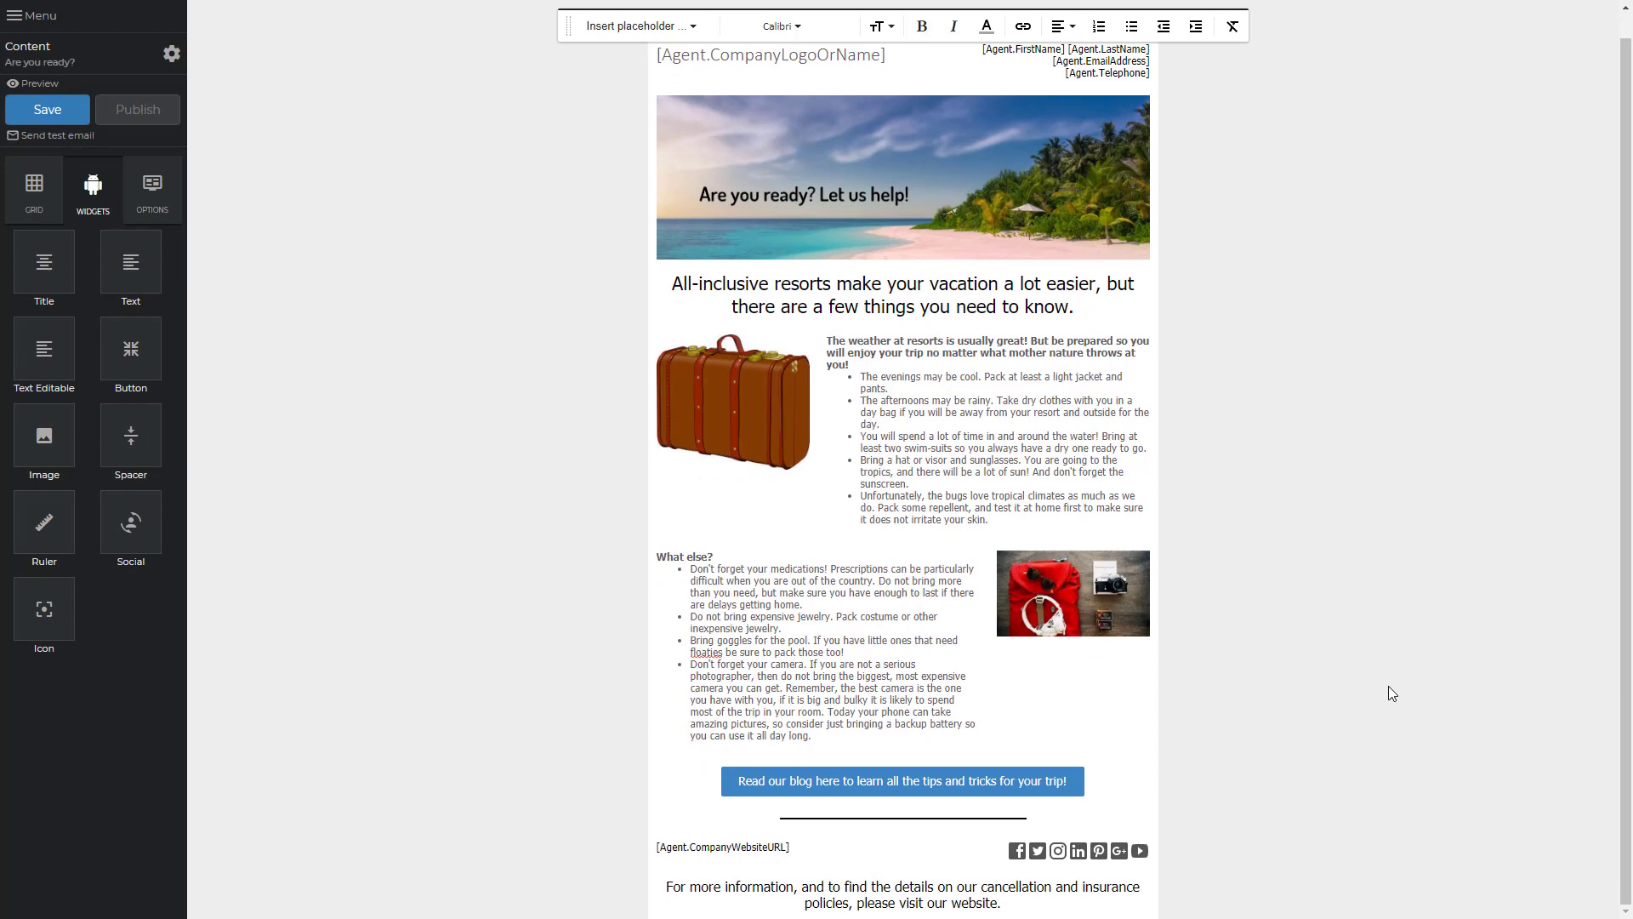